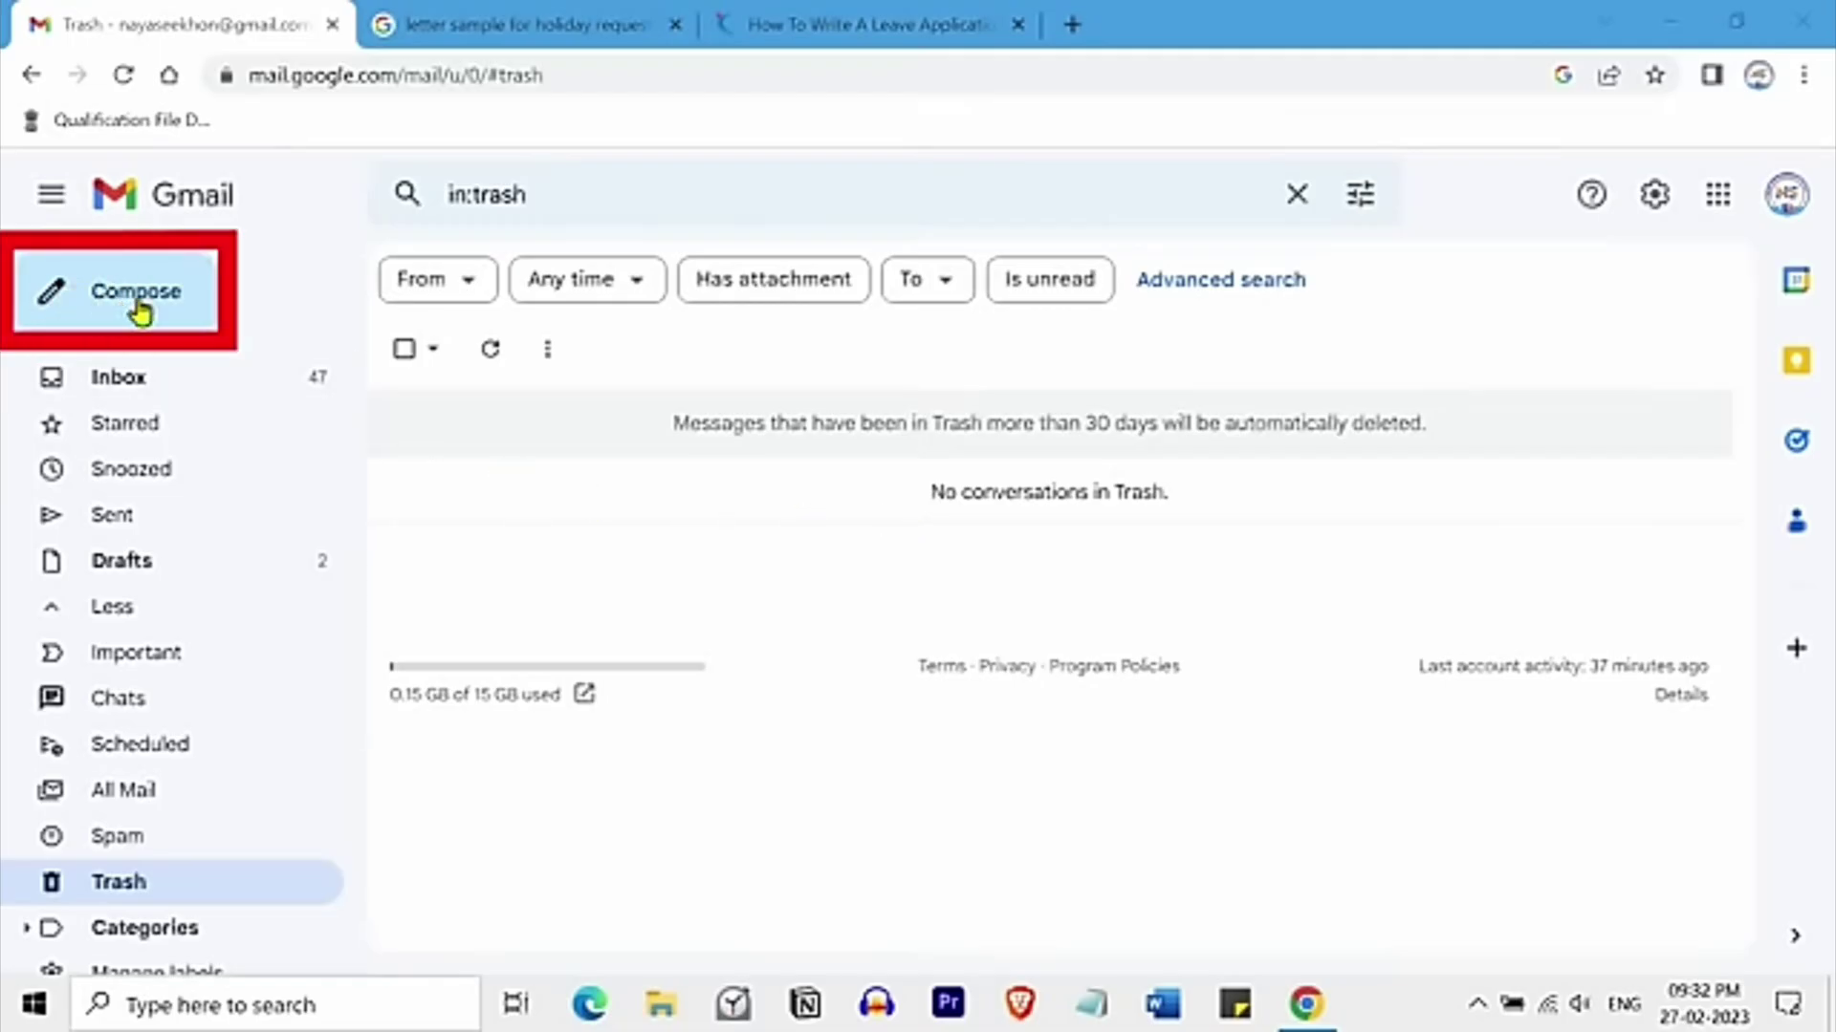
# Open a blank New Message and pop it out into the larger compose window.
pyautogui.click(129, 304)
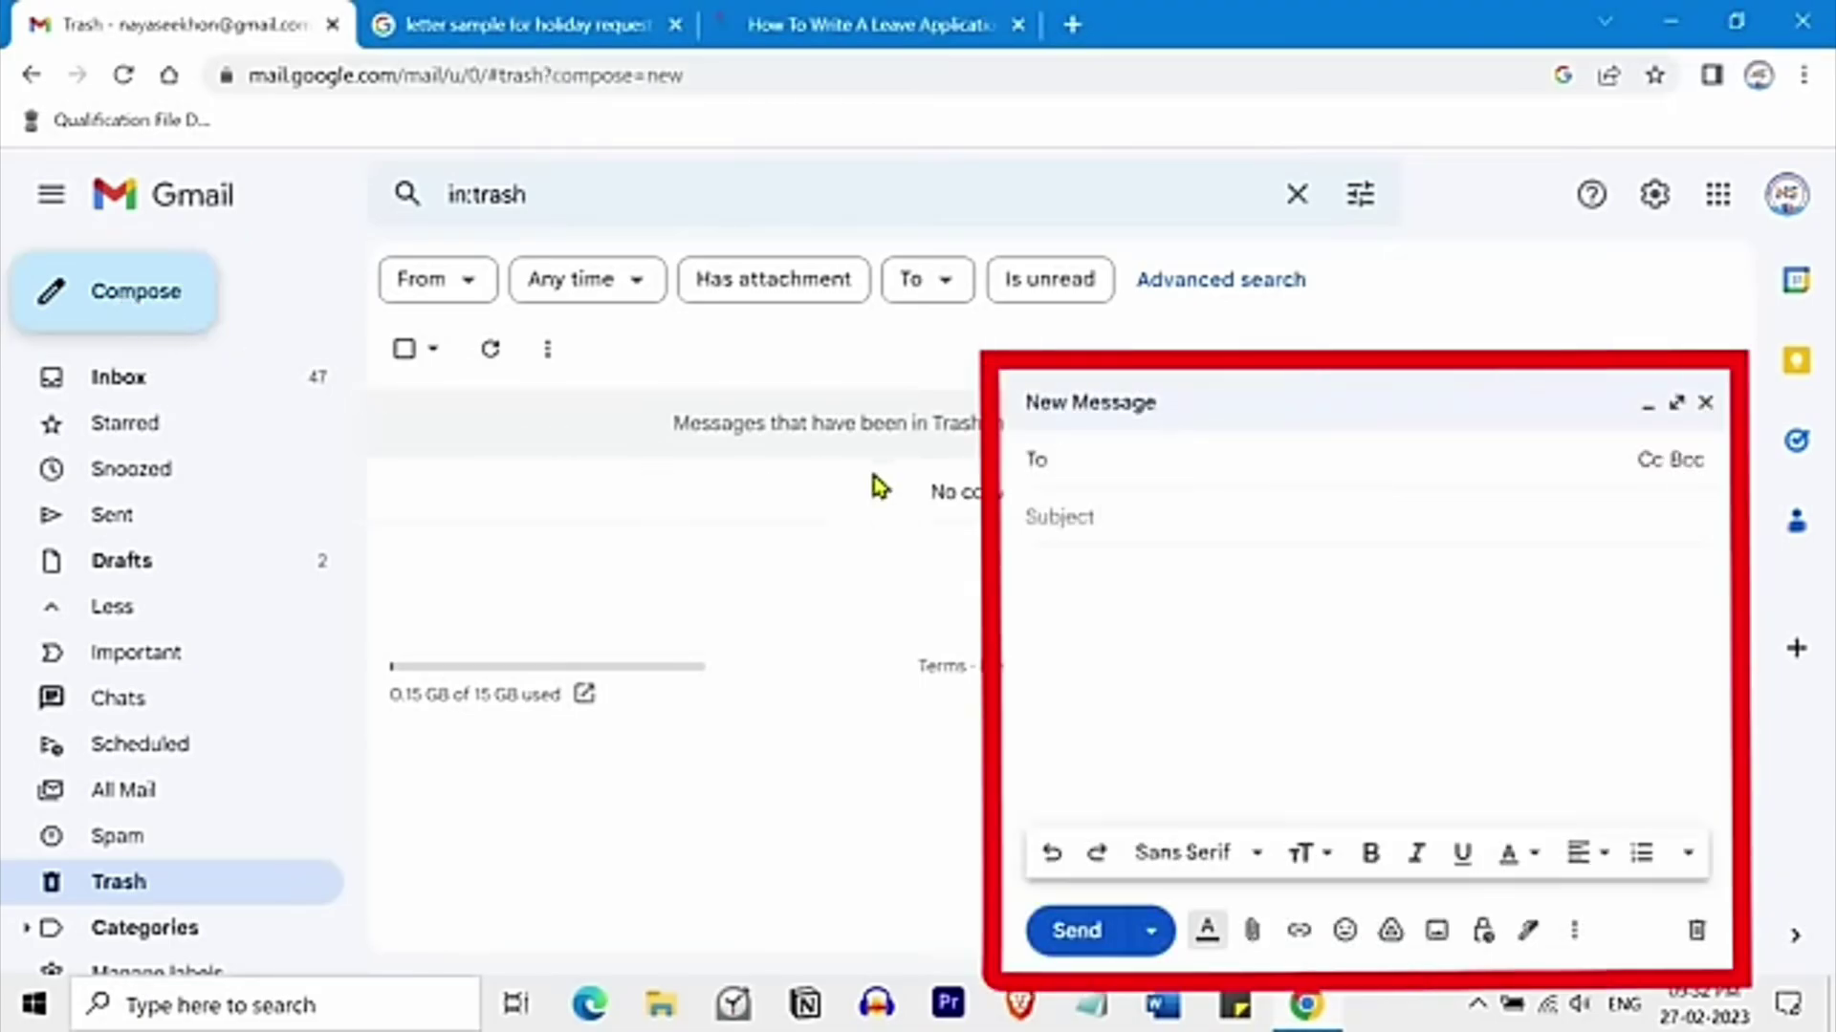
pyautogui.click(1679, 409)
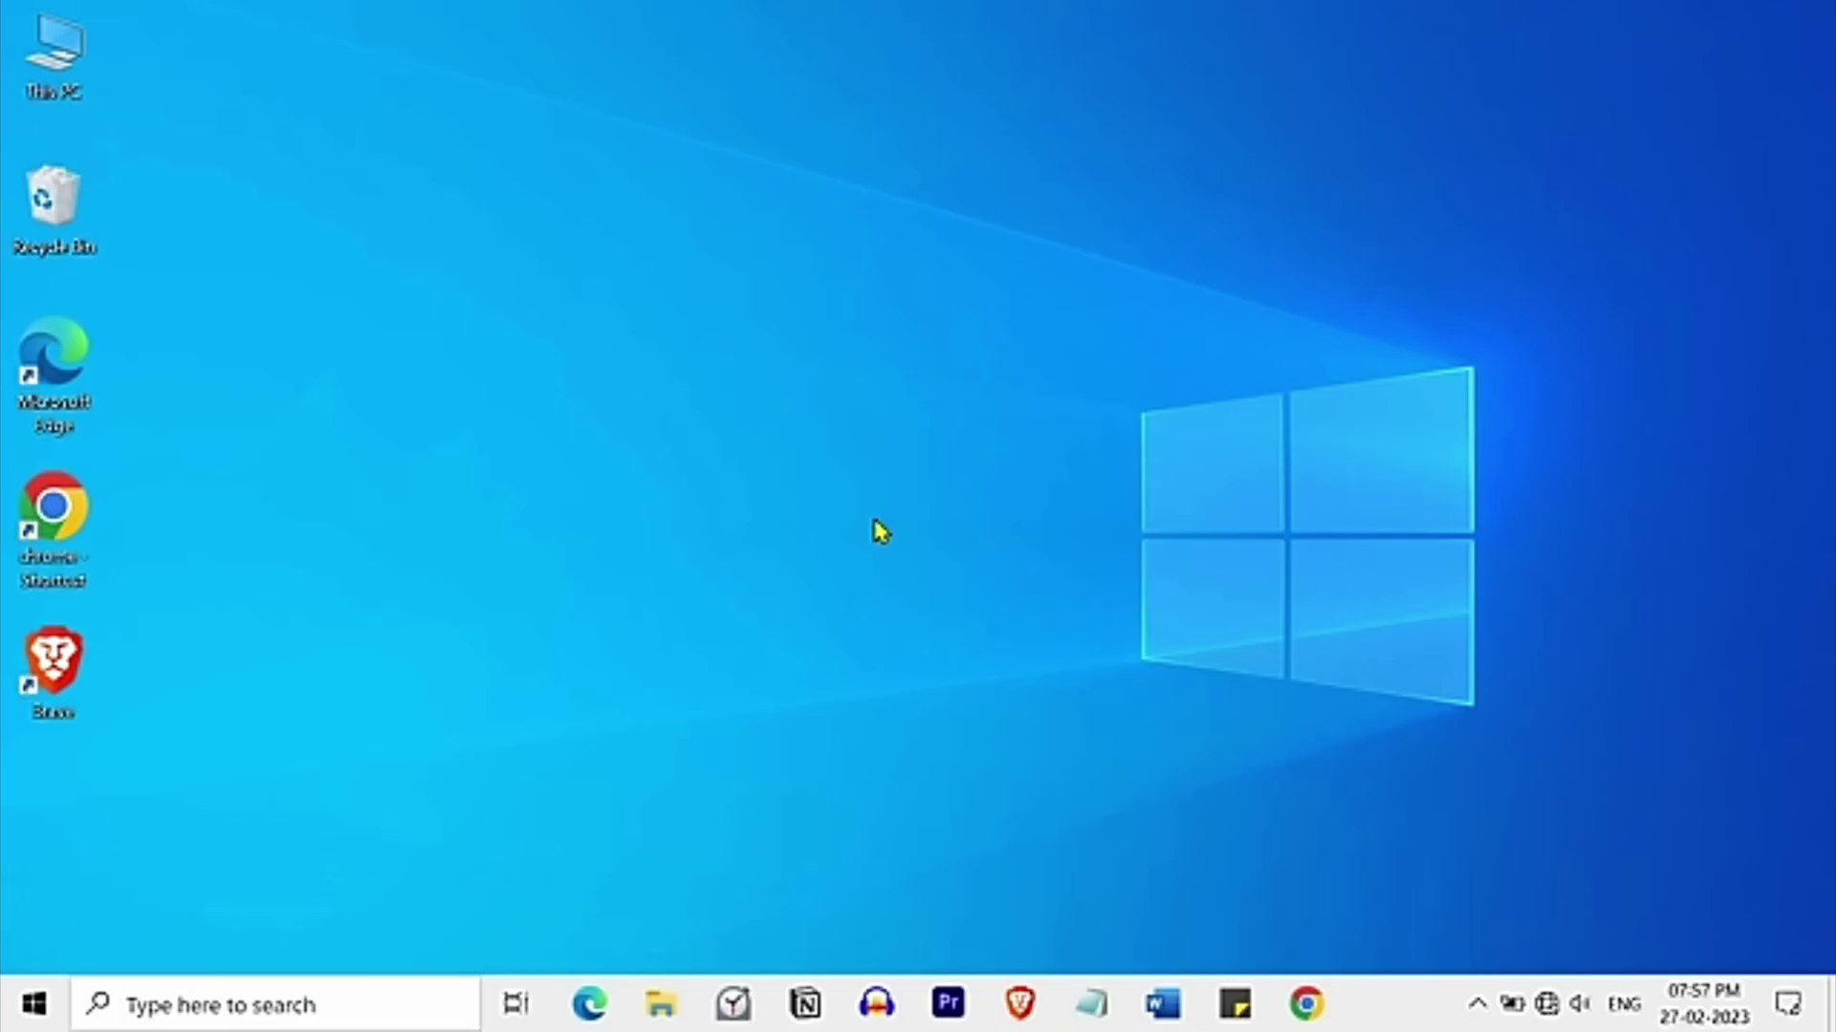
# Turn Wi-Fi on and connect to network 0221 with its security key, keeping the PC undiscoverable.
pyautogui.click(1548, 1009)
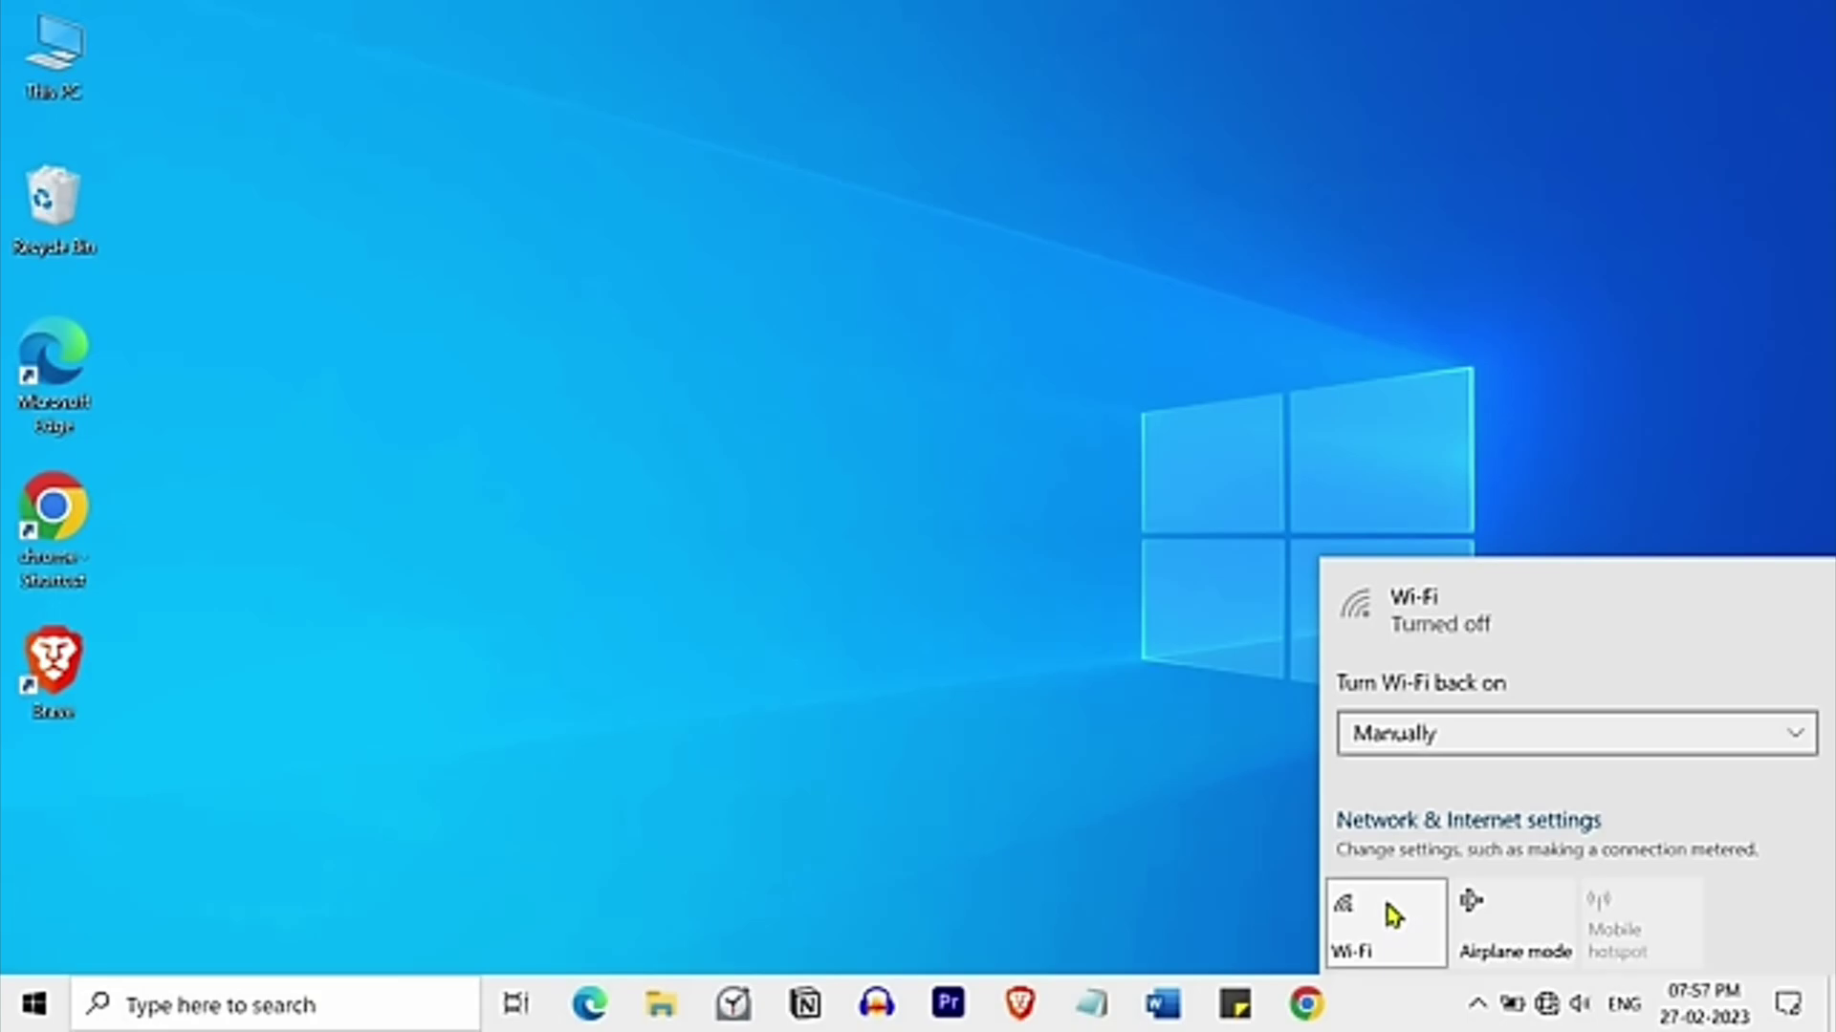
pyautogui.click(1388, 916)
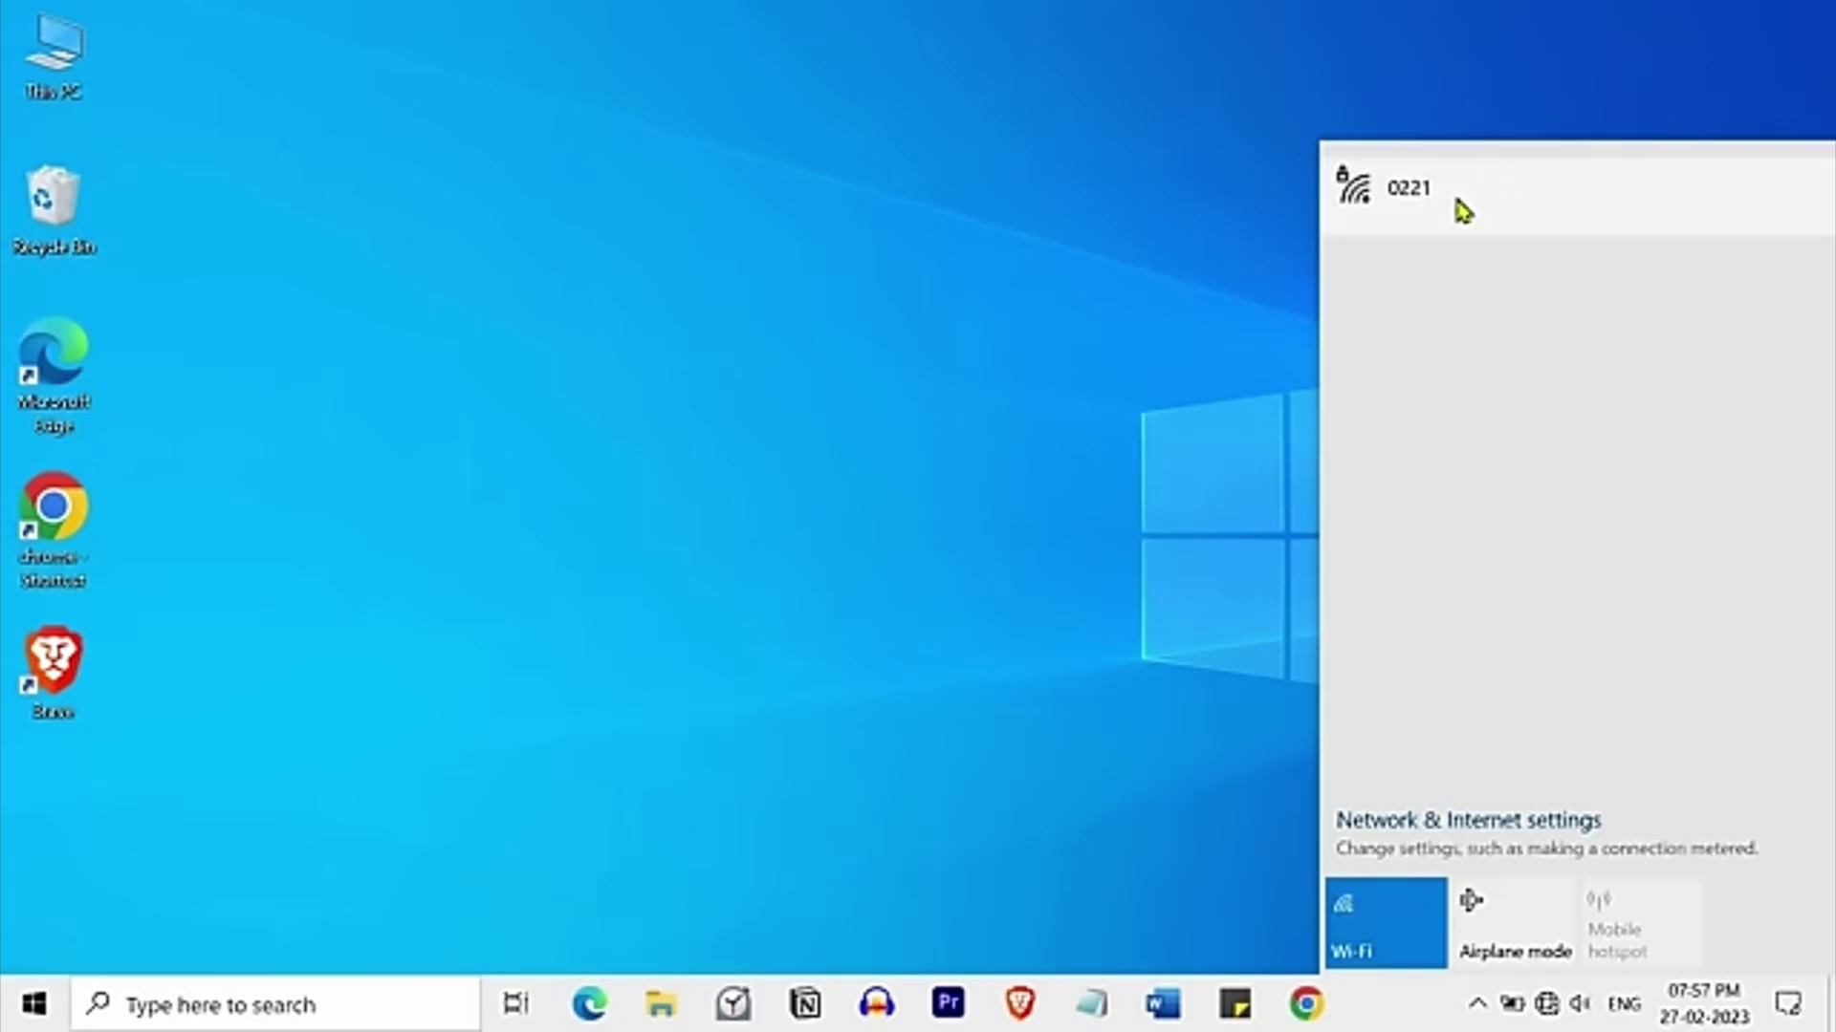
pyautogui.click(1463, 210)
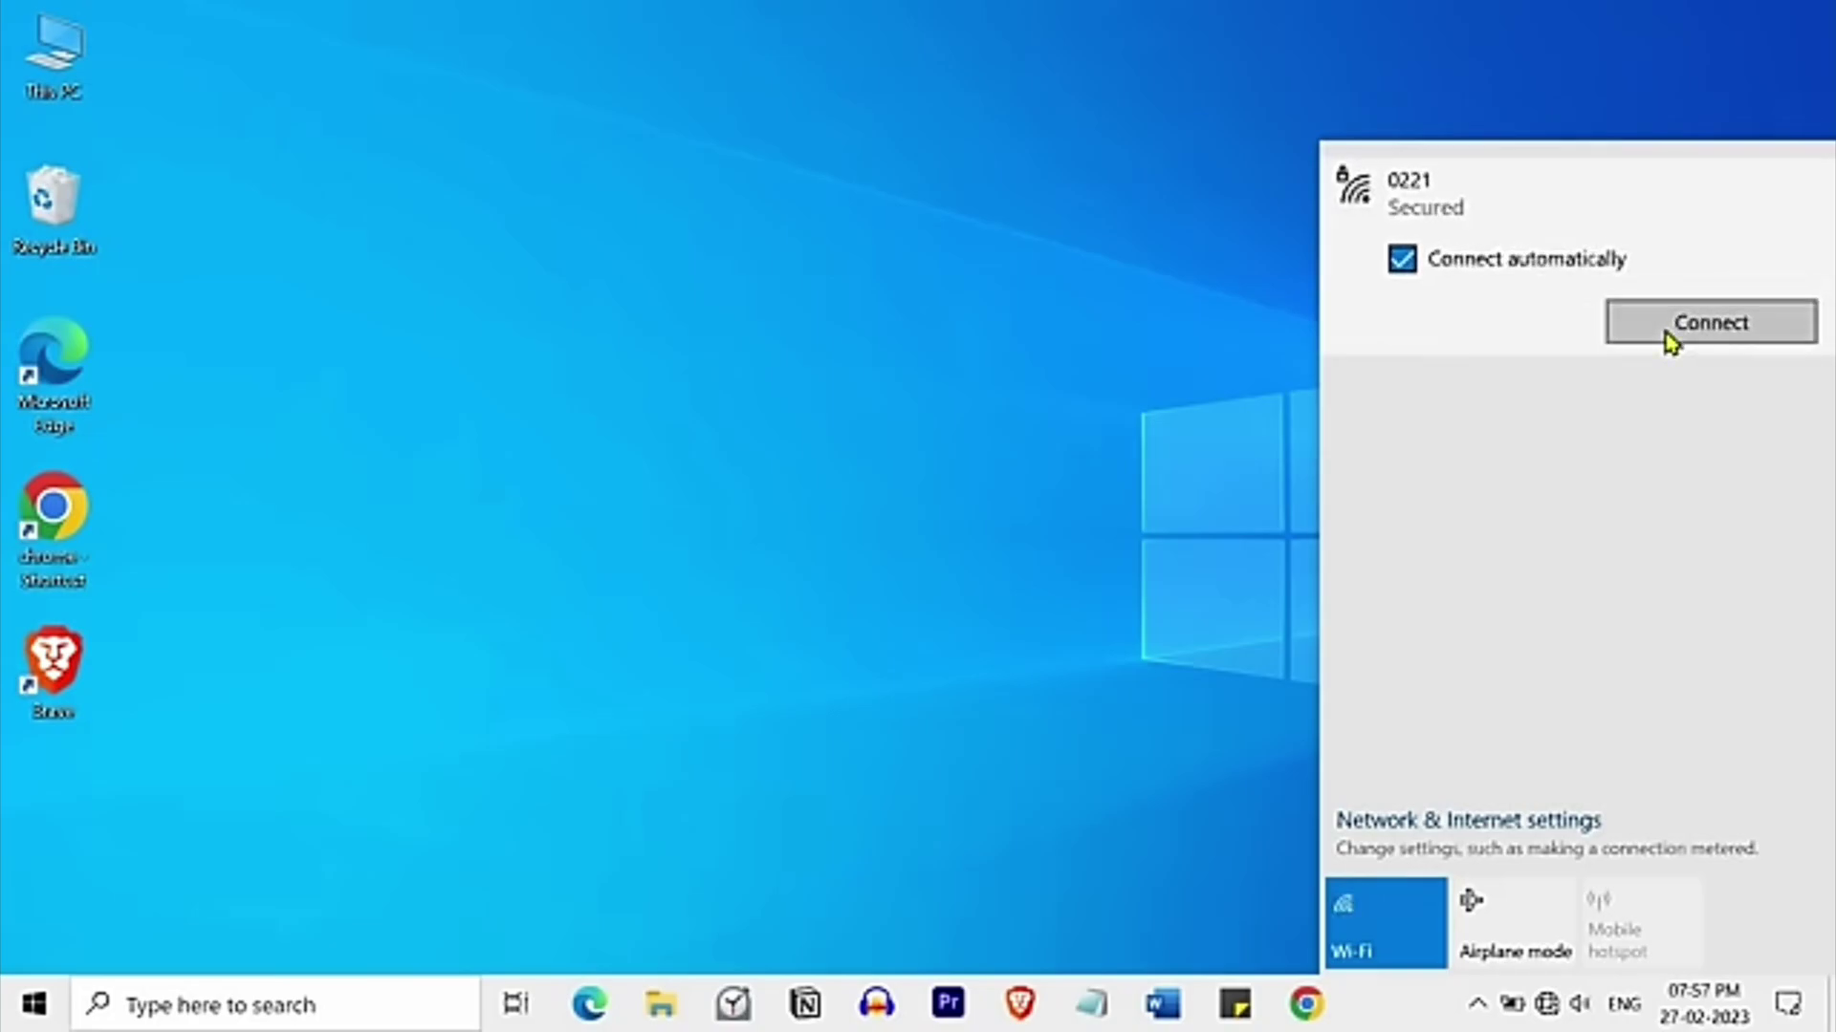
pyautogui.click(1669, 334)
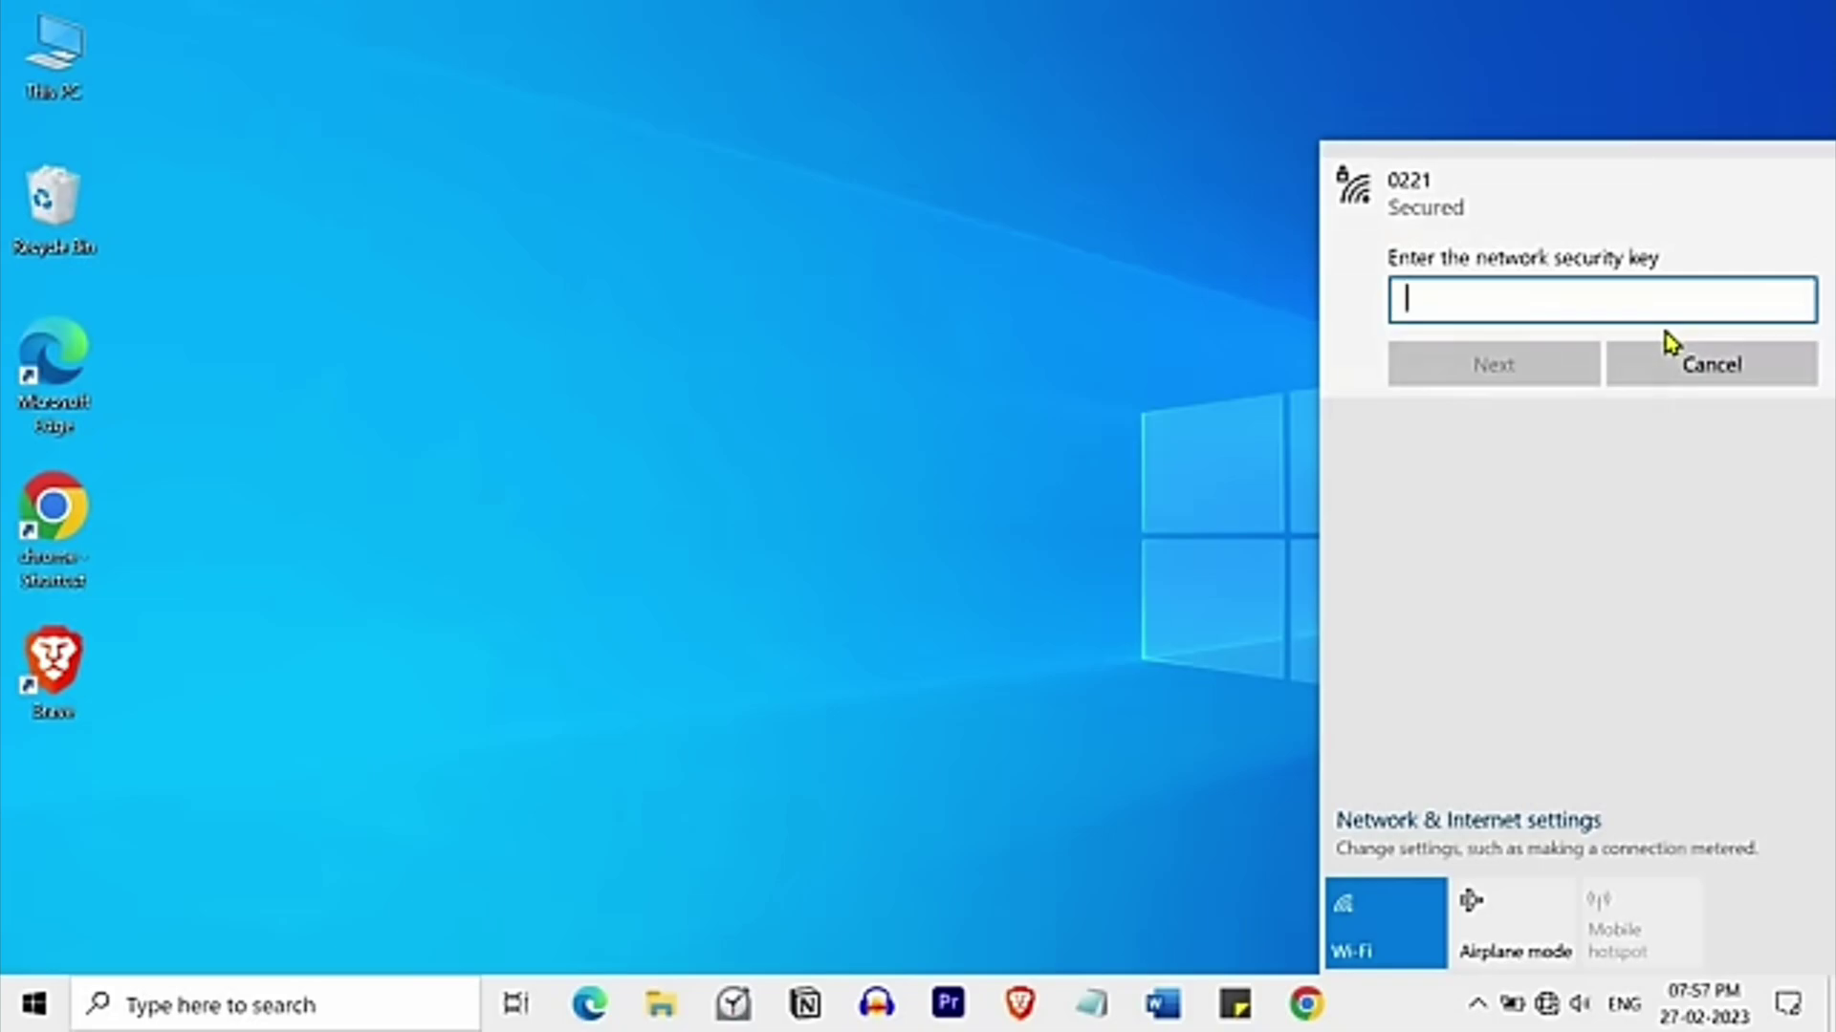
pyautogui.write('••')
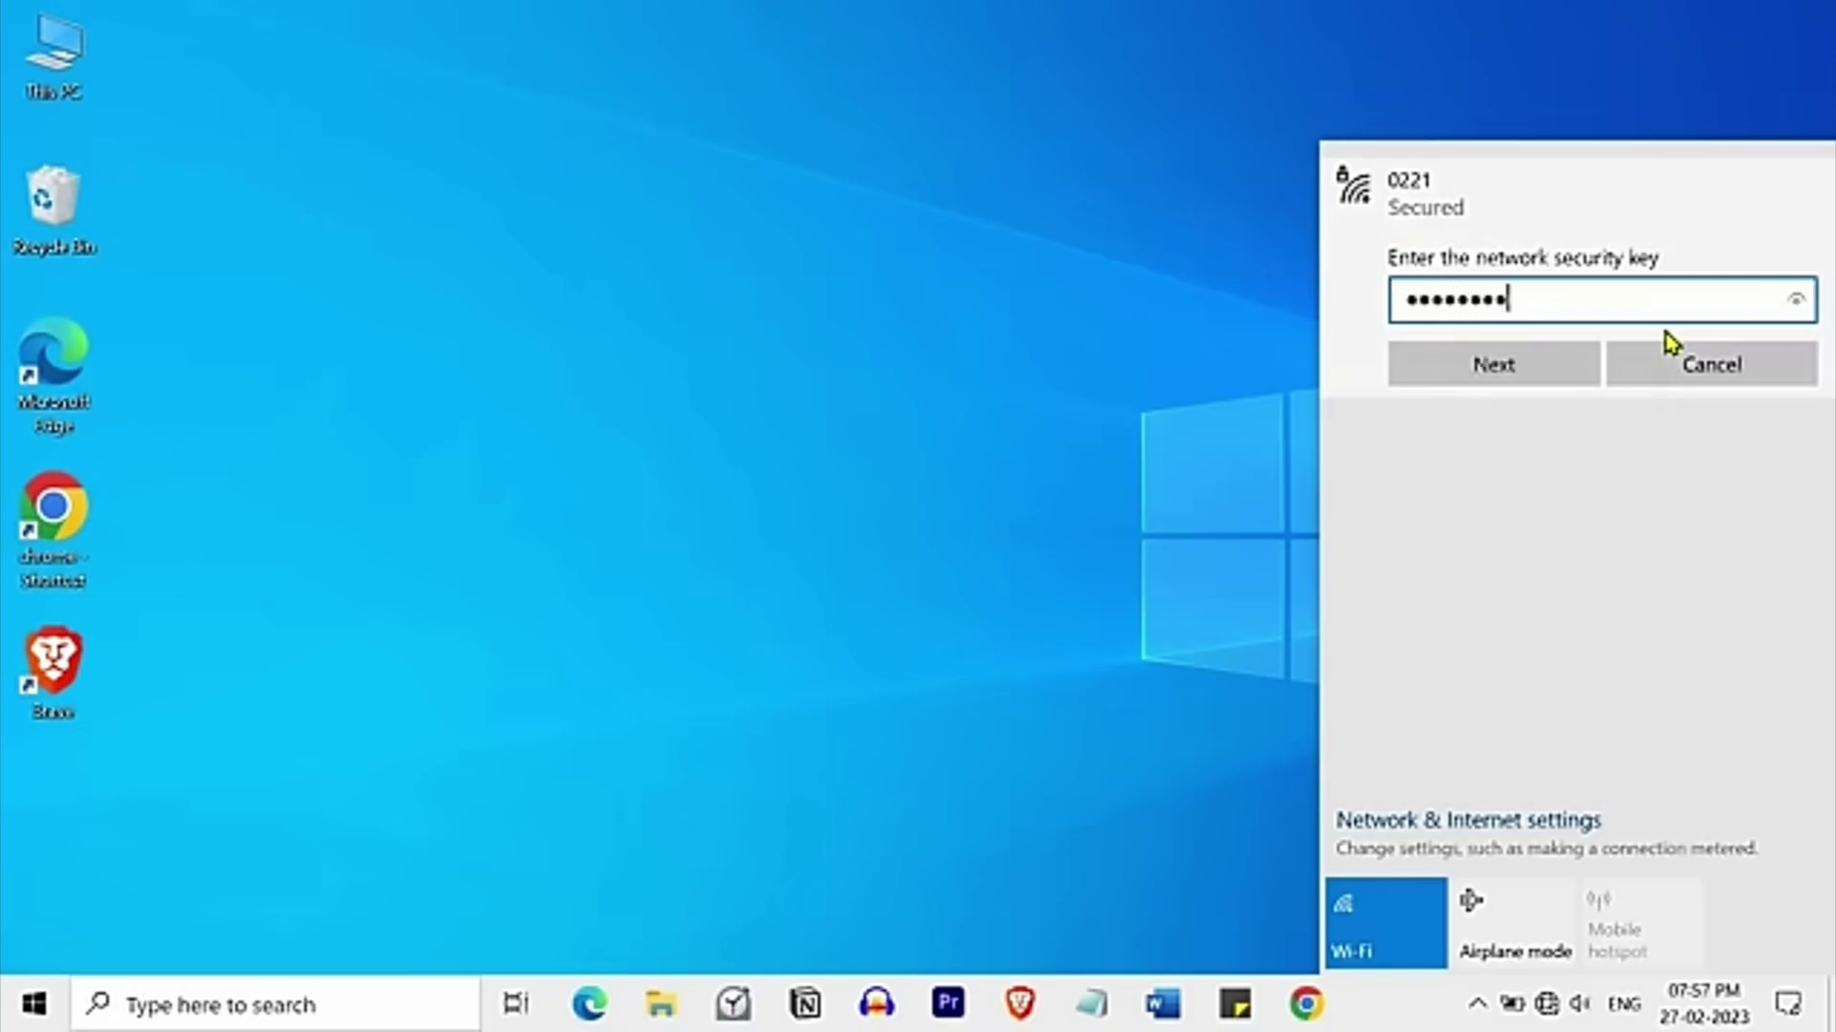
pyautogui.click(1559, 369)
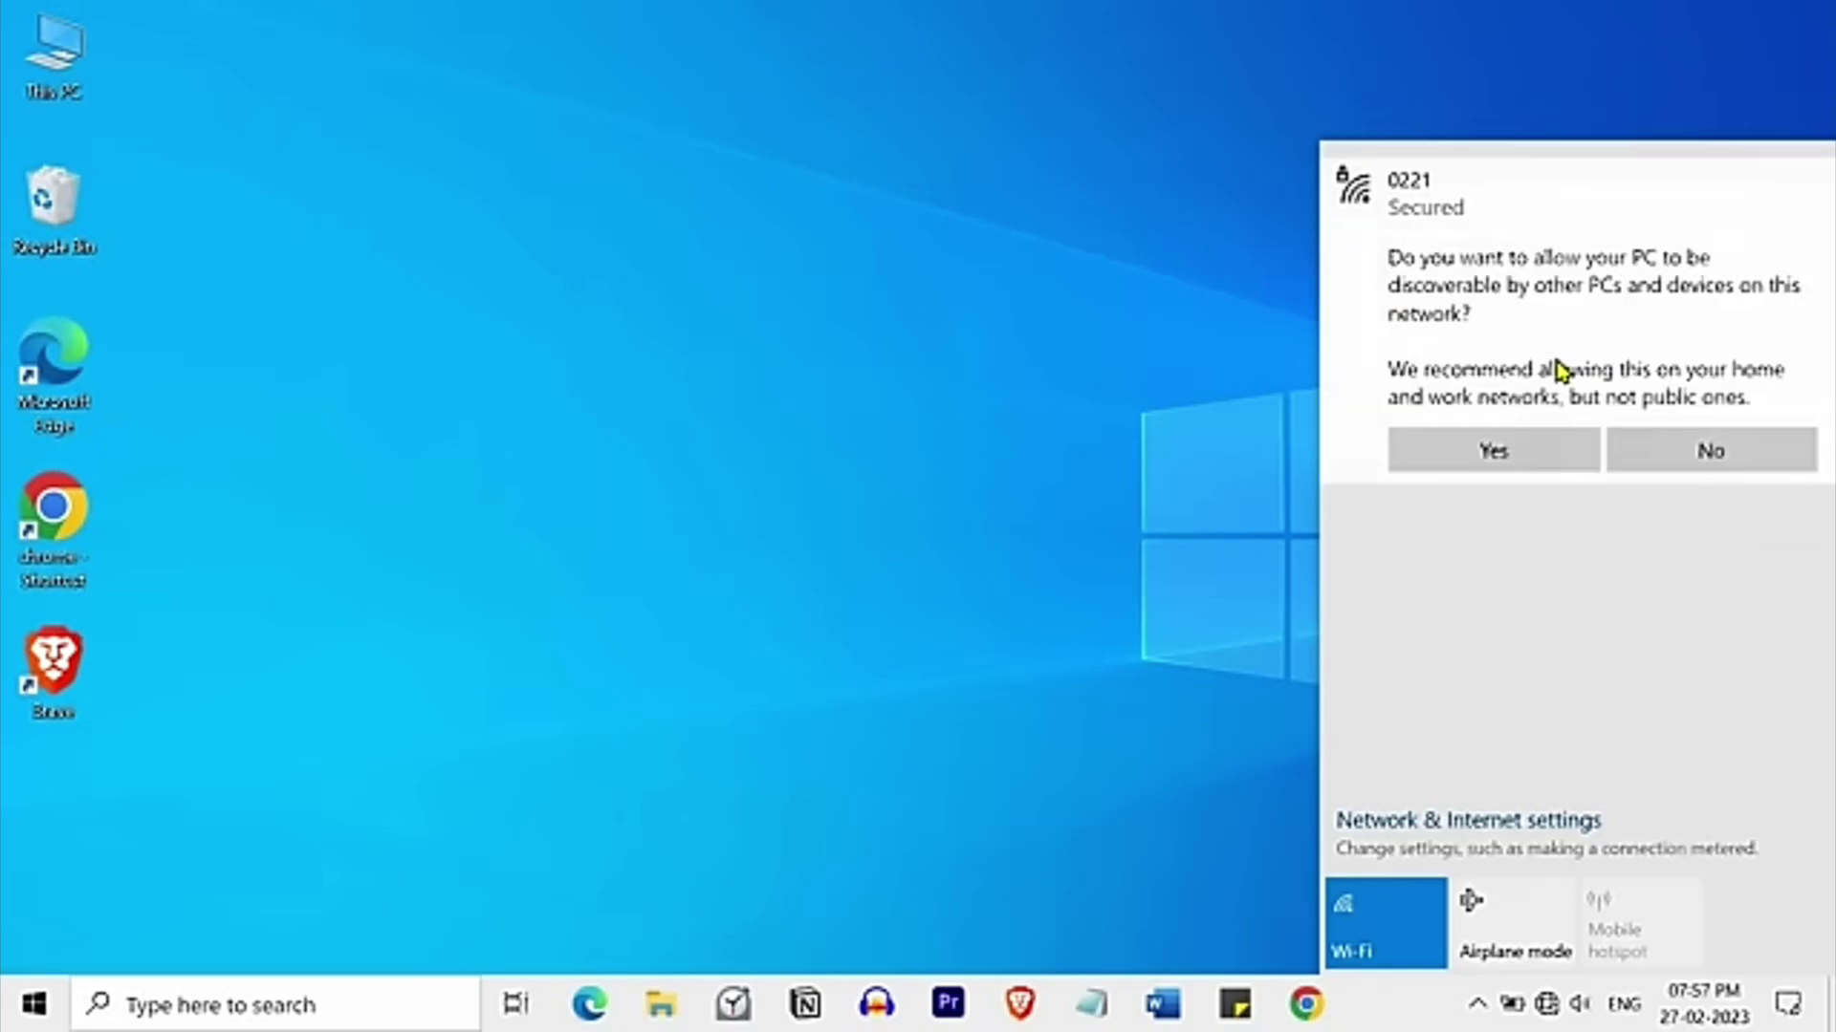
pyautogui.click(1634, 459)
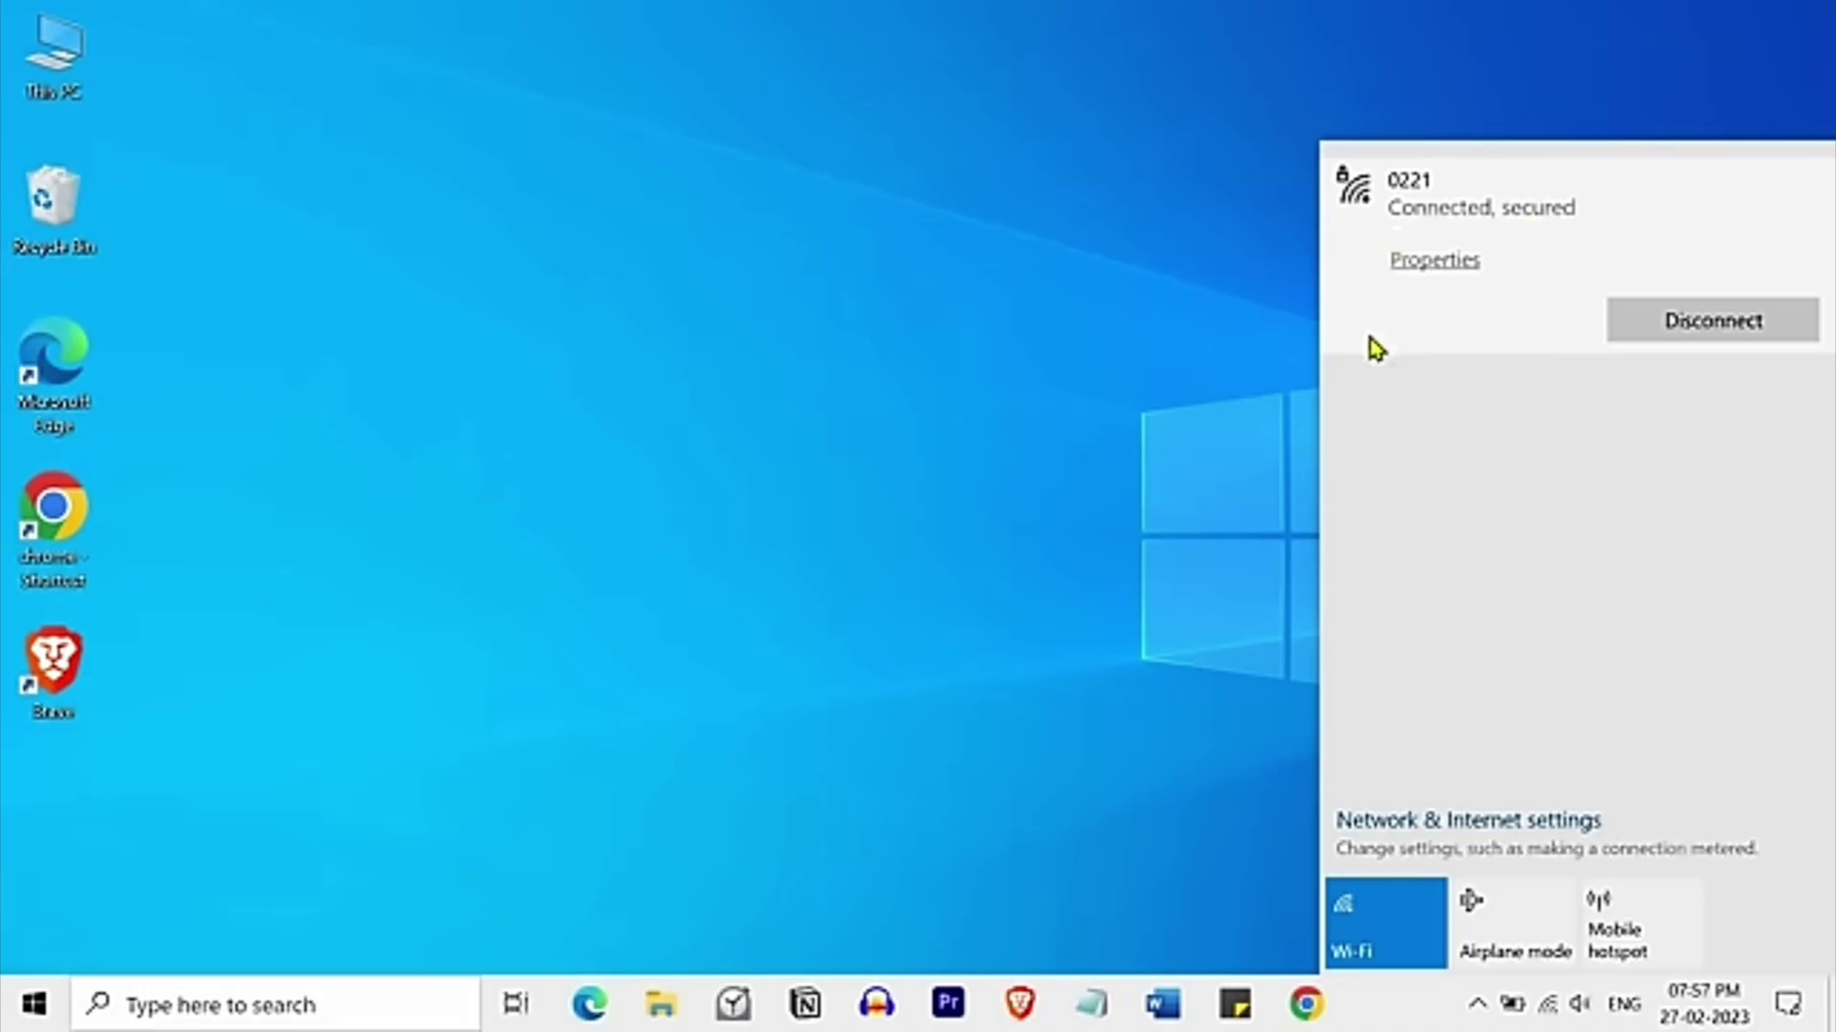
pyautogui.click(954, 394)
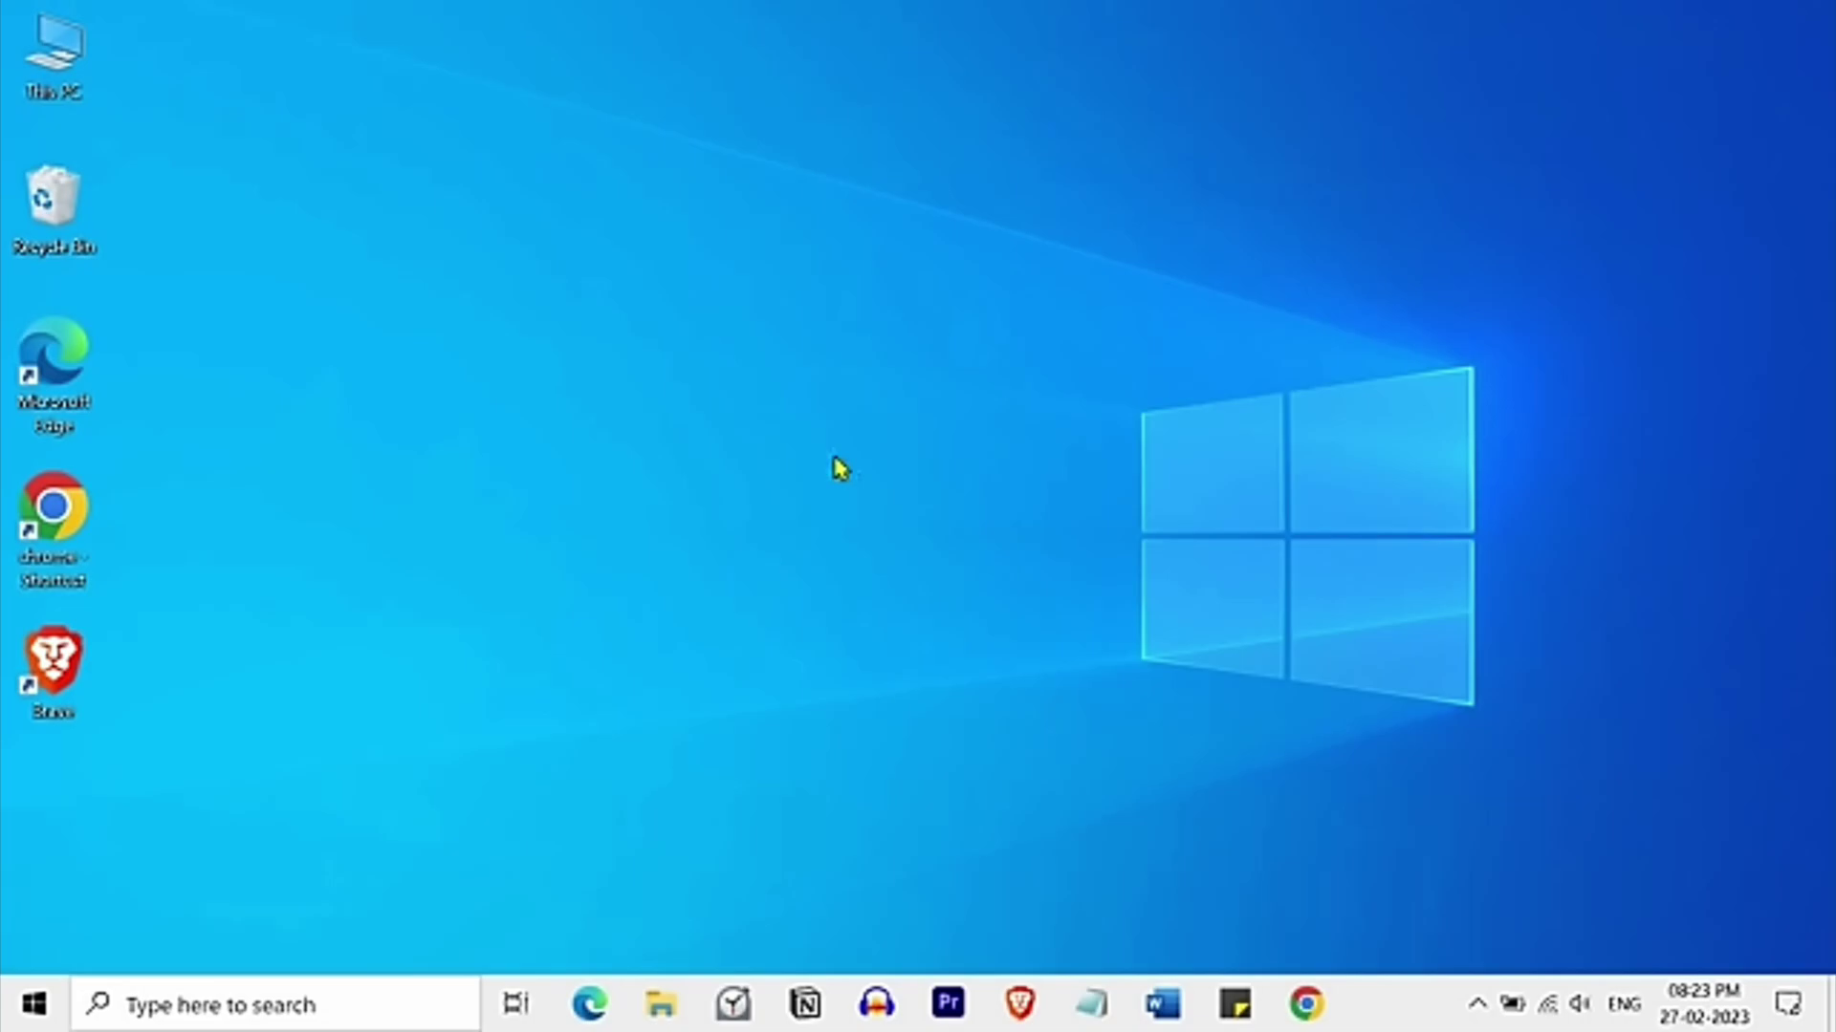
# Launch Chrome maximized, search for 'gmail' and open the 'Gmail - Google' result.
pyautogui.doubleClick(42, 512)
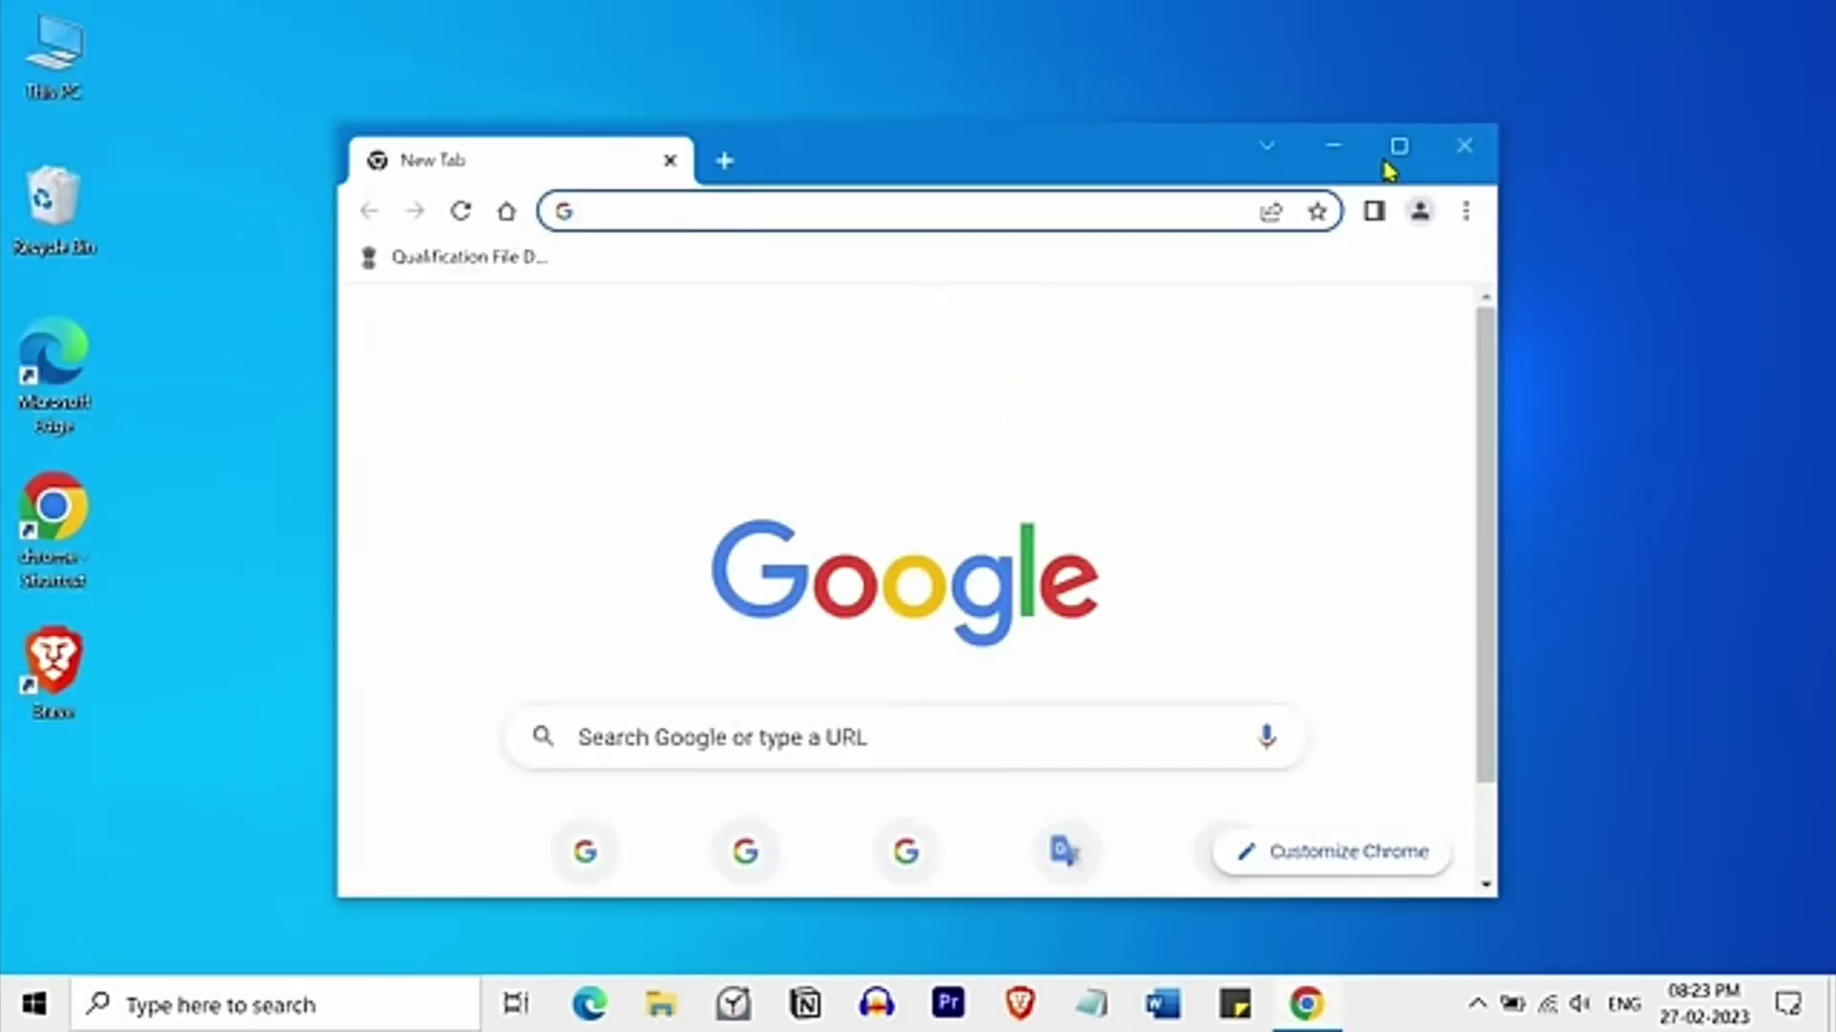
pyautogui.click(1396, 146)
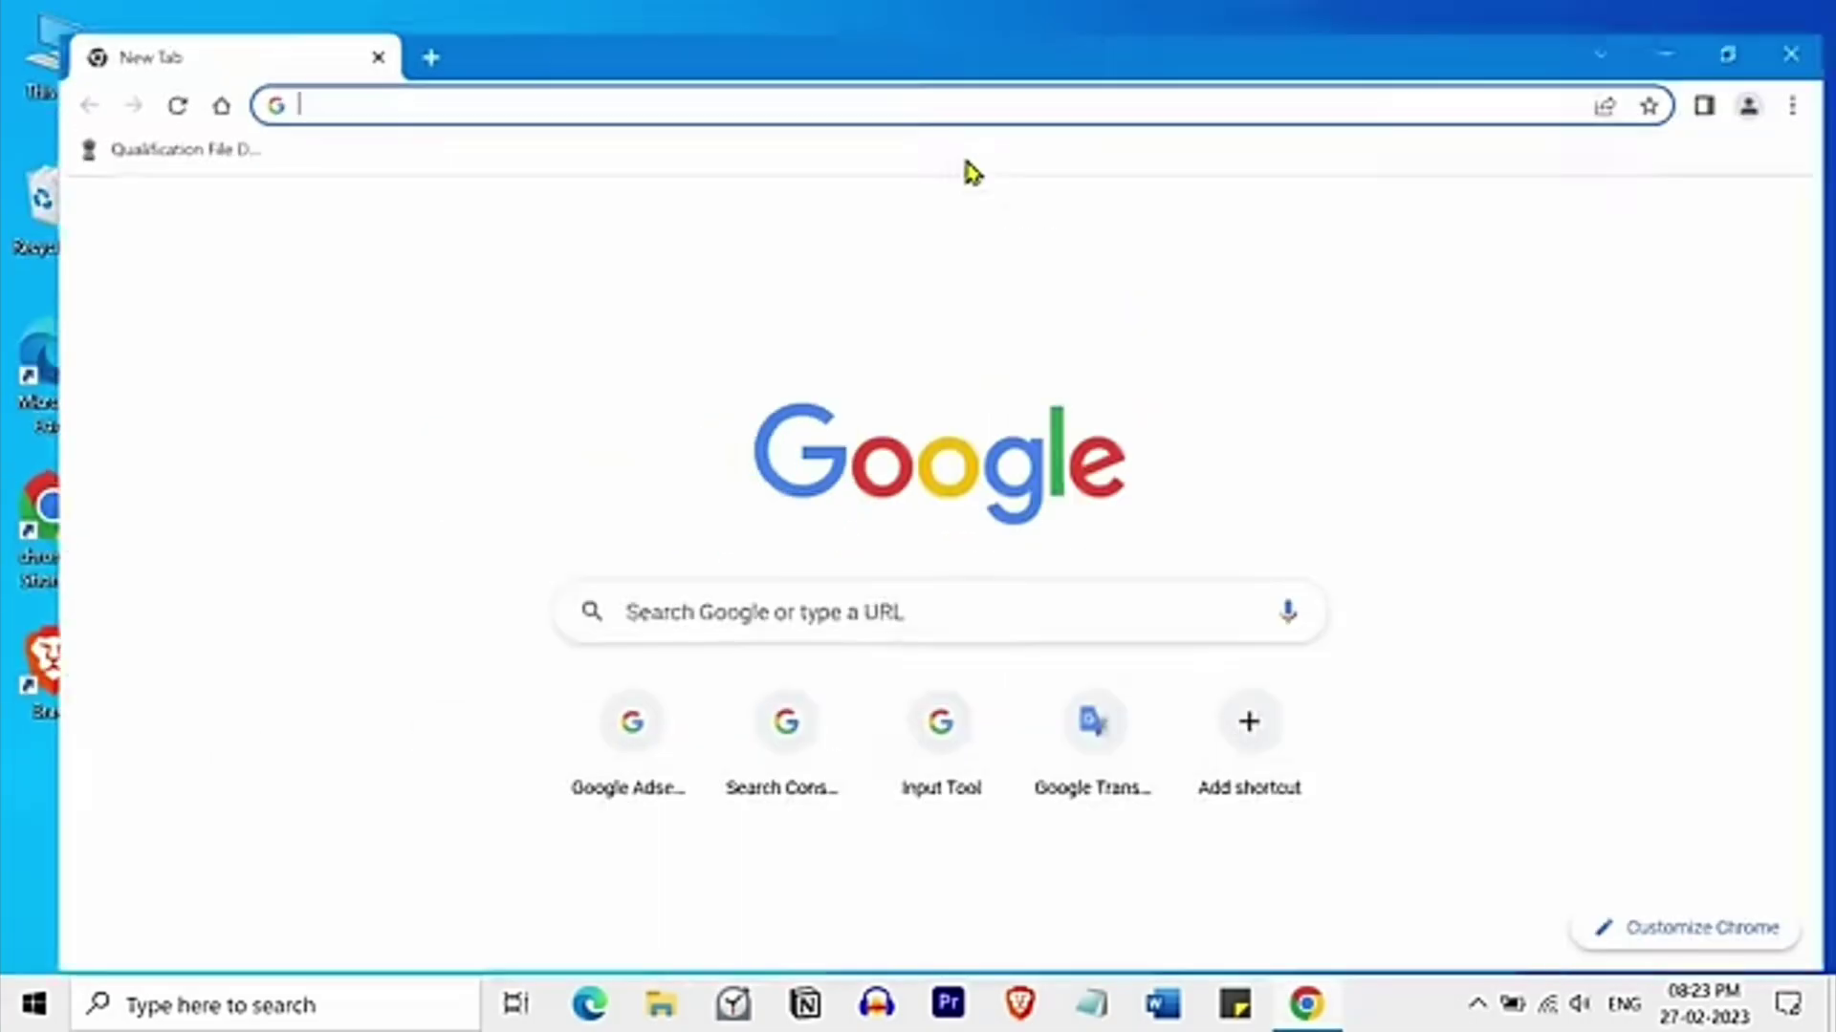
pyautogui.write('gmail')
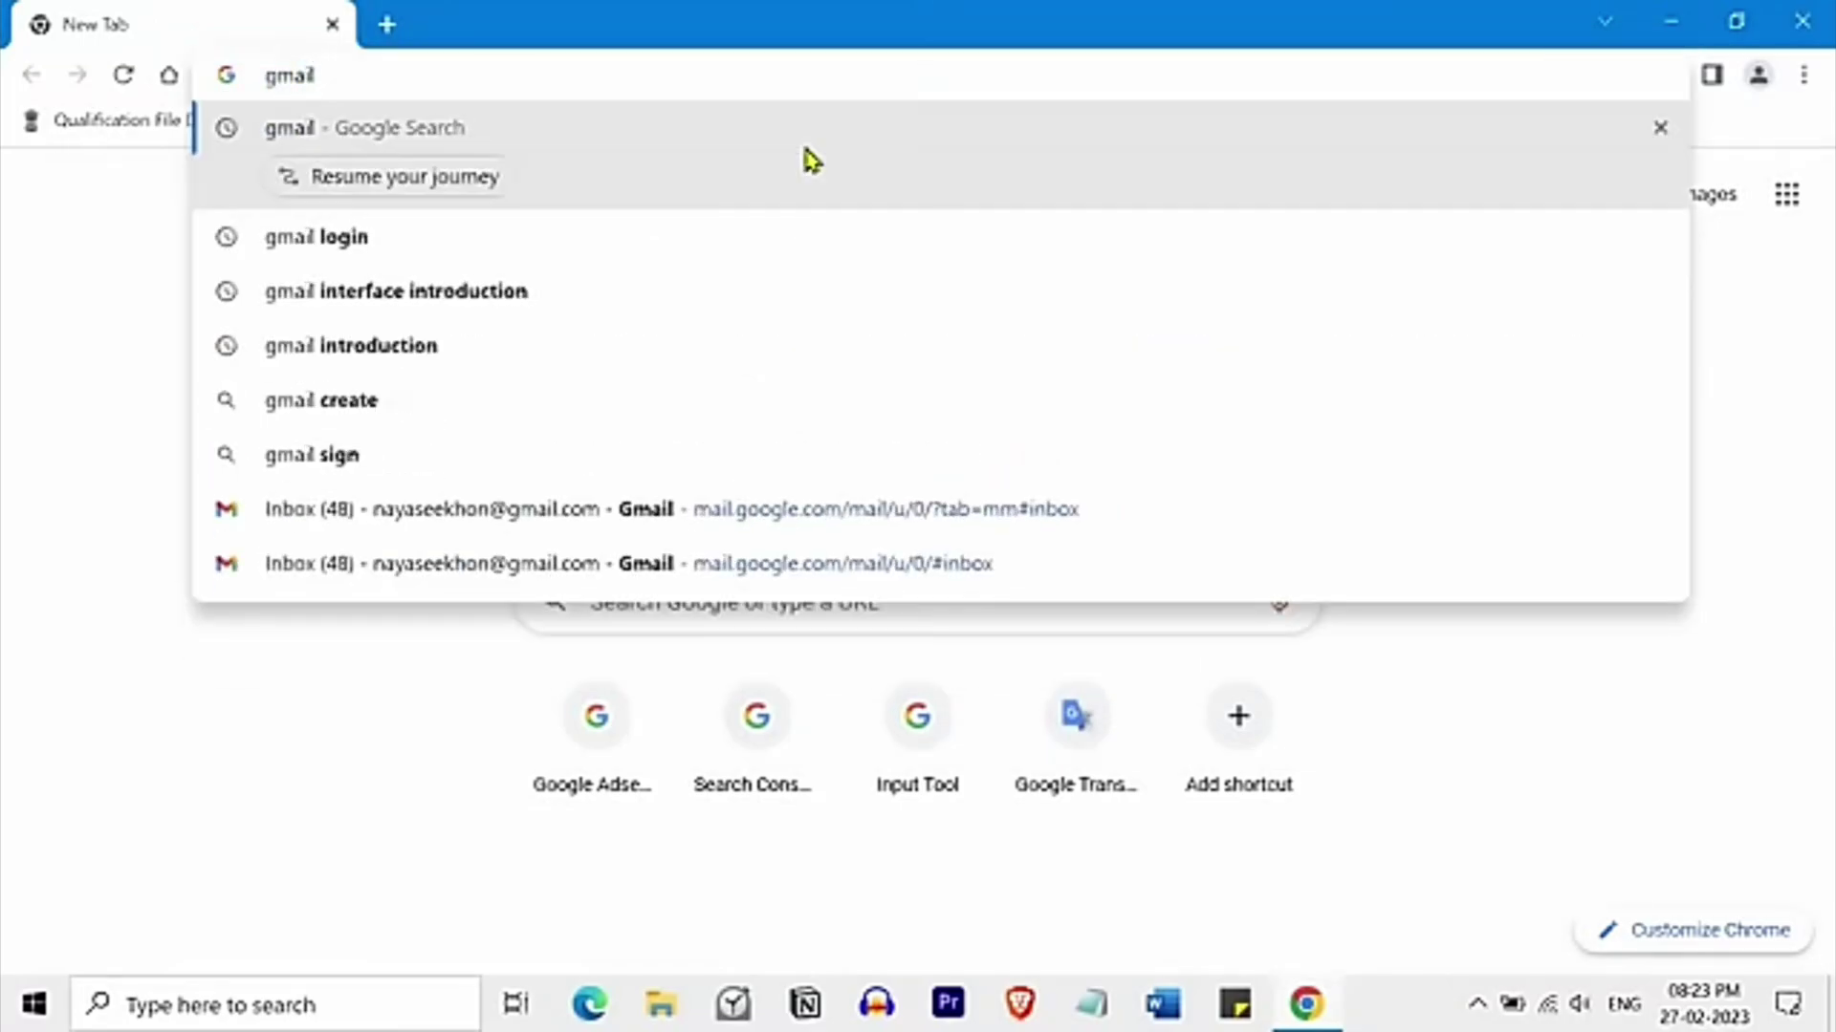
pyautogui.press('Return')
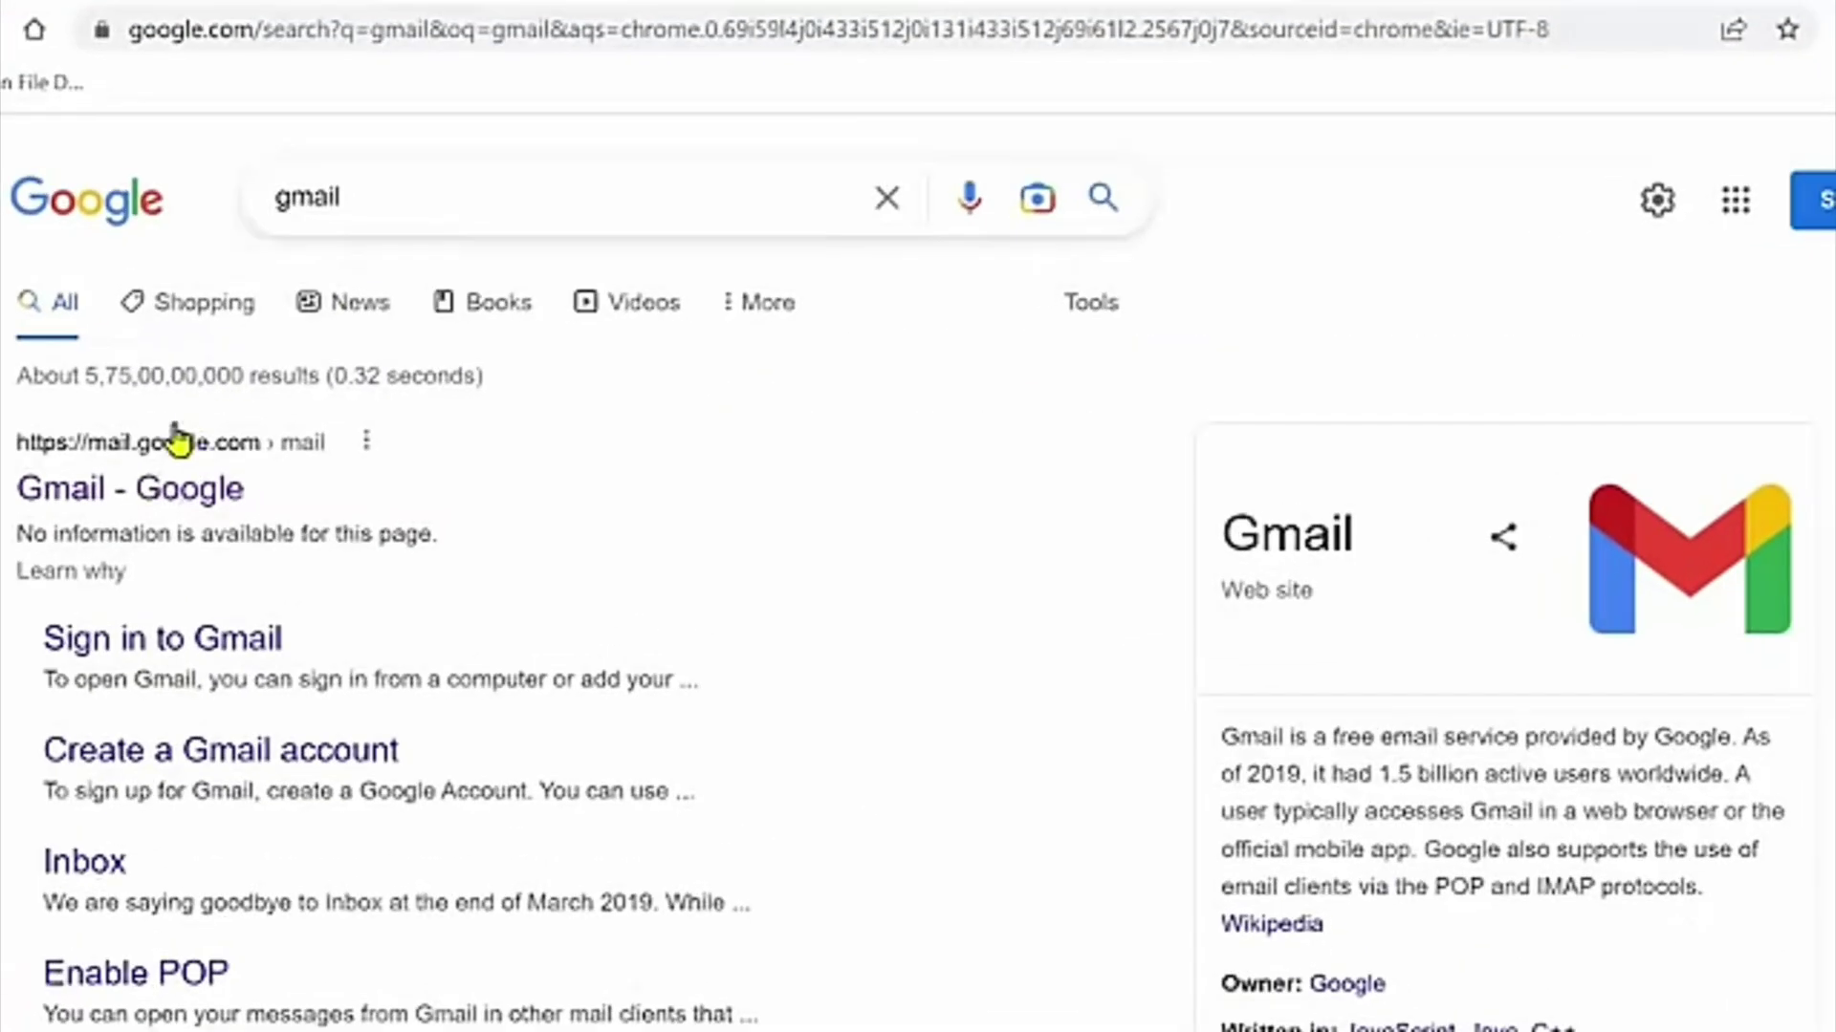
pyautogui.click(170, 510)
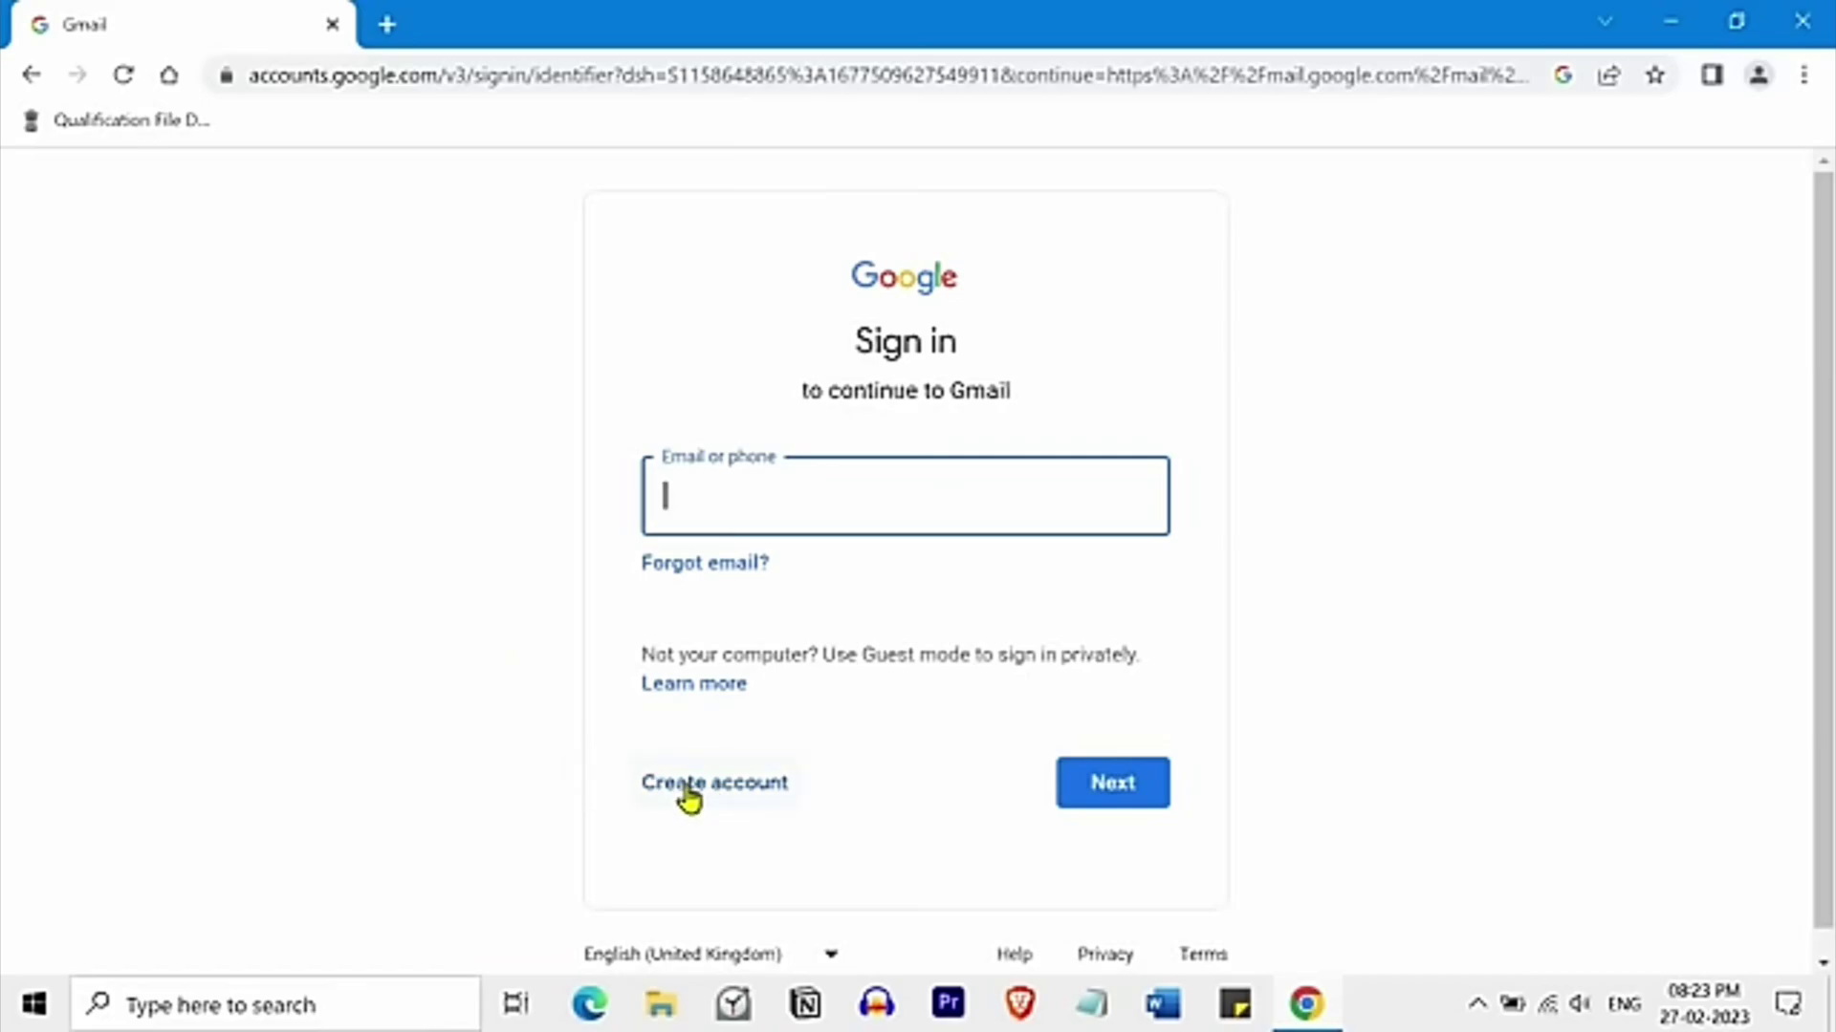
# Fill in the saved account e-mail address, then paste the account password and submit it.
pyautogui.click(718, 499)
pyautogui.write('ab')
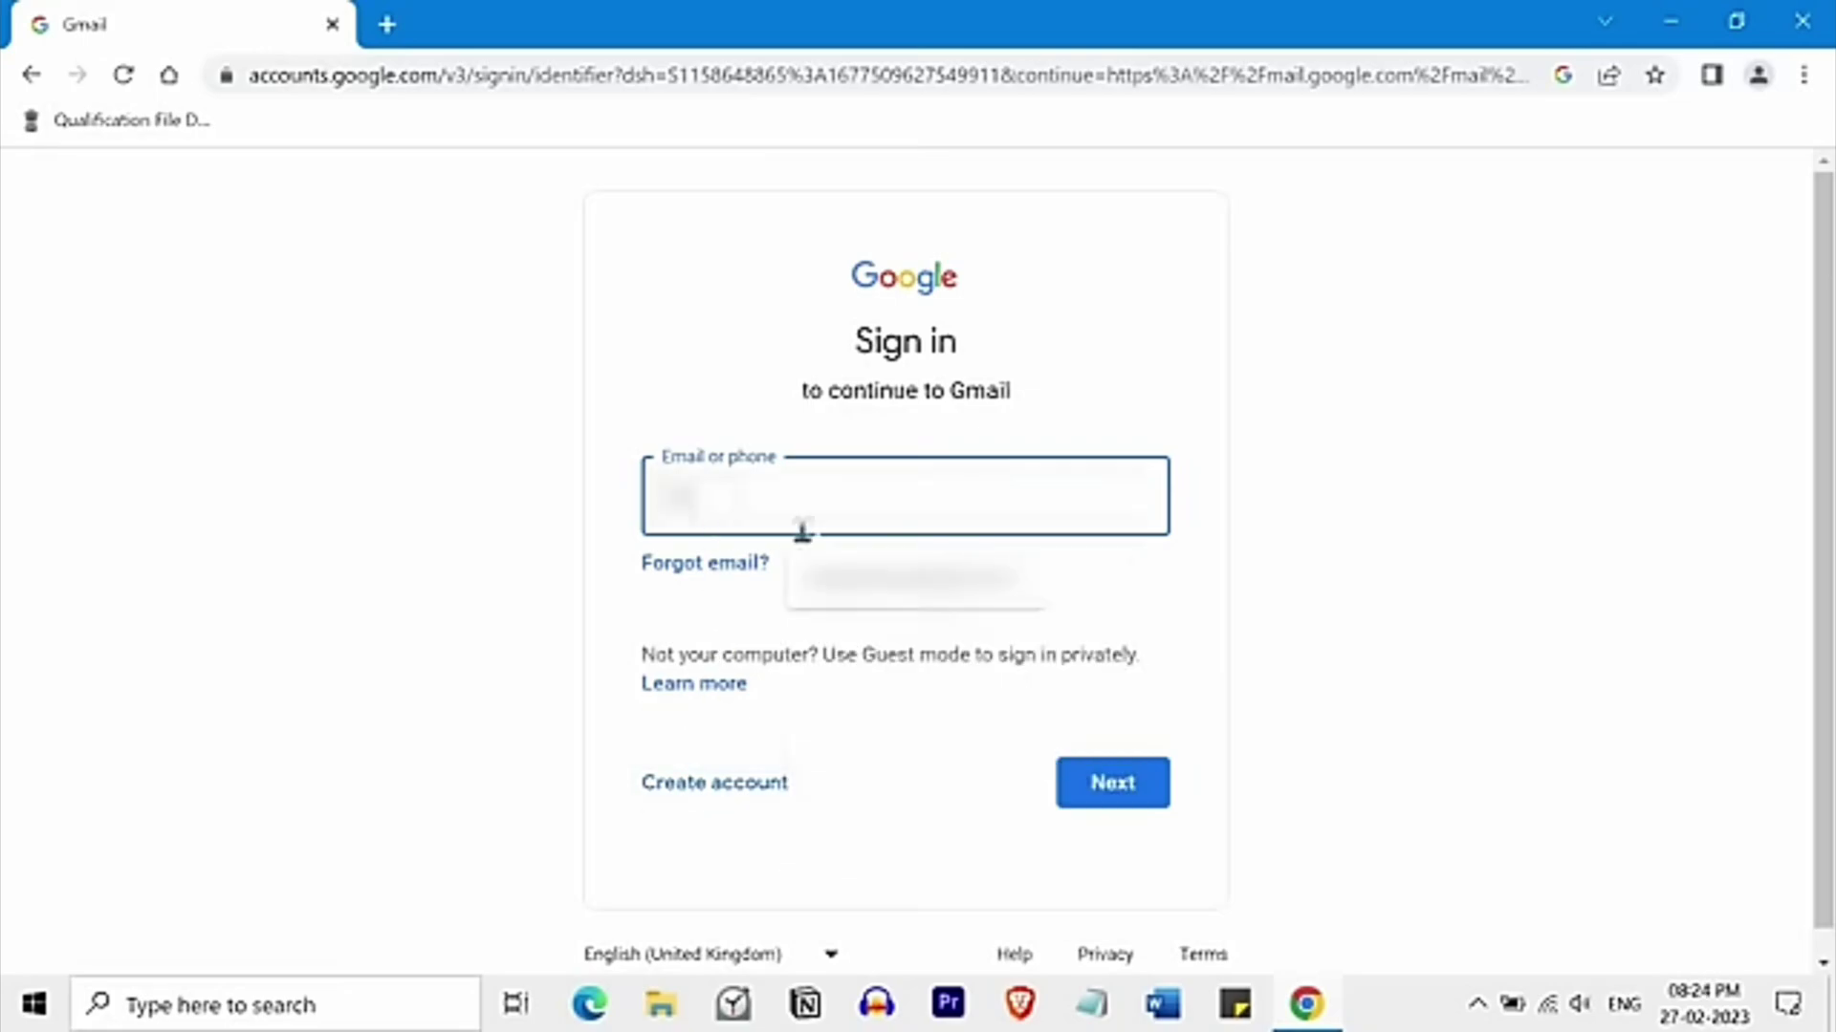
pyautogui.click(865, 575)
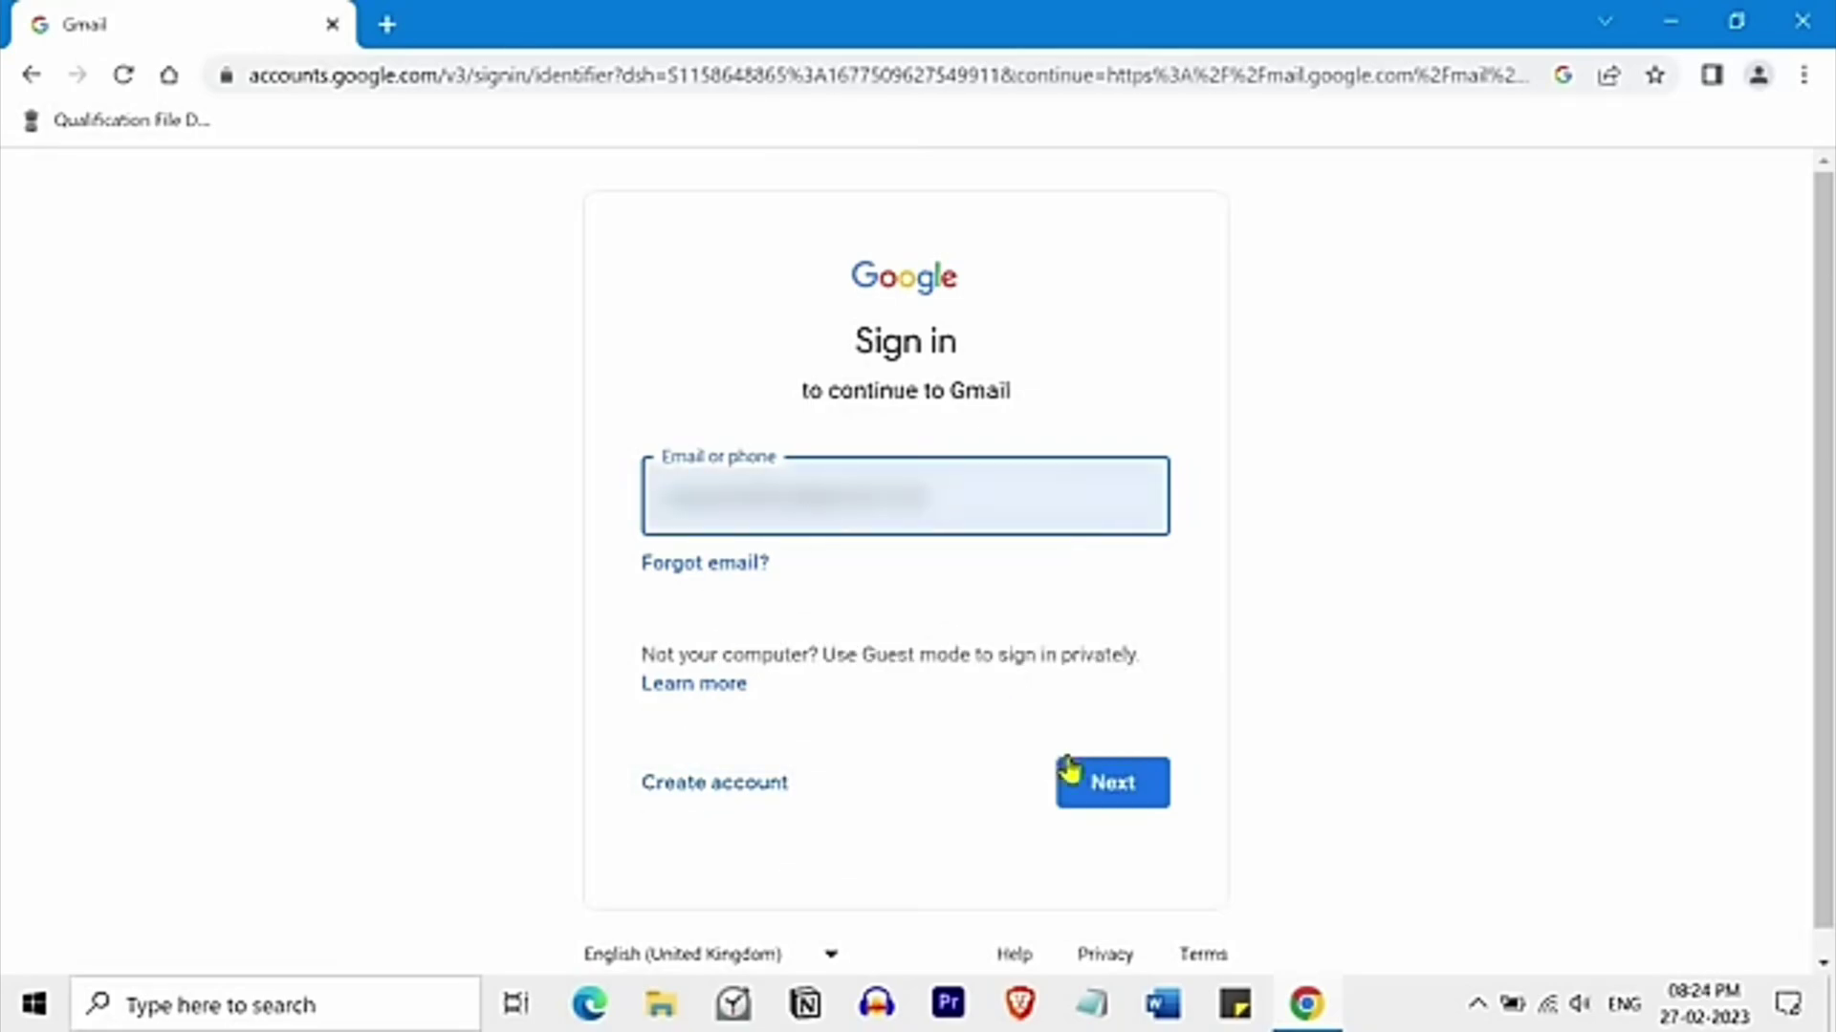
pyautogui.click(1083, 782)
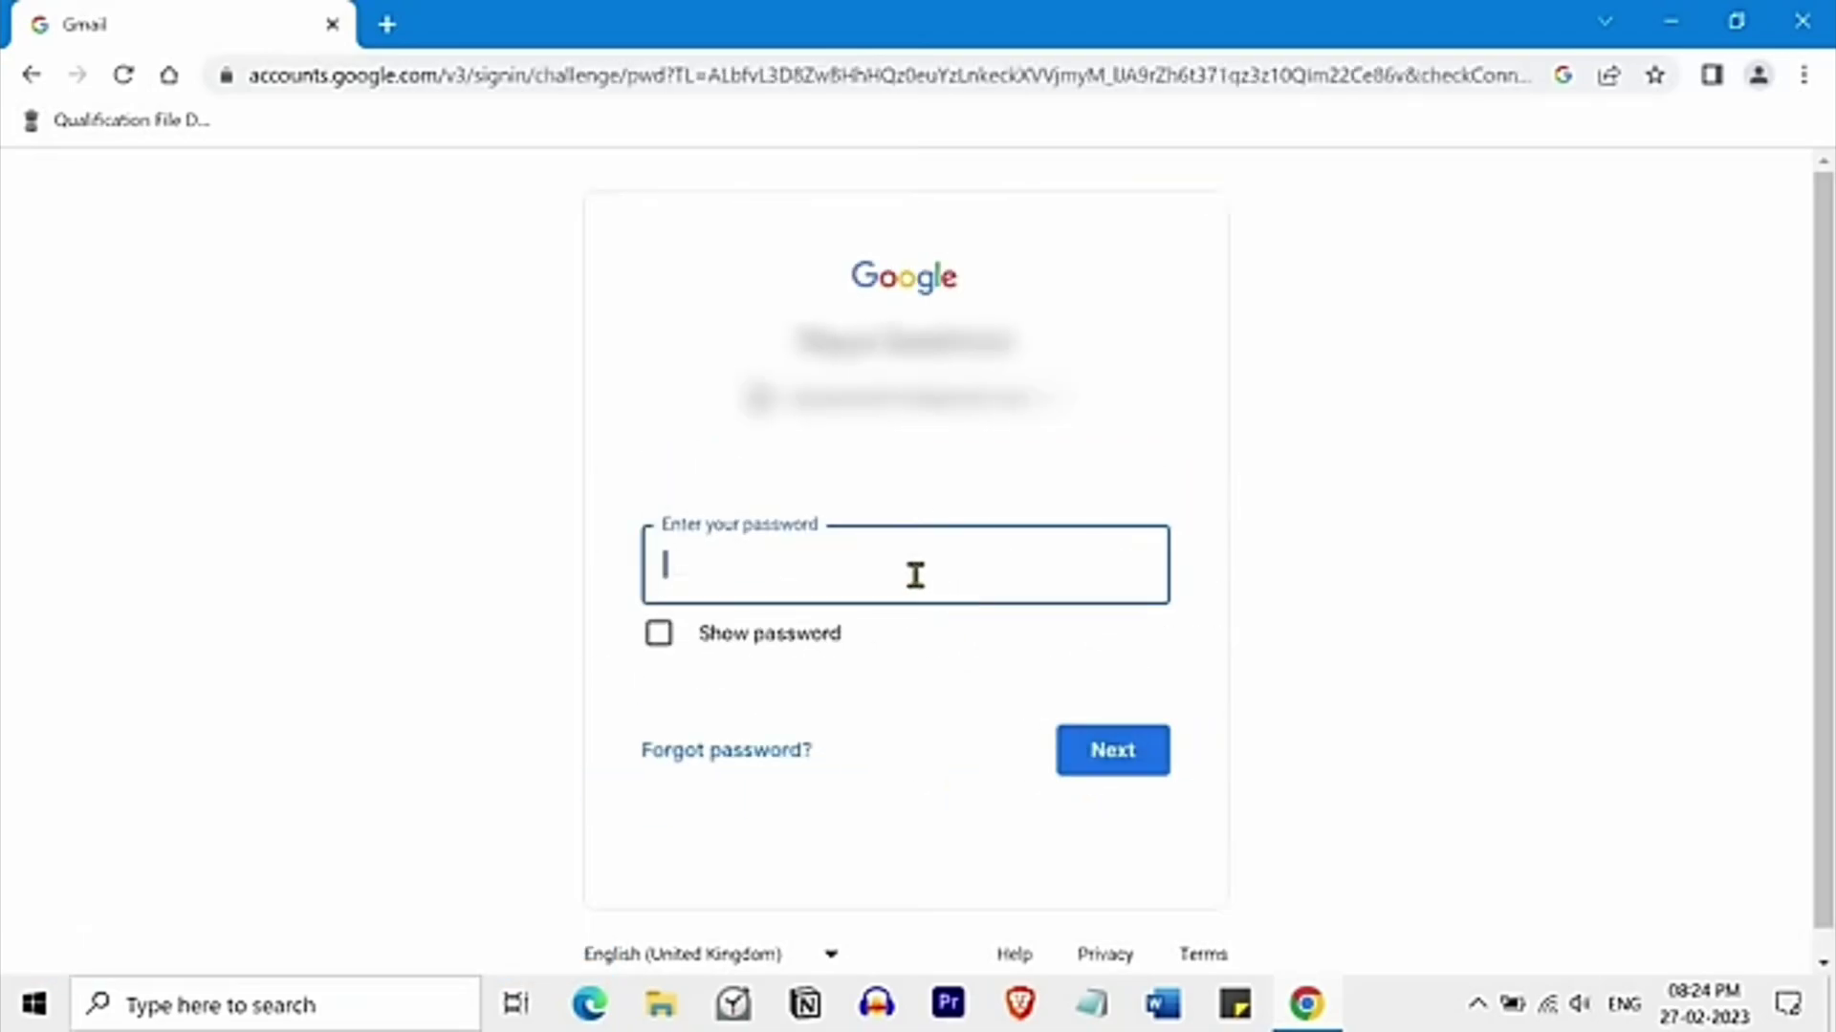
pyautogui.hotkey('ctrl', 'v')
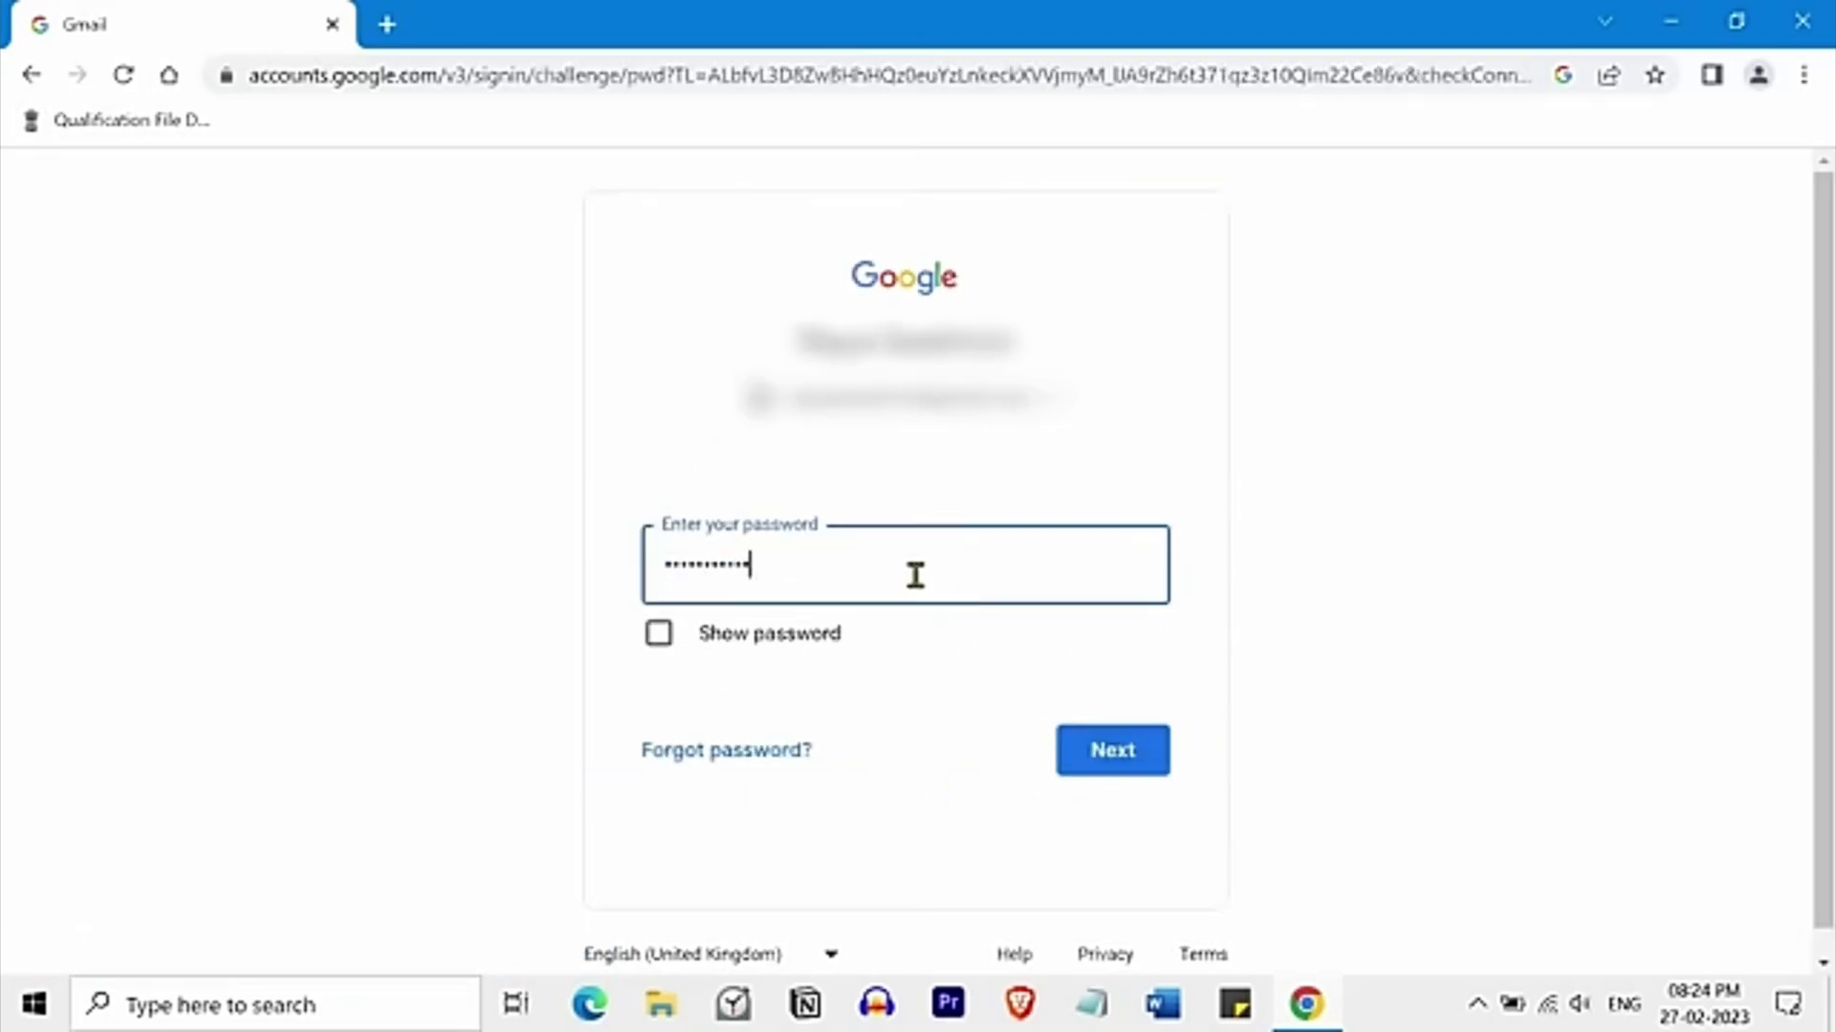
pyautogui.click(1139, 774)
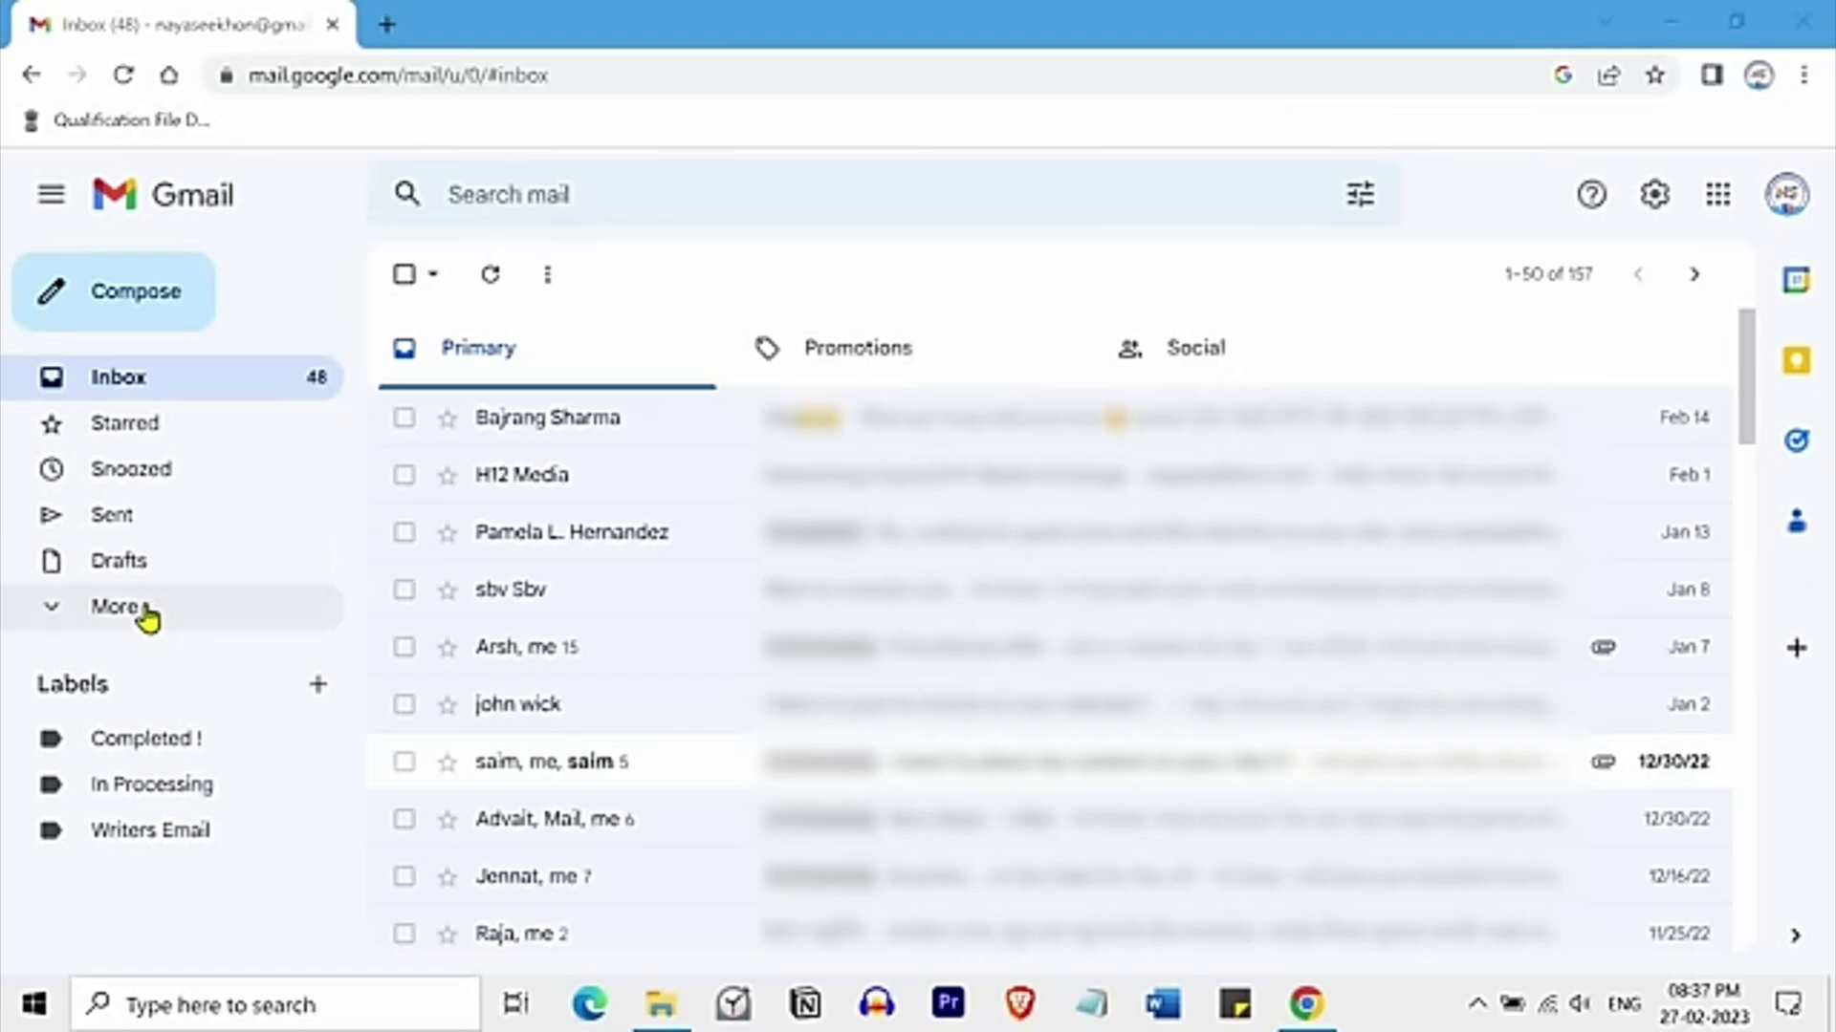
pyautogui.click(186, 612)
pyautogui.scroll(-2, 187, 612)
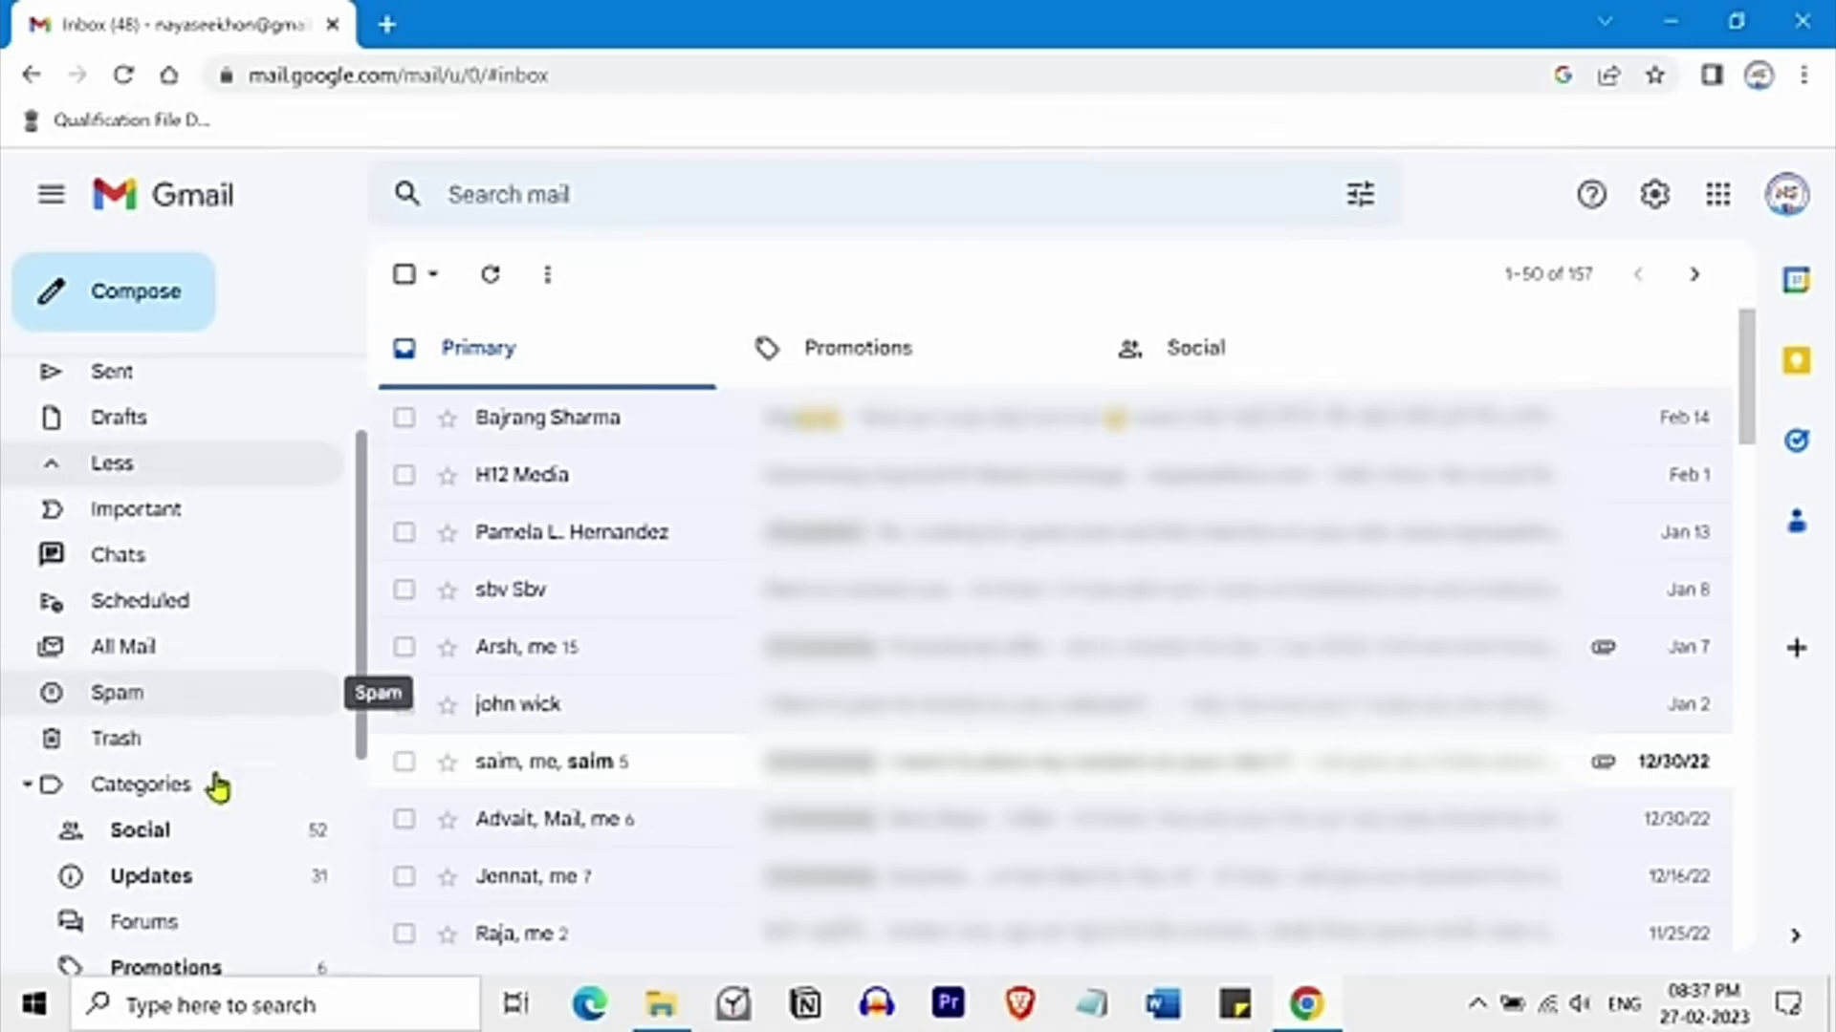
pyautogui.scroll(-2, 212, 792)
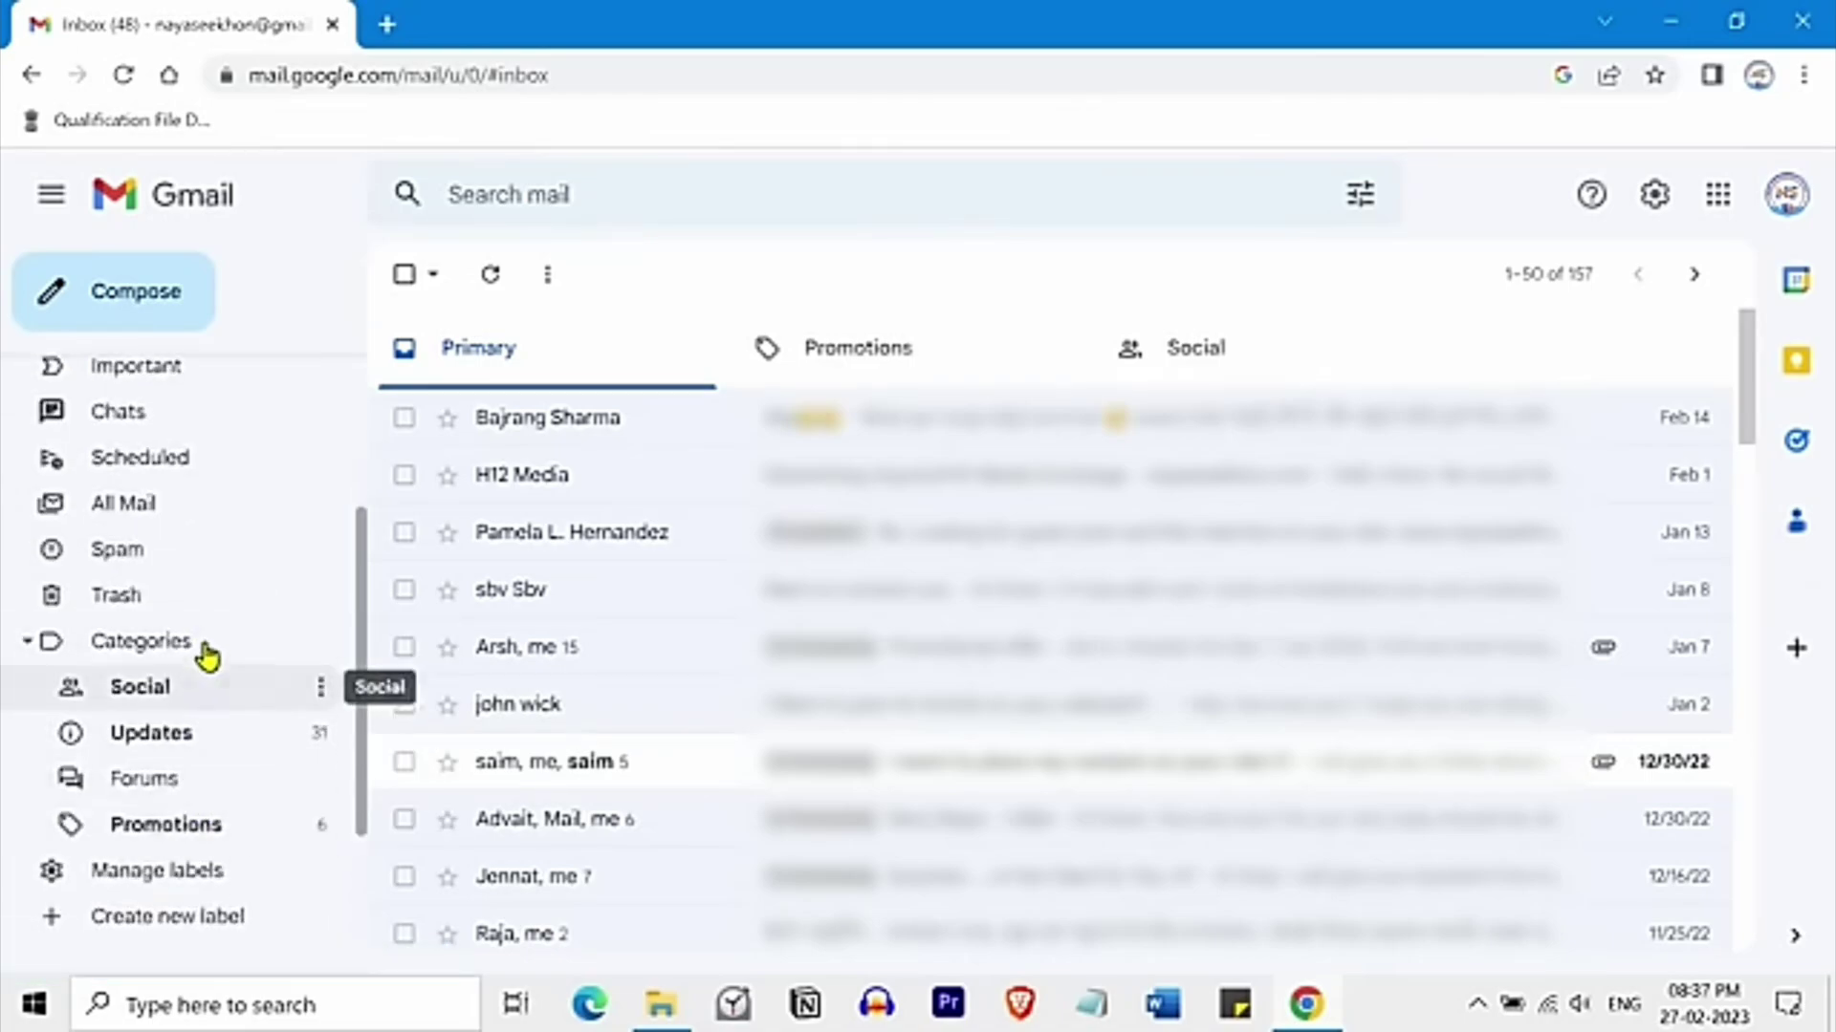
pyautogui.click(205, 654)
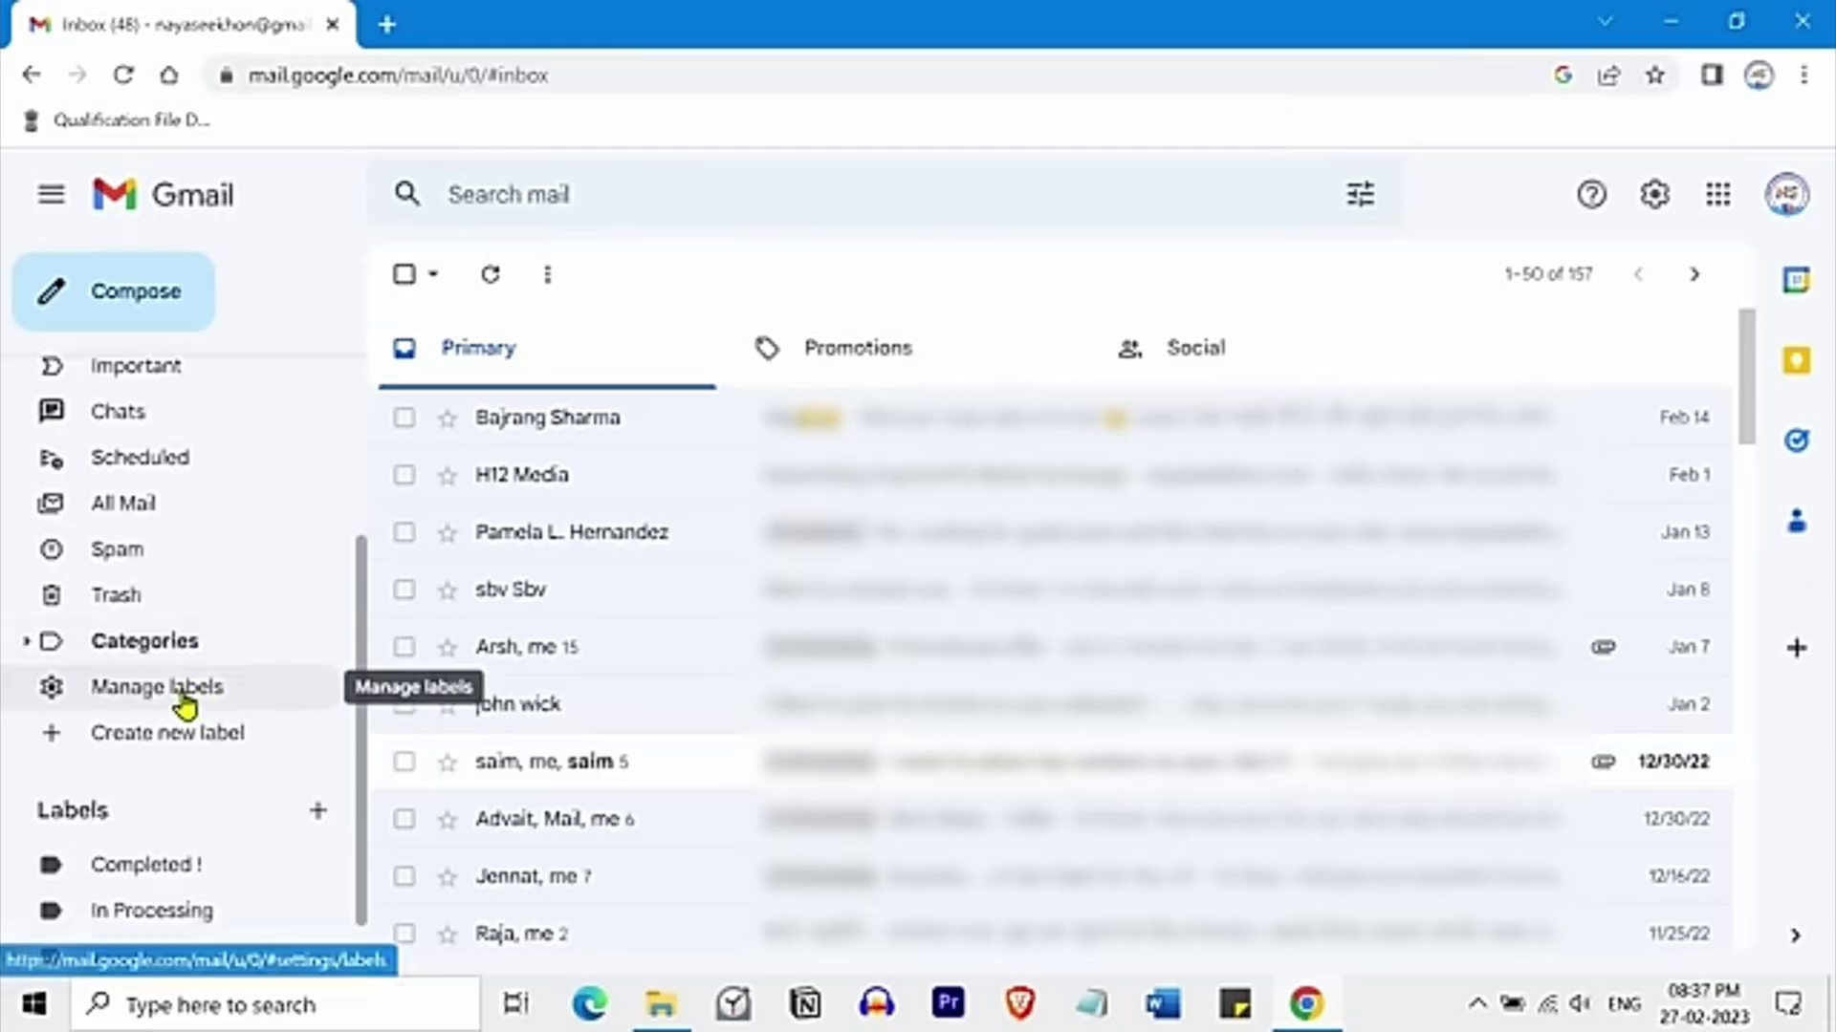
pyautogui.click(182, 705)
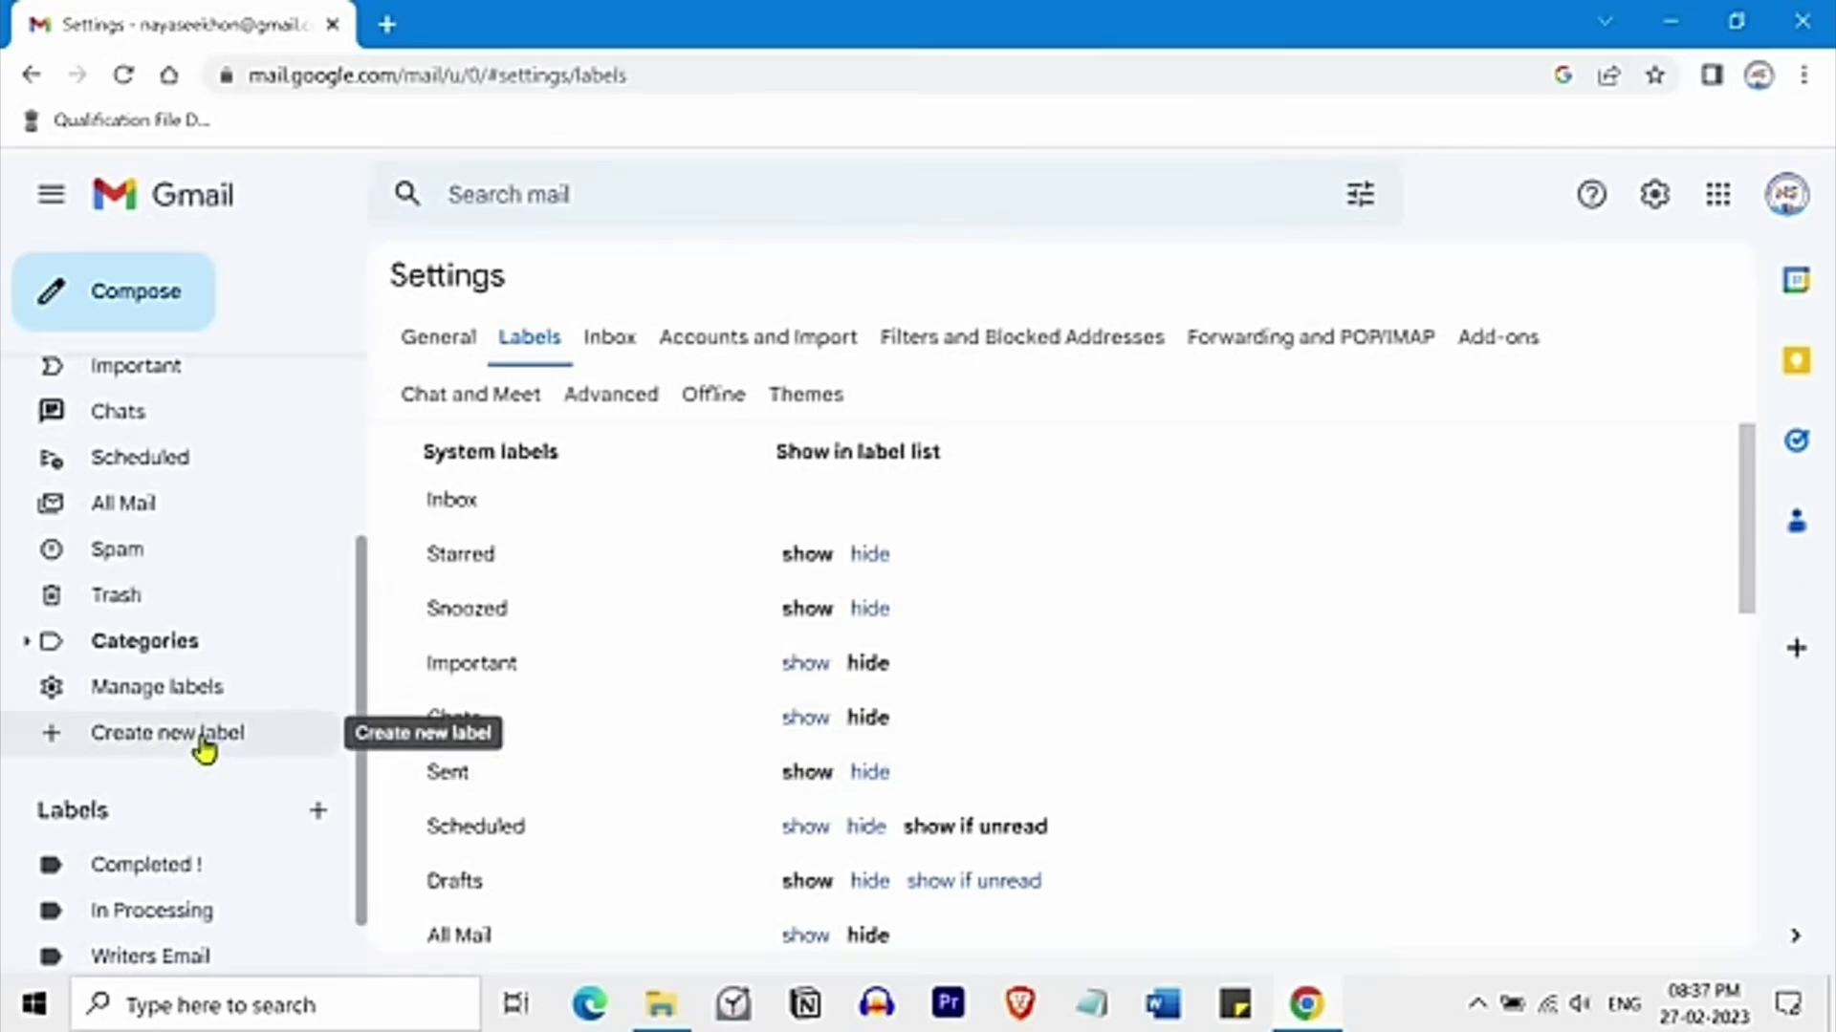
pyautogui.scroll(-1, 176, 749)
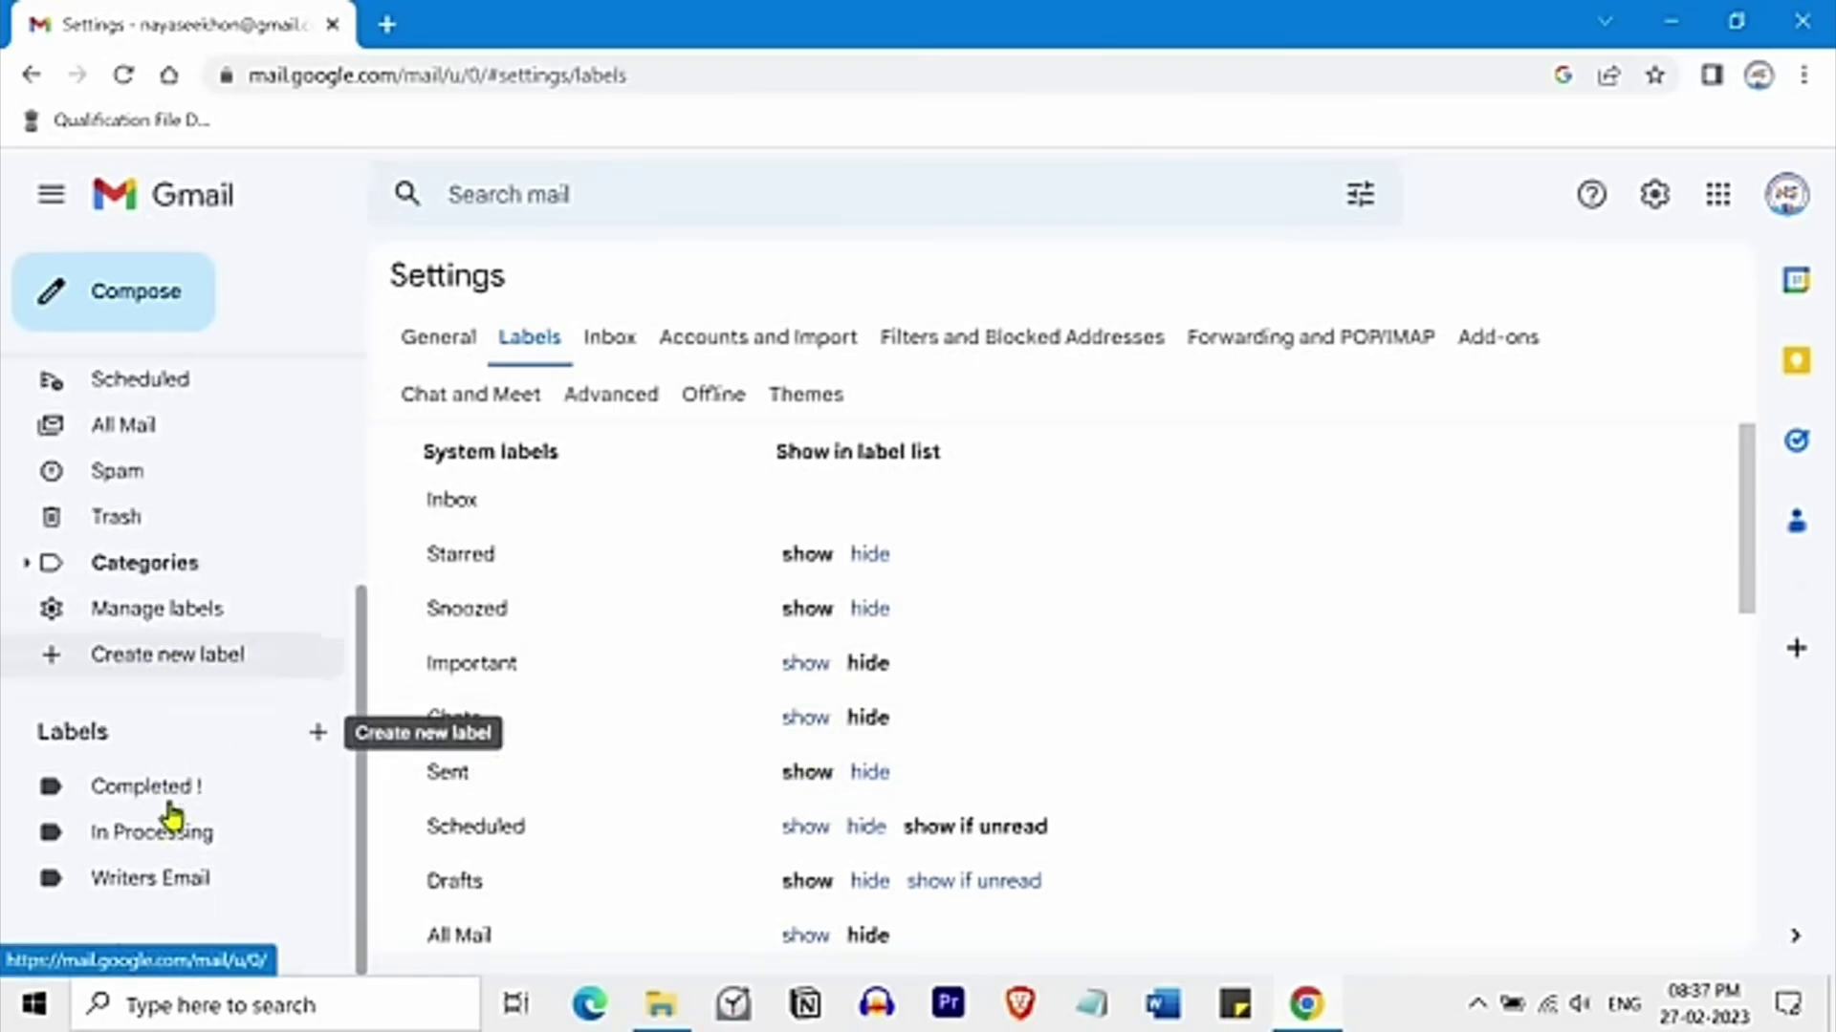
pyautogui.click(207, 656)
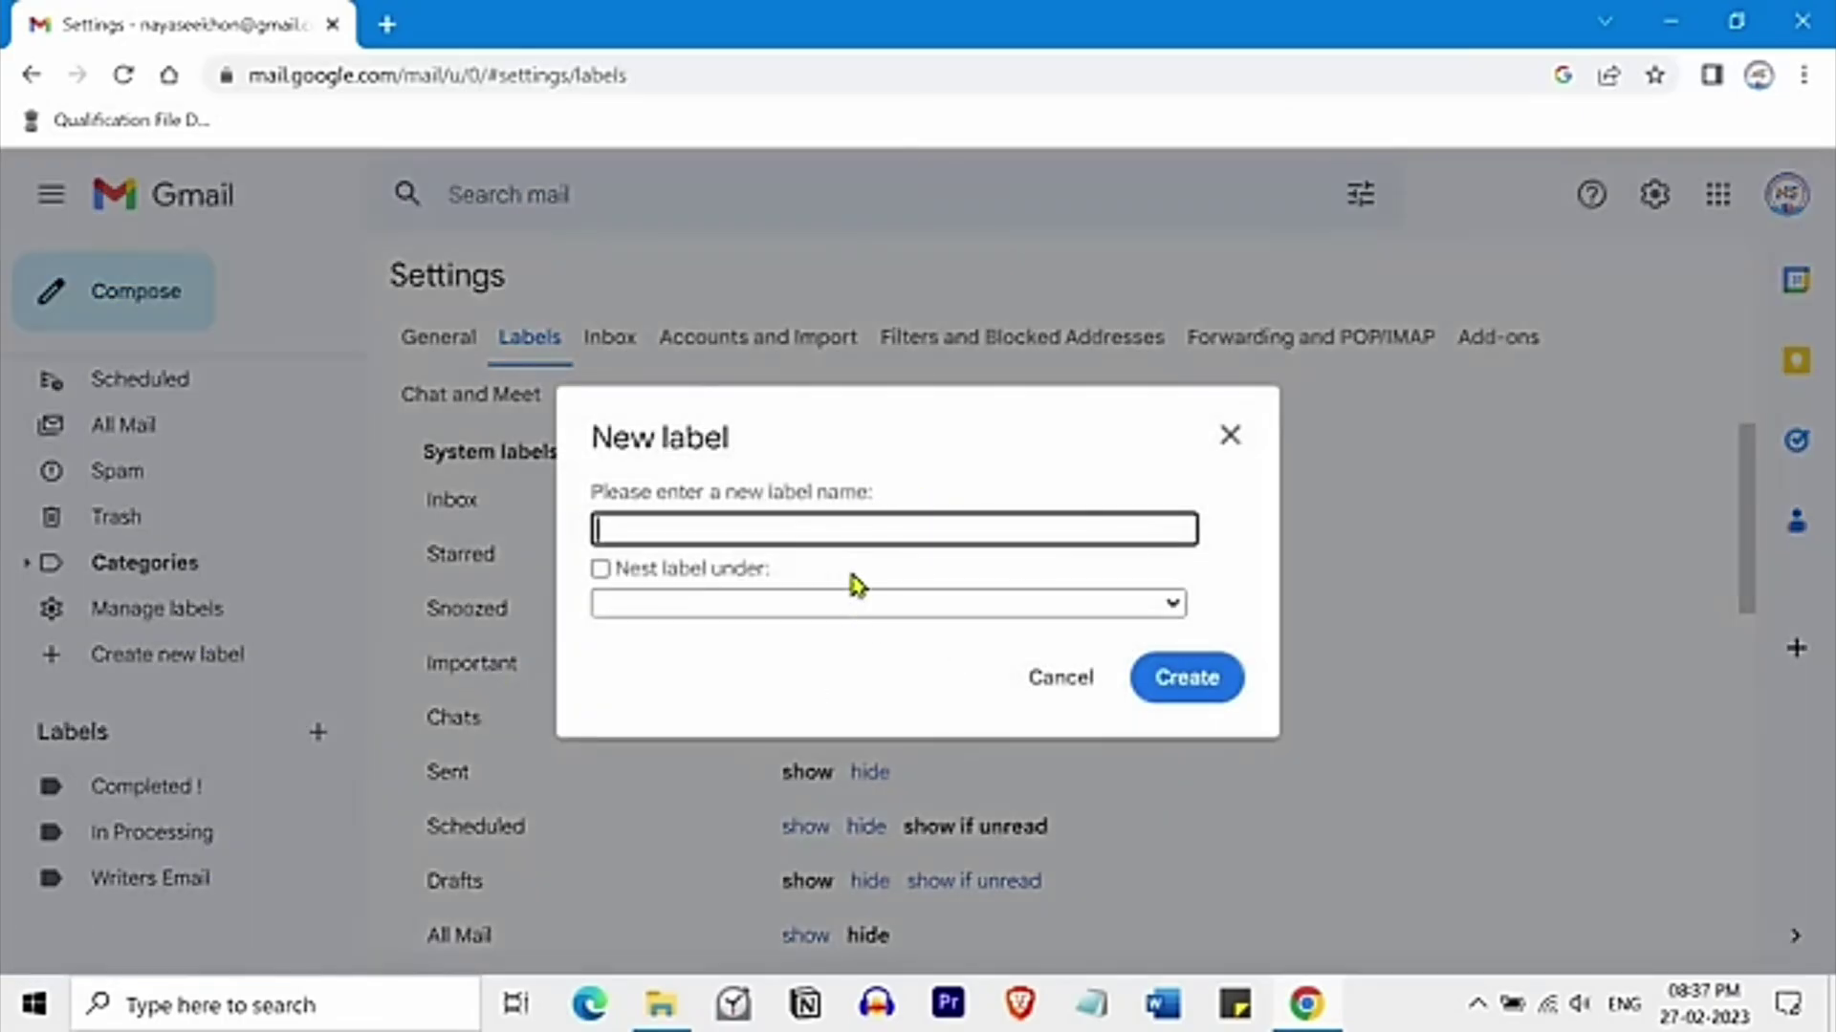
pyautogui.click(1060, 678)
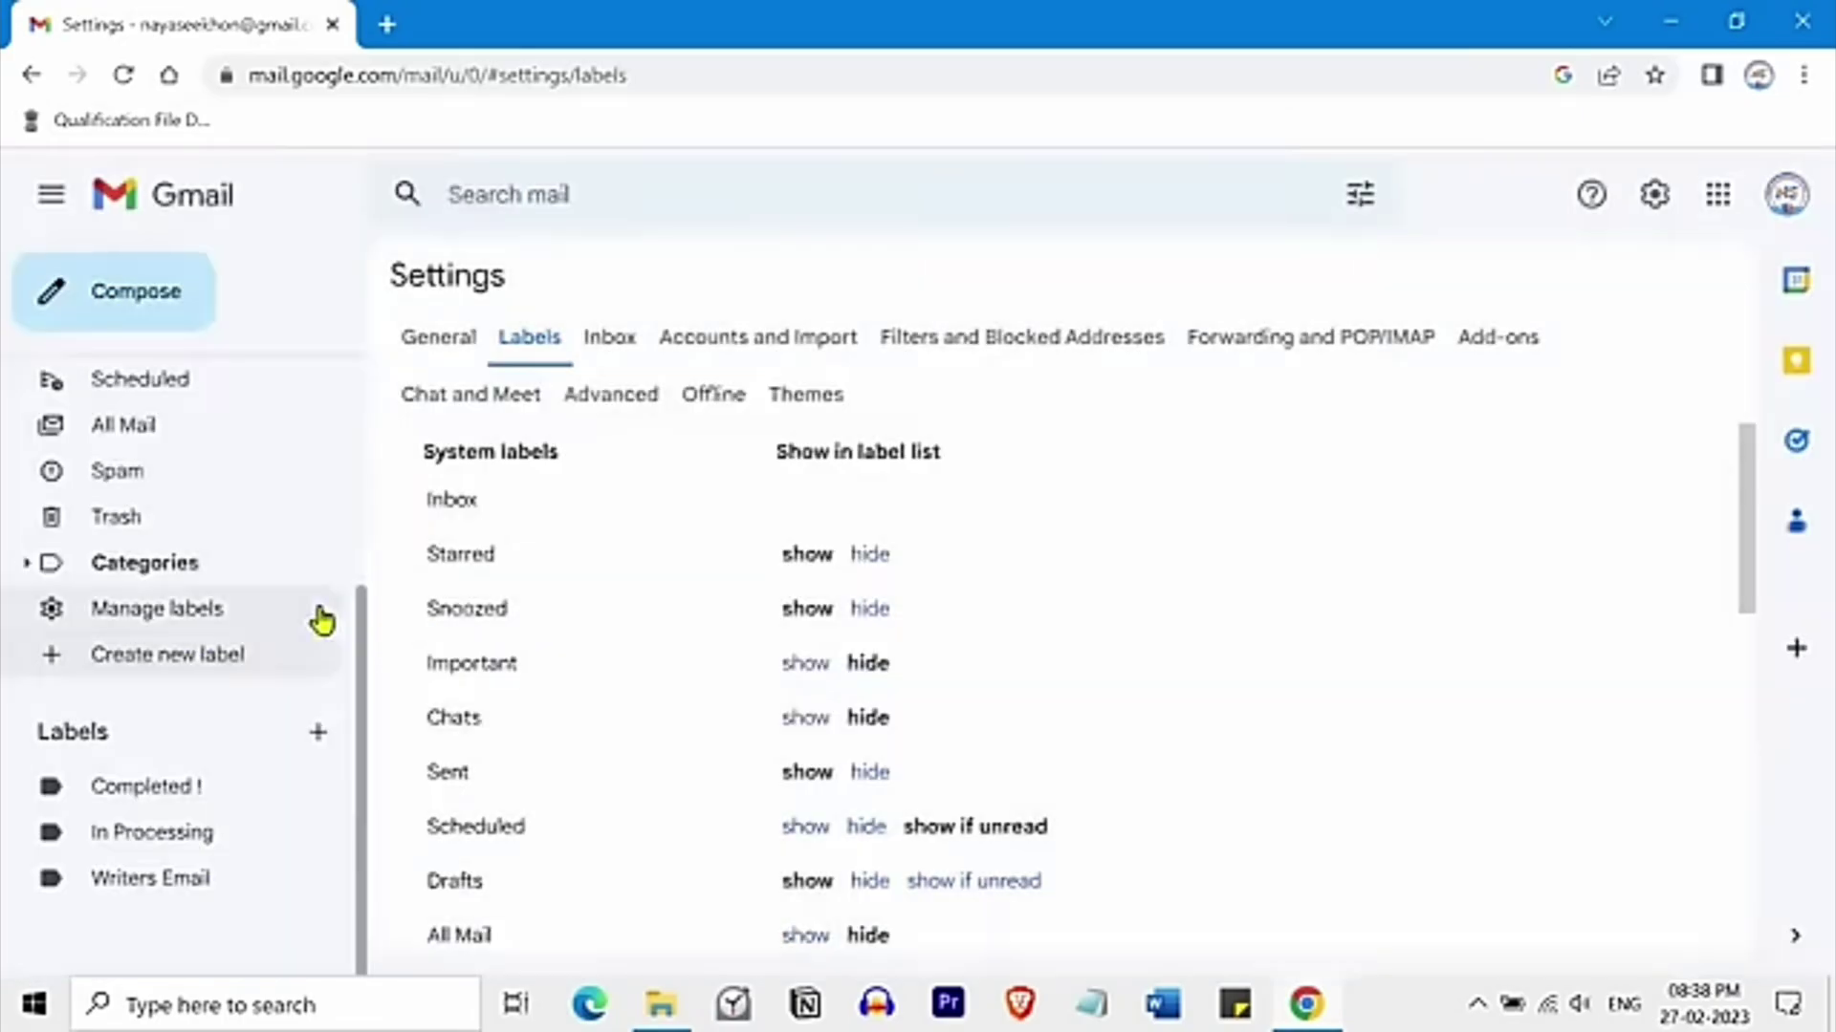
pyautogui.scroll(3, 319, 618)
pyautogui.click(248, 378)
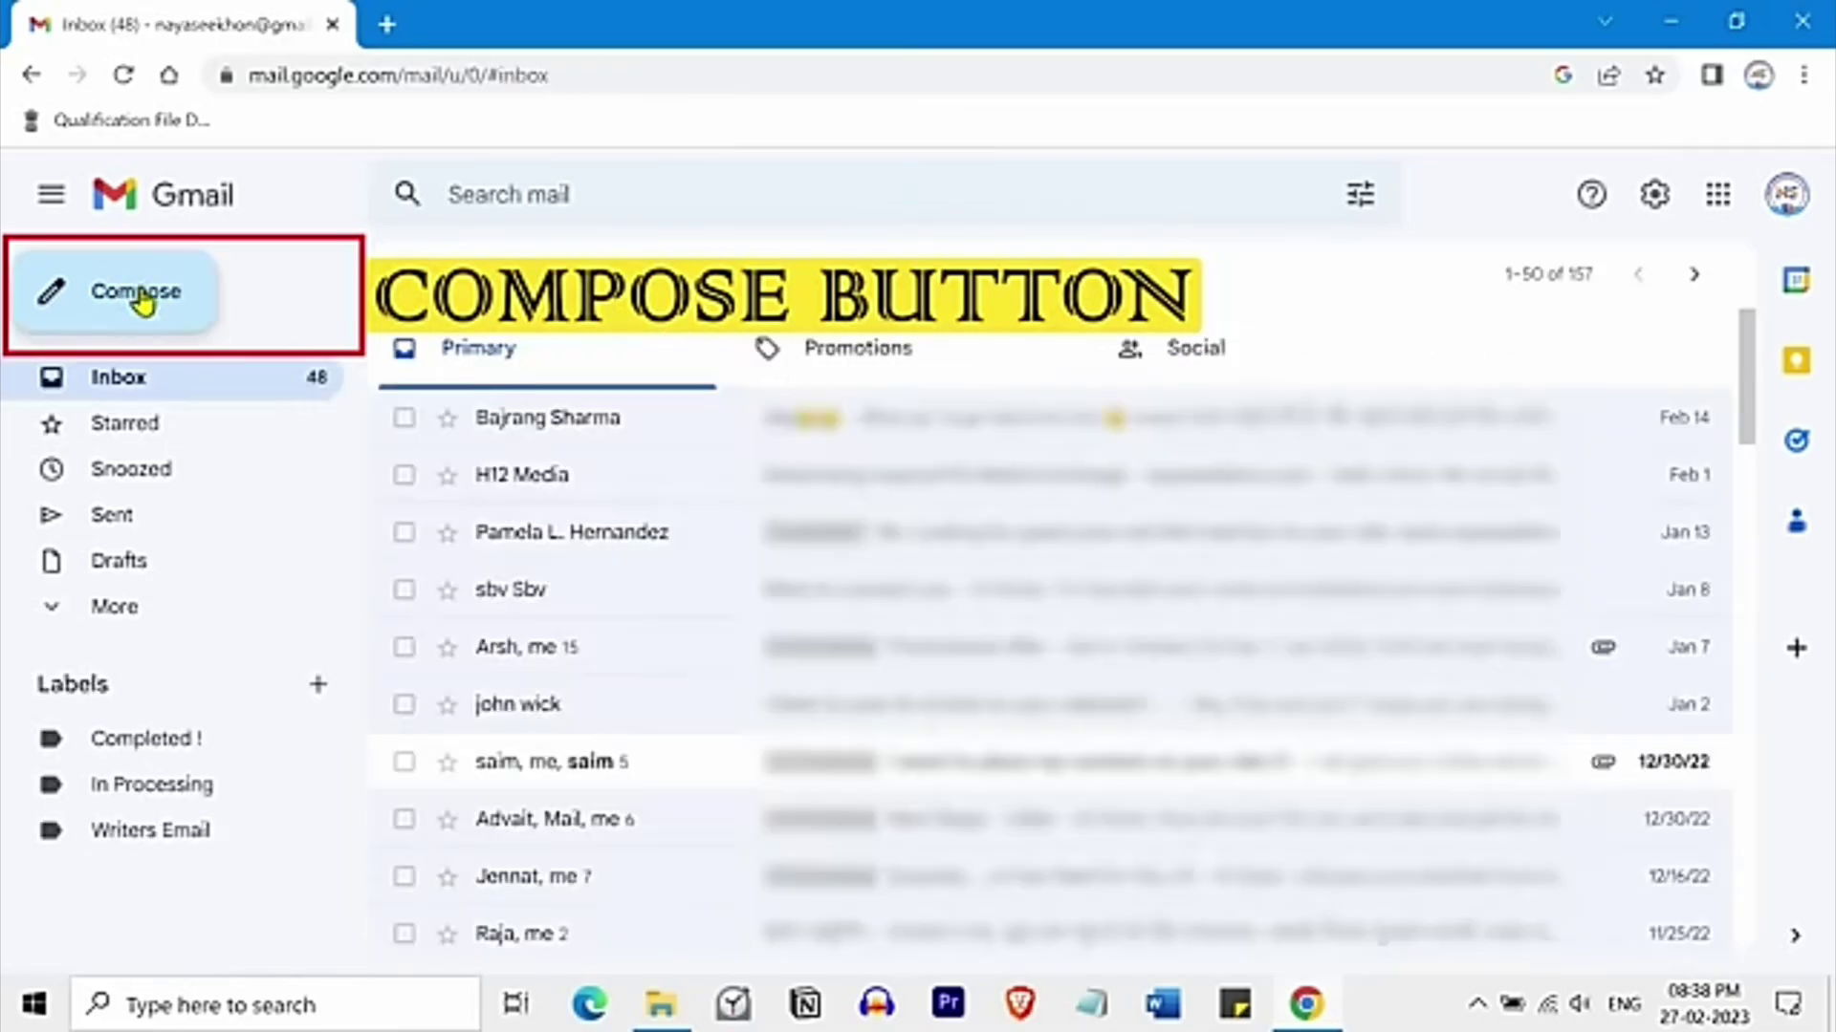
# Open and discard a blank message, then collapse and re-expand the sidebar.
pyautogui.click(140, 298)
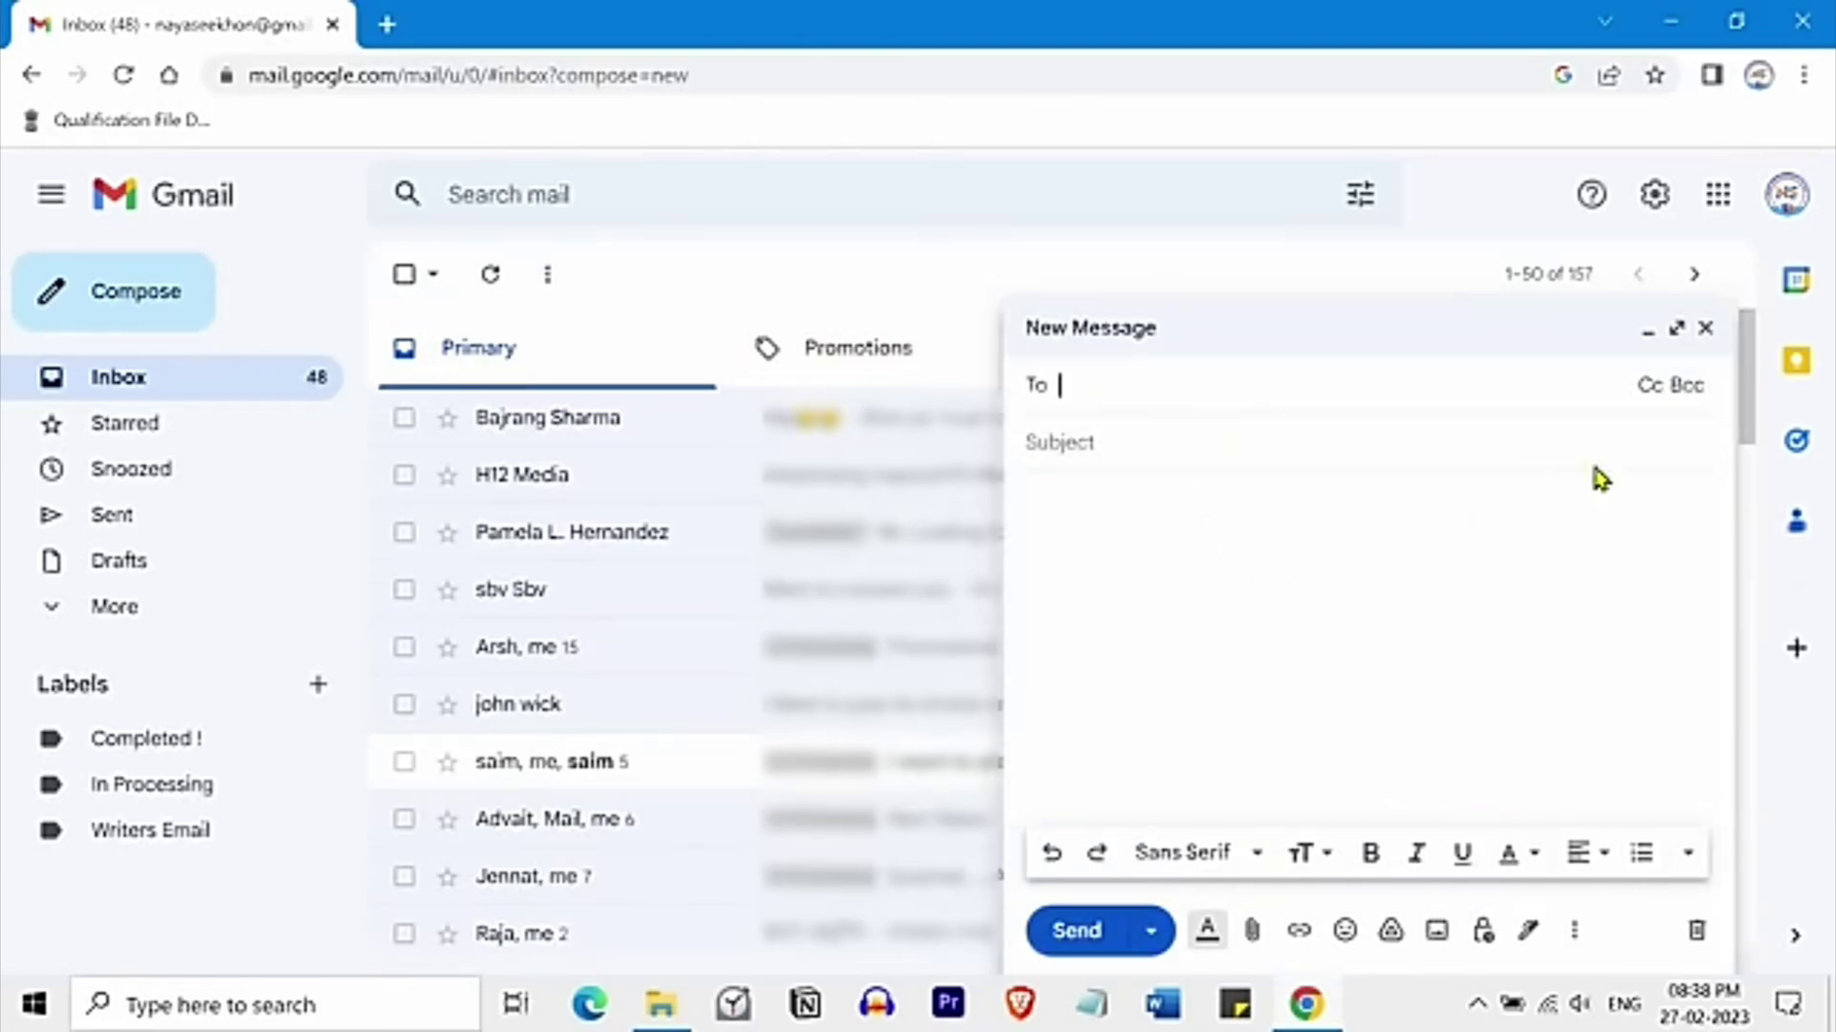
pyautogui.click(1706, 331)
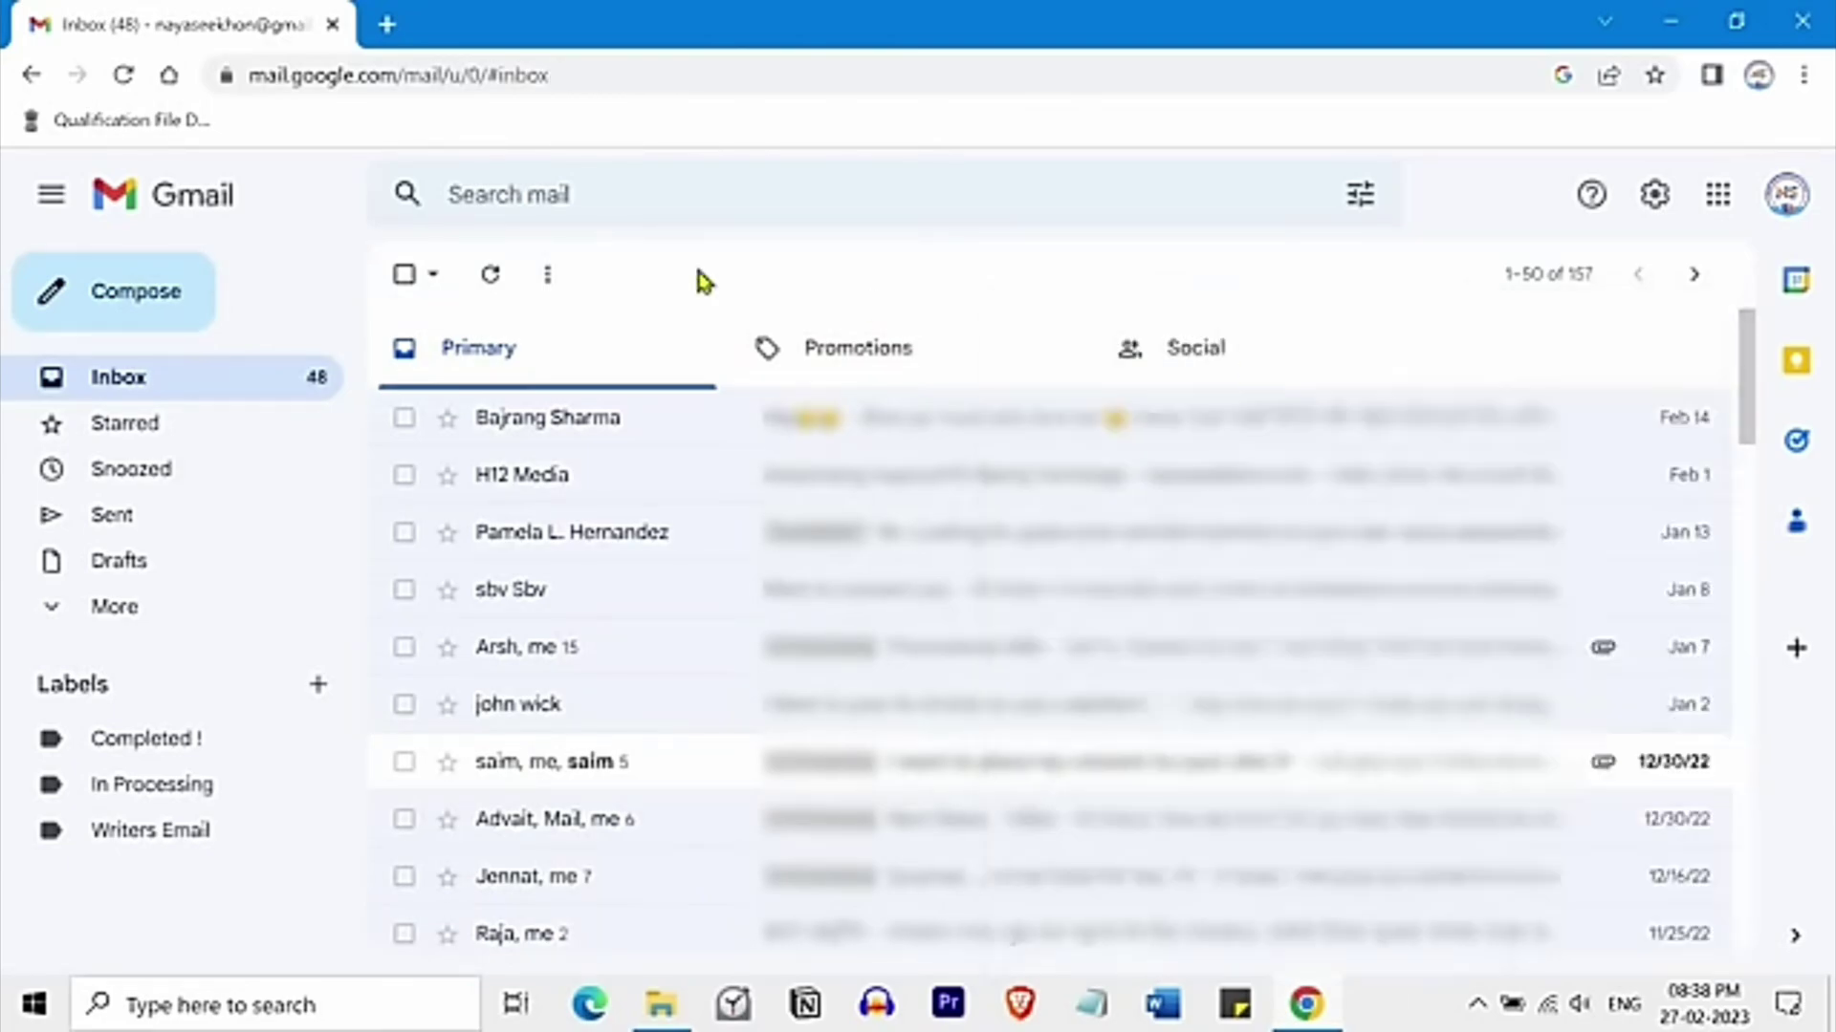
pyautogui.click(63, 203)
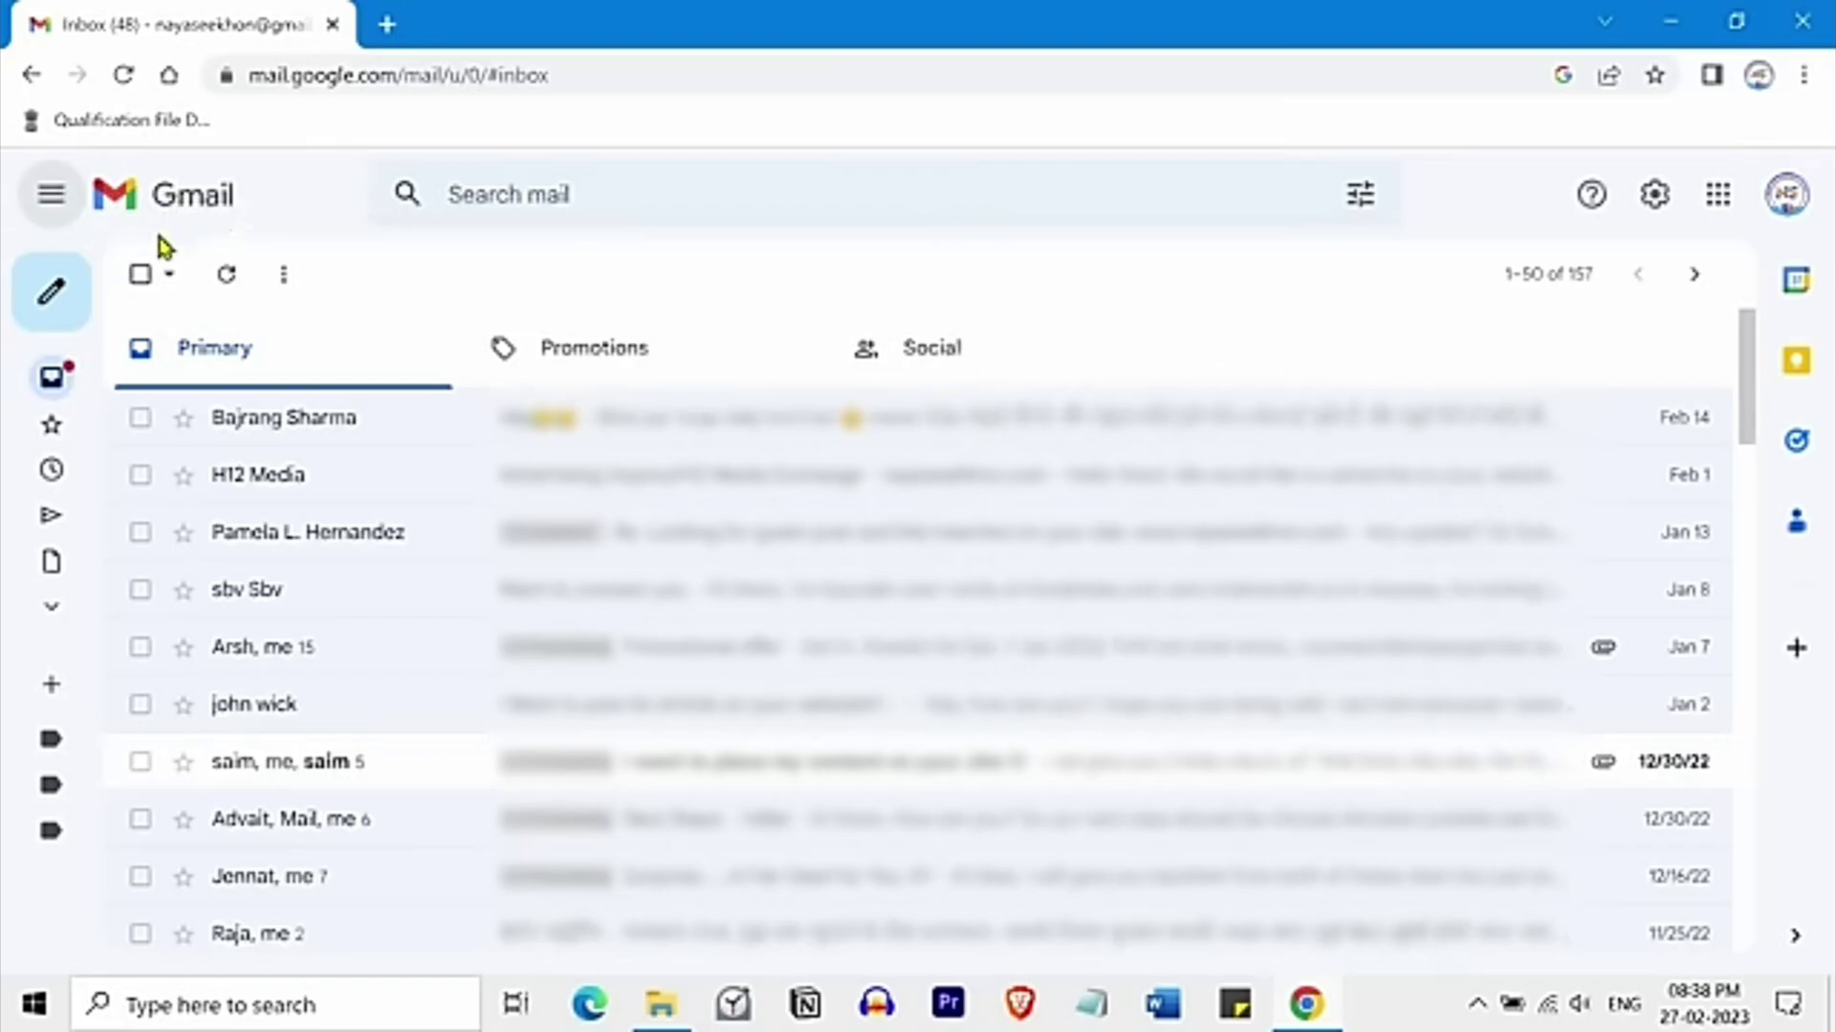
pyautogui.click(58, 202)
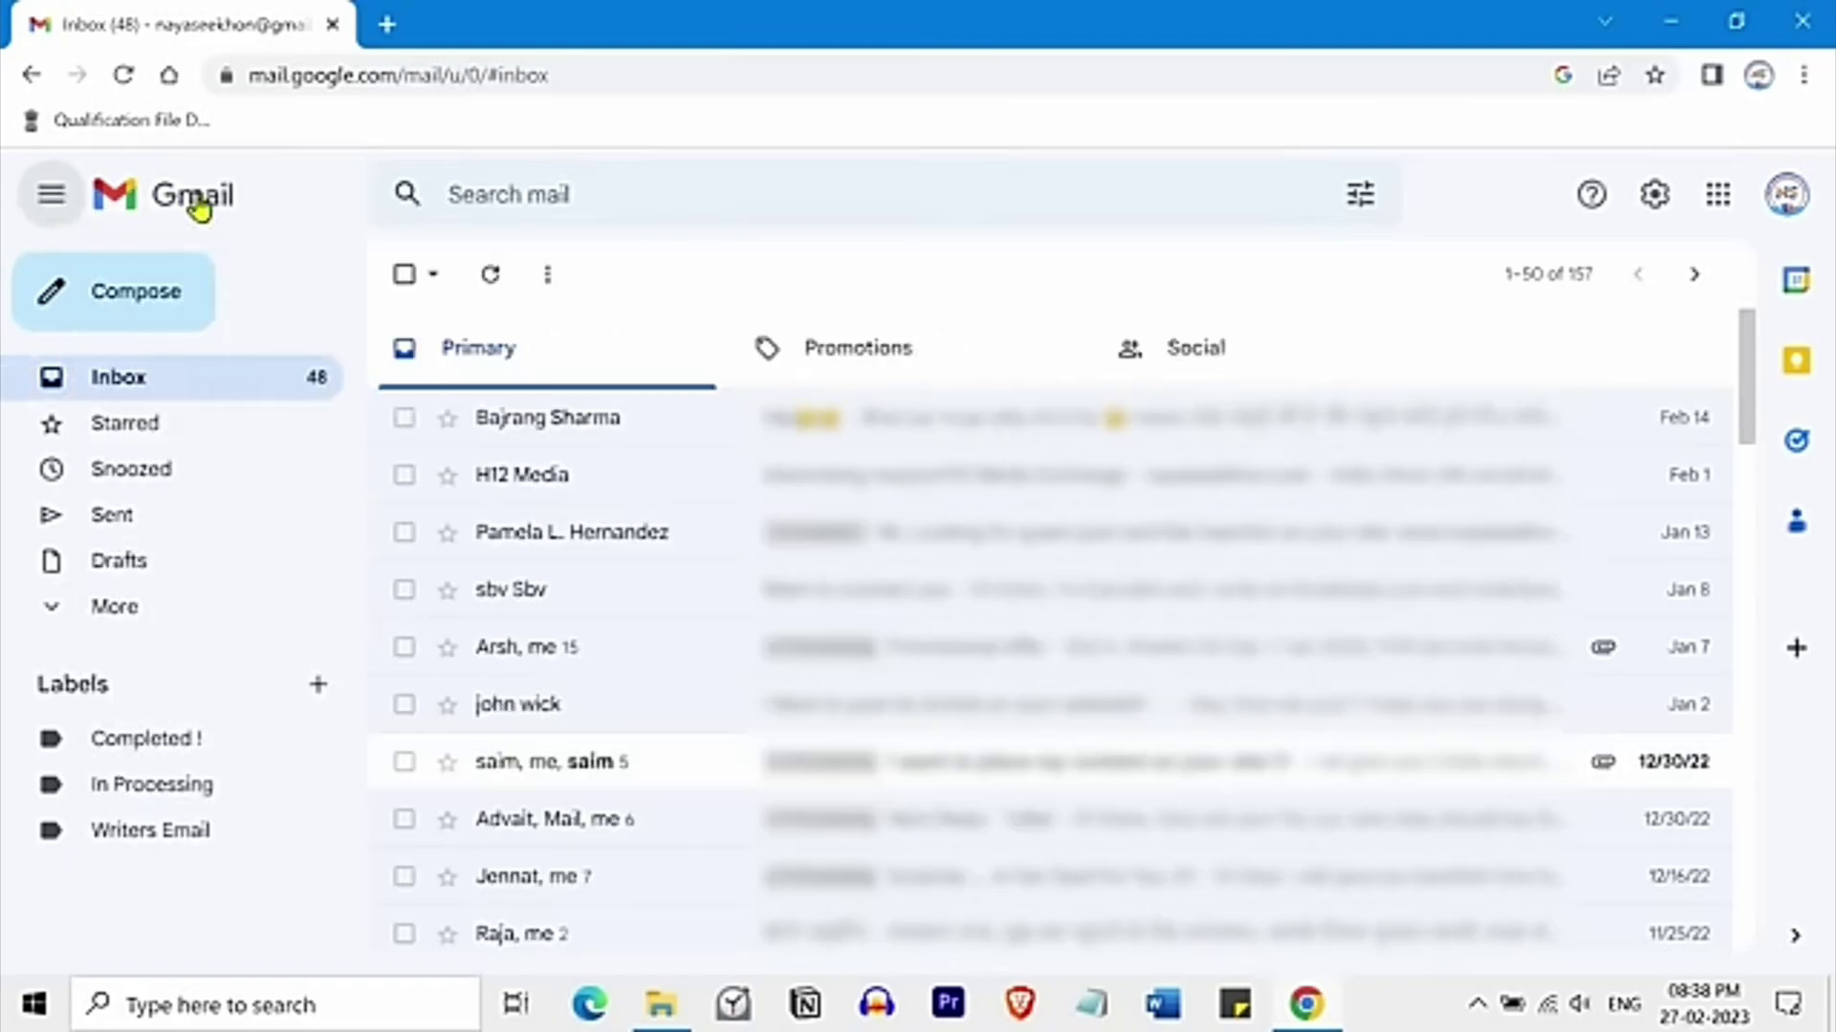
pyautogui.click(542, 198)
pyautogui.write('ad')
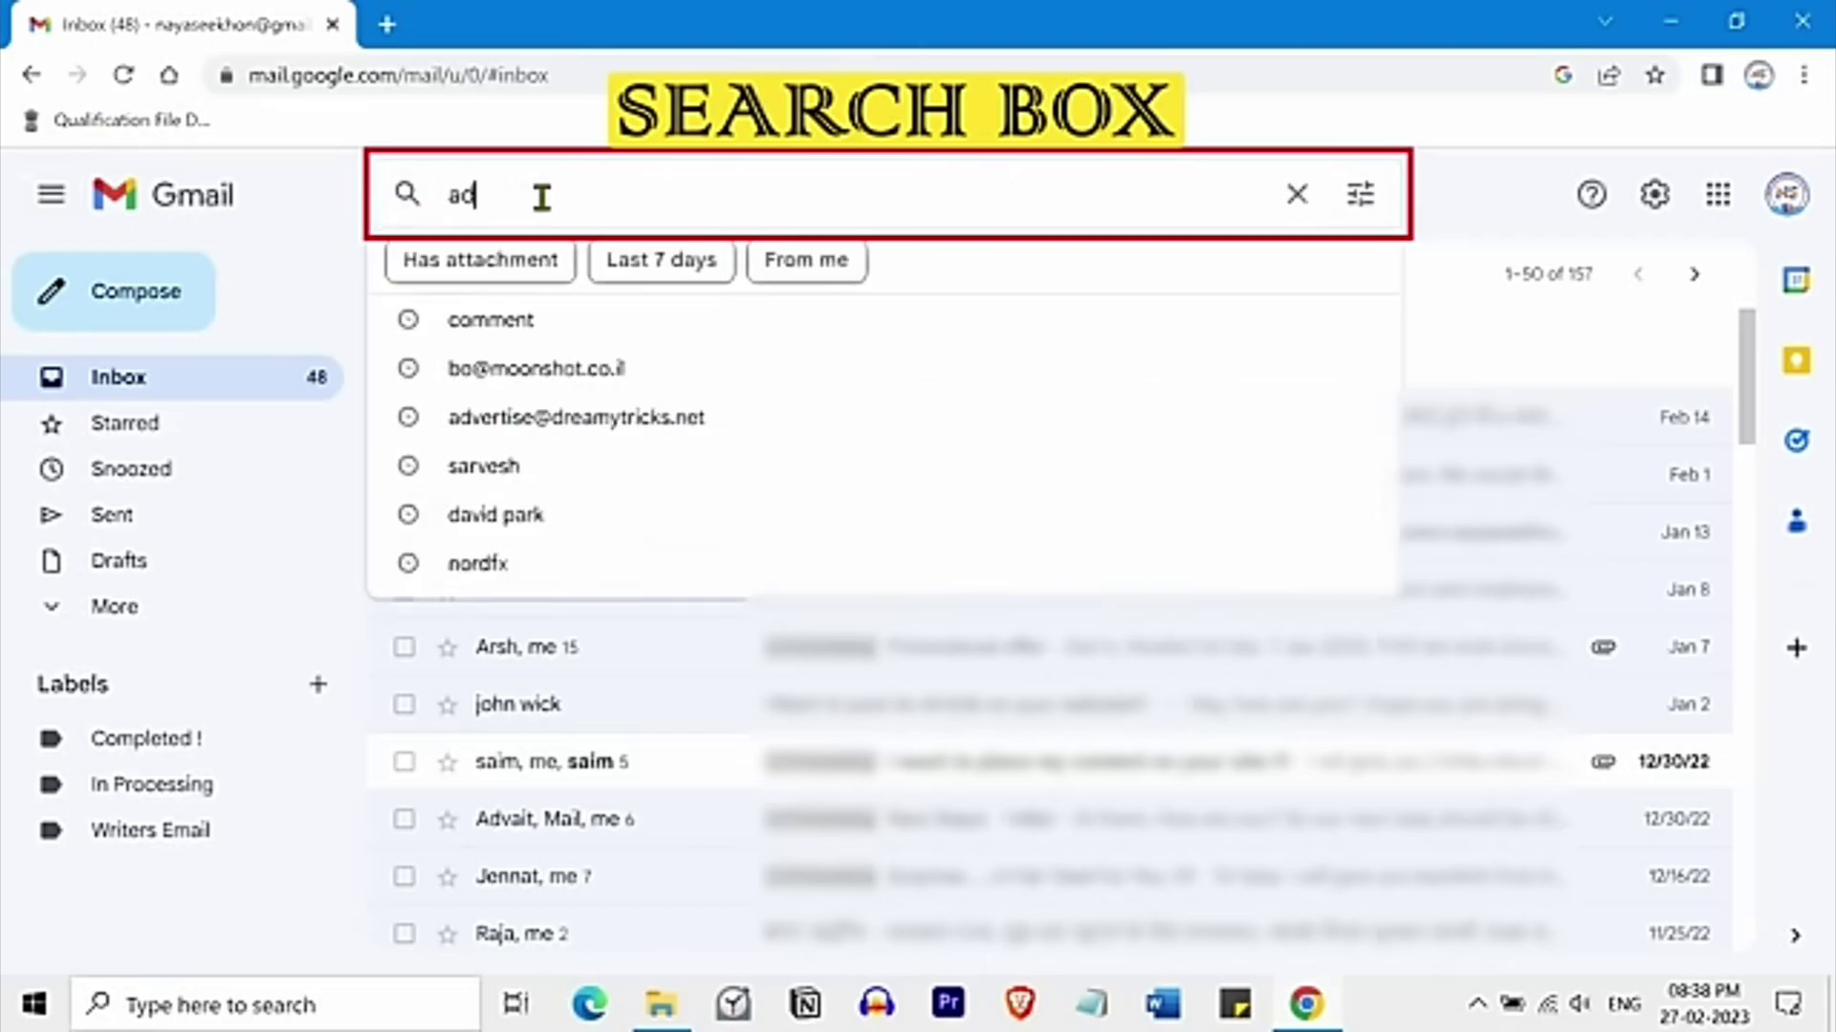
pyautogui.write('ver')
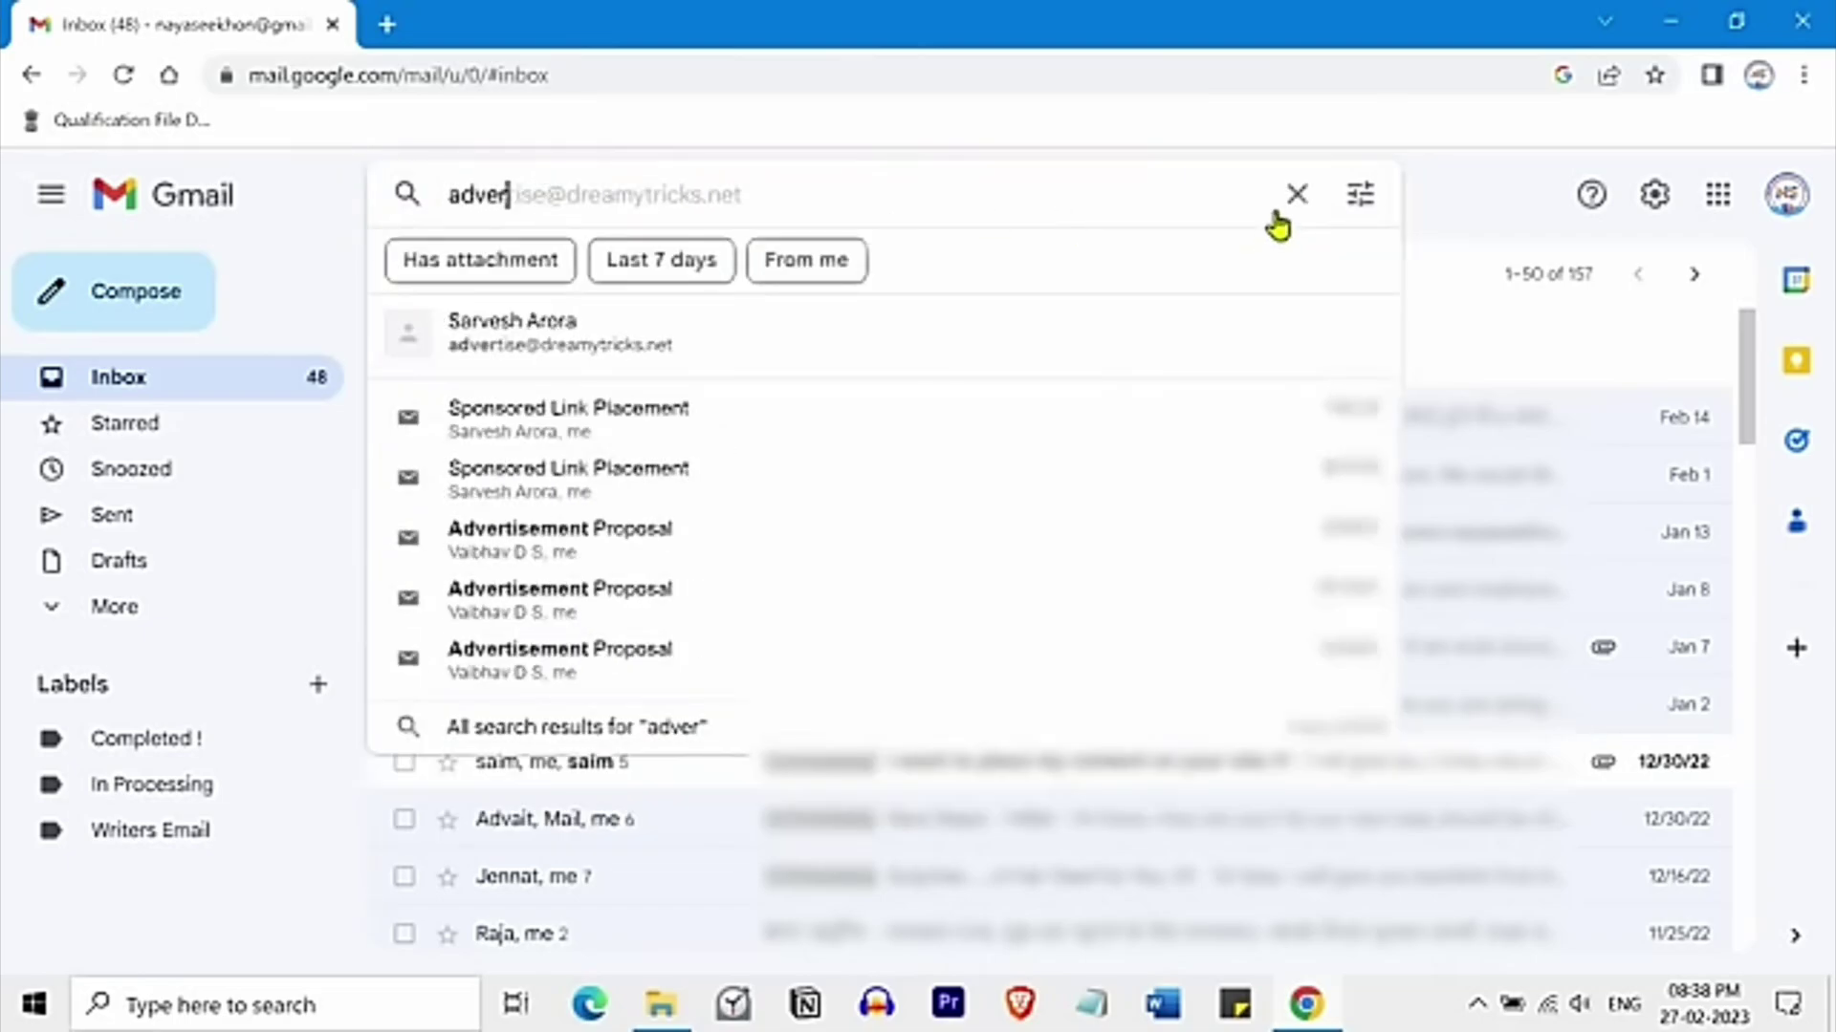
pyautogui.click(1297, 194)
pyautogui.click(1510, 234)
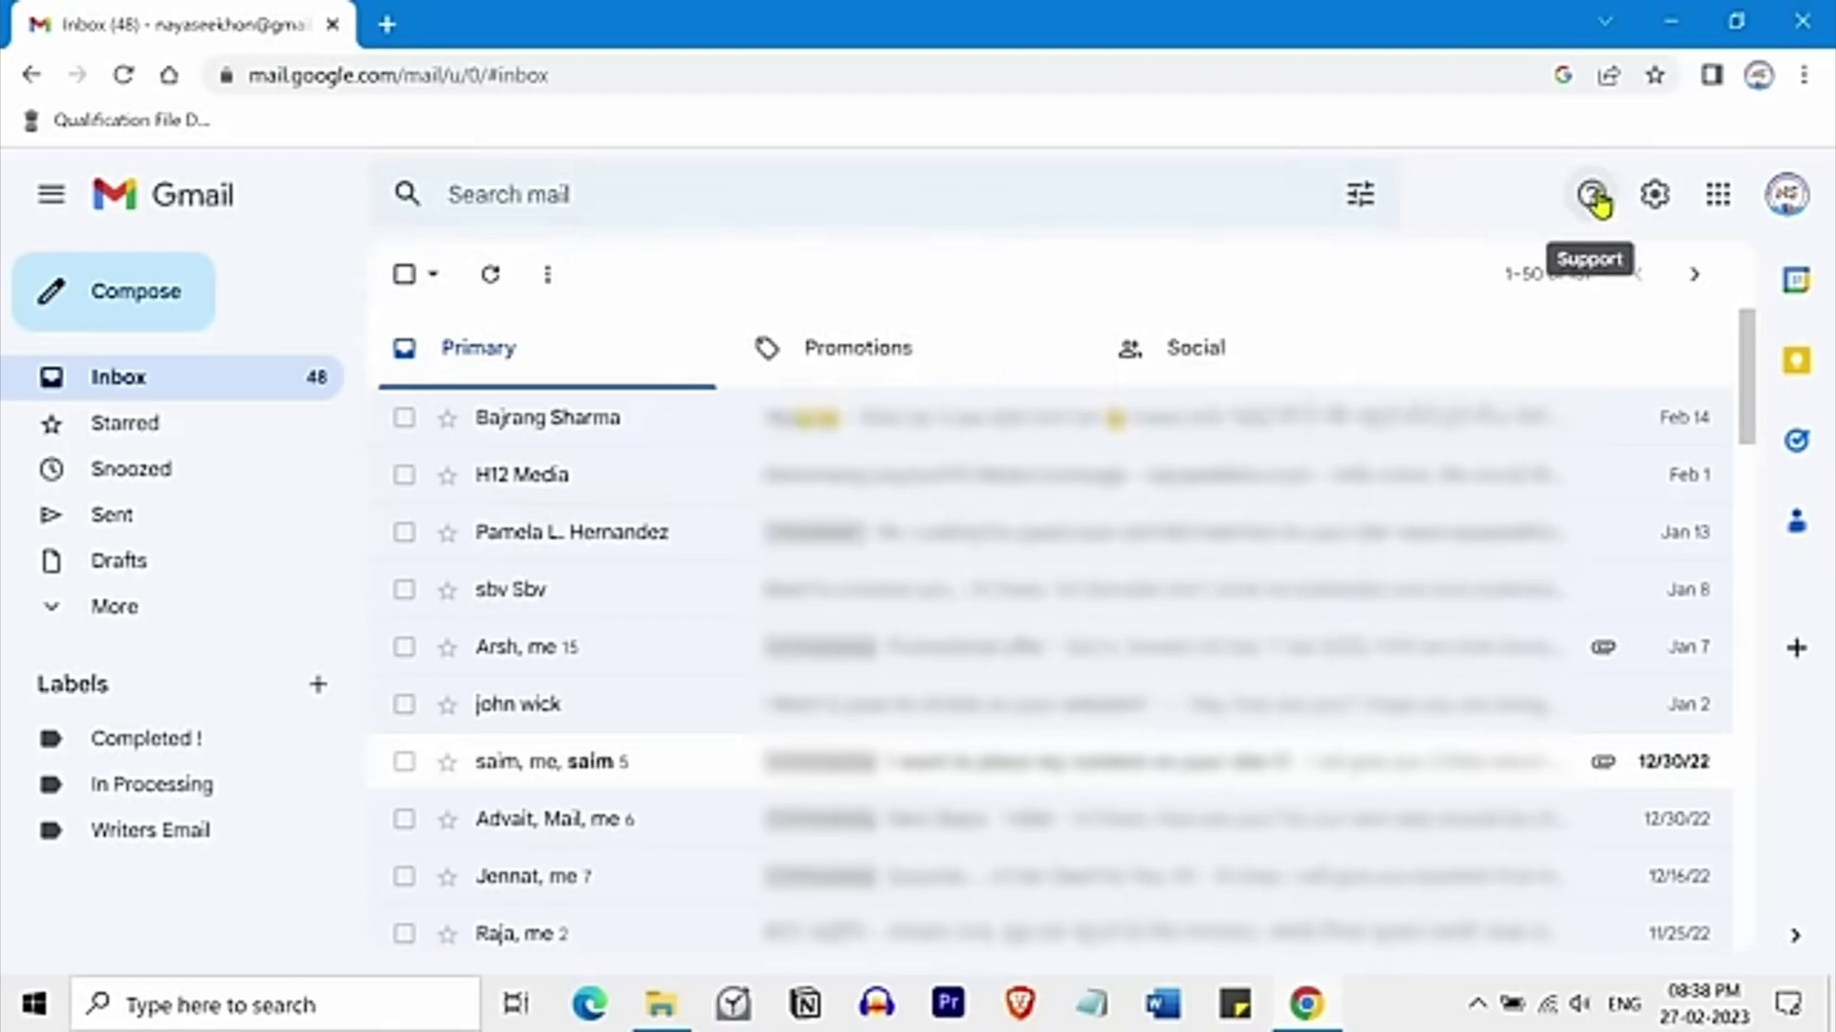
pyautogui.click(1595, 196)
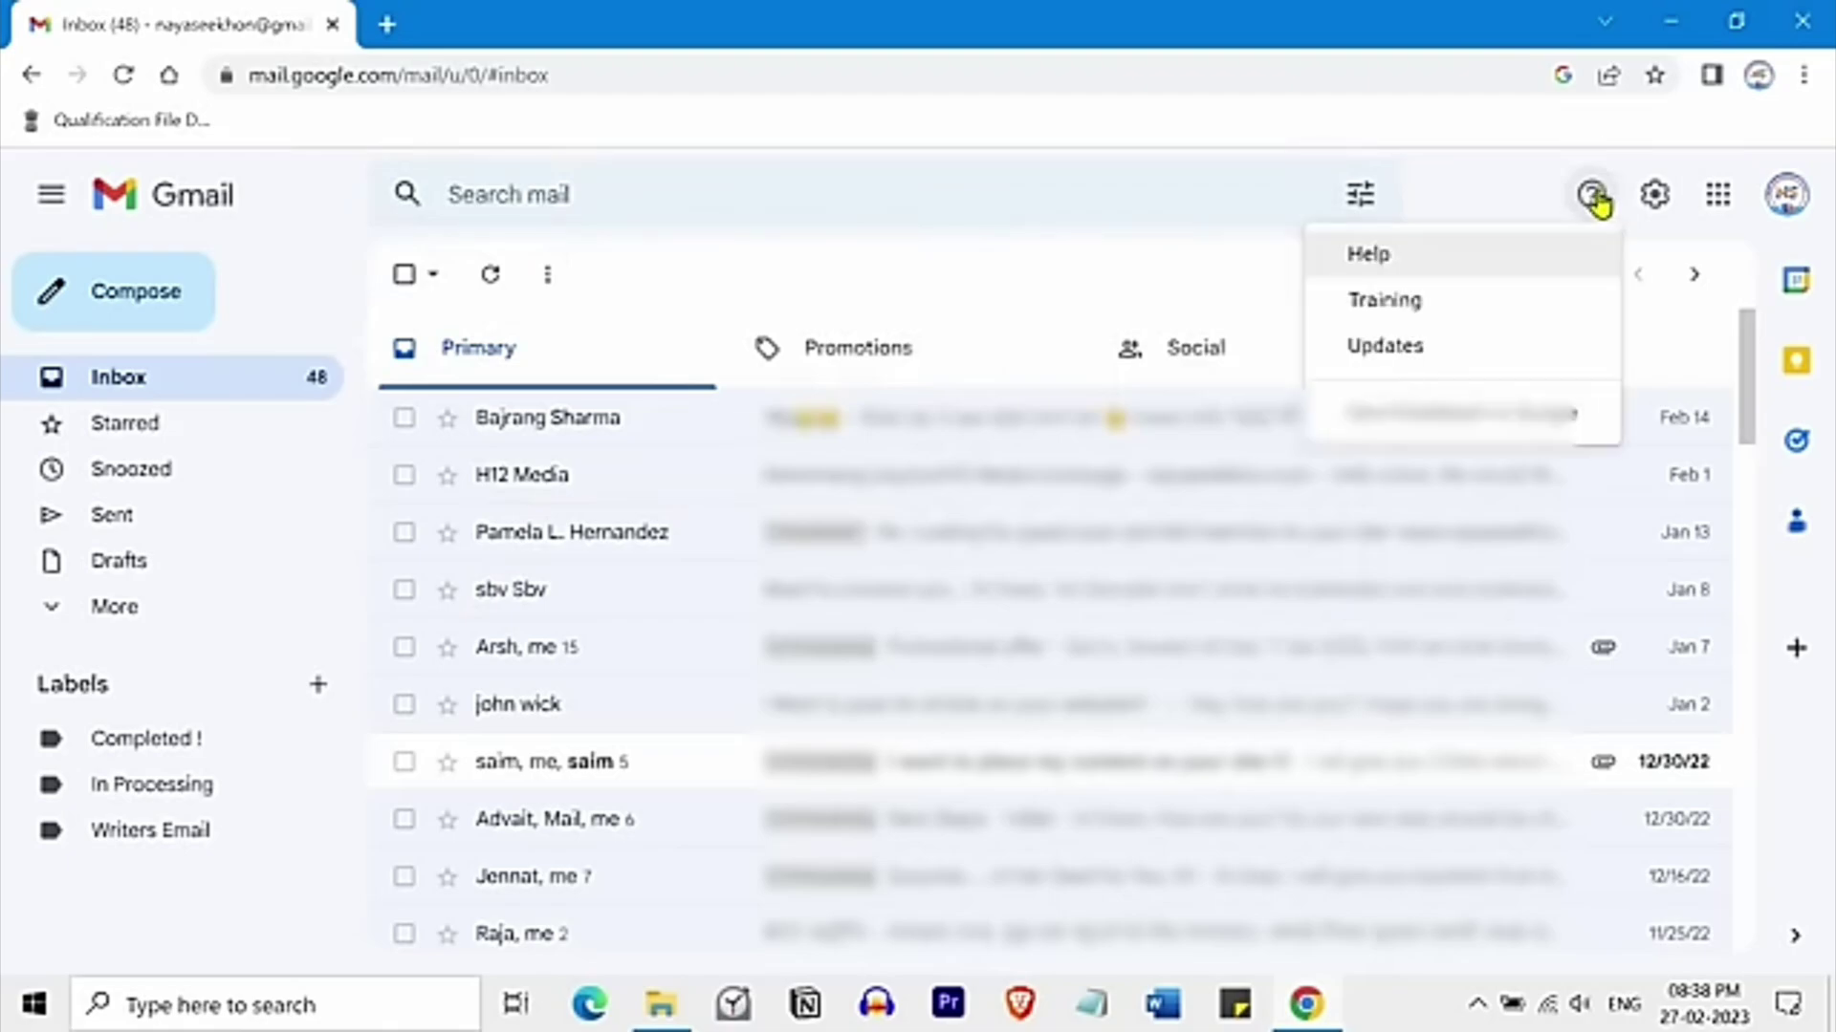
pyautogui.click(1594, 201)
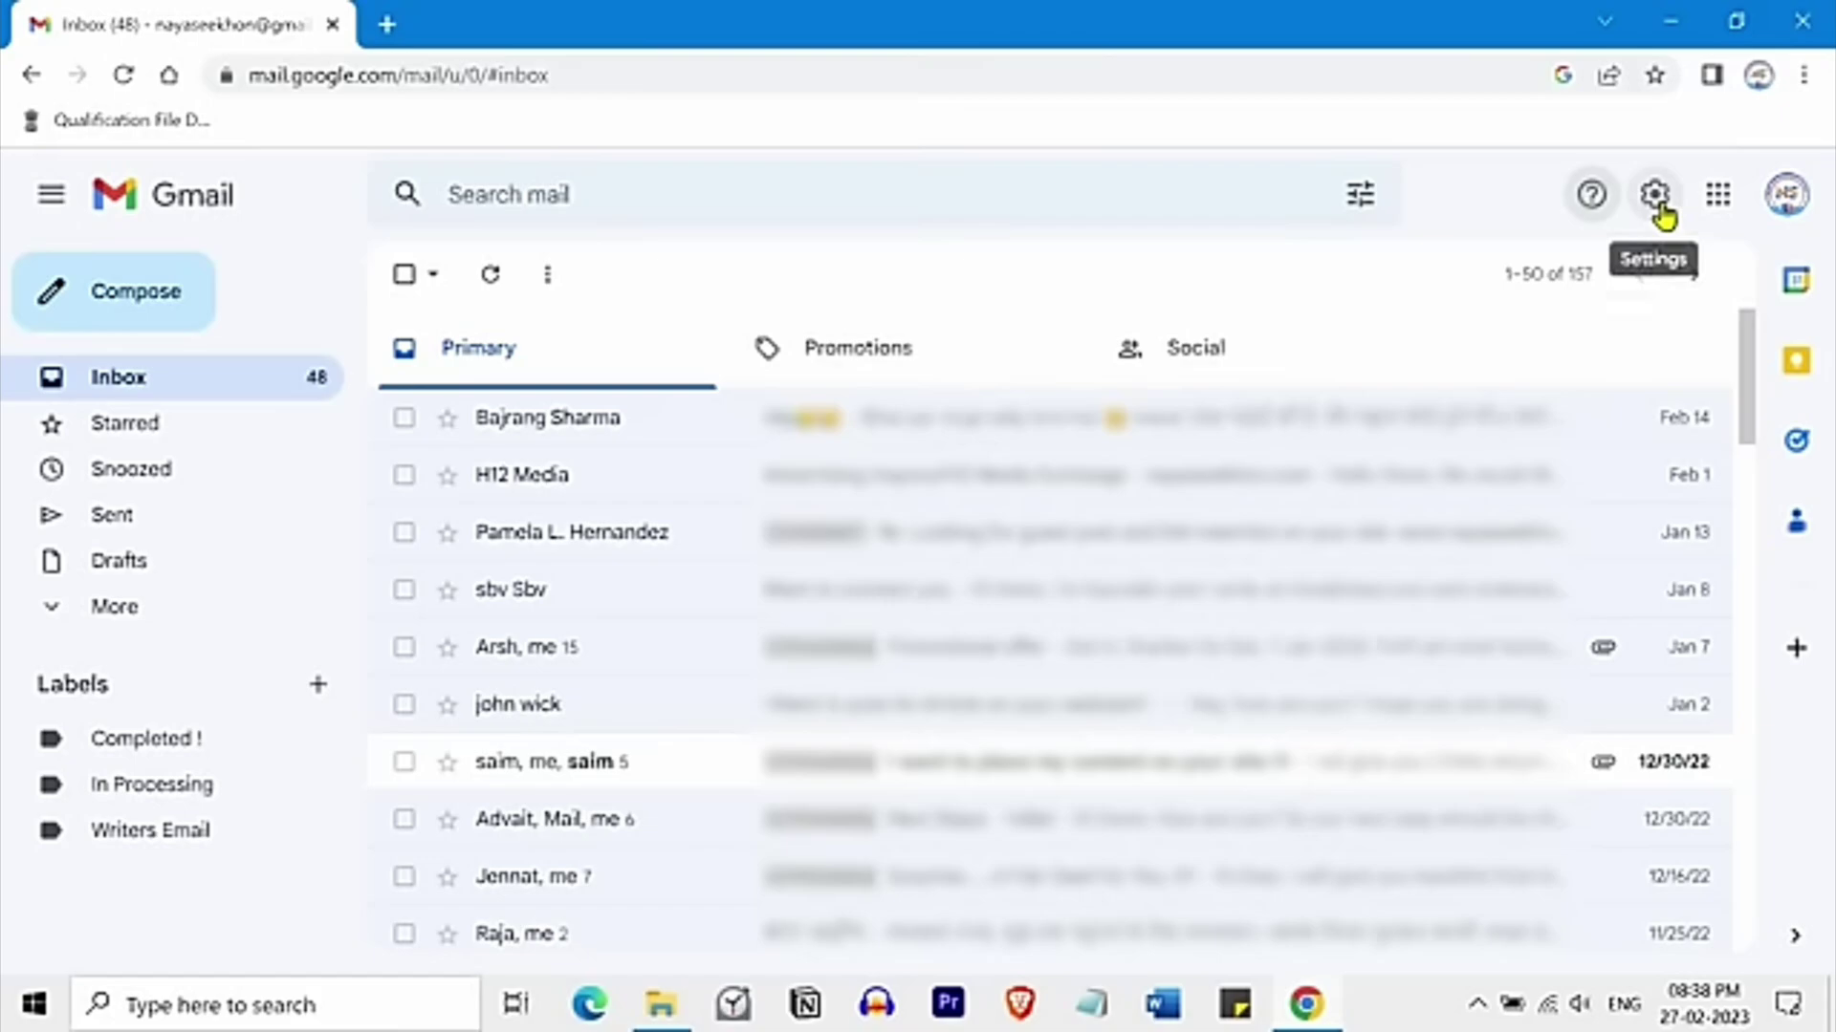
pyautogui.click(1720, 201)
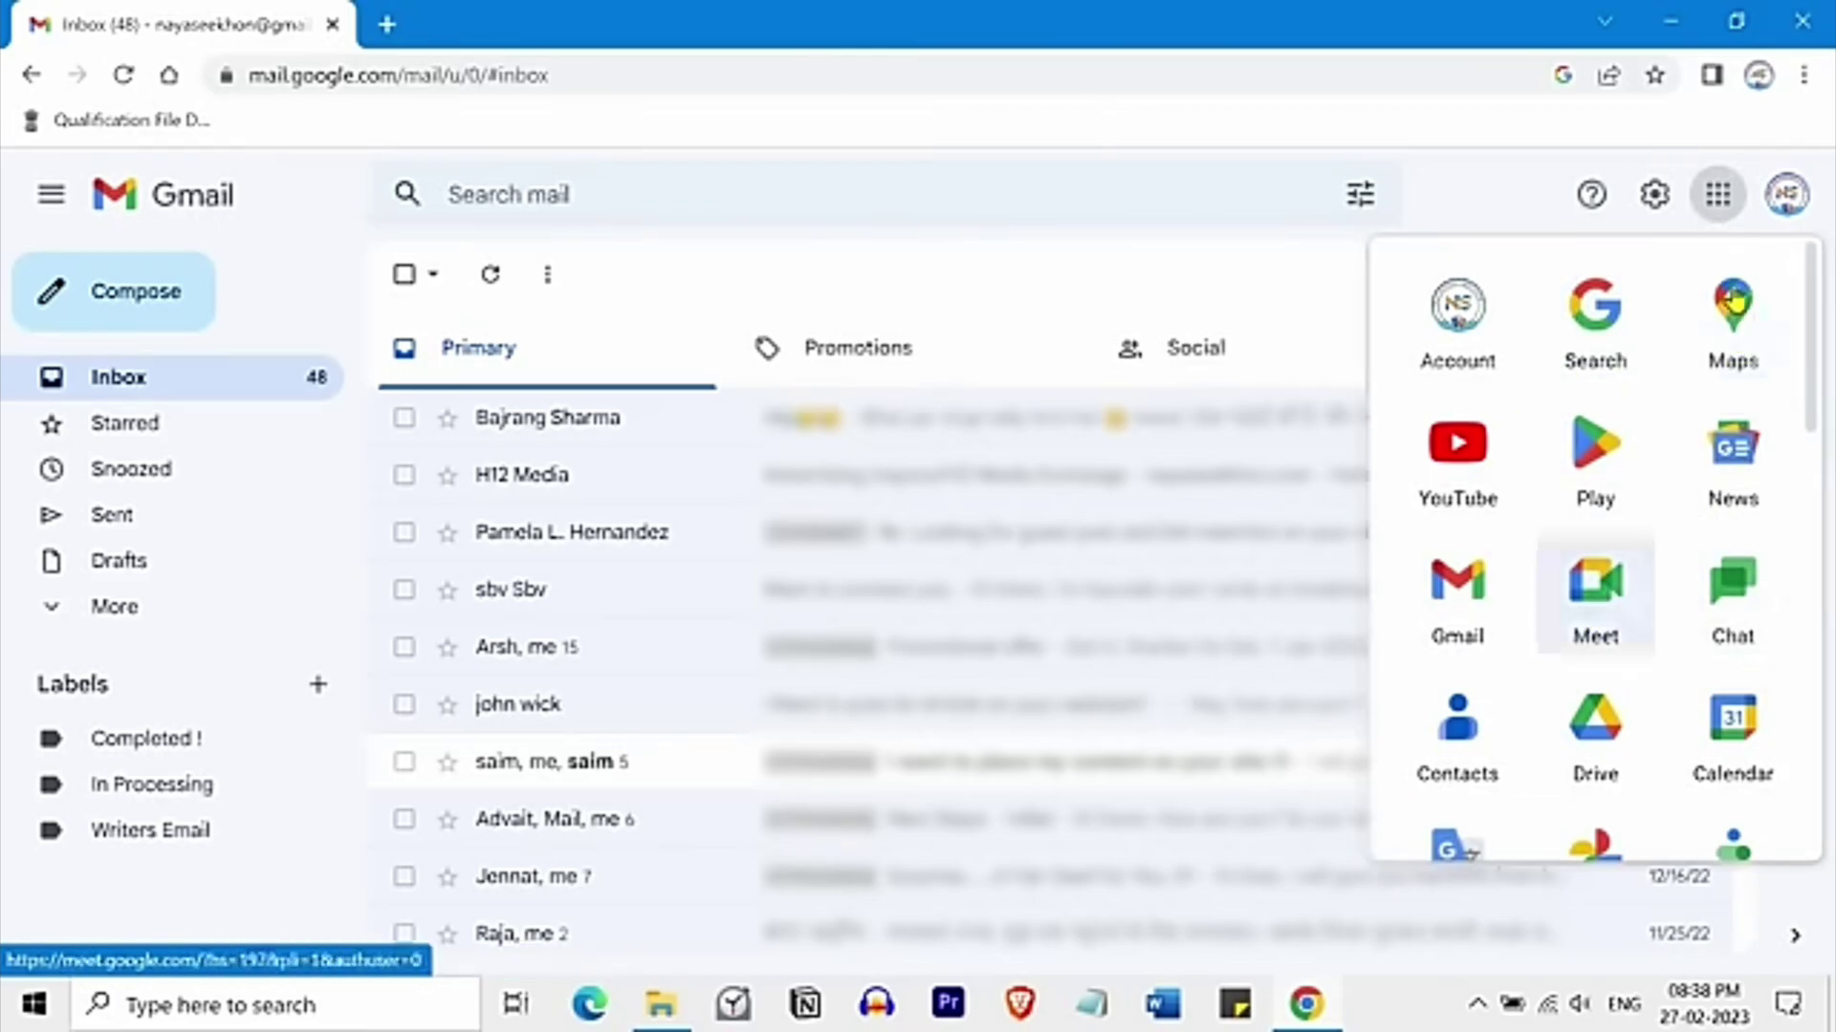
pyautogui.click(1718, 210)
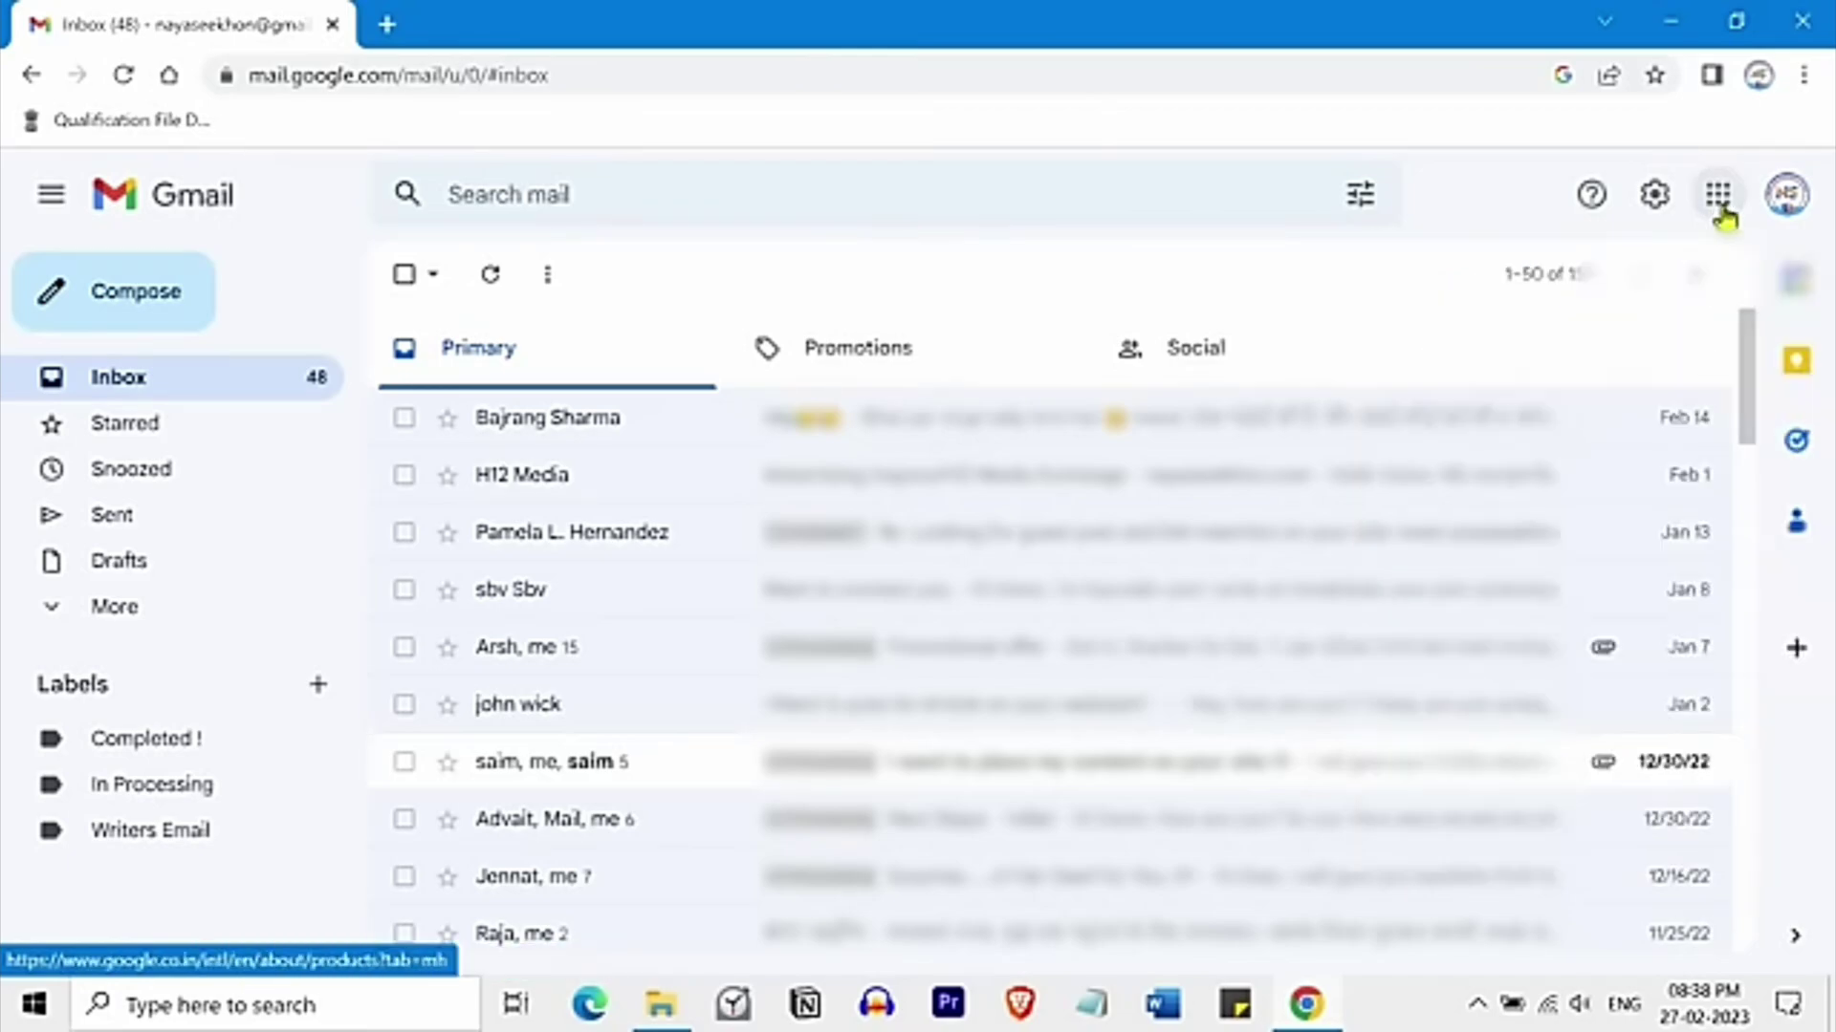
pyautogui.click(1788, 197)
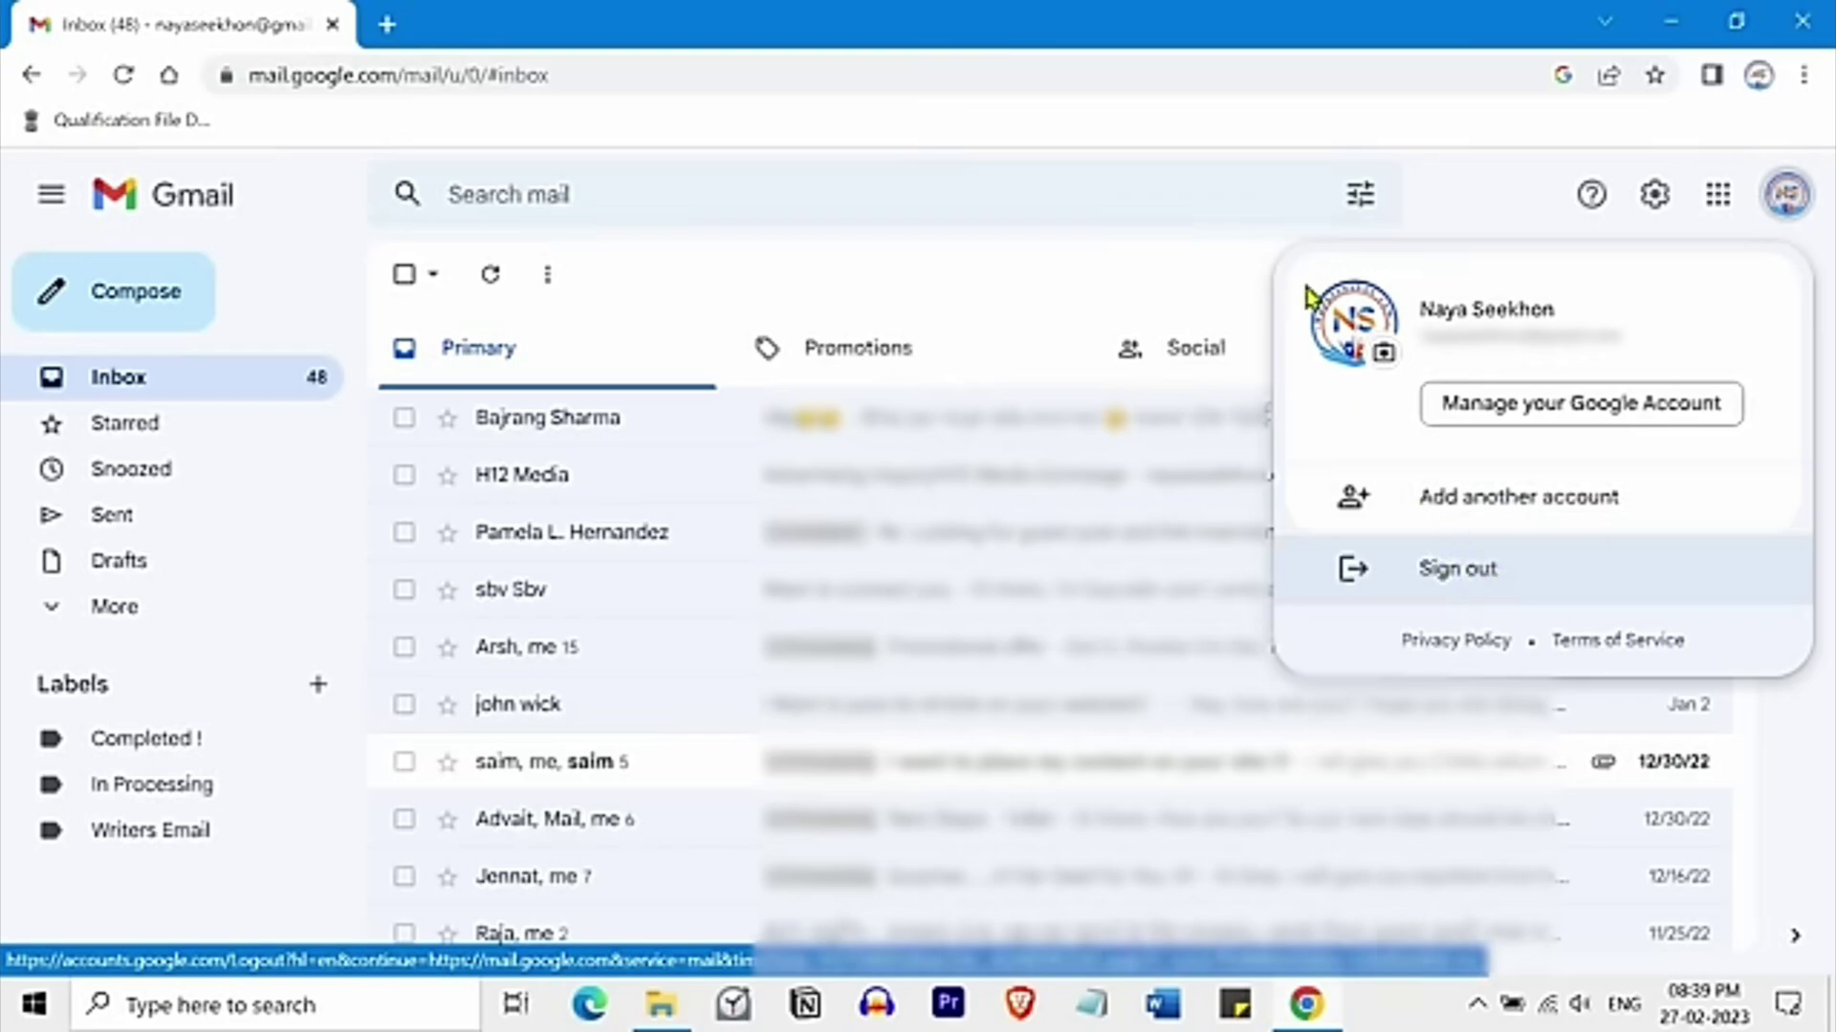
pyautogui.click(1233, 285)
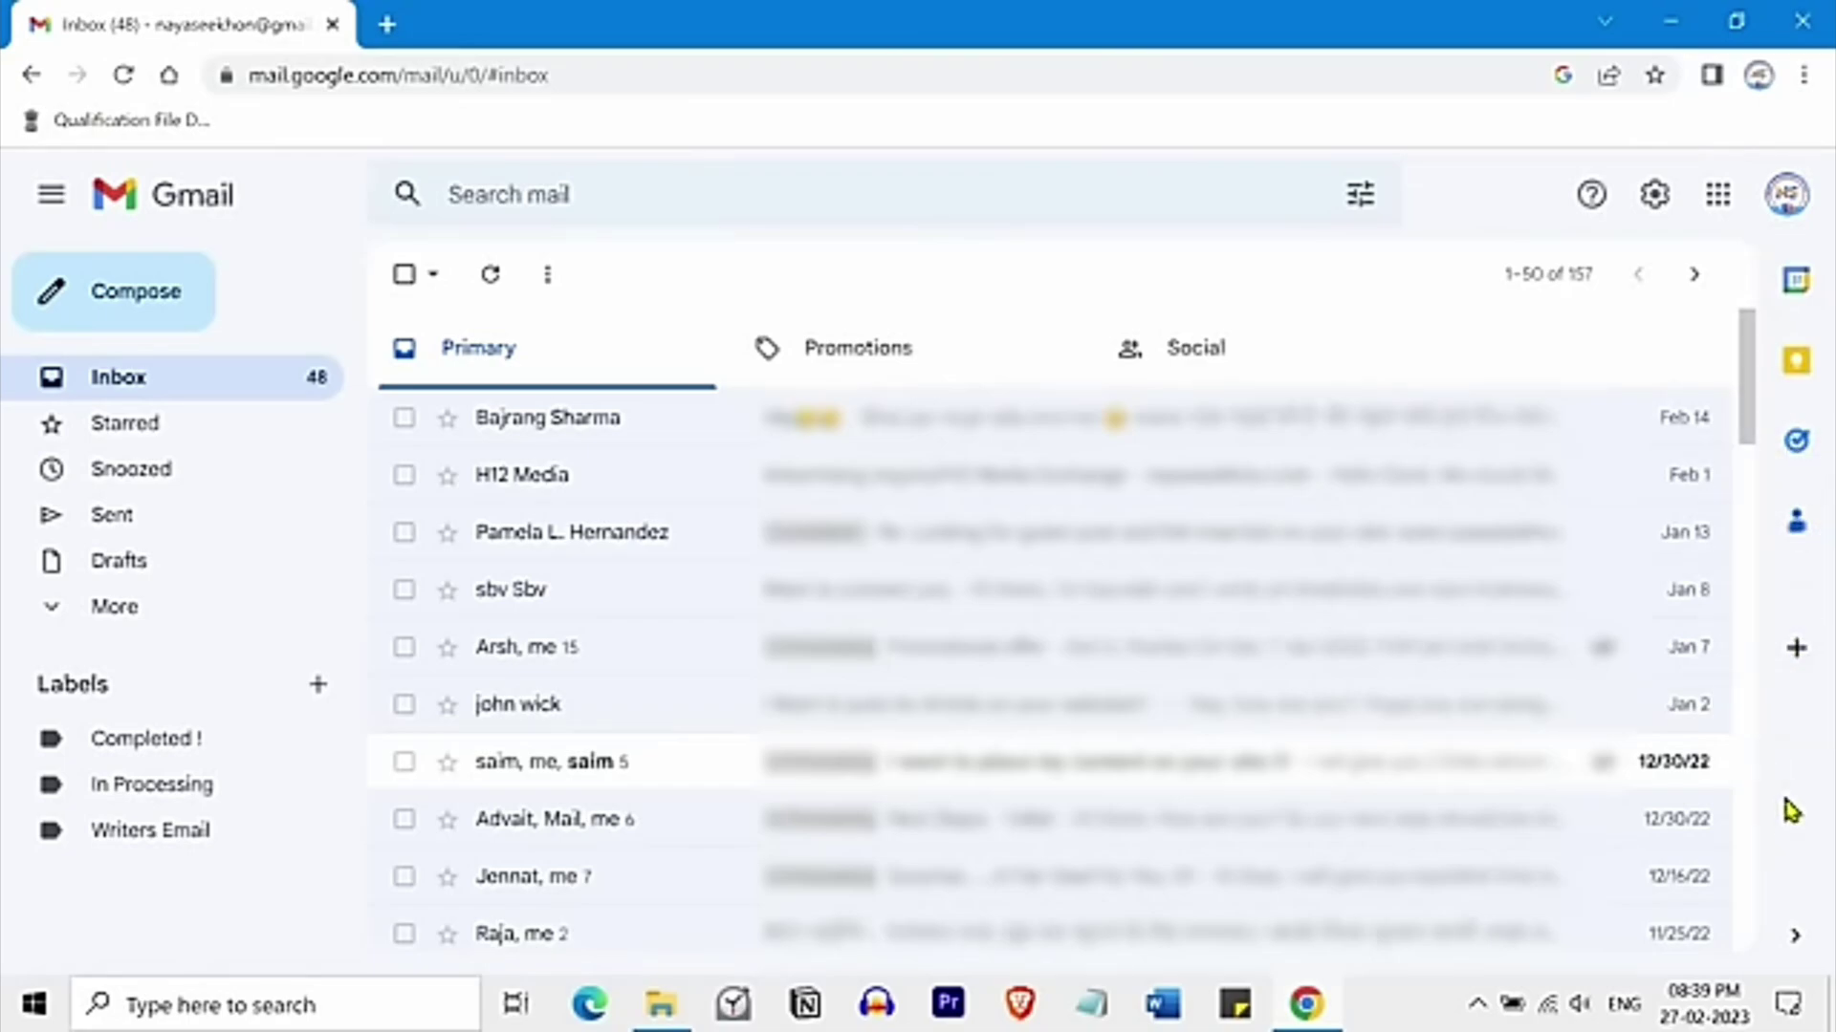
# Hide the side panel using the arrow at the bottom right of the inbox.
pyautogui.click(1795, 947)
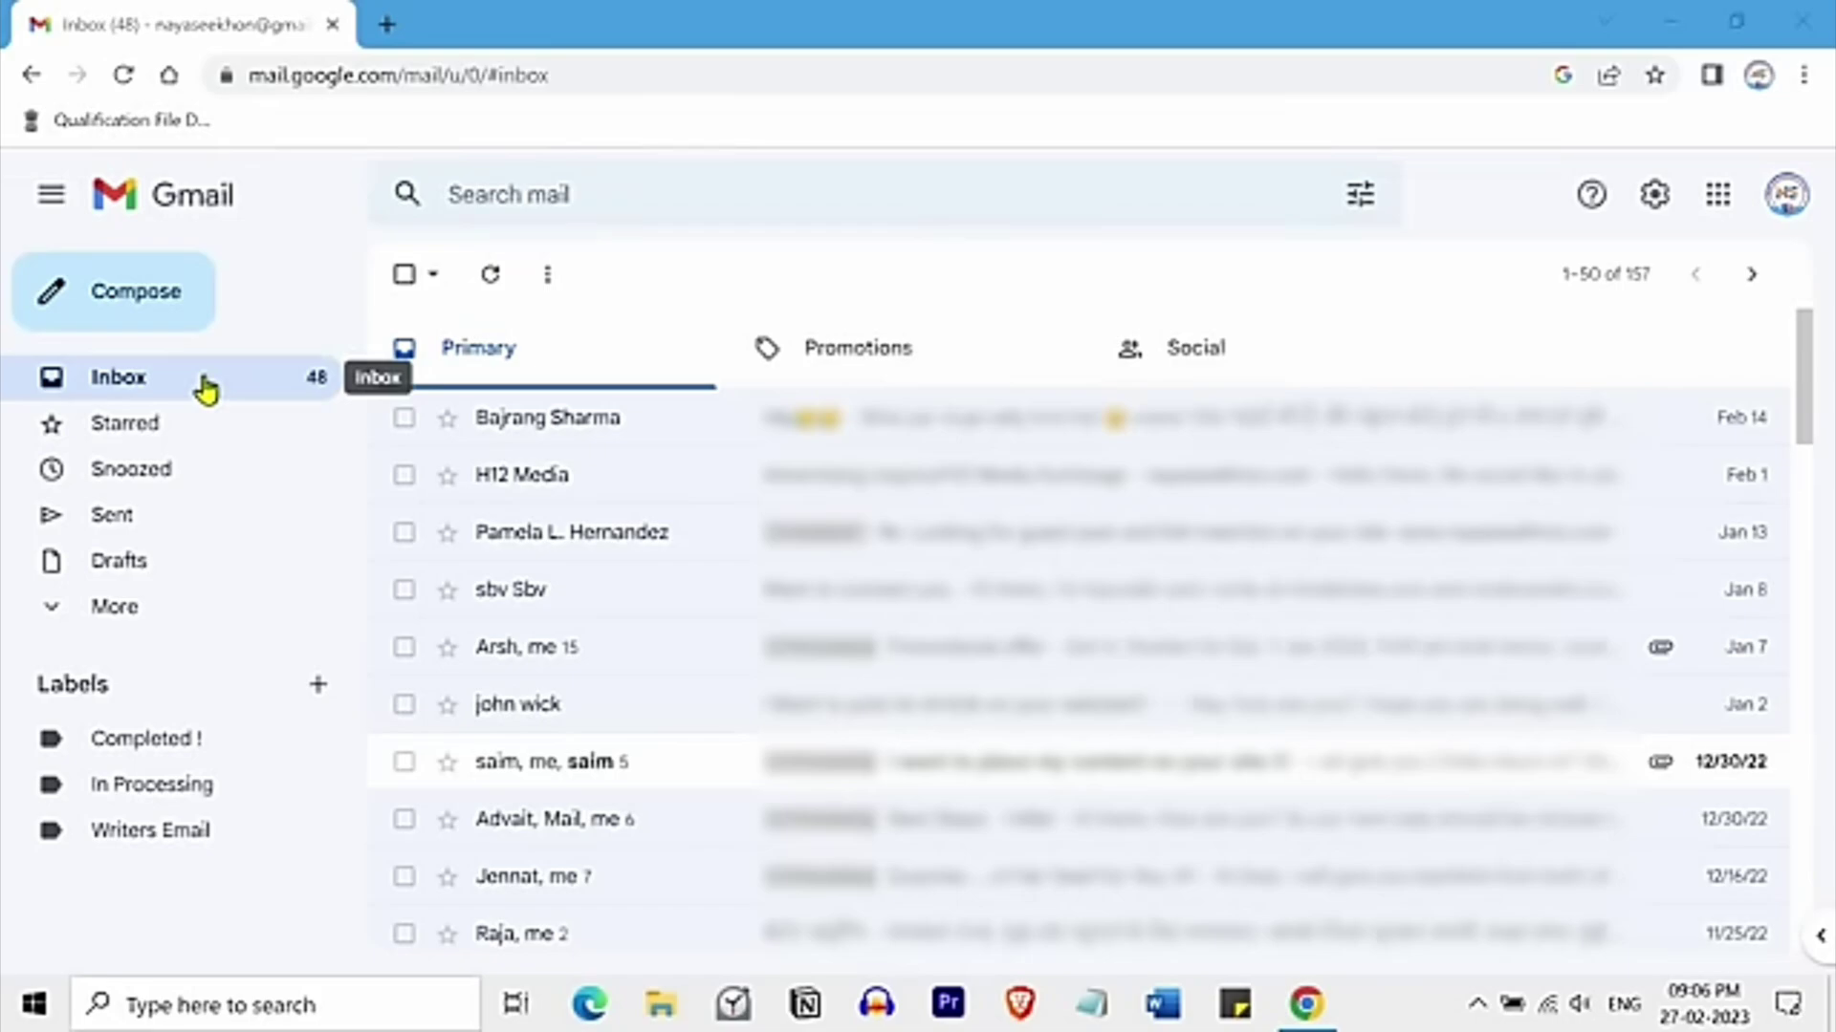
# Star H12 Media, view it under Starred, then select and deselect its row in Inbox.
pyautogui.click(448, 477)
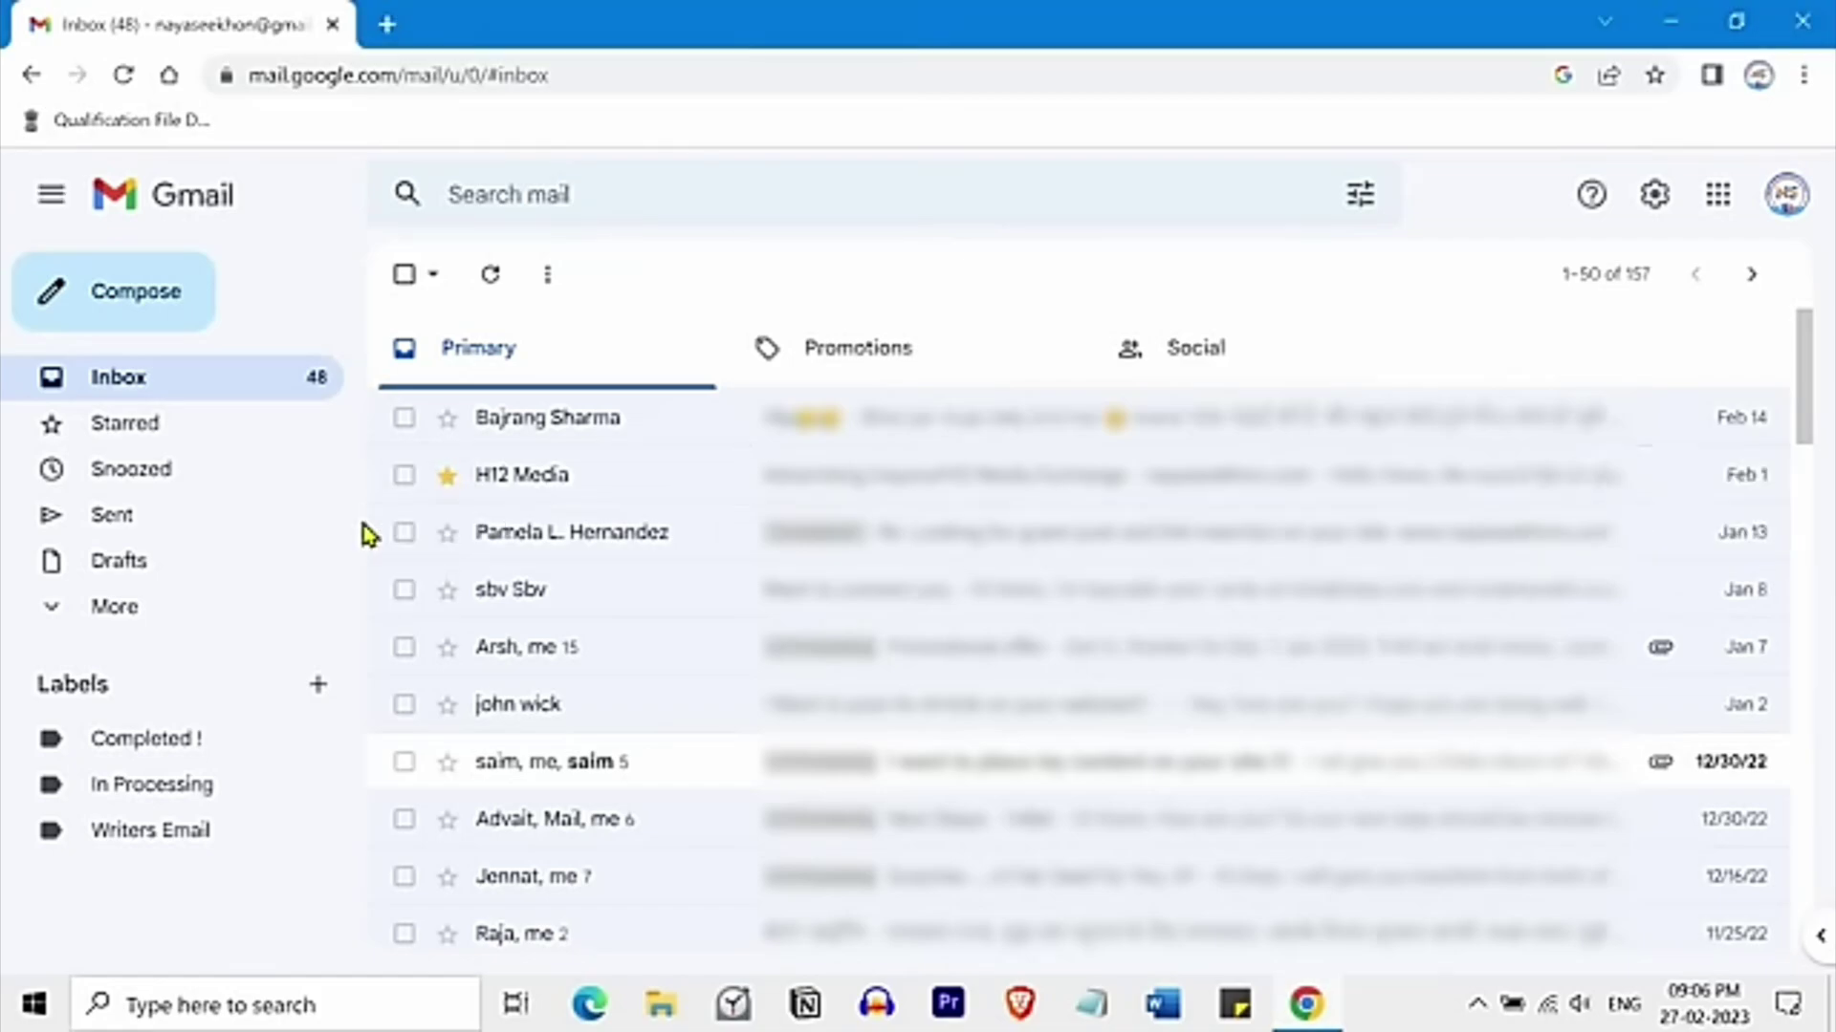
pyautogui.click(235, 442)
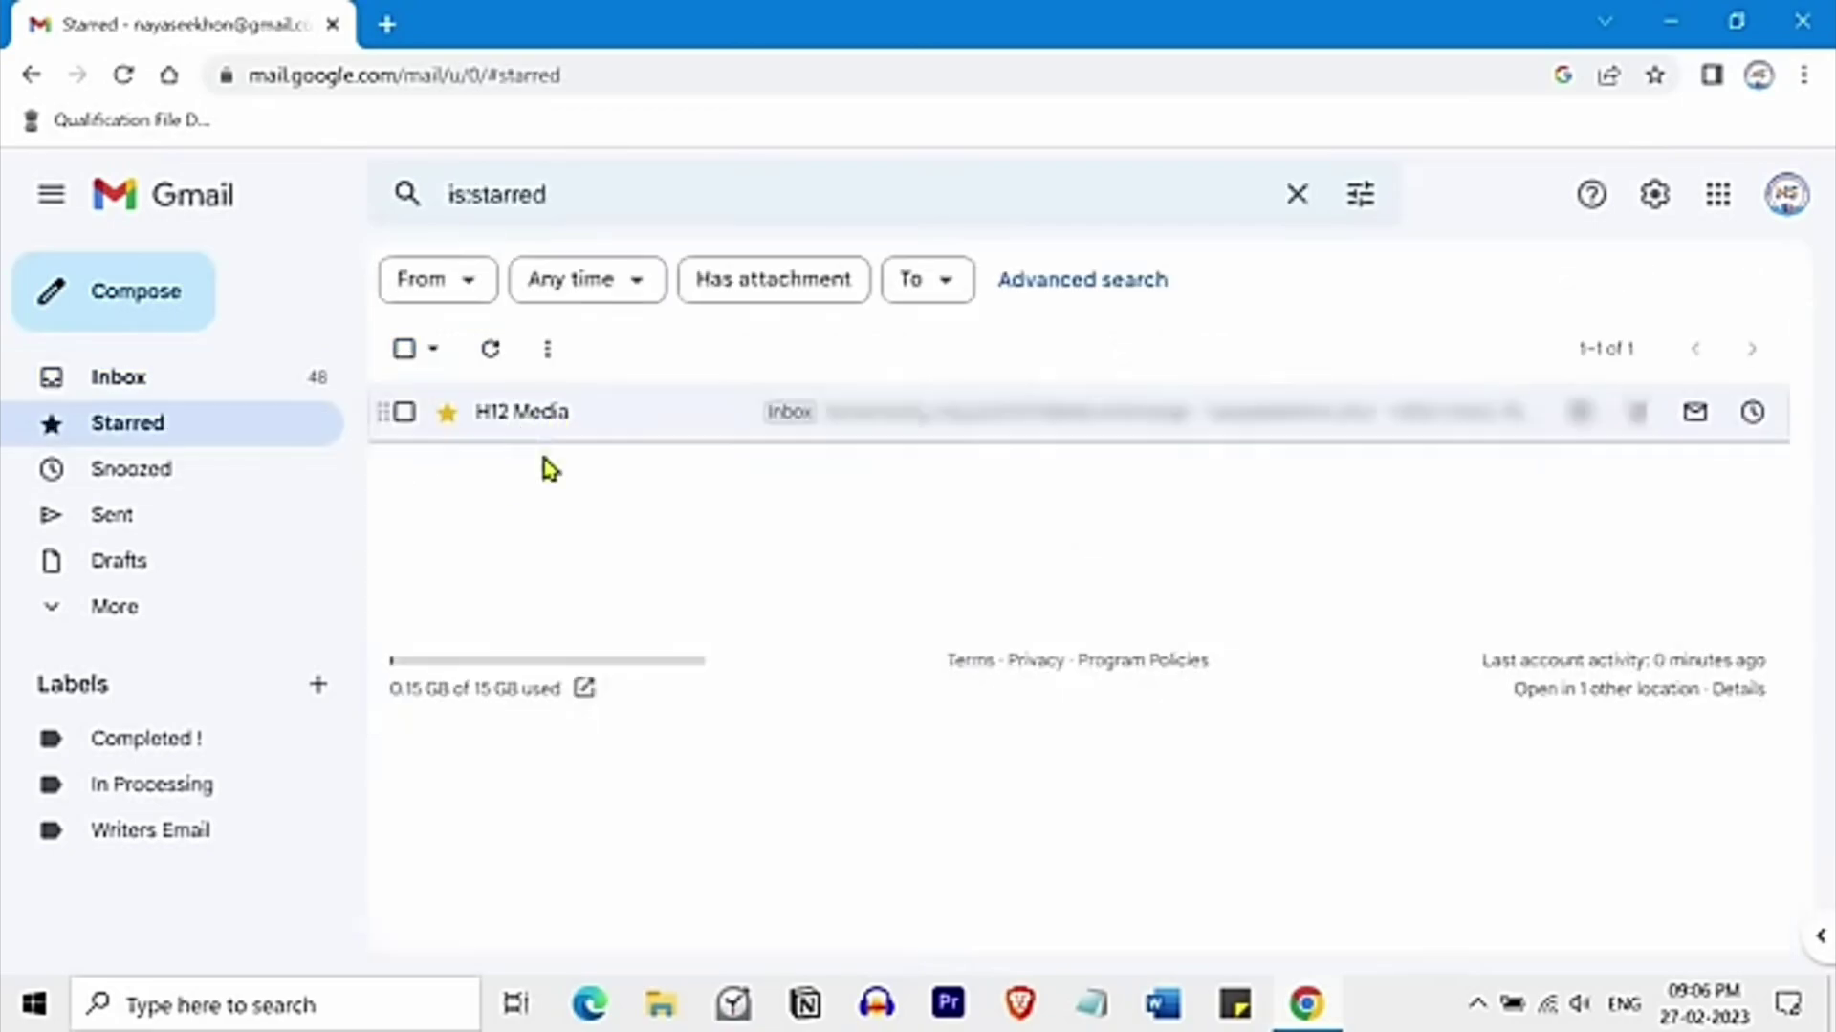
pyautogui.click(264, 388)
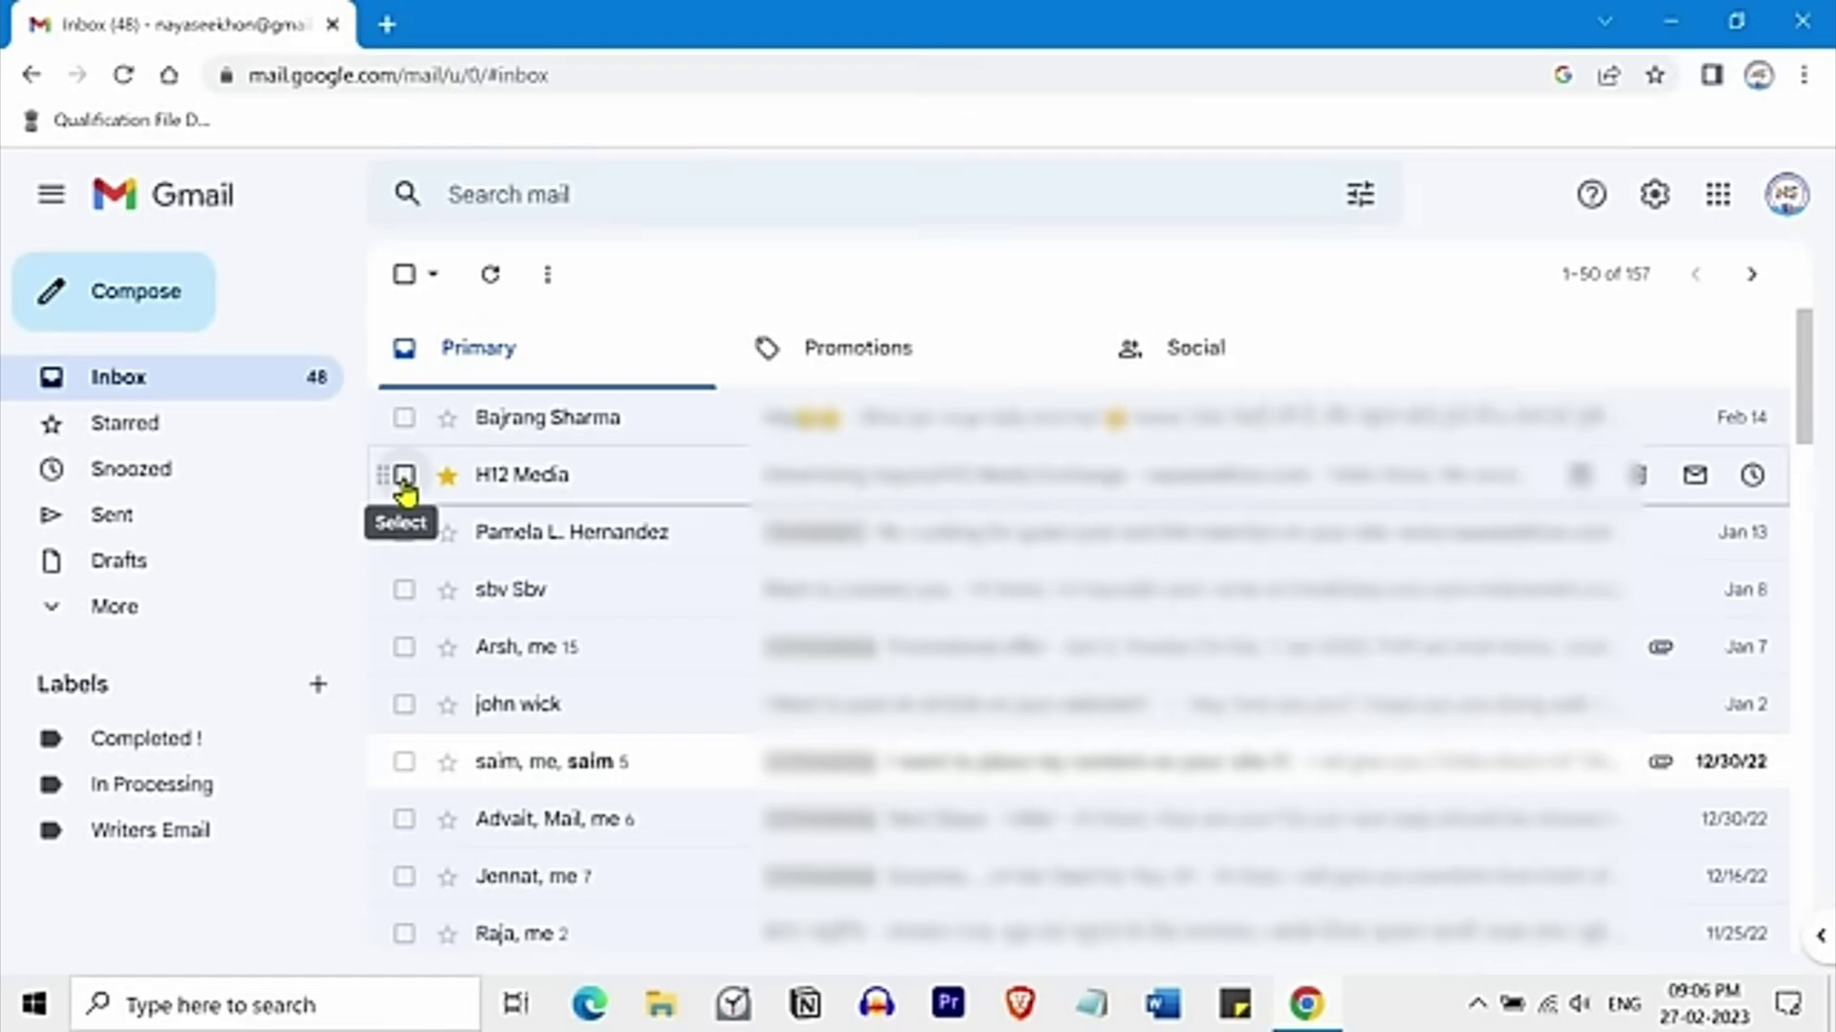
pyautogui.click(404, 476)
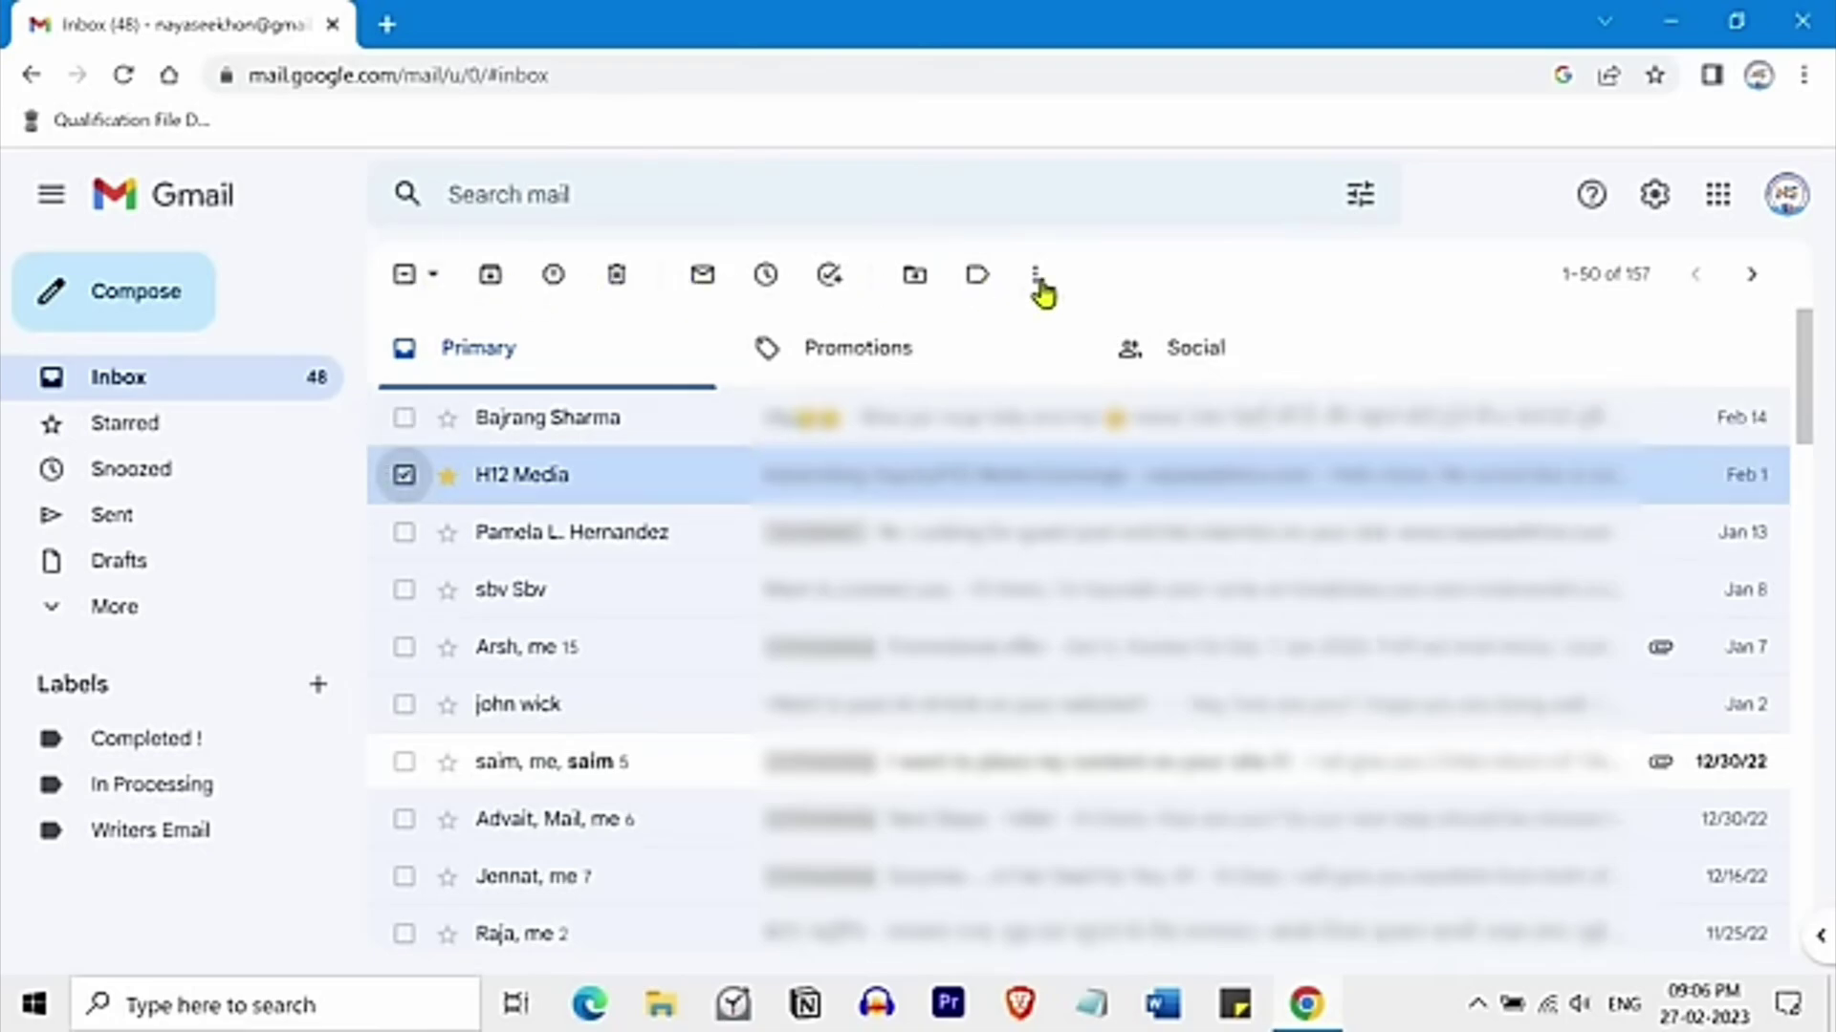
pyautogui.click(403, 276)
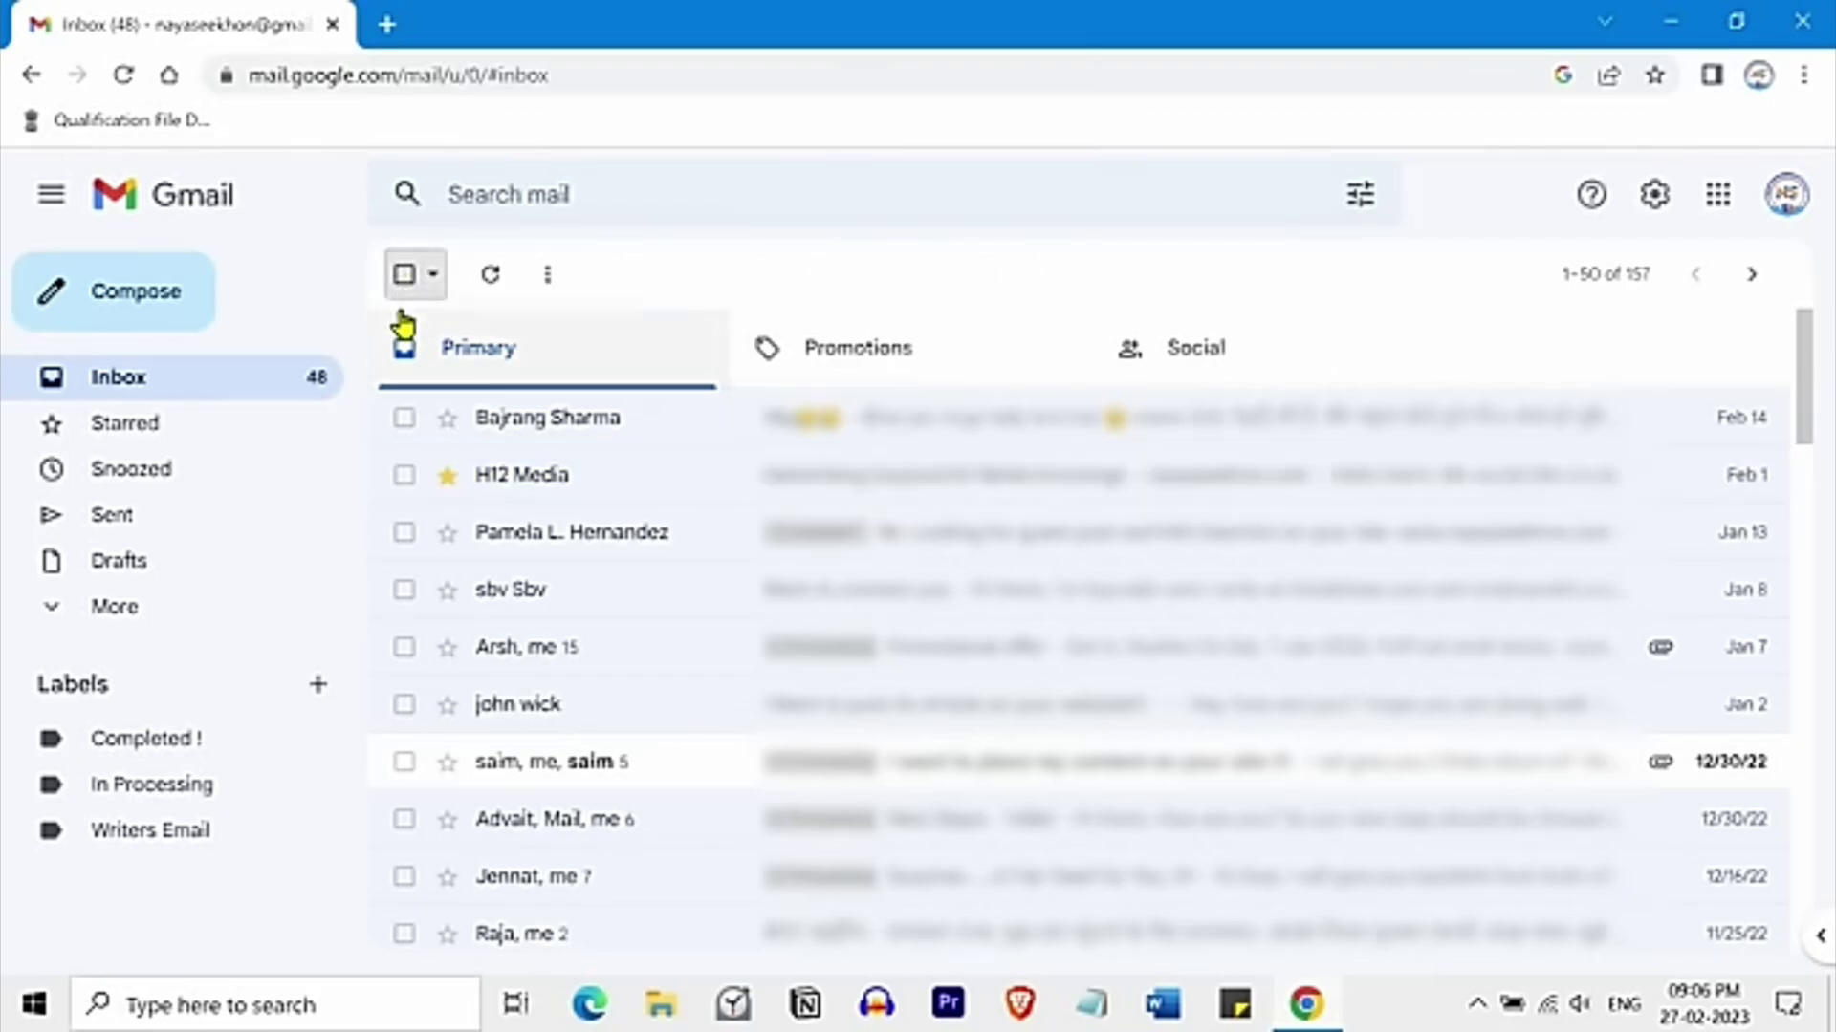
# Select all conversations, then apply the Select filters None, Read, Unread, Starred and Unstarred in turn.
pyautogui.click(403, 276)
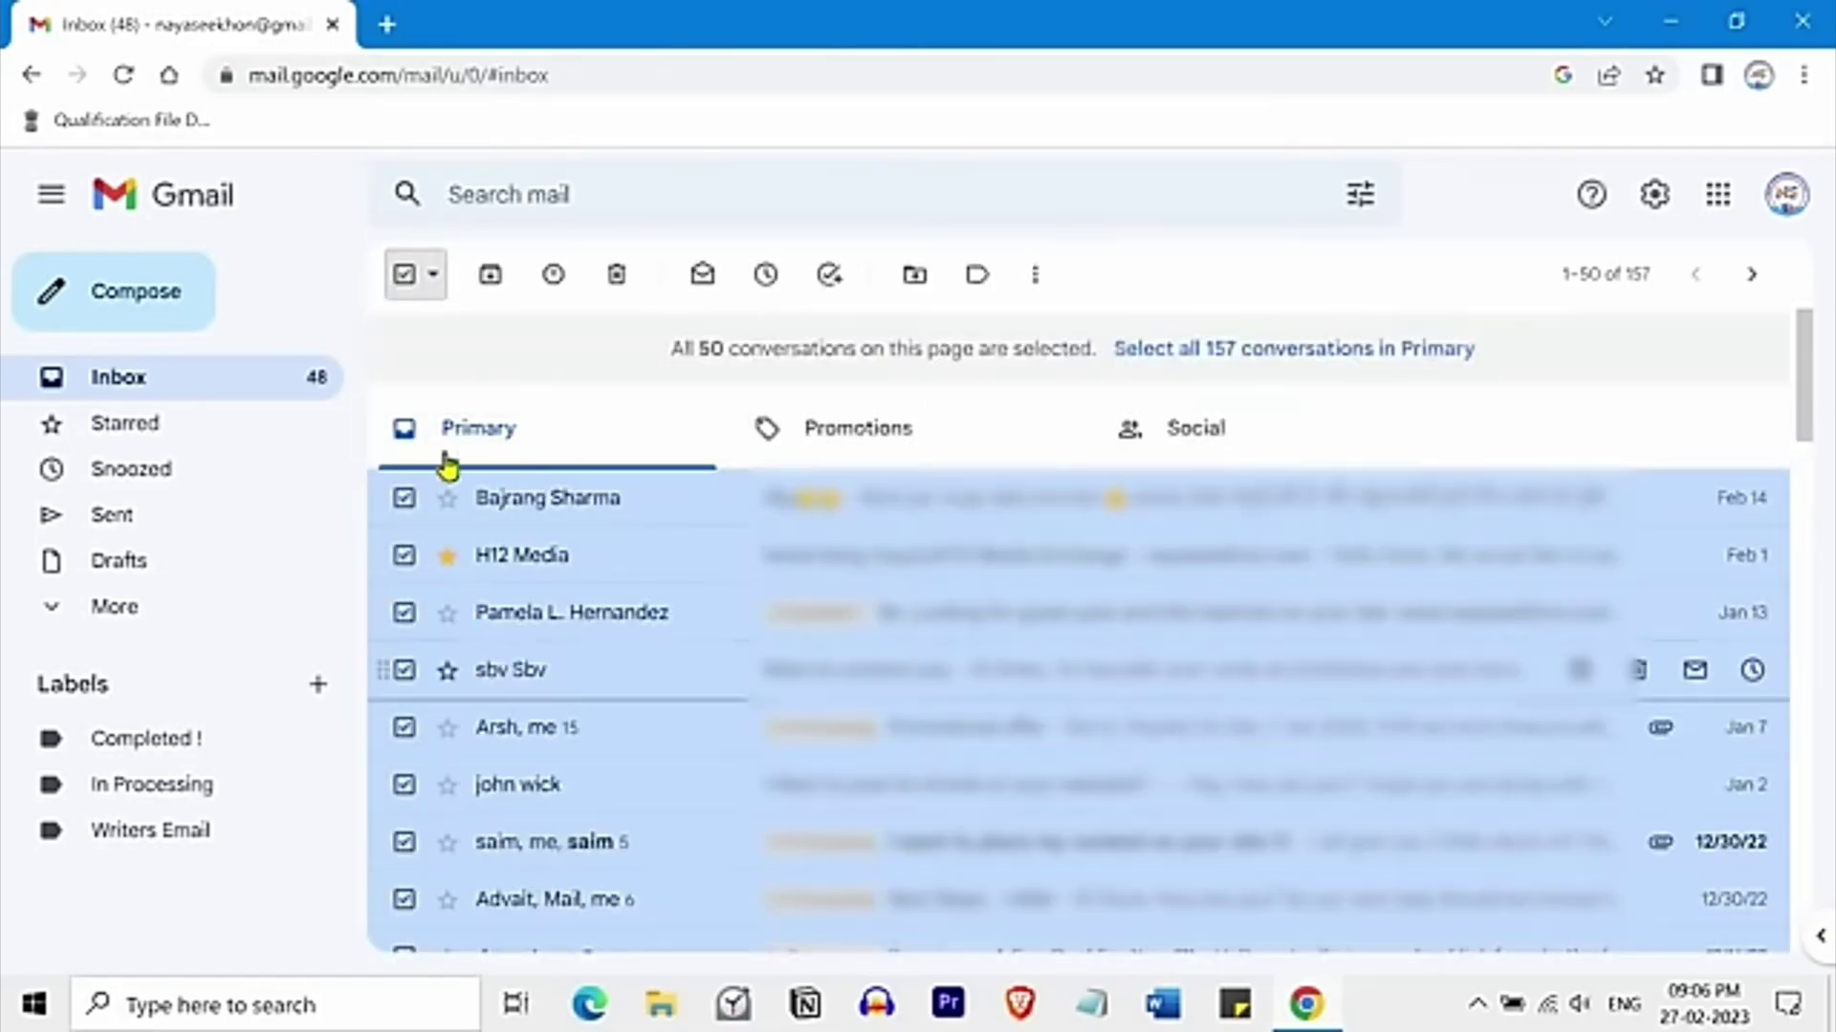
pyautogui.click(435, 279)
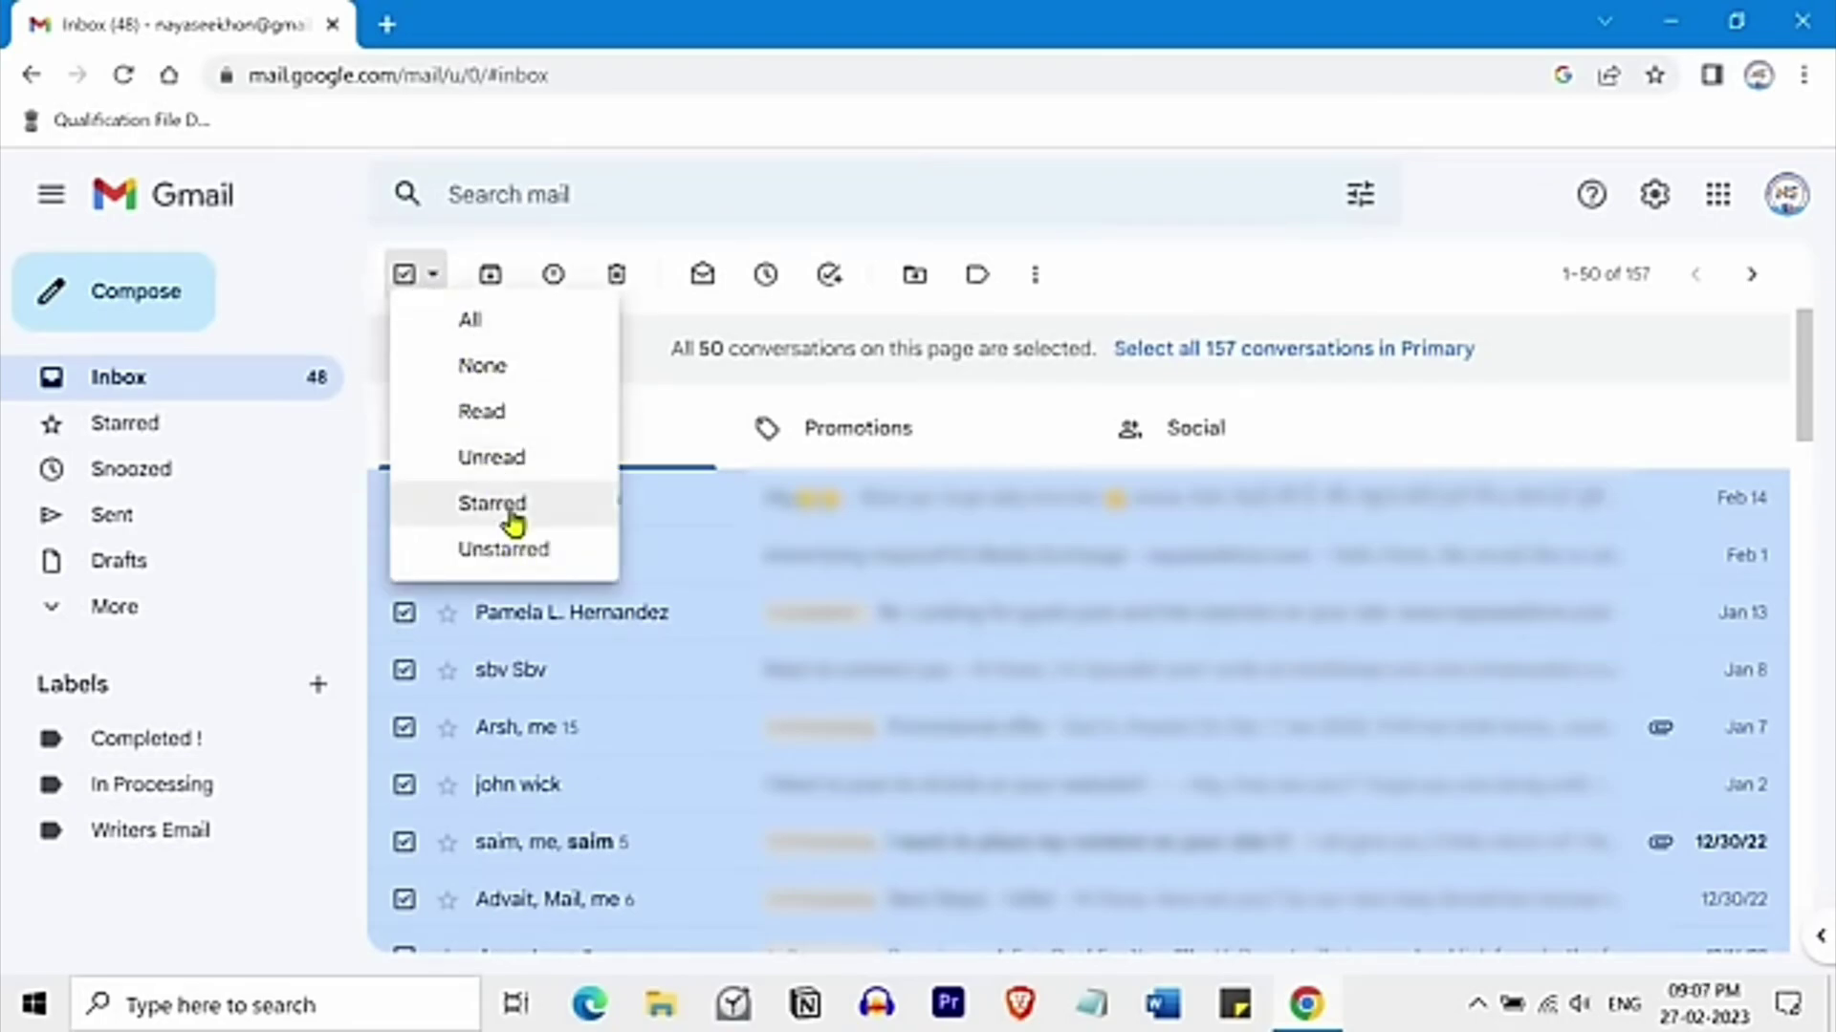
pyautogui.click(497, 373)
pyautogui.click(434, 277)
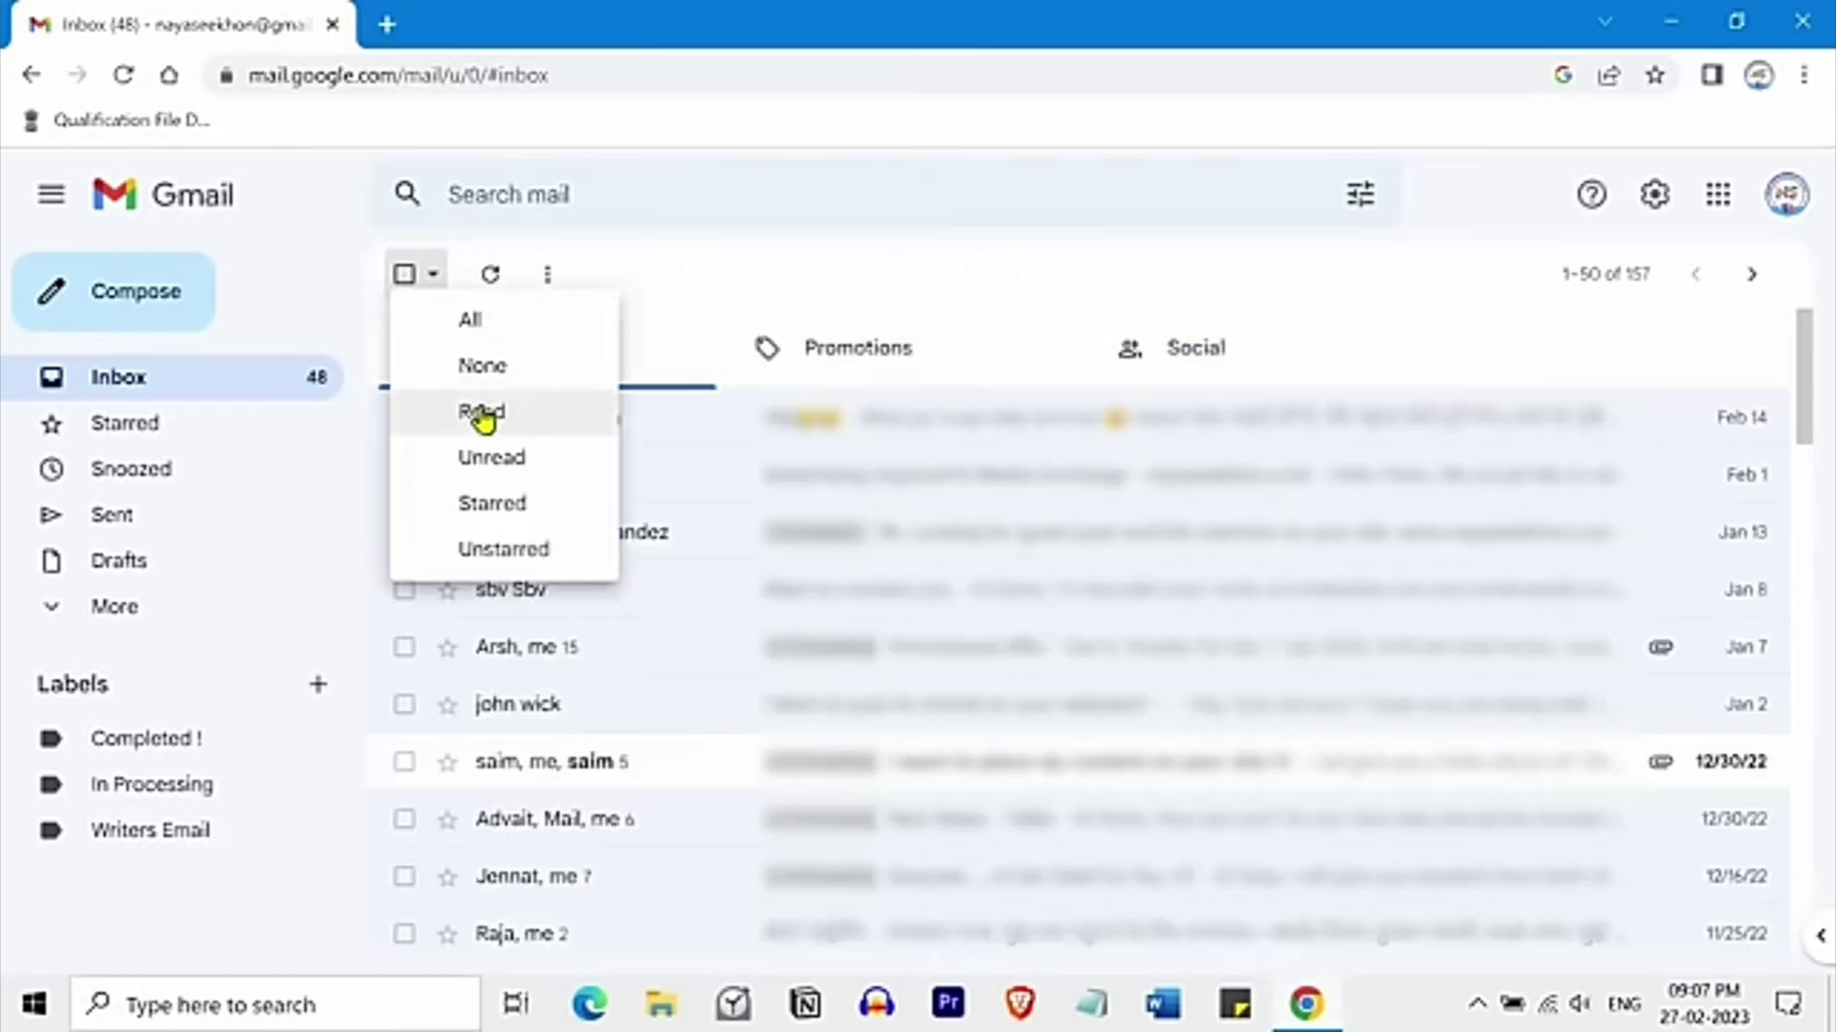
pyautogui.click(483, 415)
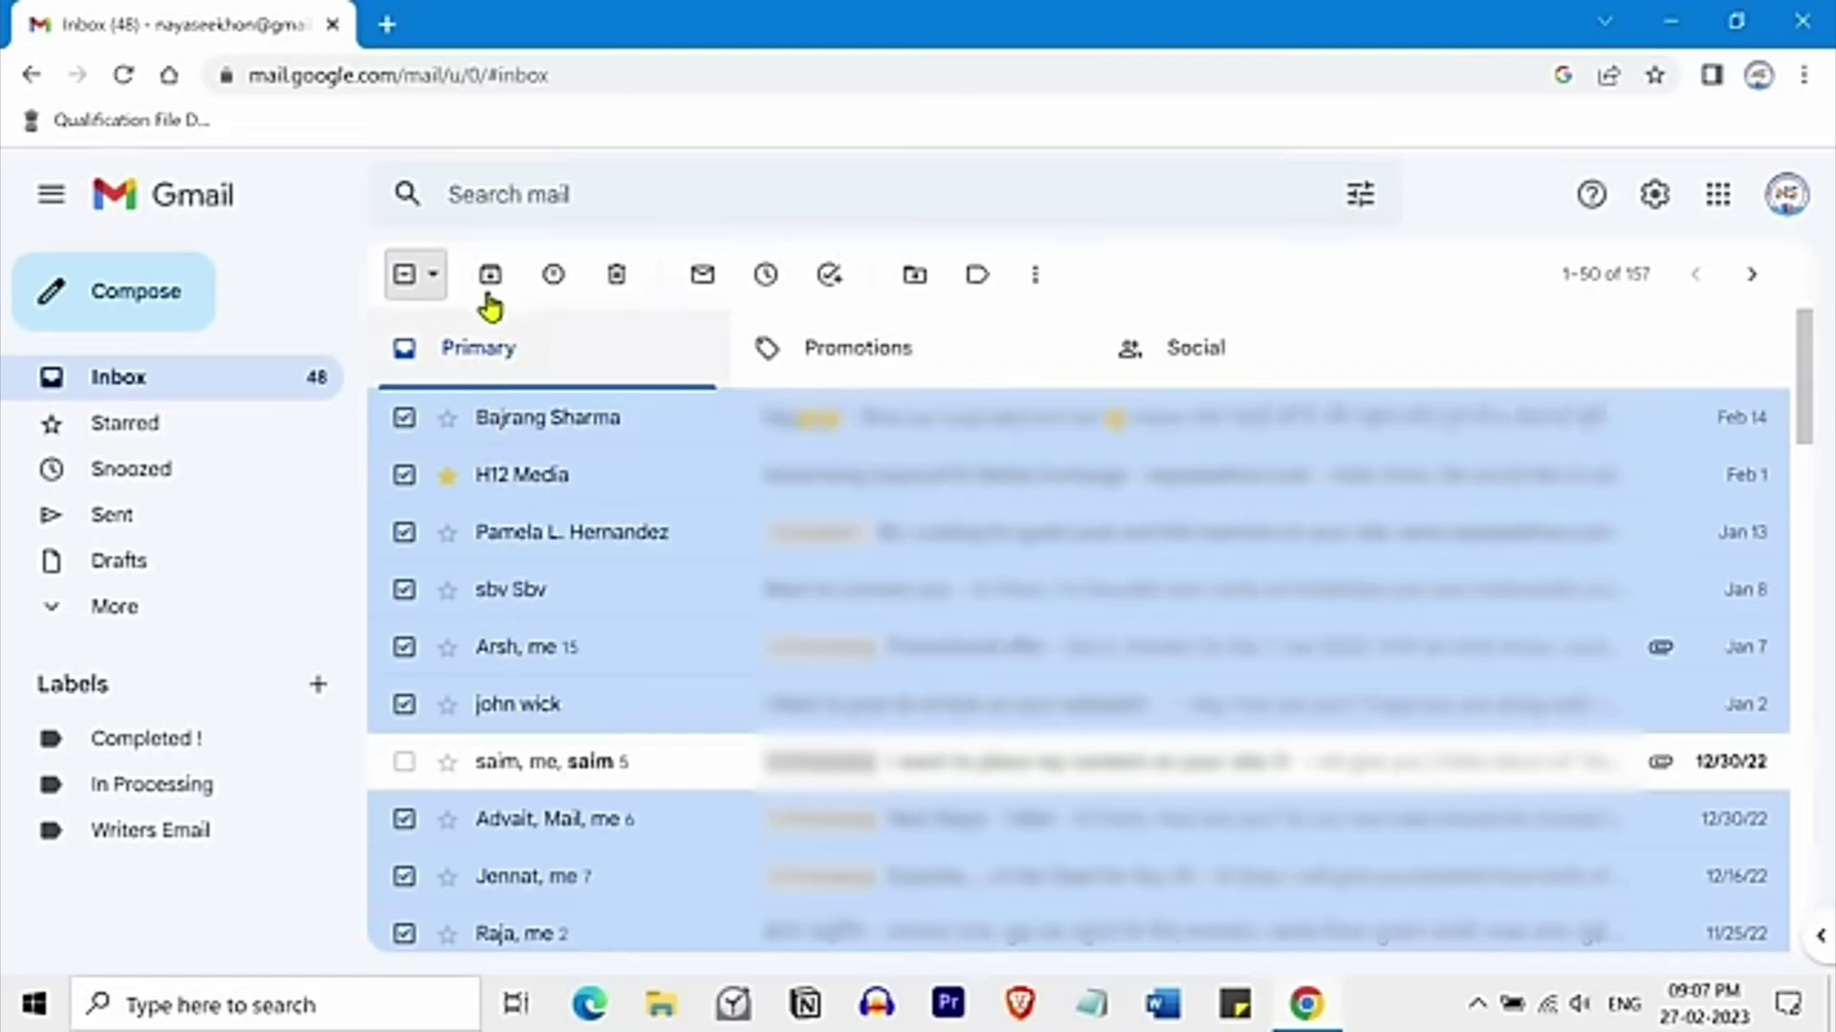
pyautogui.click(435, 279)
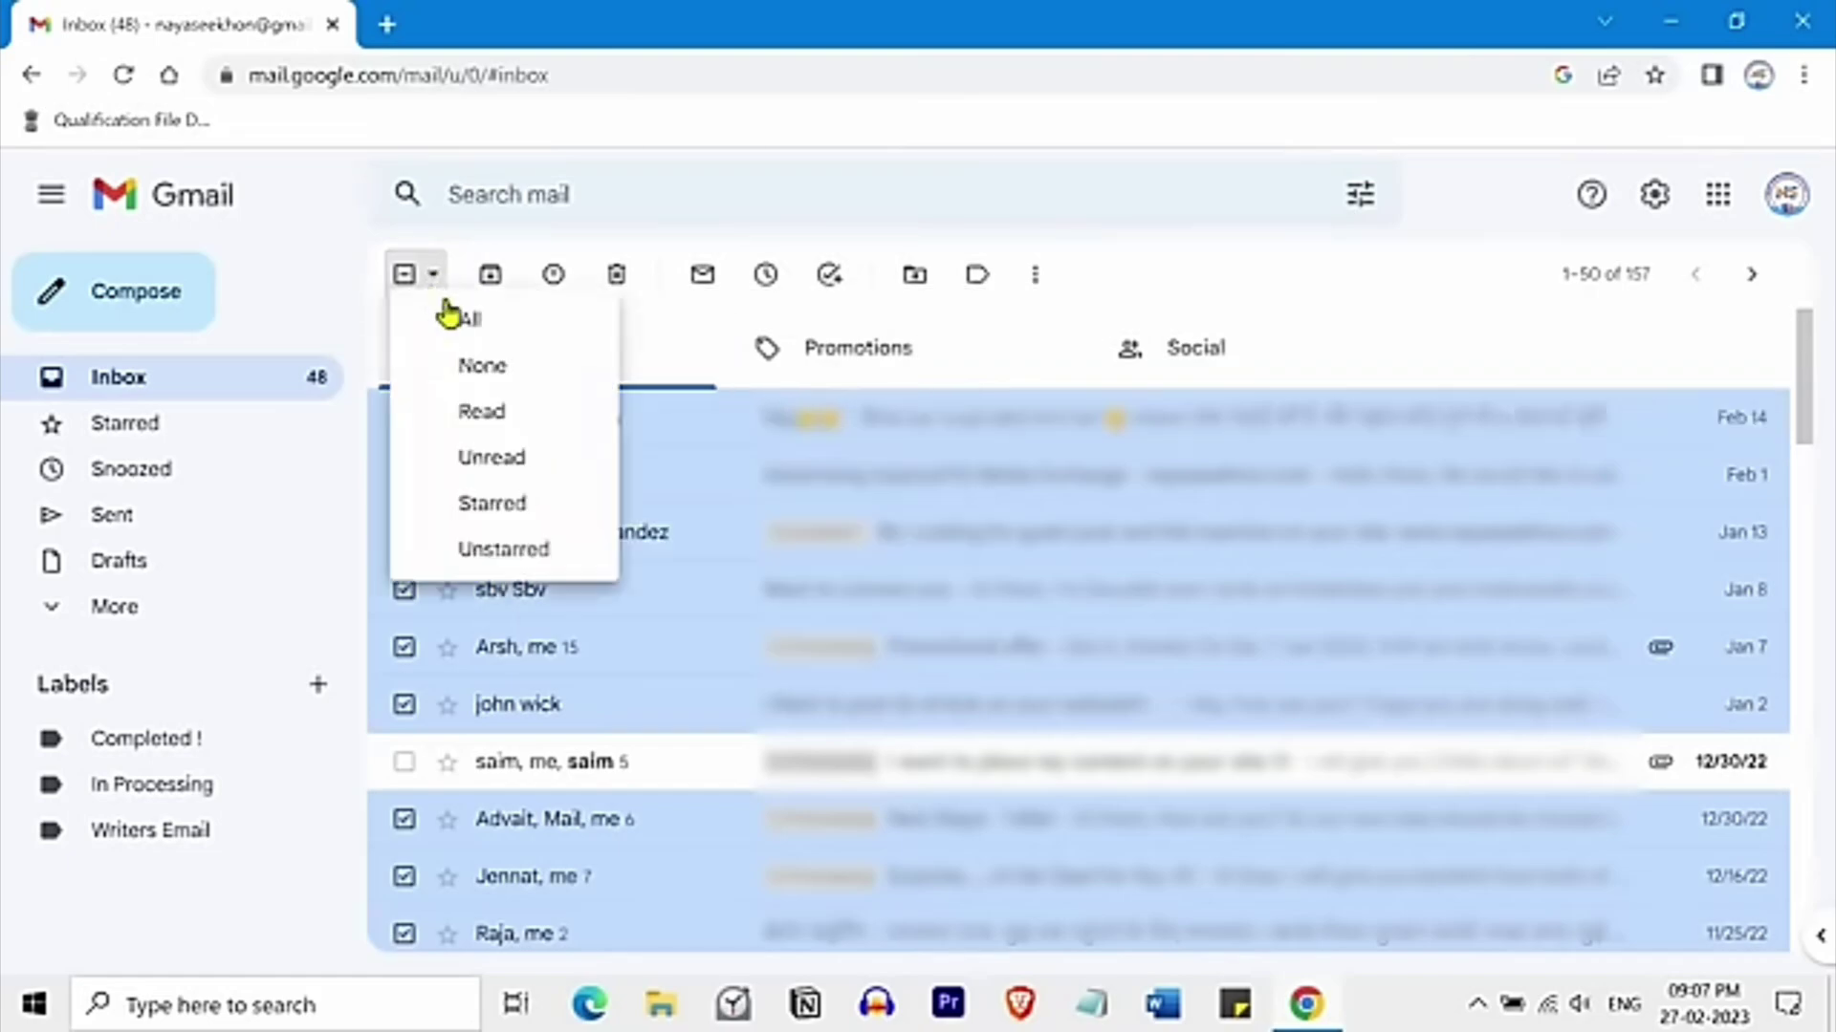
pyautogui.click(491, 460)
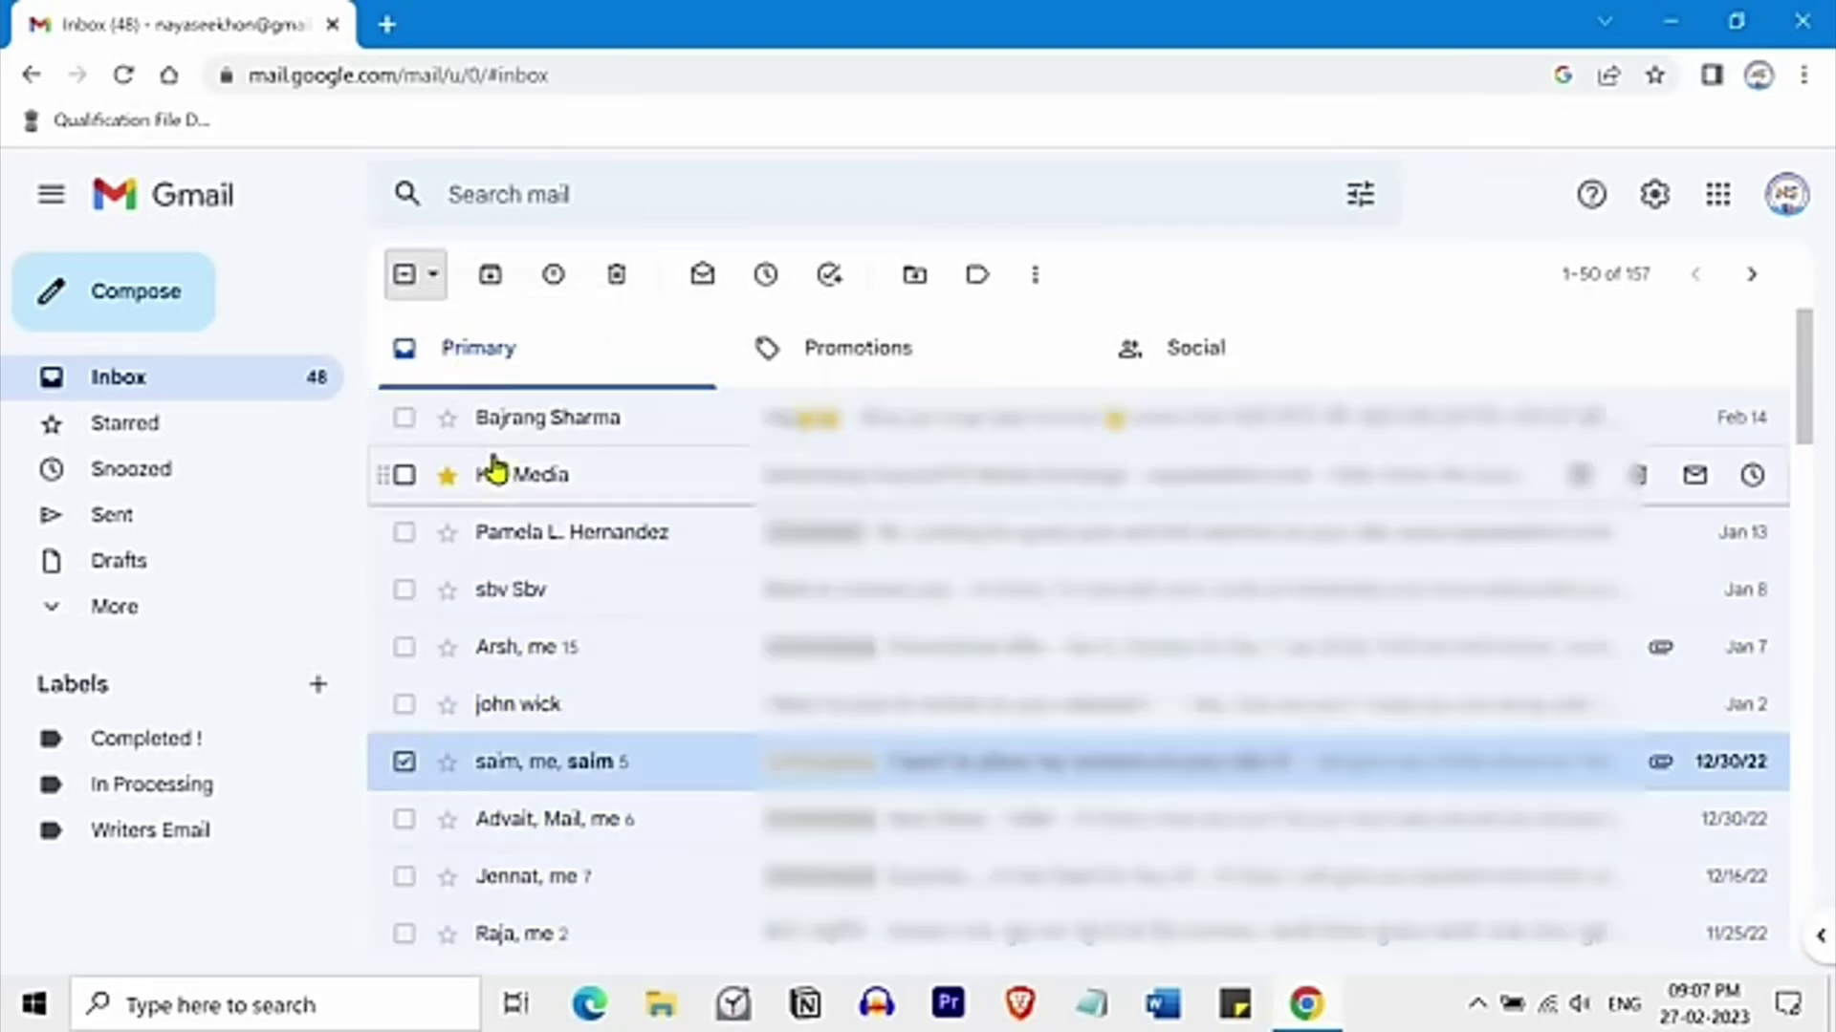
pyautogui.click(434, 287)
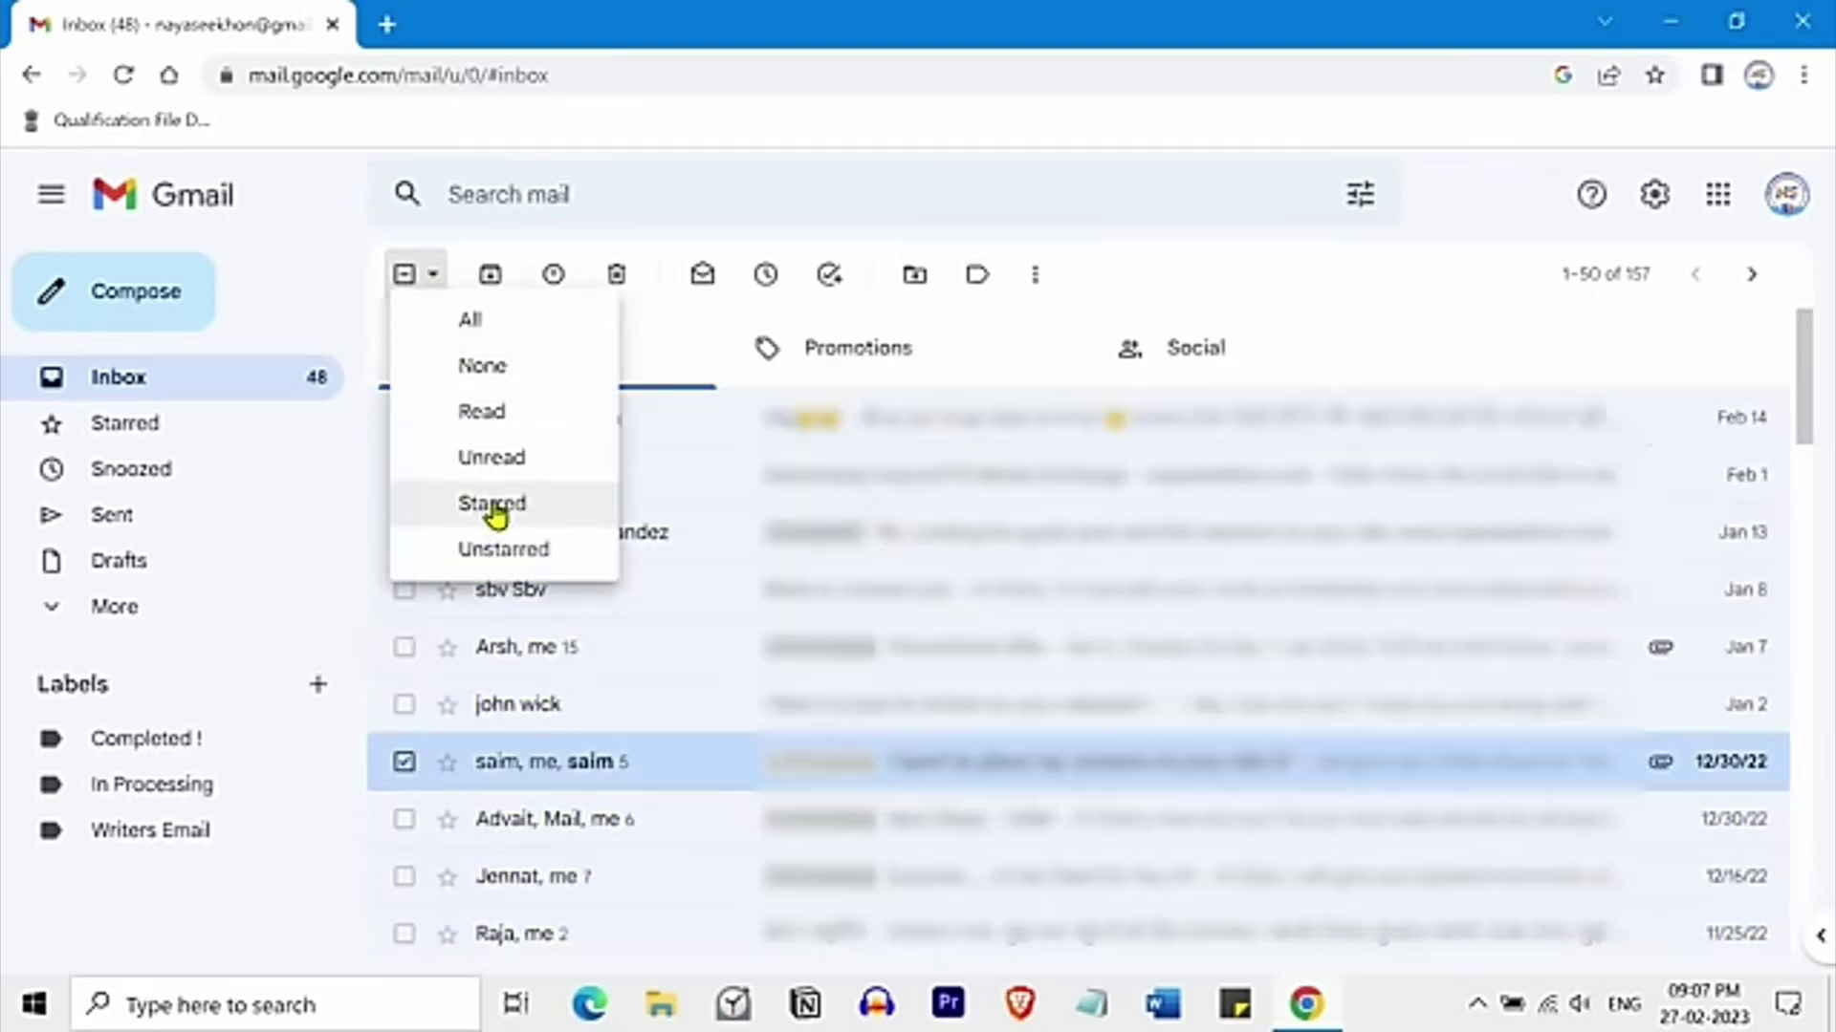
pyautogui.click(494, 517)
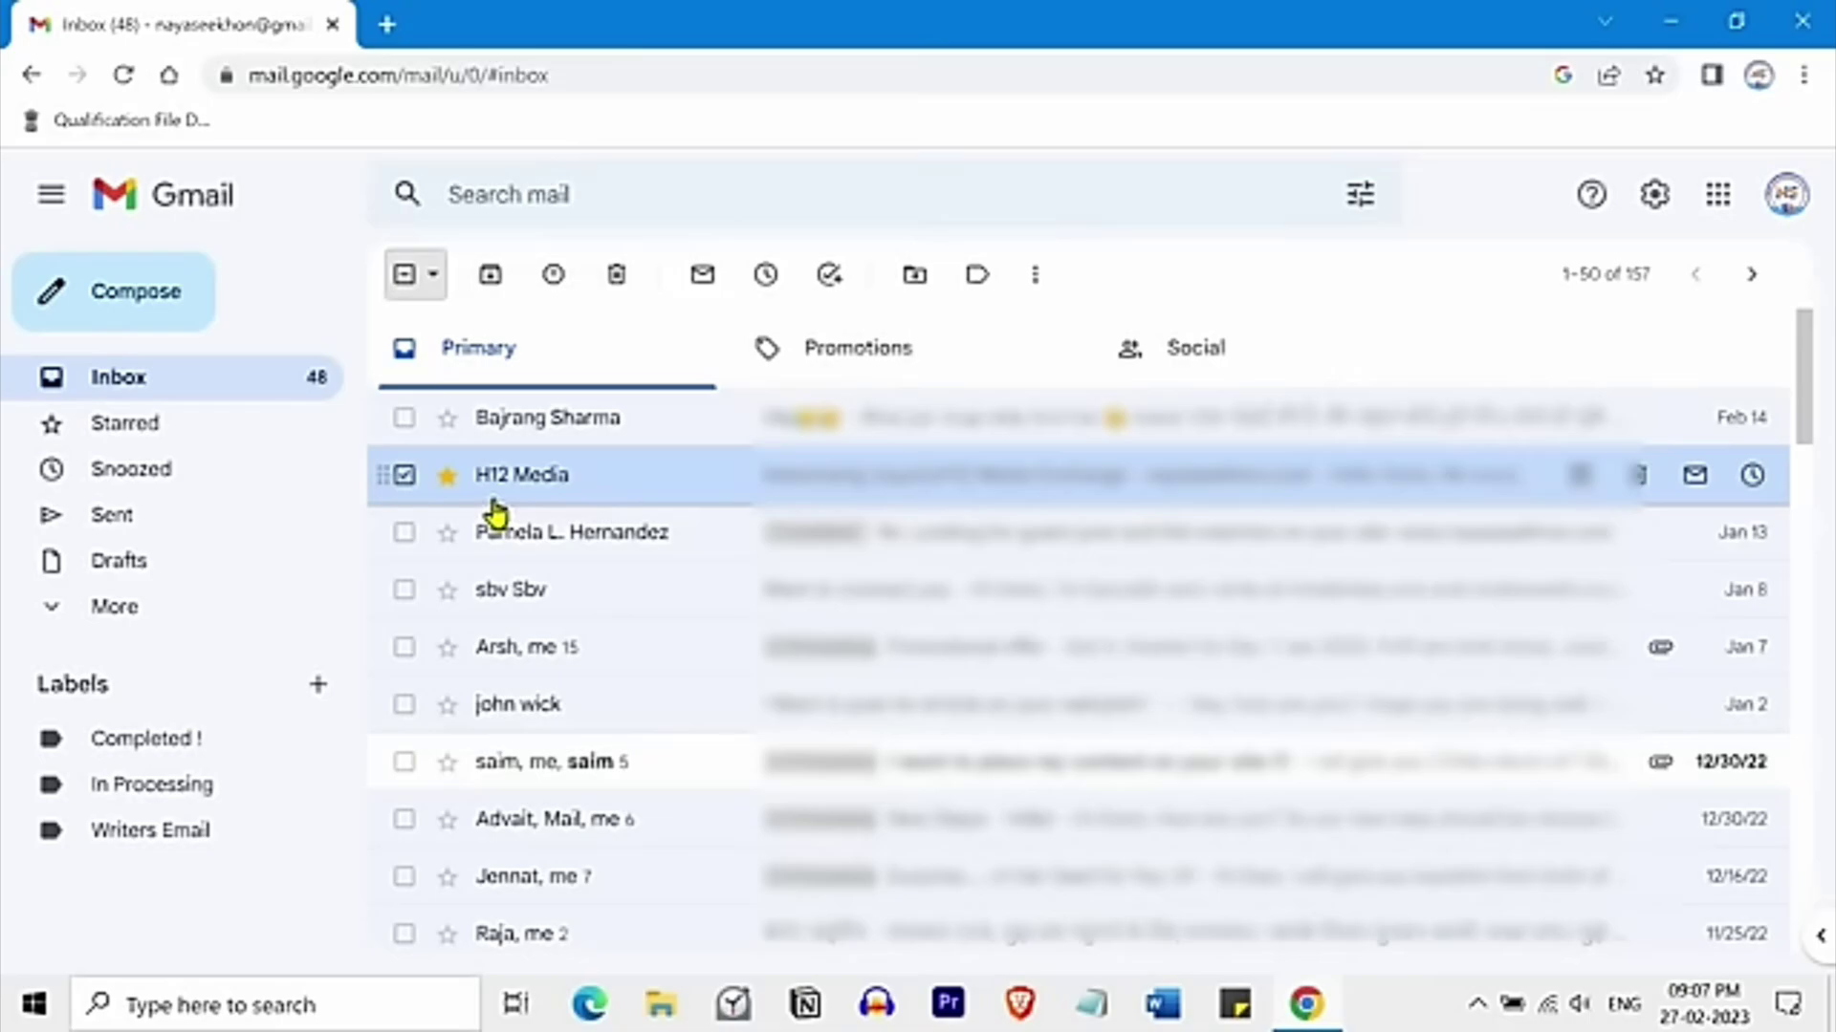
pyautogui.click(436, 280)
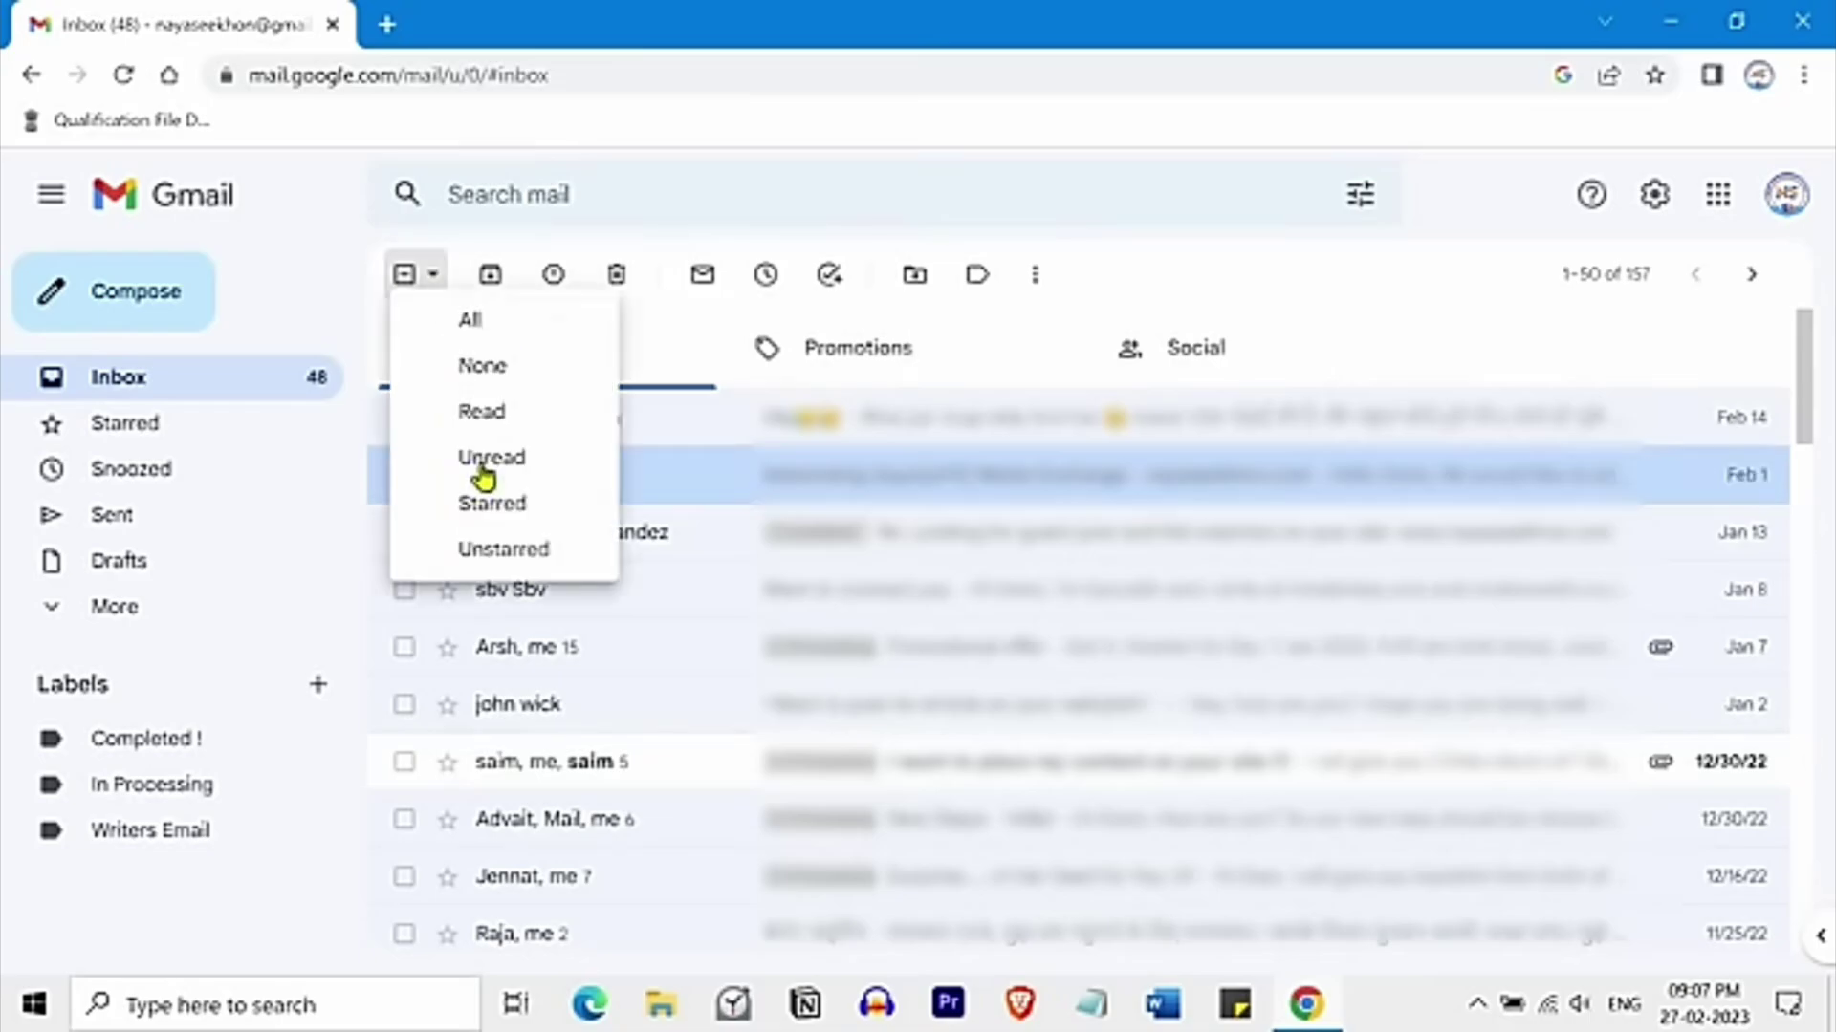
pyautogui.click(496, 551)
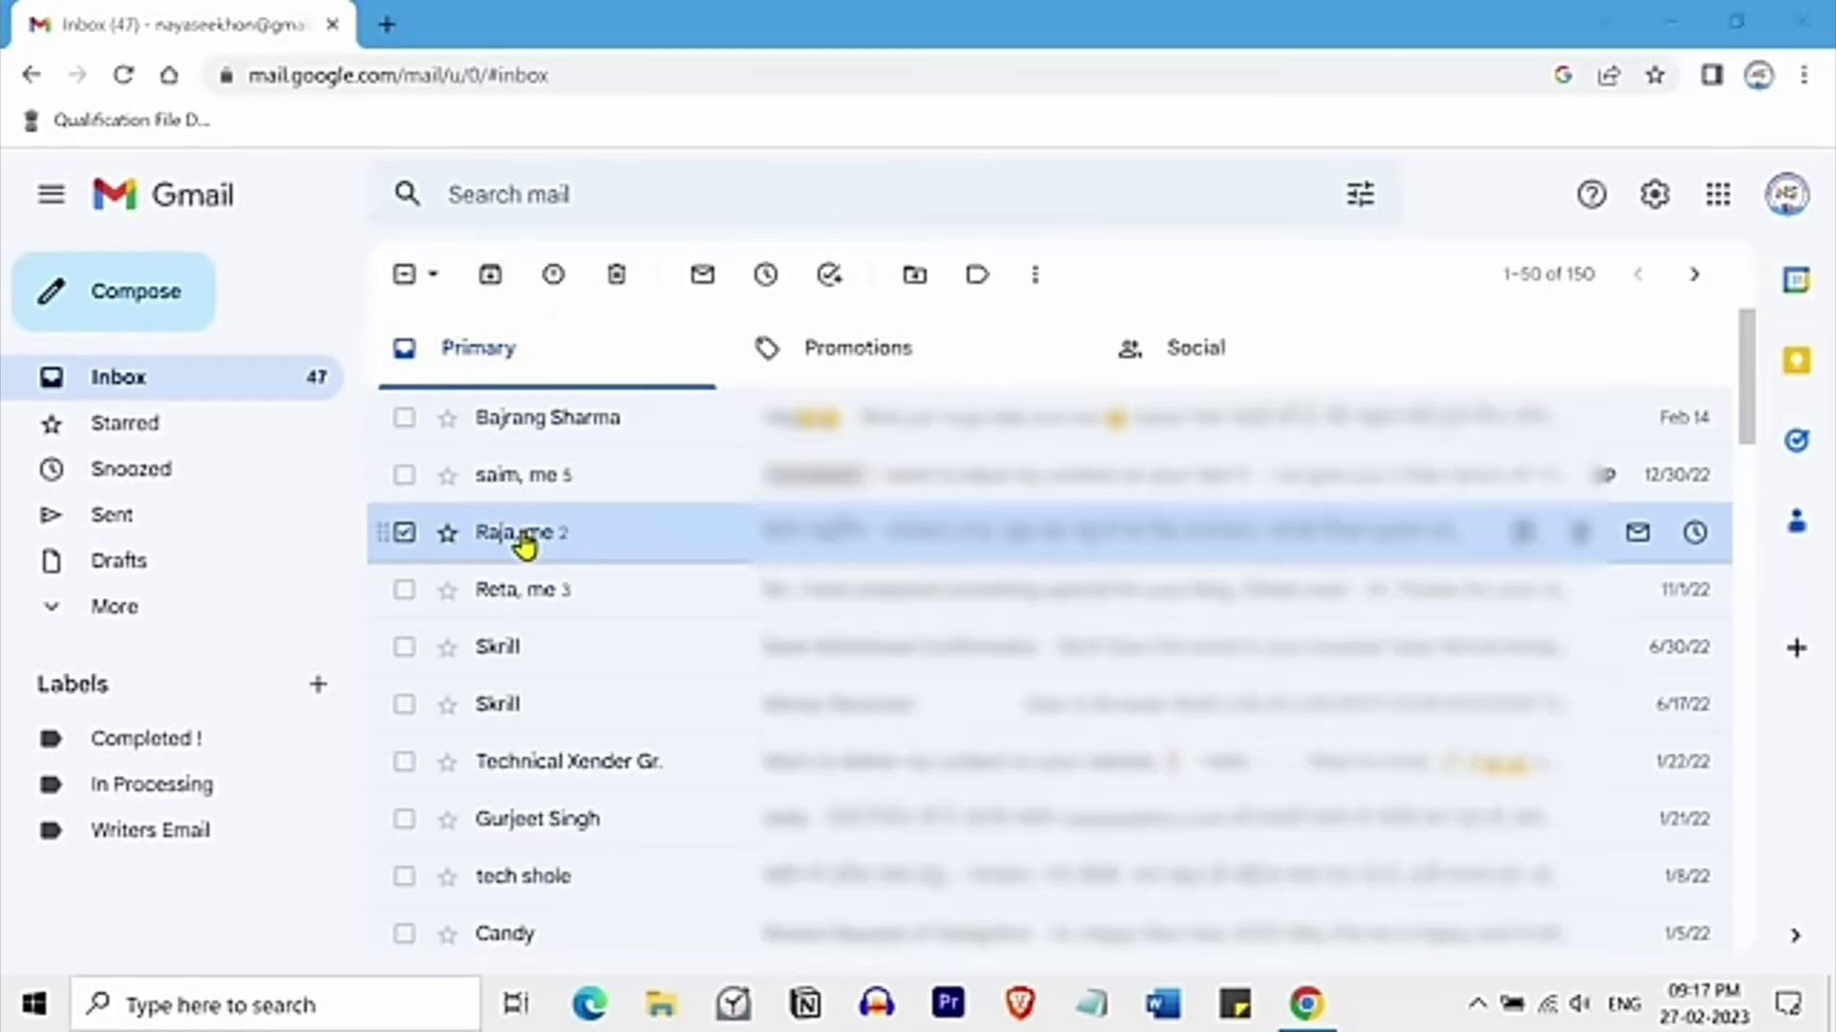
# Archive the checked 11/25/22 conversation and report the third inbox conversation as spam.
pyautogui.click(491, 277)
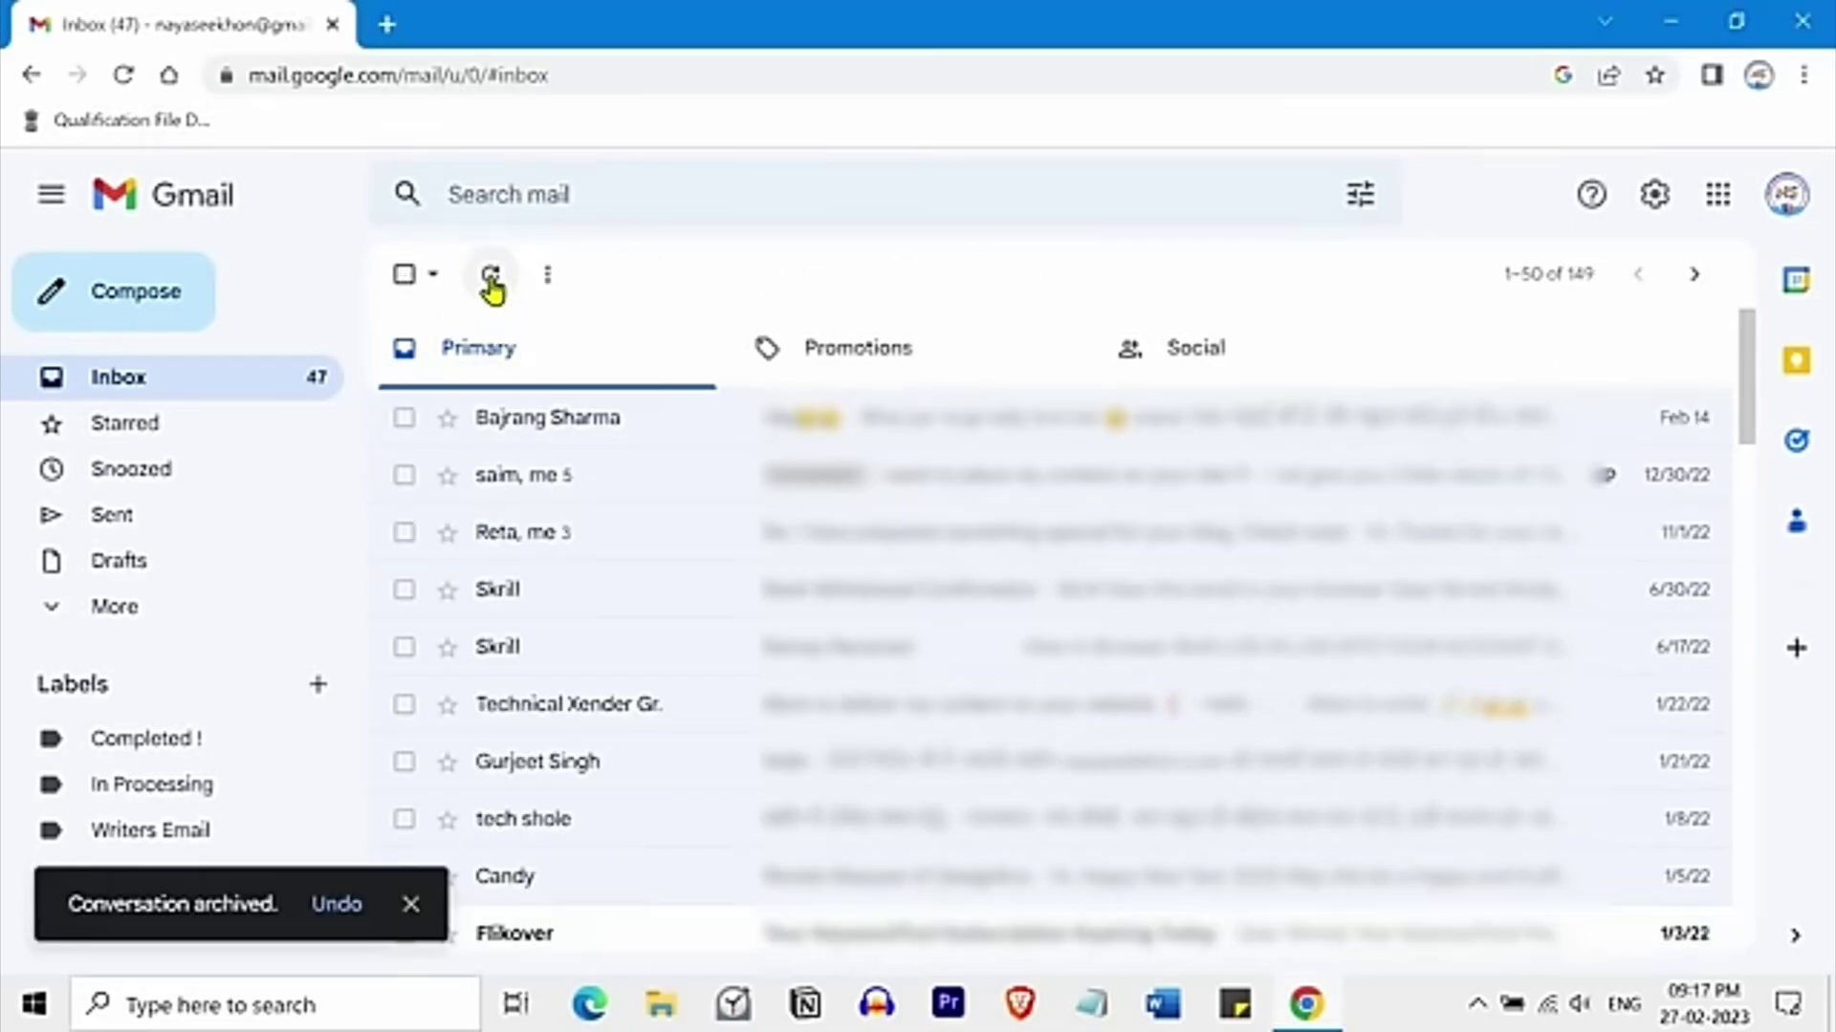
pyautogui.click(404, 533)
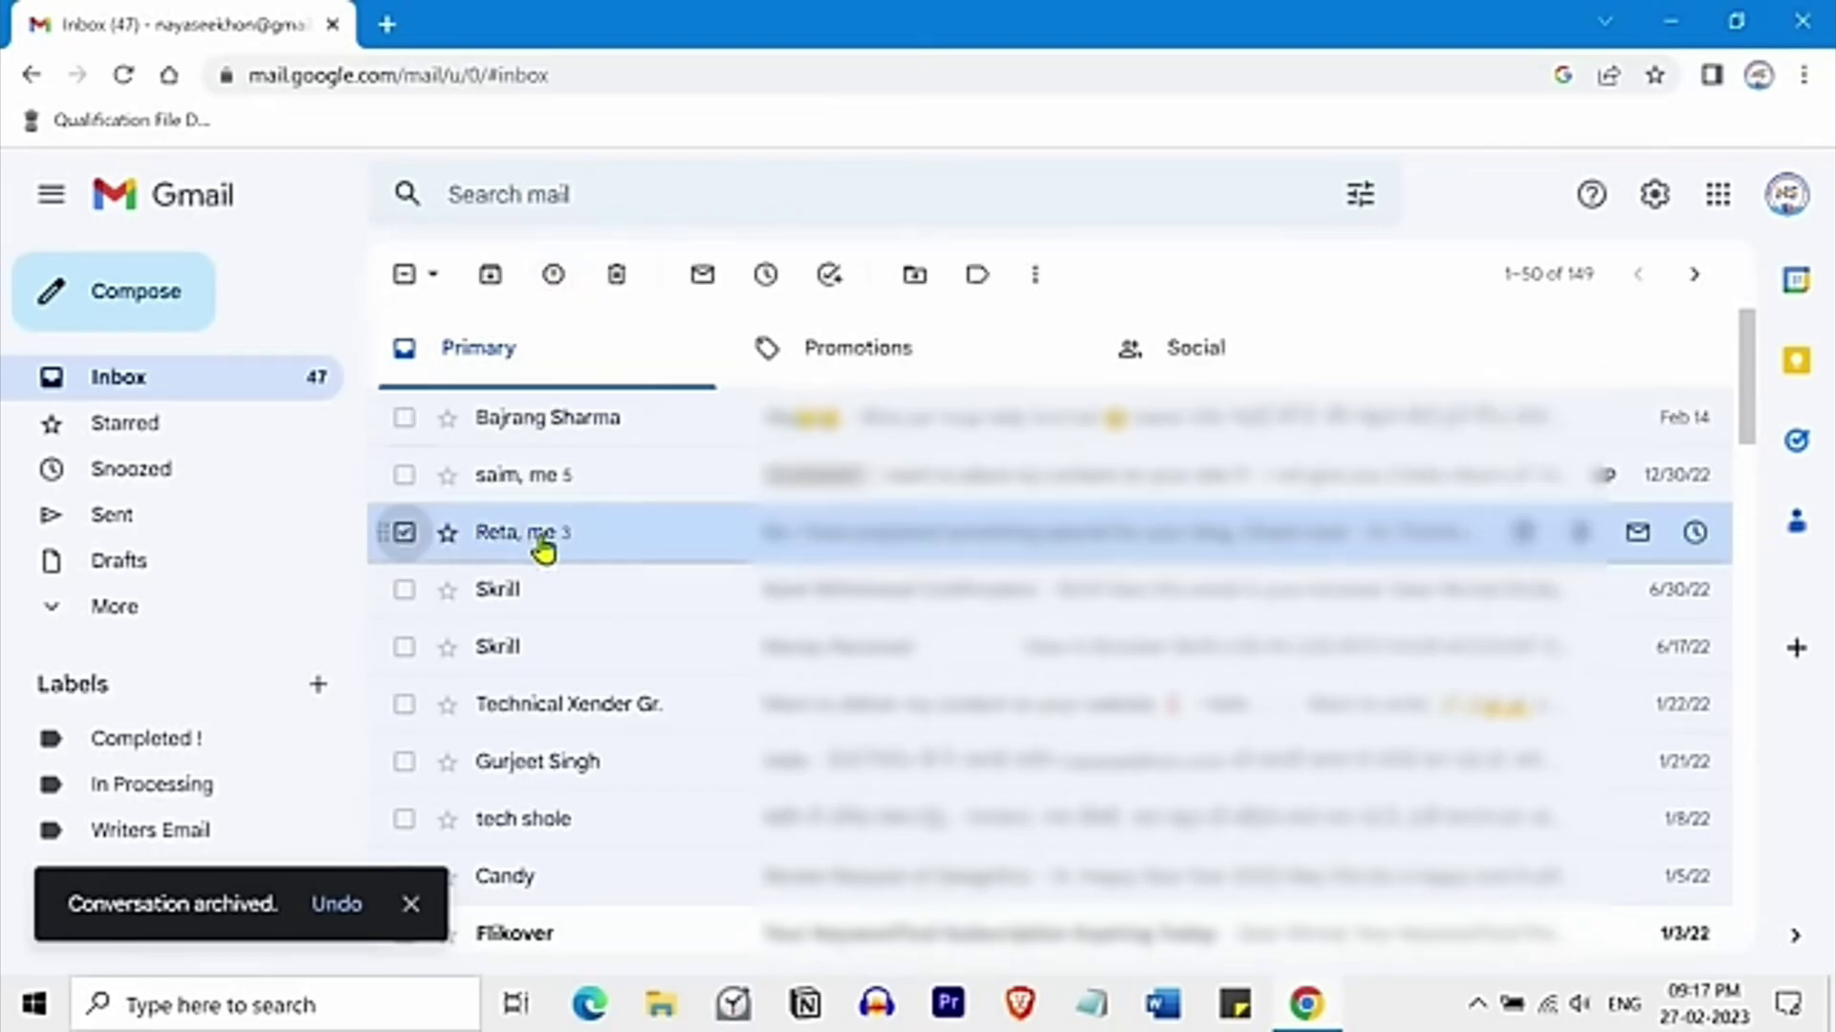
pyautogui.click(553, 277)
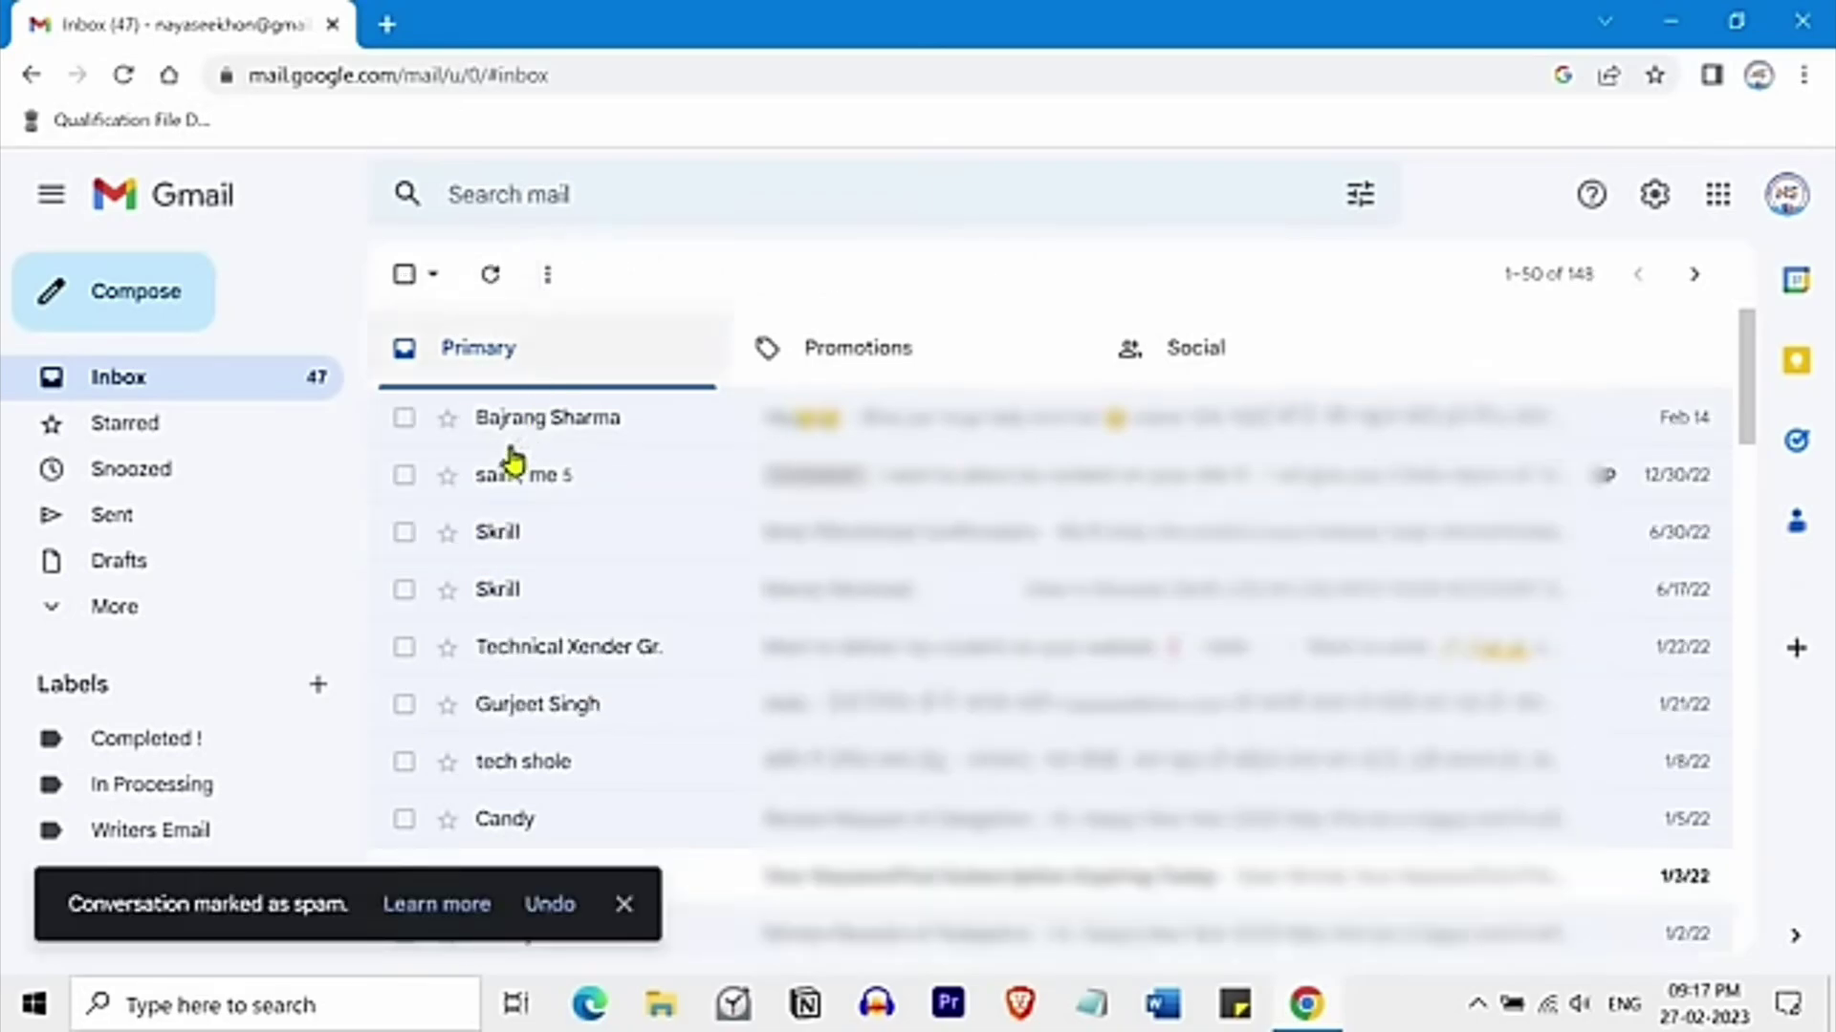
# Delete the Skrill conversation, then mark the second conversation unread and read again.
pyautogui.click(405, 533)
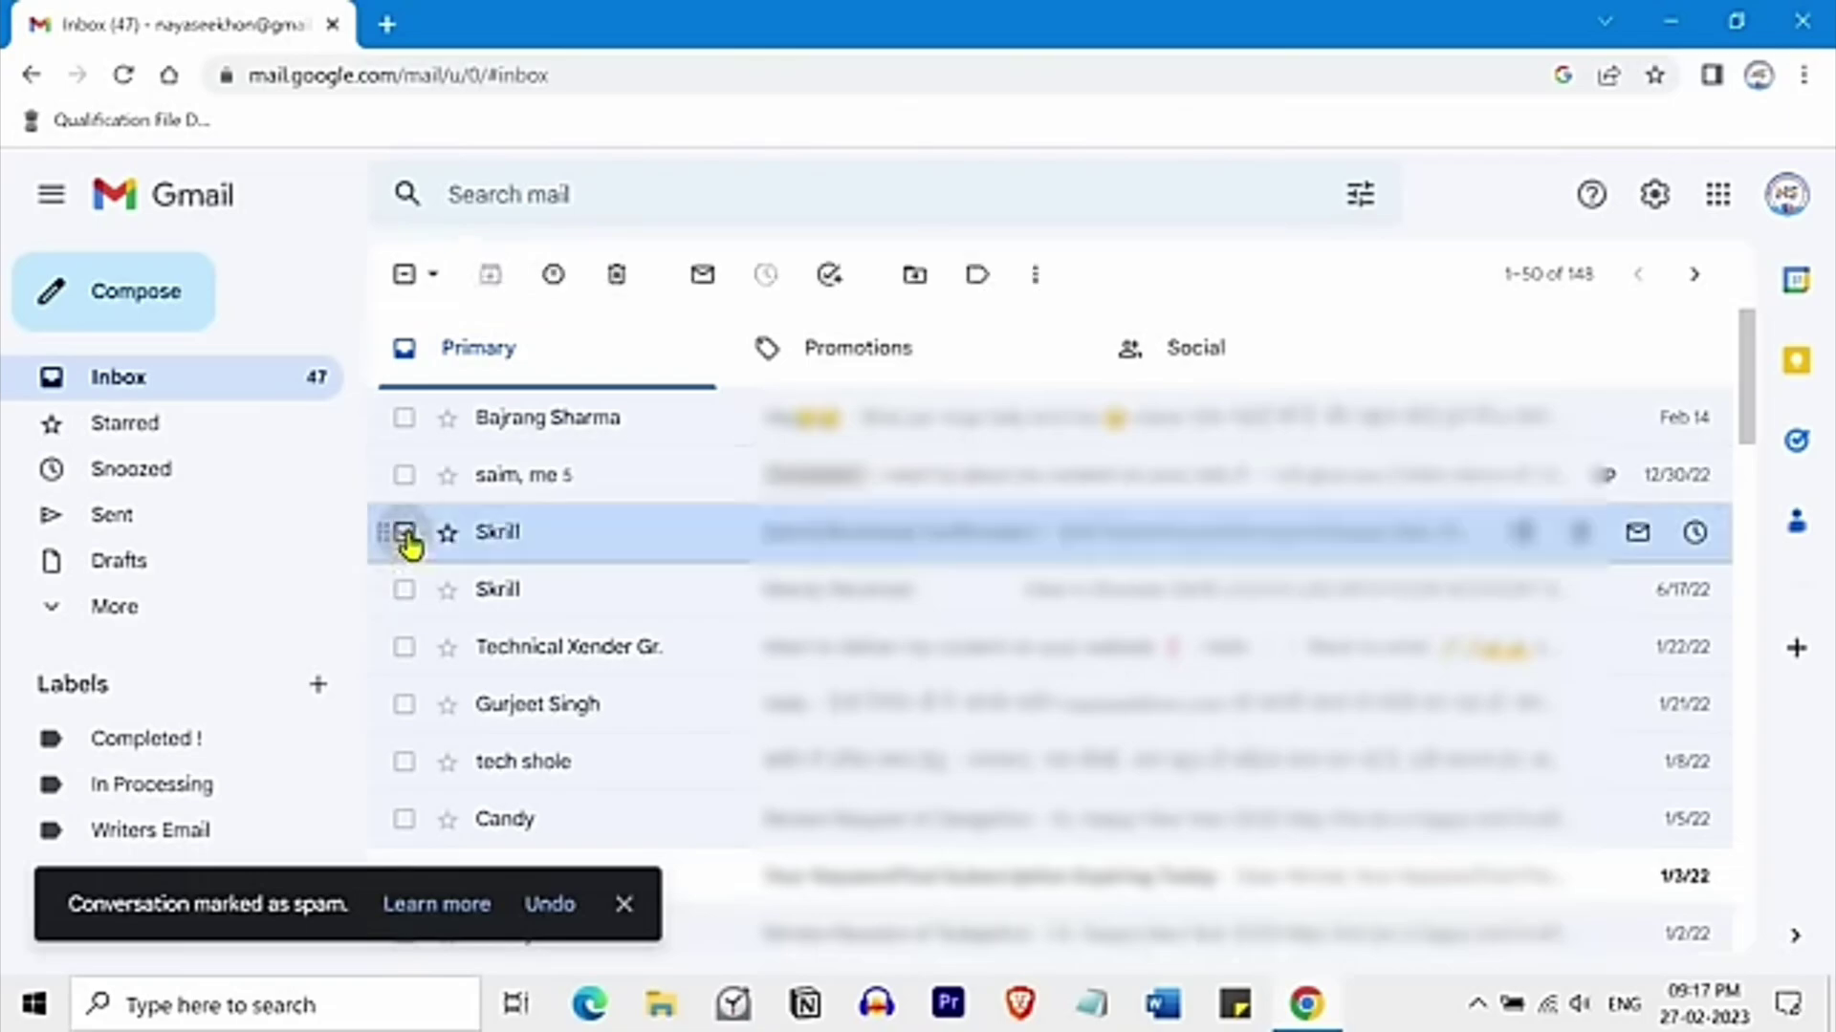
pyautogui.click(617, 278)
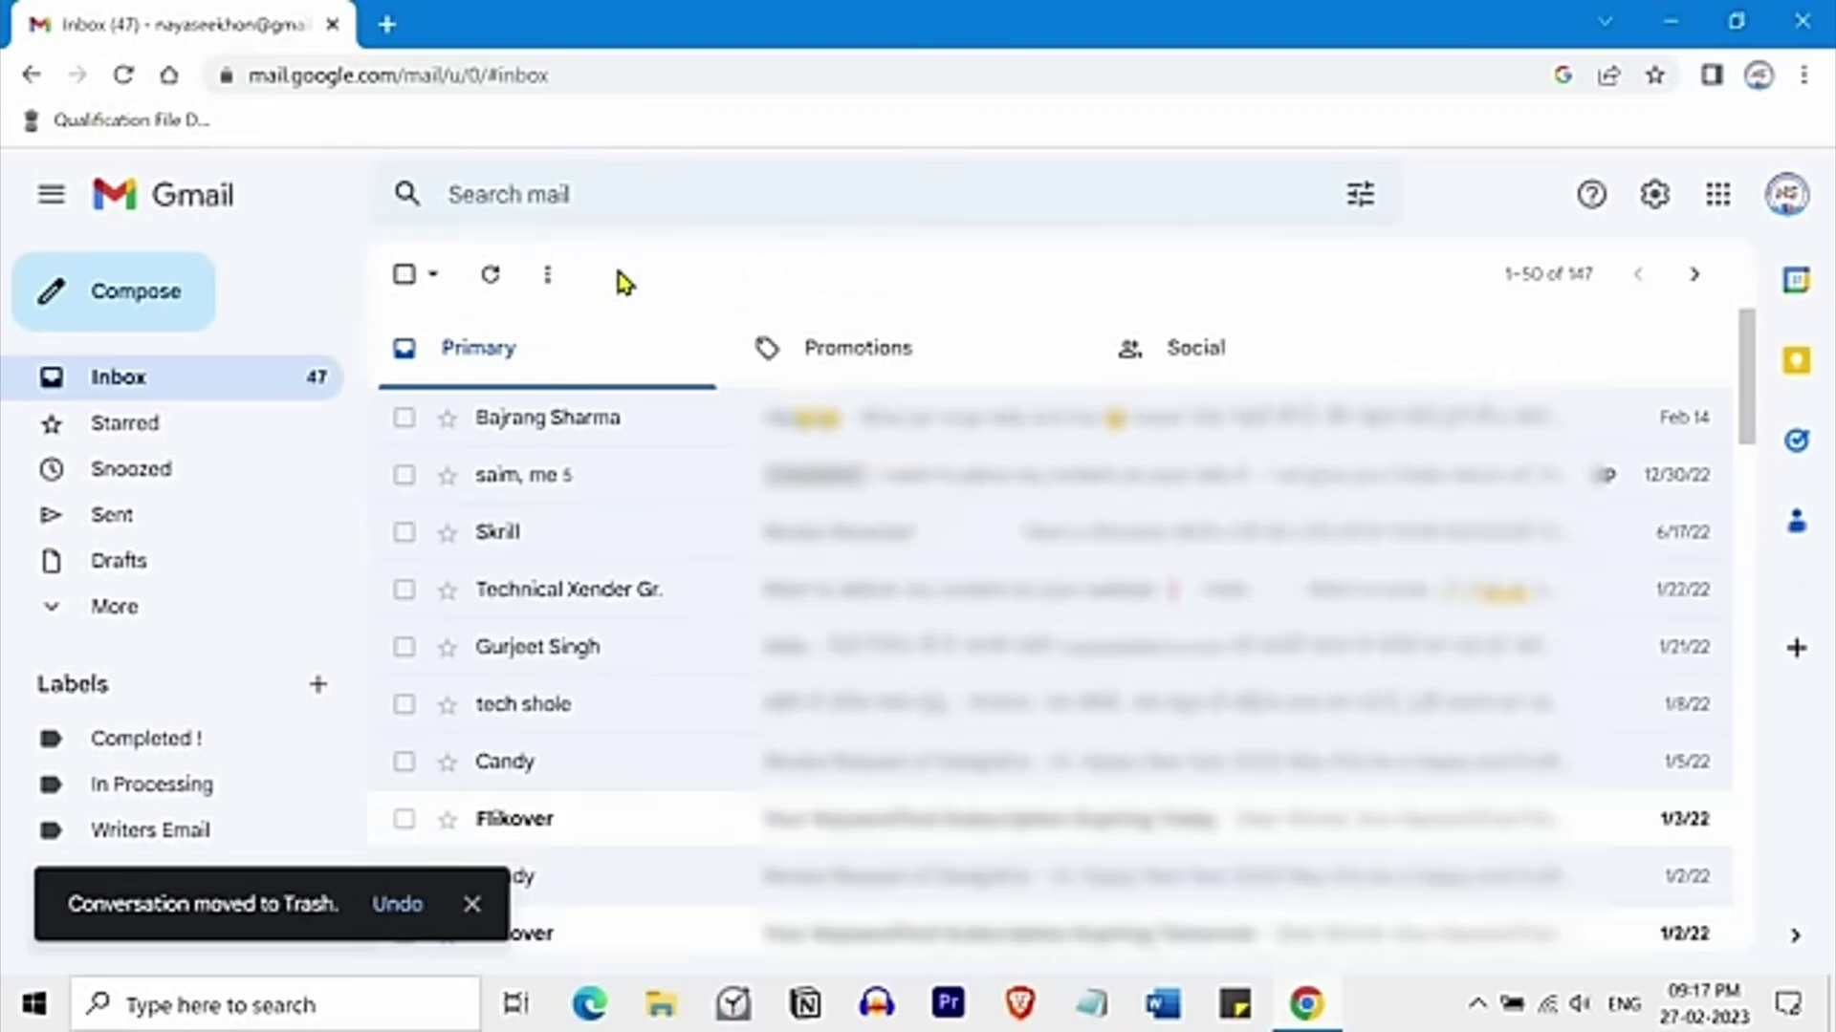
pyautogui.click(406, 477)
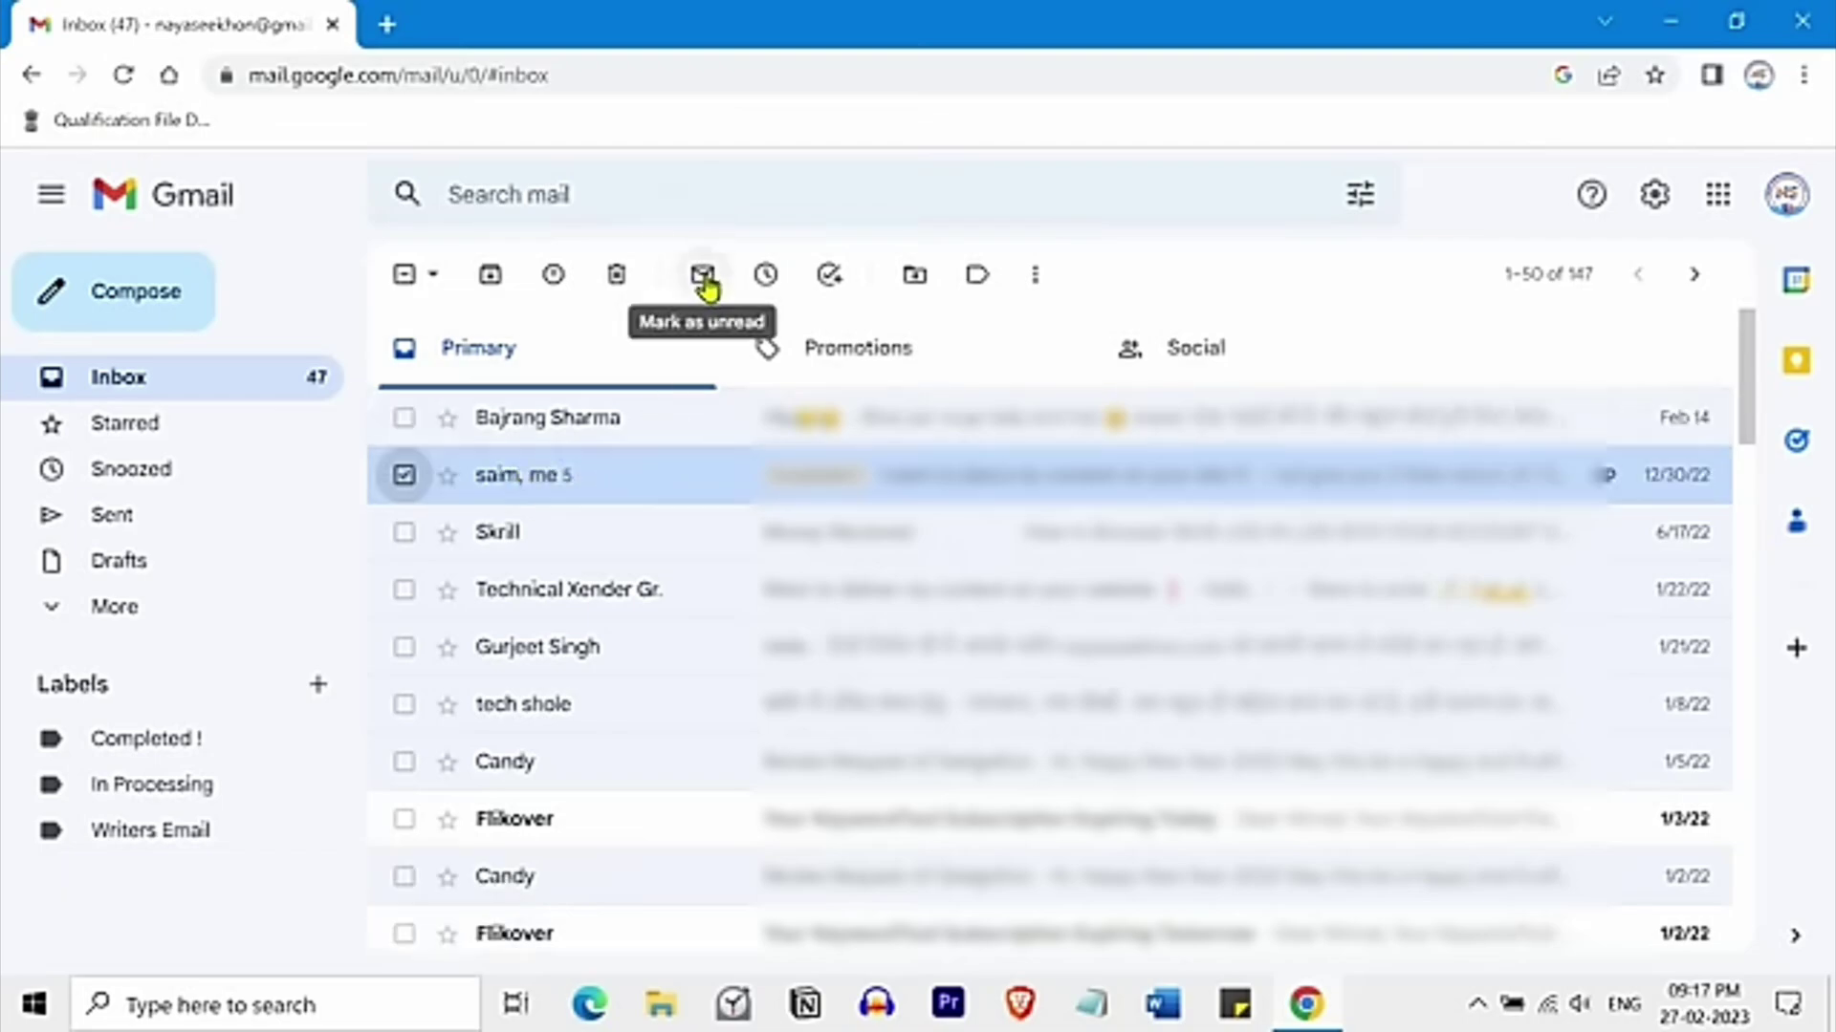
pyautogui.click(704, 279)
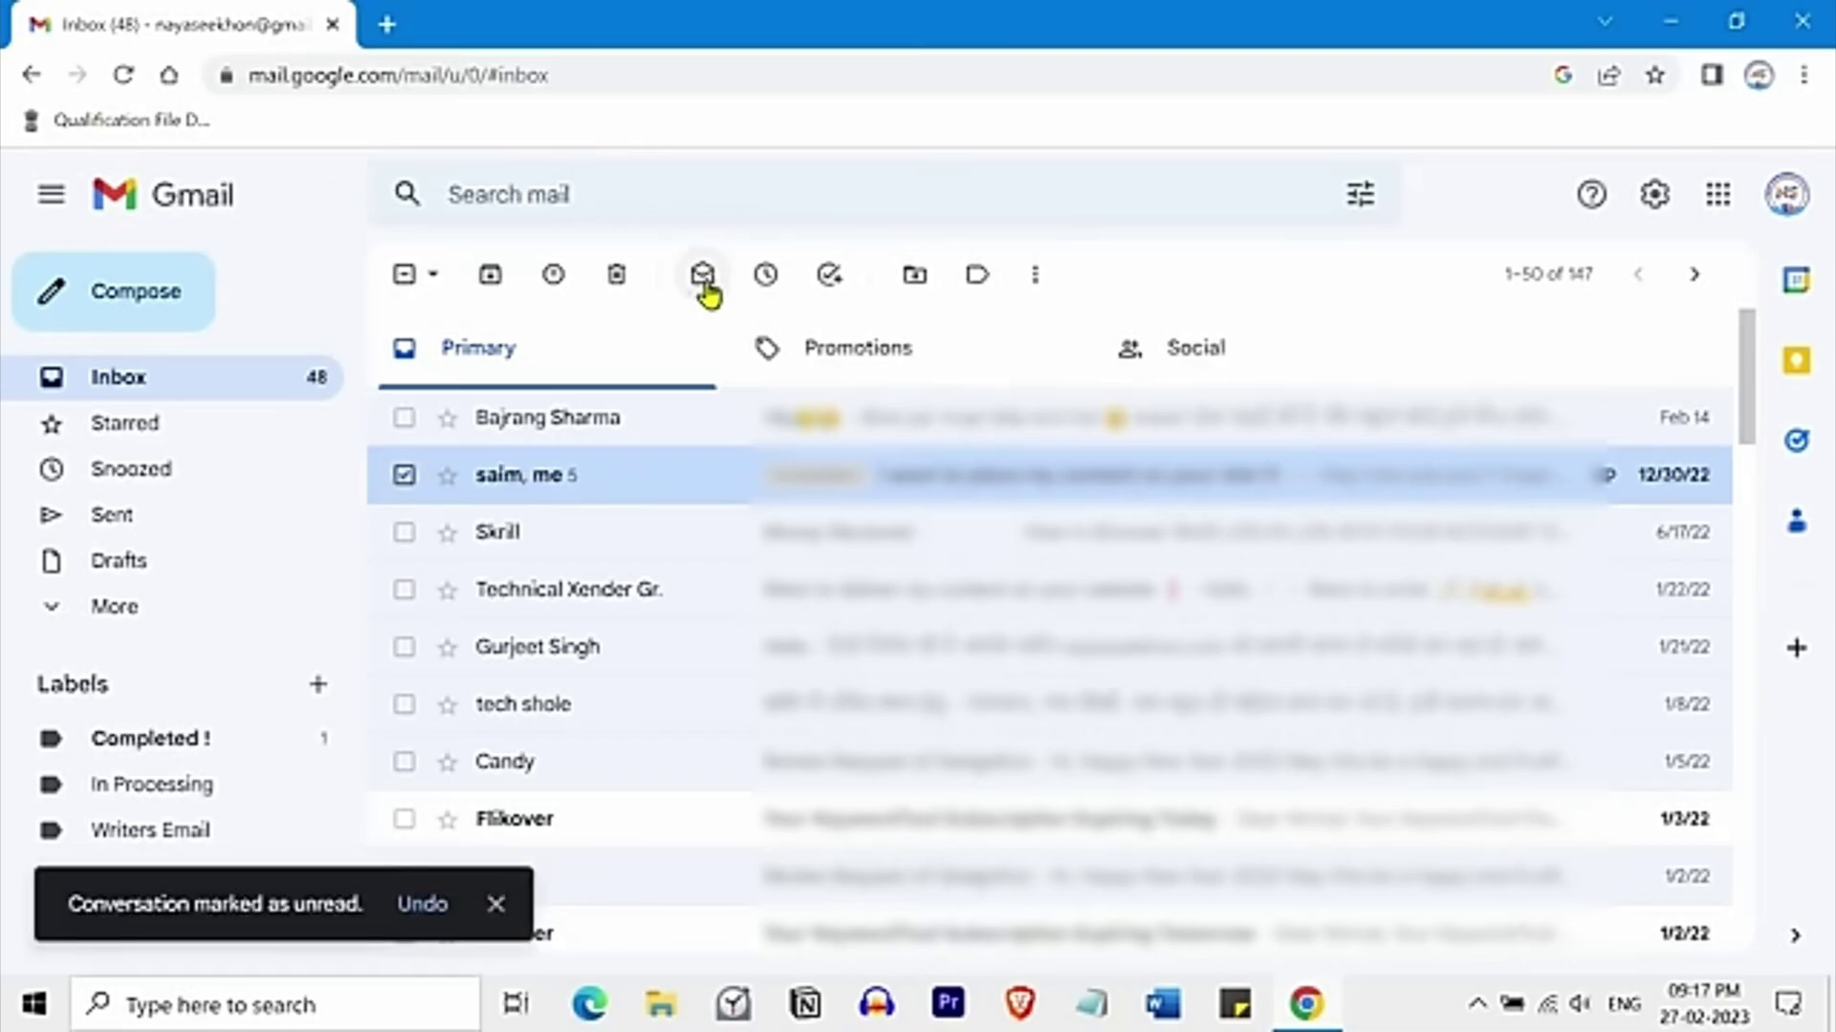
pyautogui.click(704, 279)
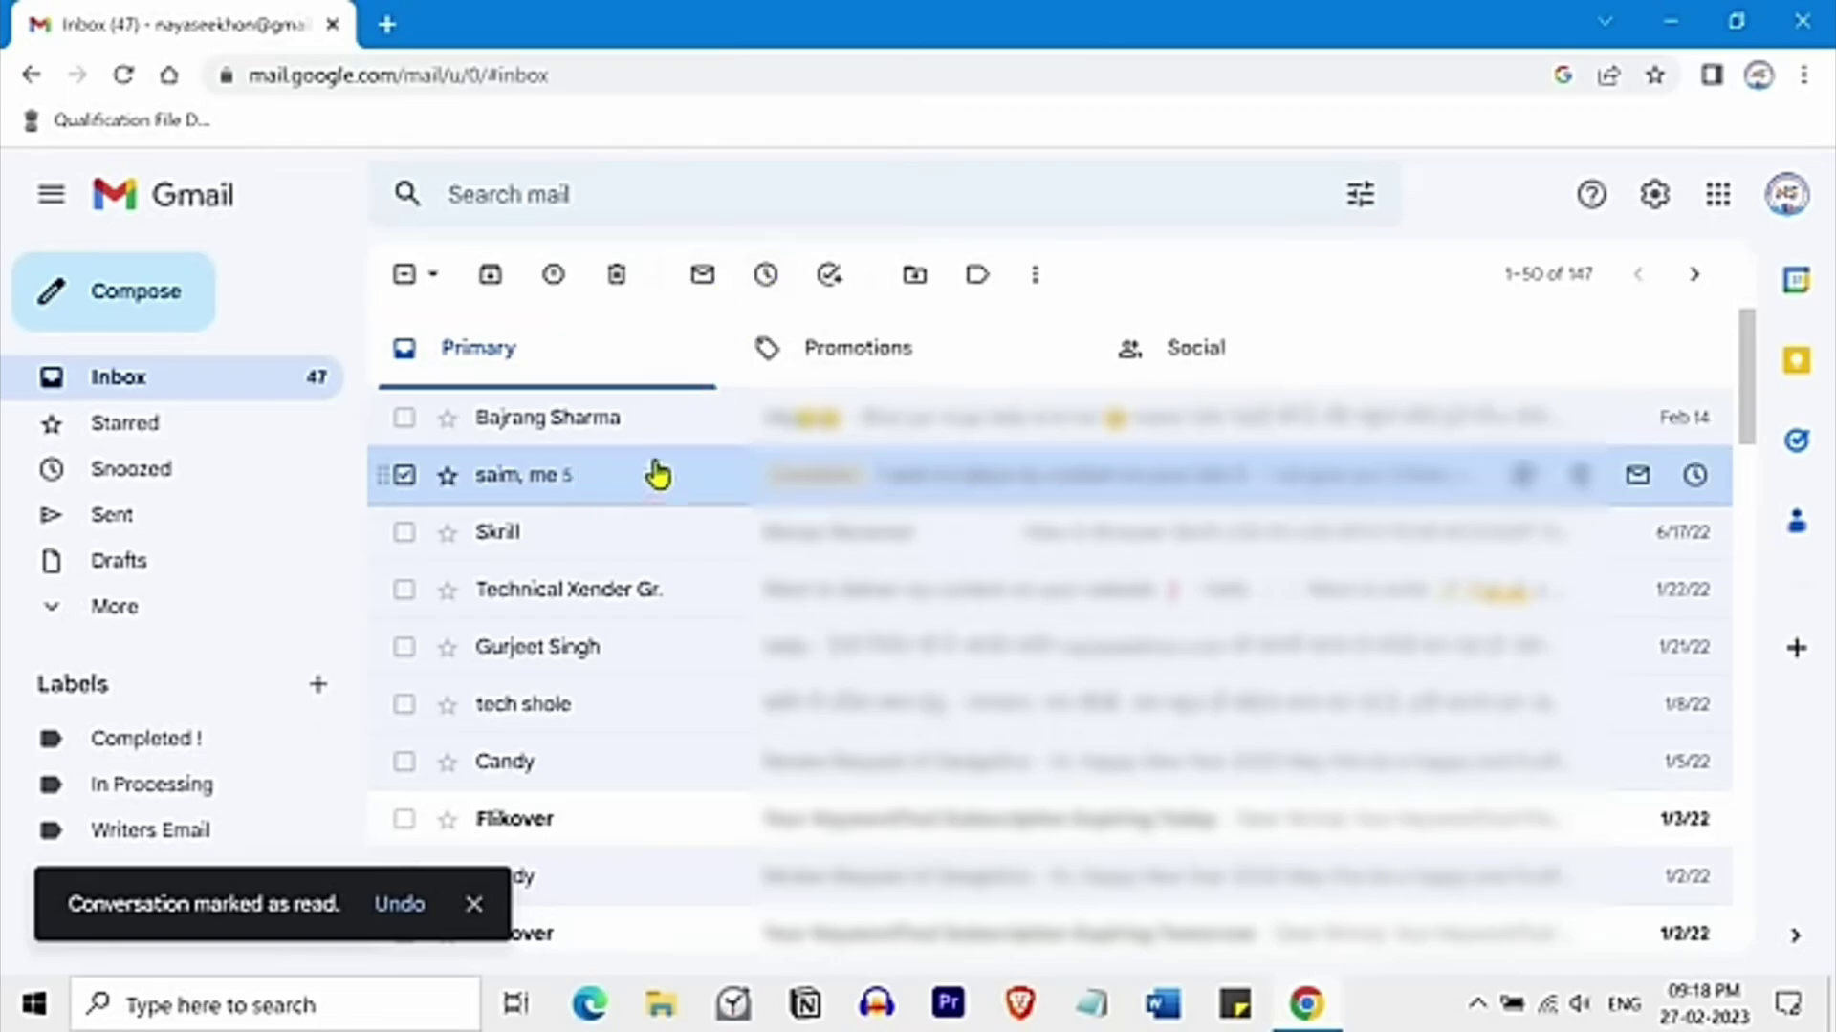
# Snooze the second conversation until tomorrow, view the Snoozed folder, return to Inbox and select Skrill.
pyautogui.click(767, 277)
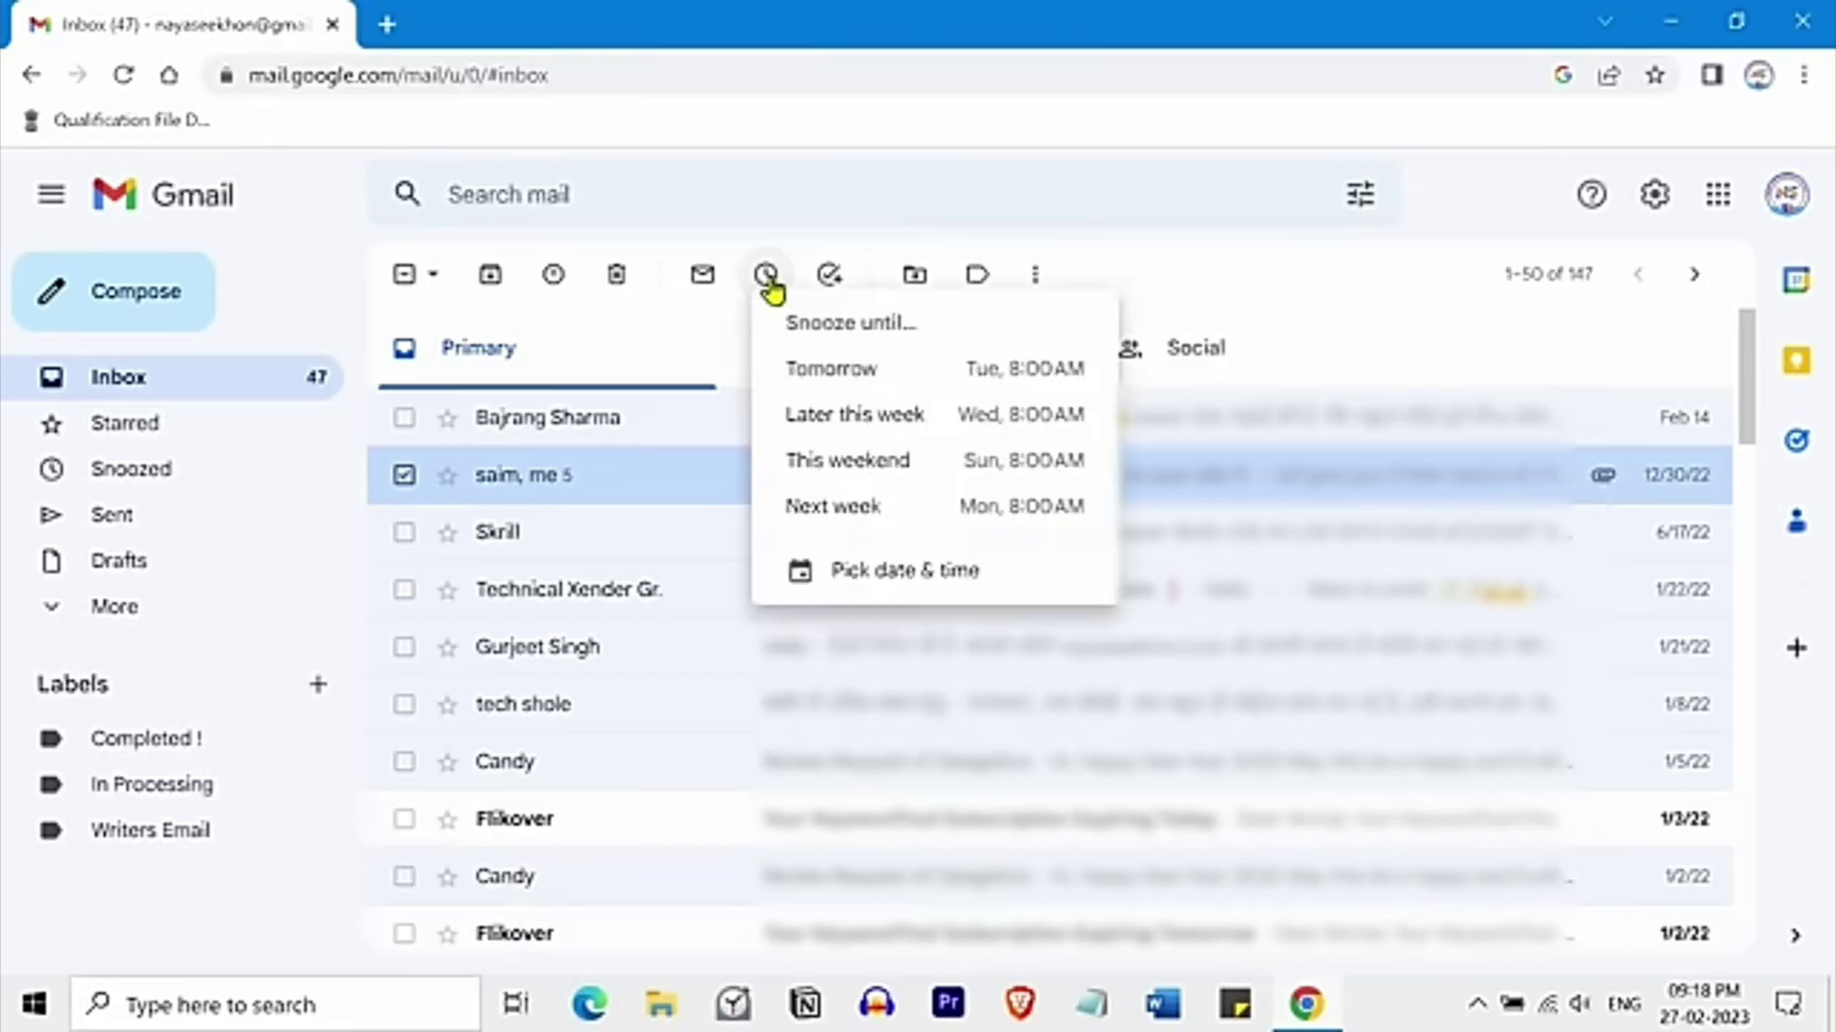
pyautogui.click(881, 385)
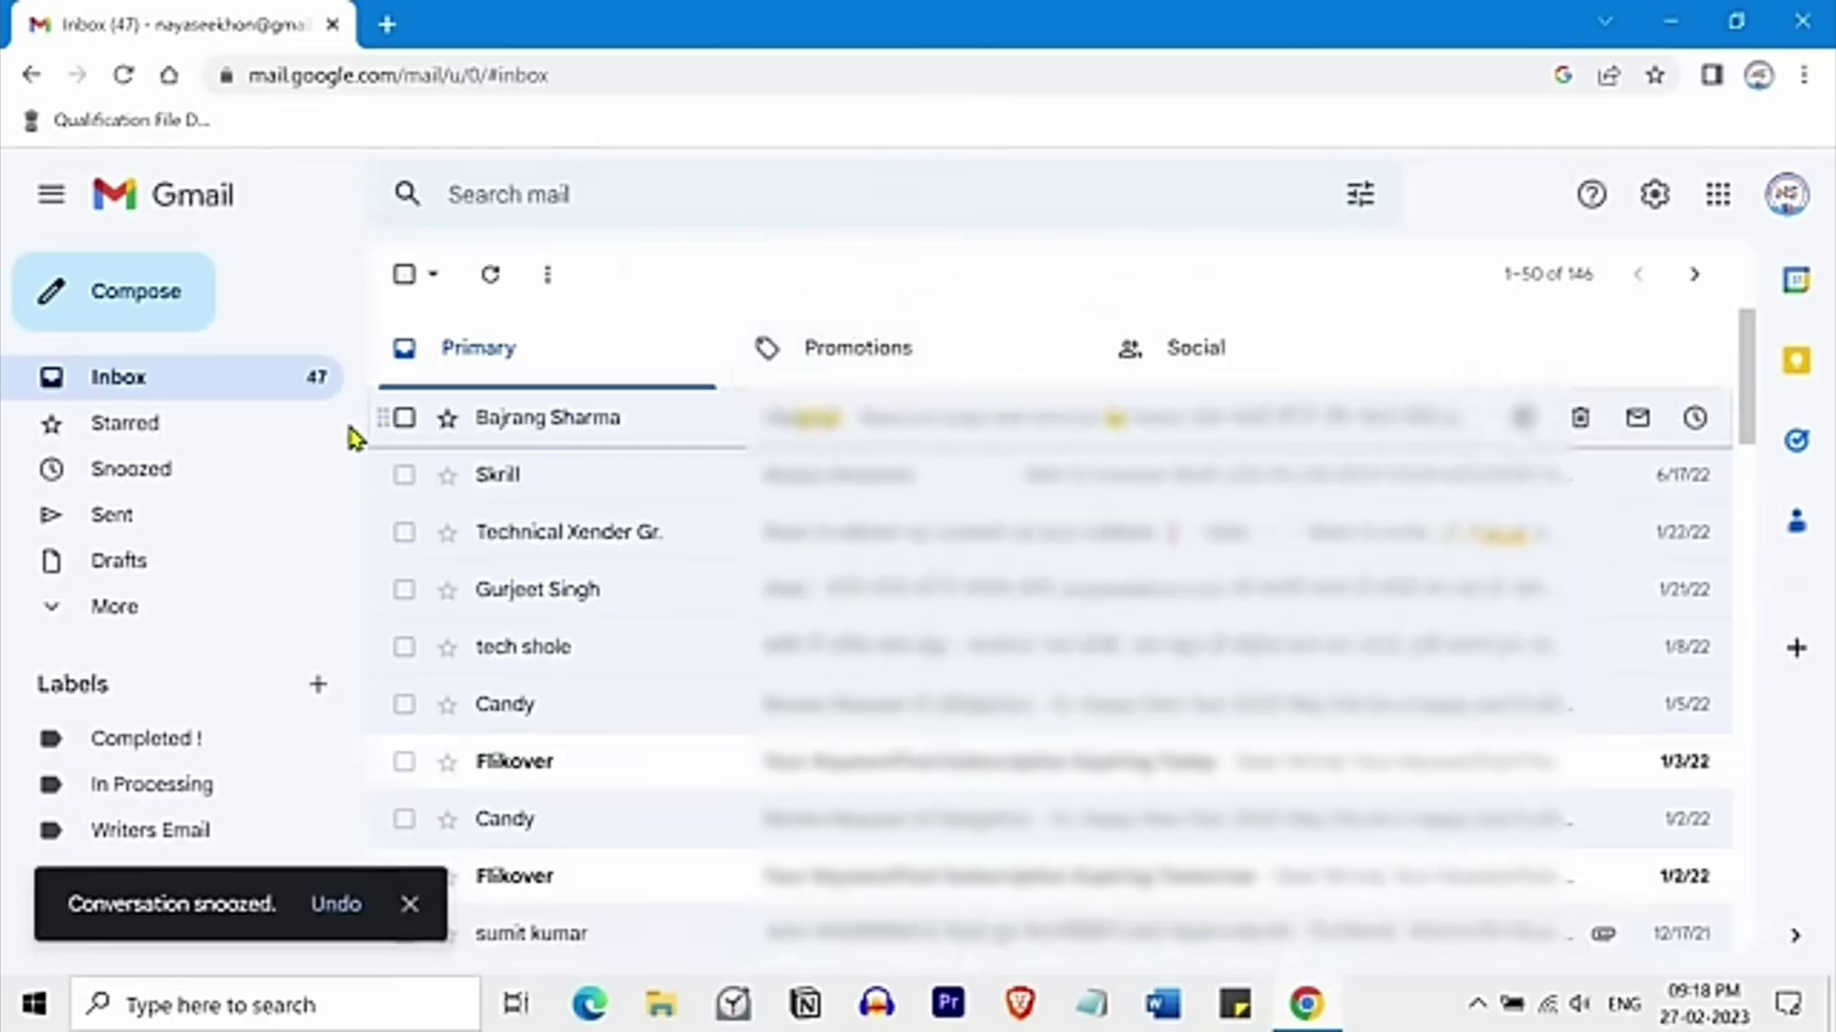
pyautogui.click(225, 477)
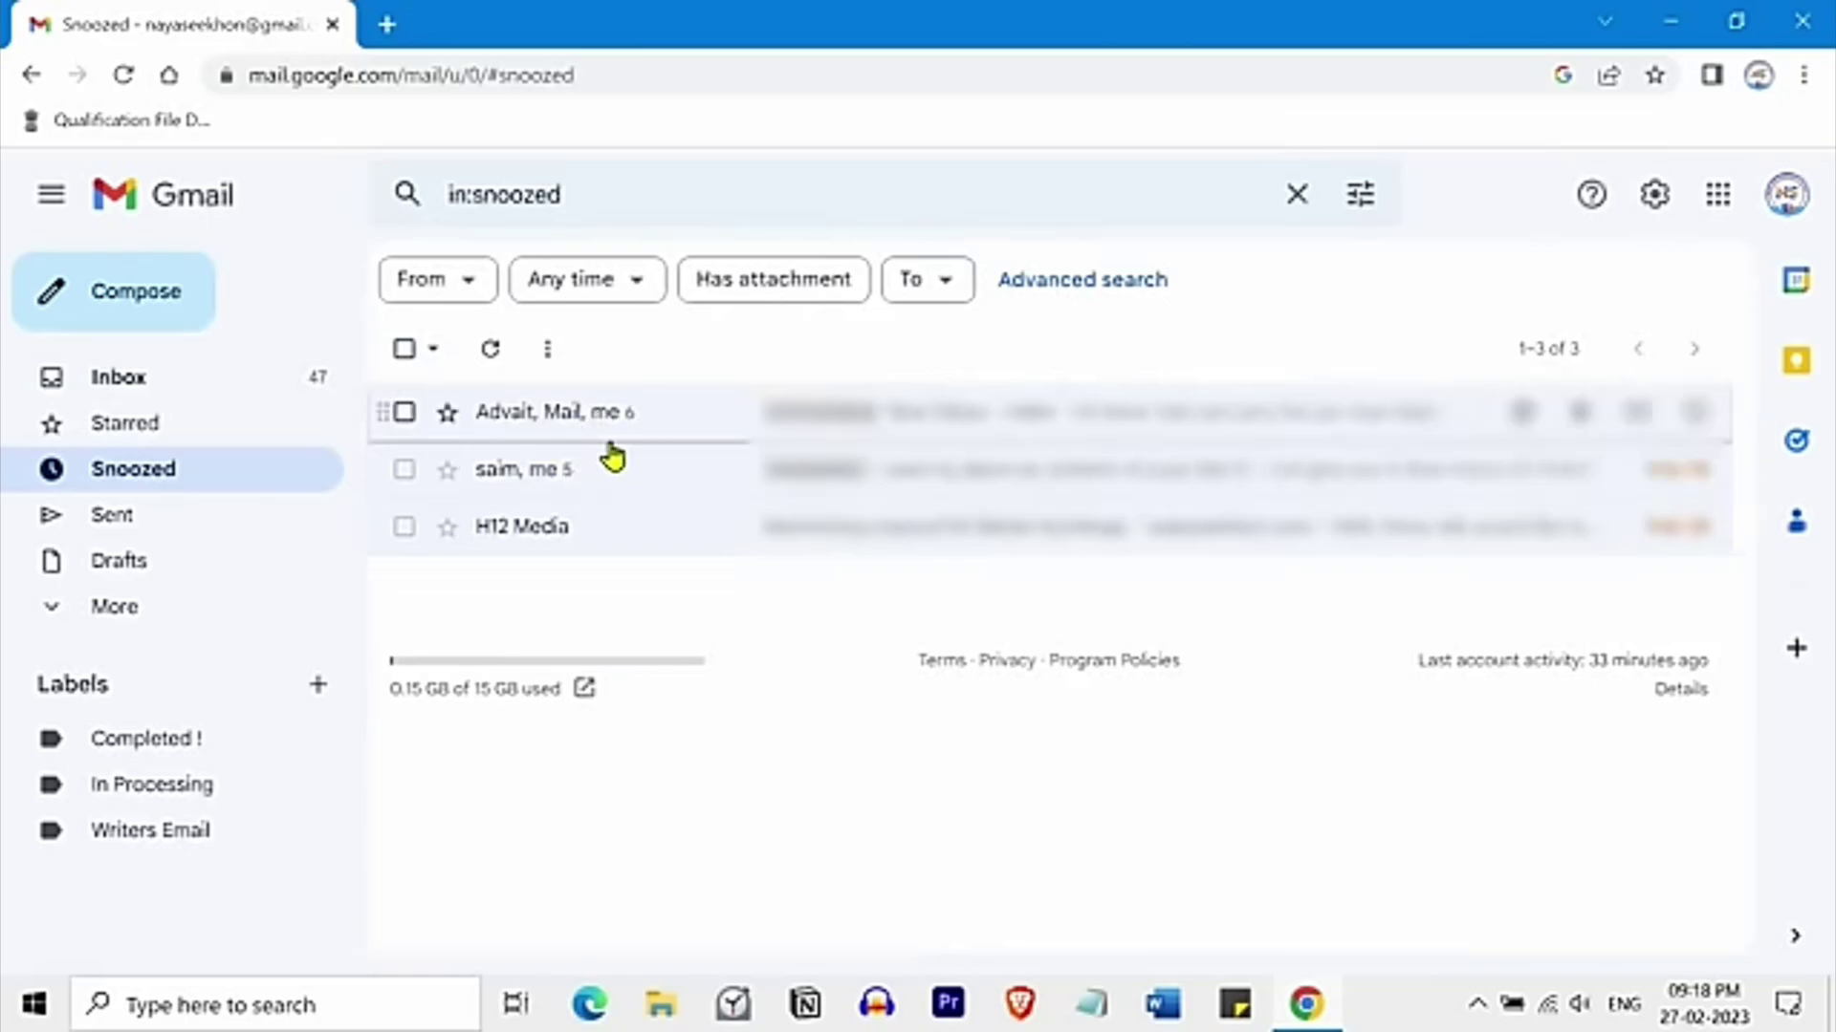
pyautogui.click(316, 381)
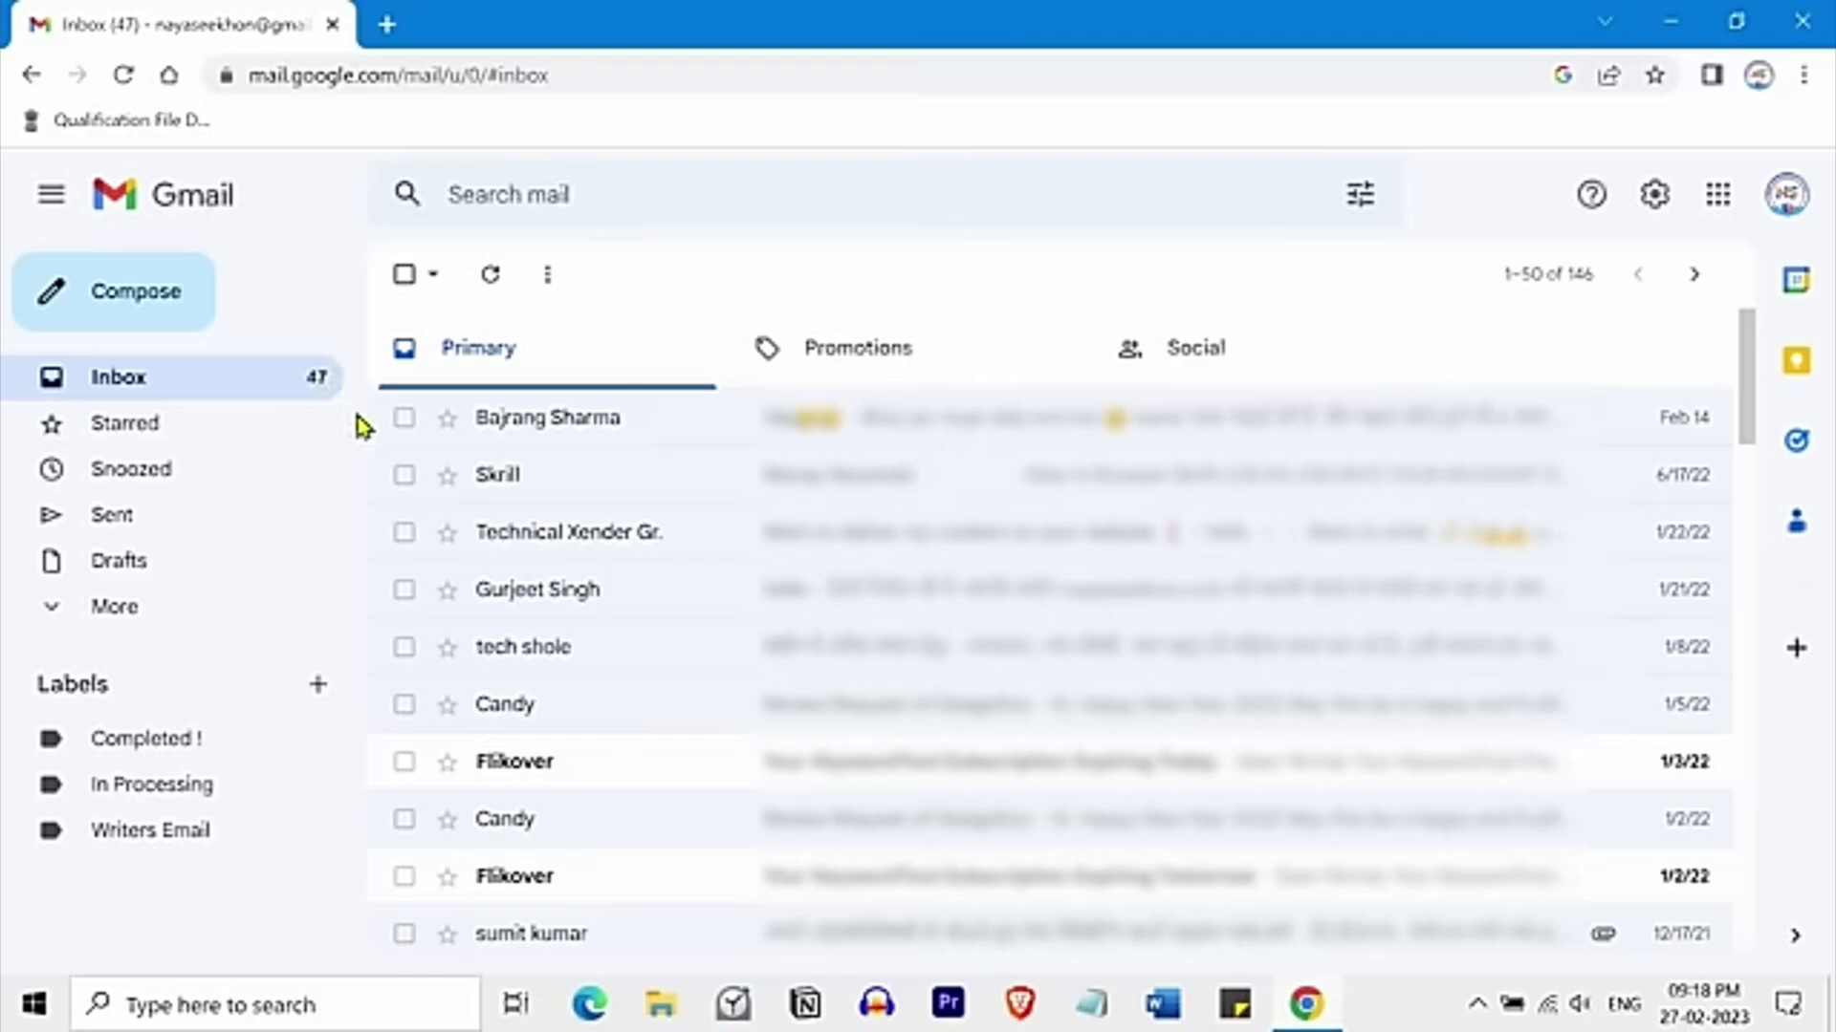
pyautogui.click(403, 475)
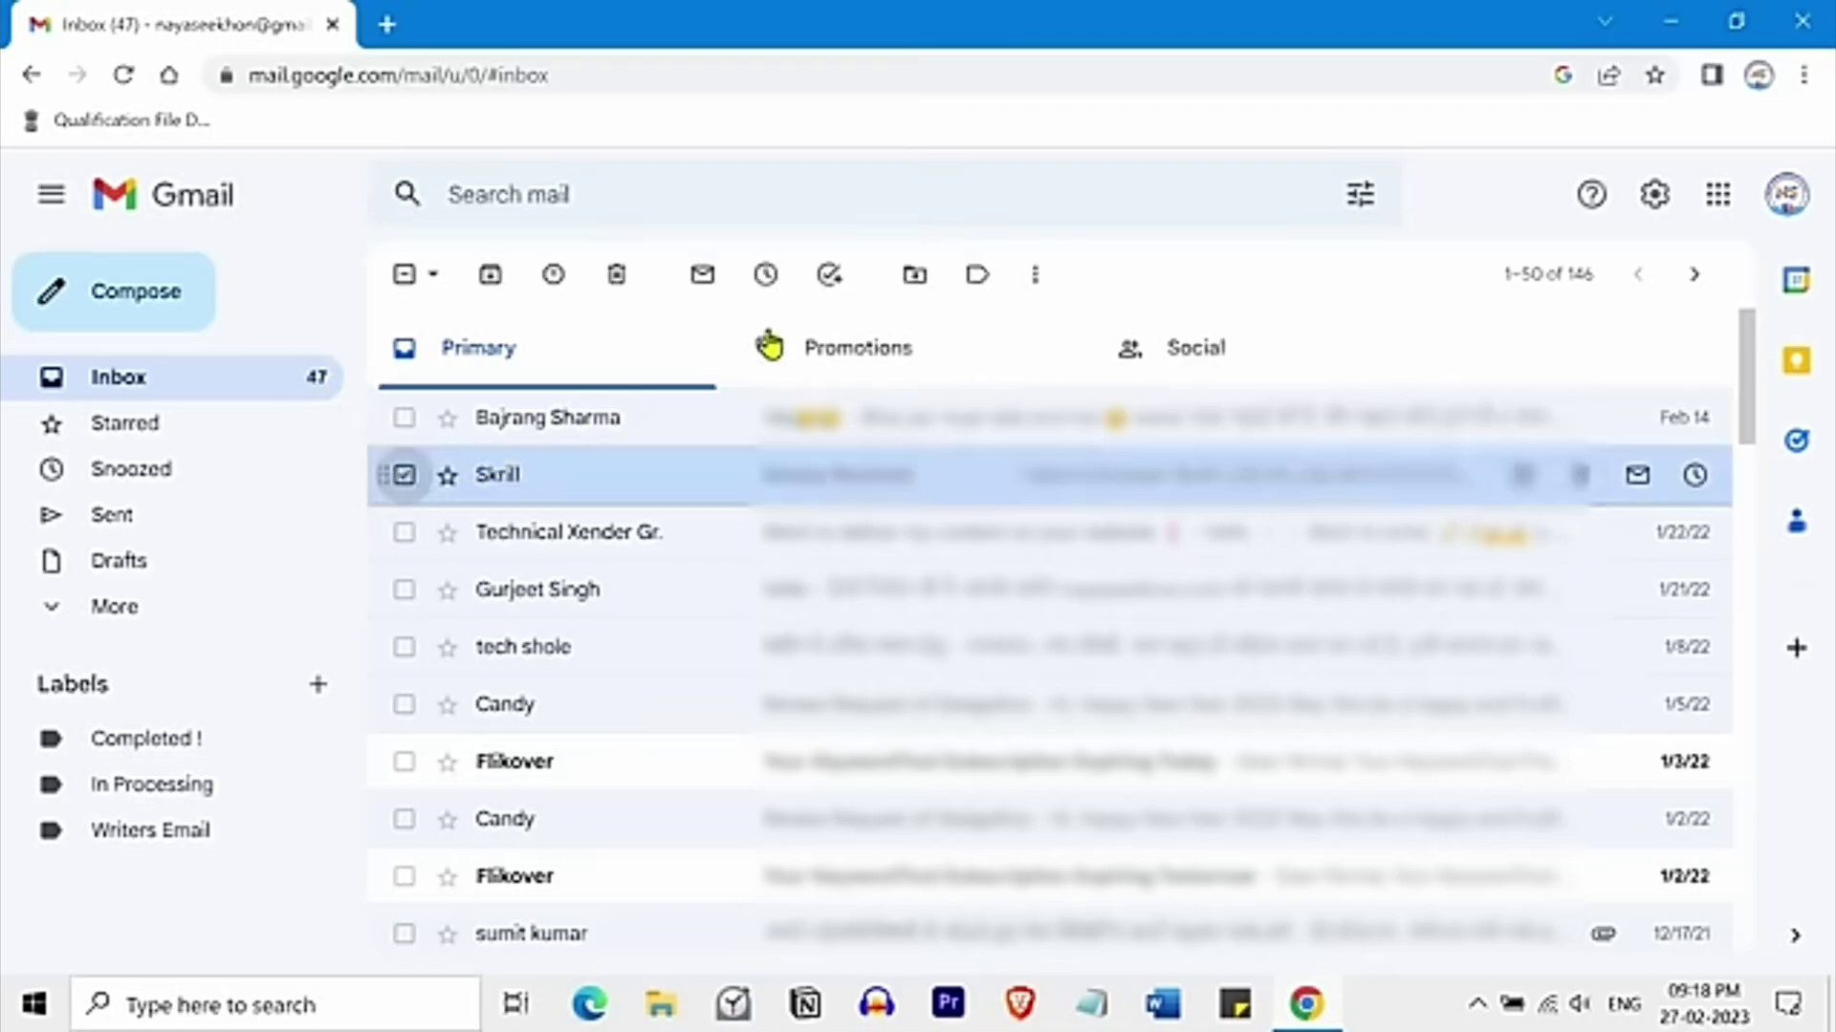
# Add the Skrill conversation to tasks, checking the Move to list without moving it.
pyautogui.click(829, 276)
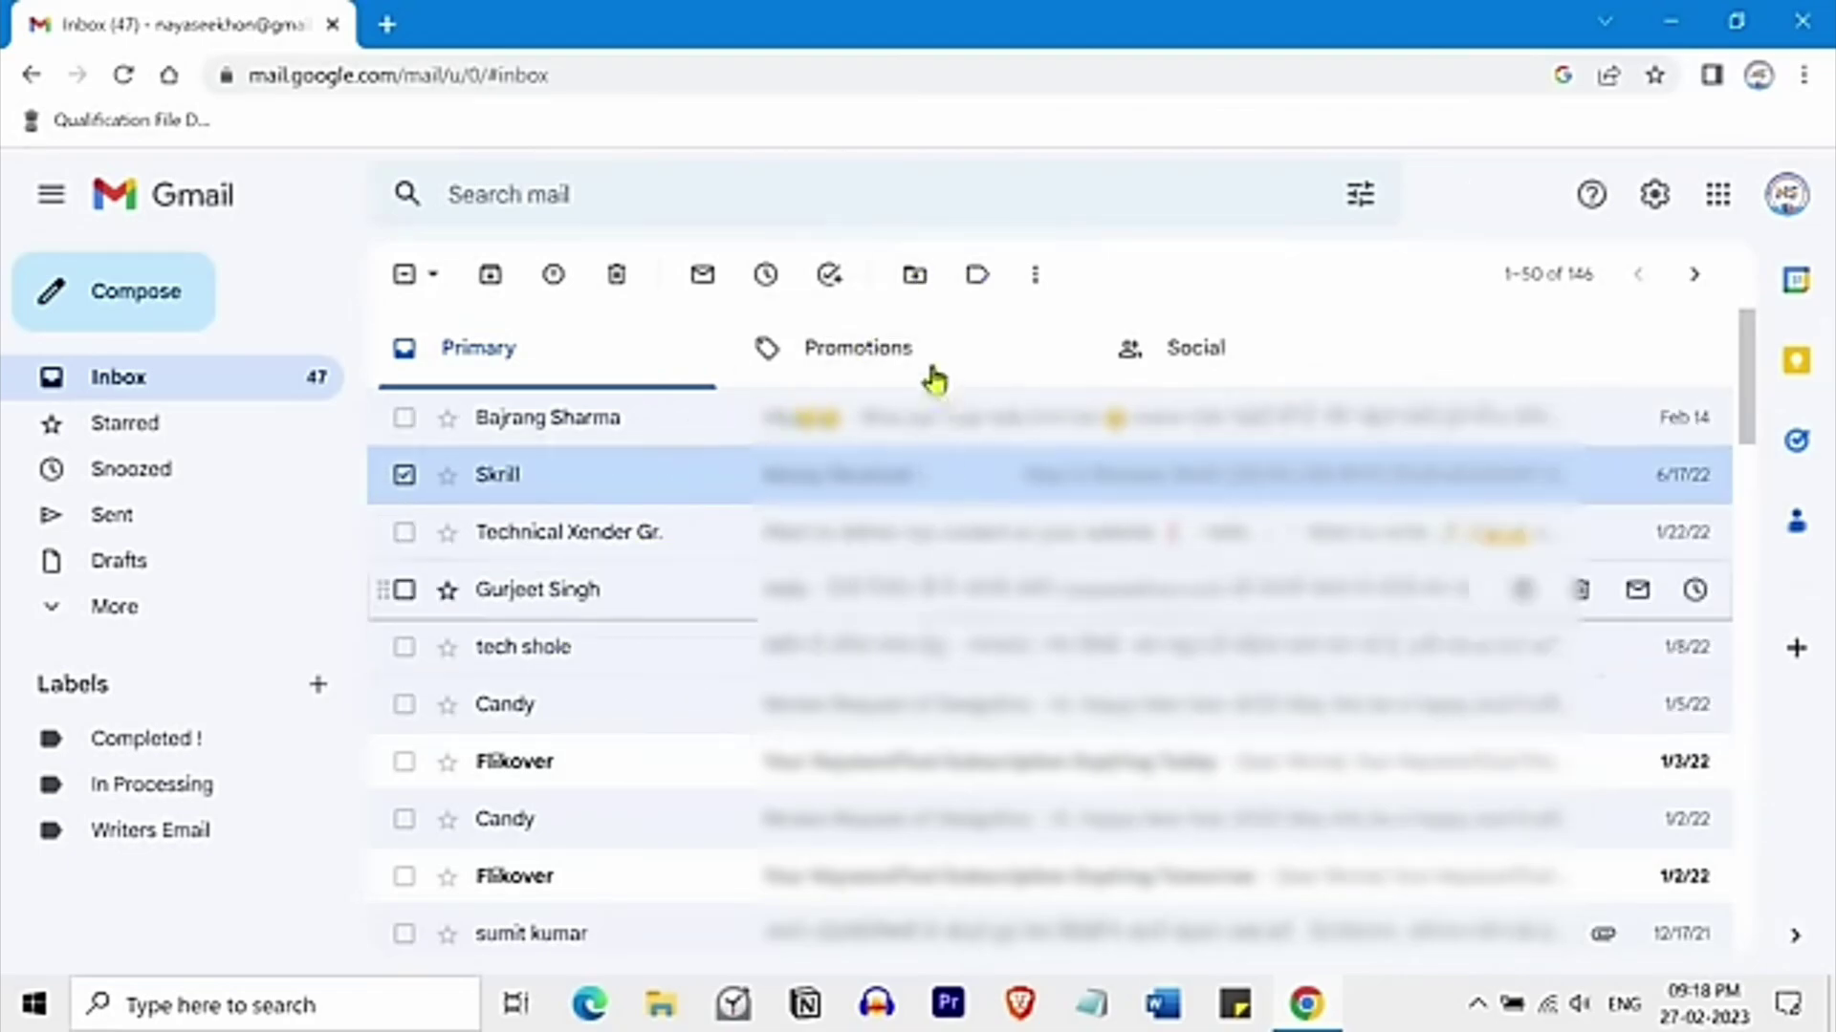
pyautogui.click(918, 282)
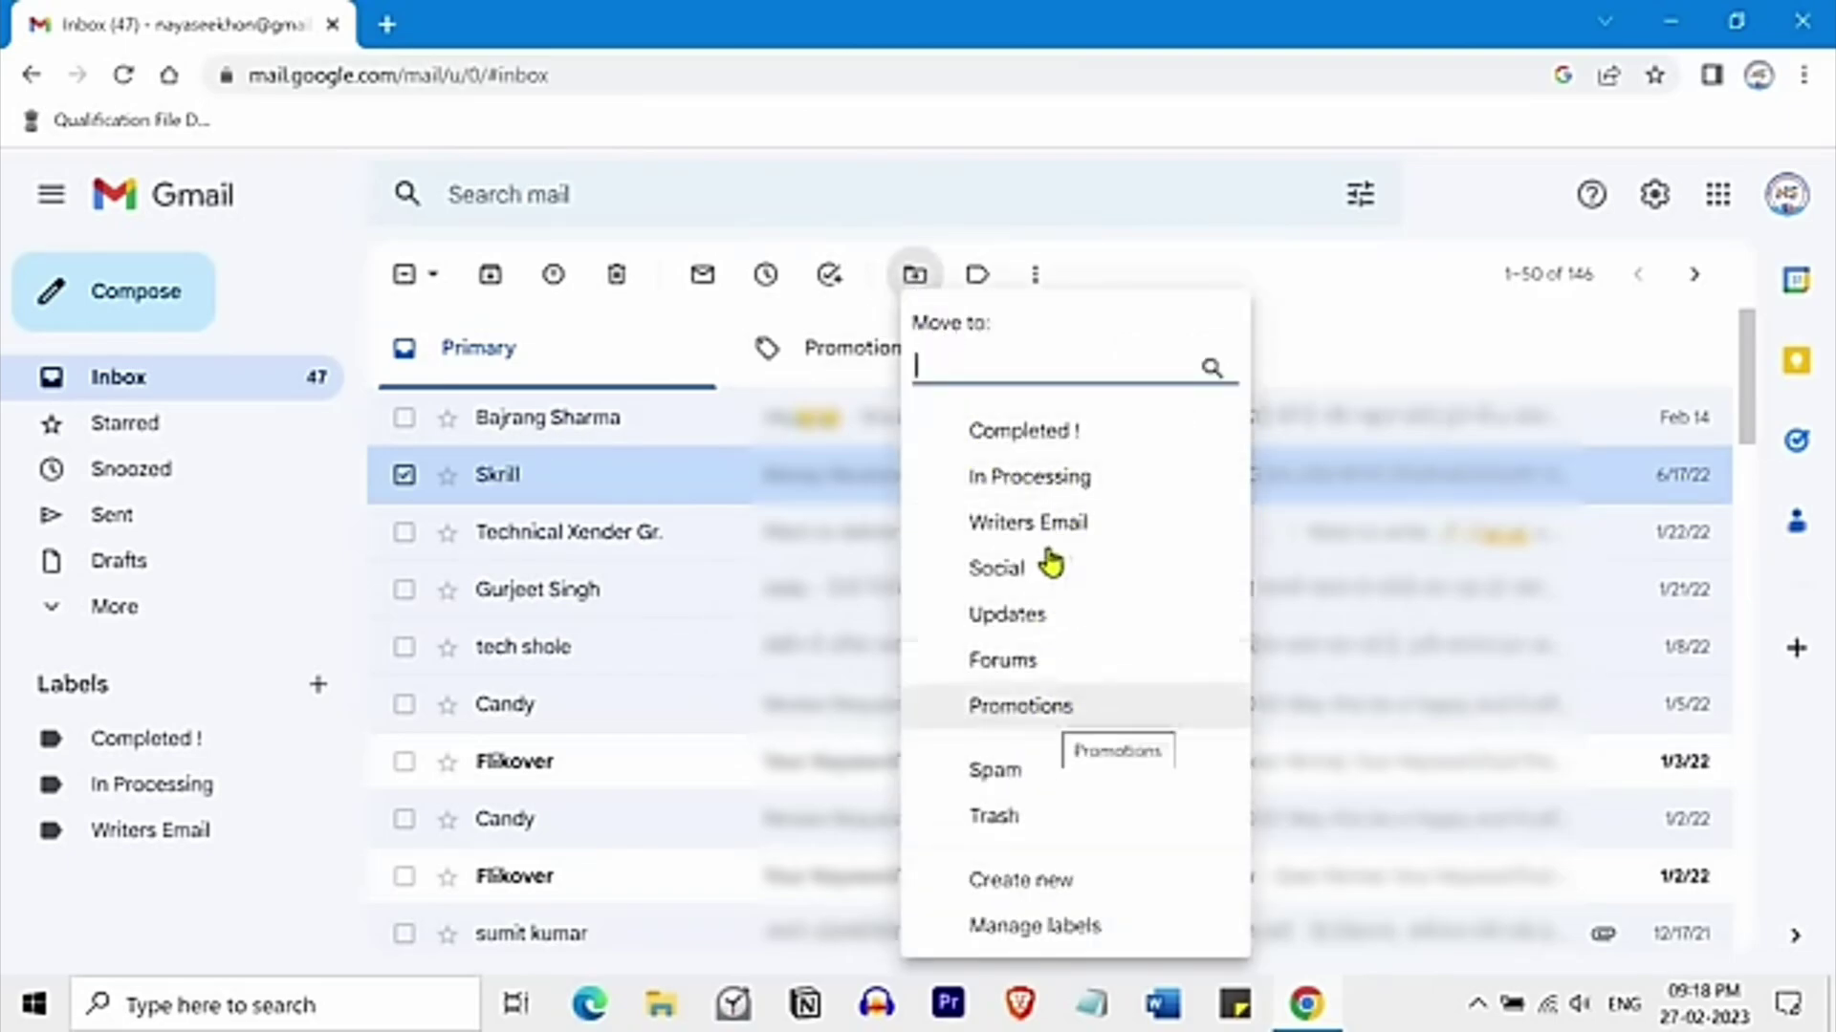
pyautogui.click(994, 275)
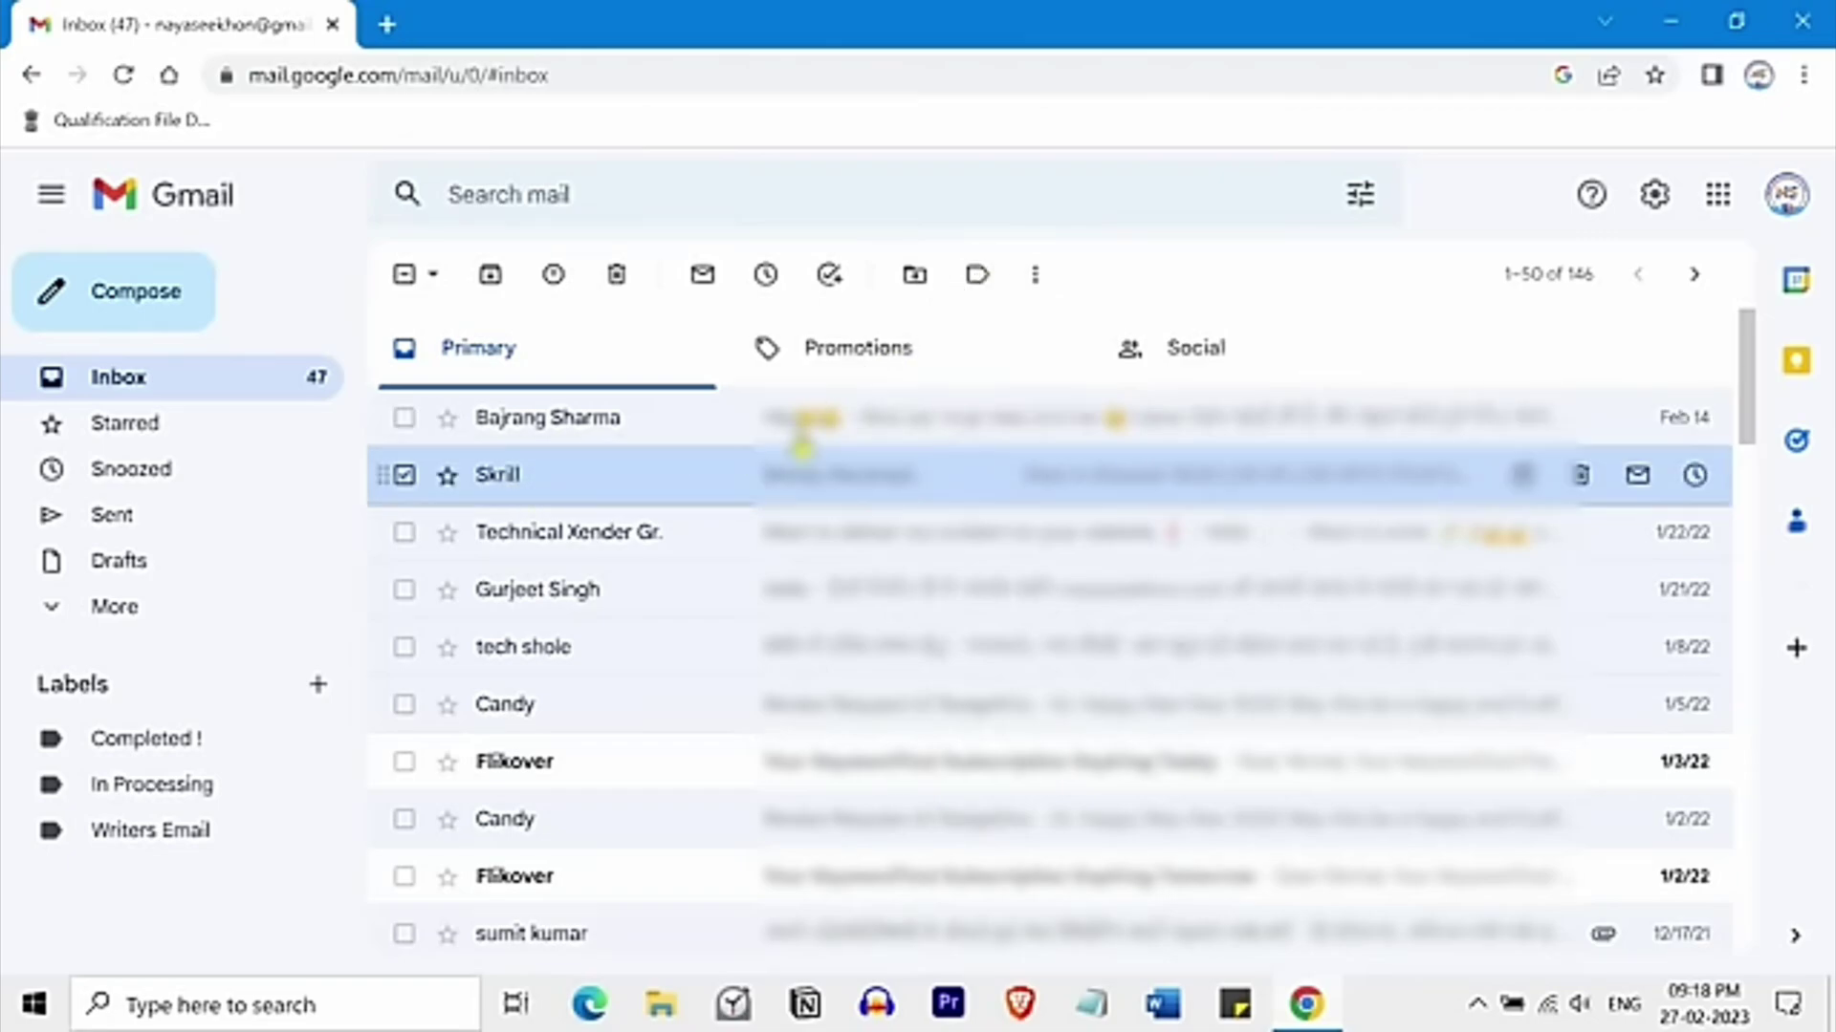
# Apply the Completed ! label to the Skrill conversation.
pyautogui.click(977, 279)
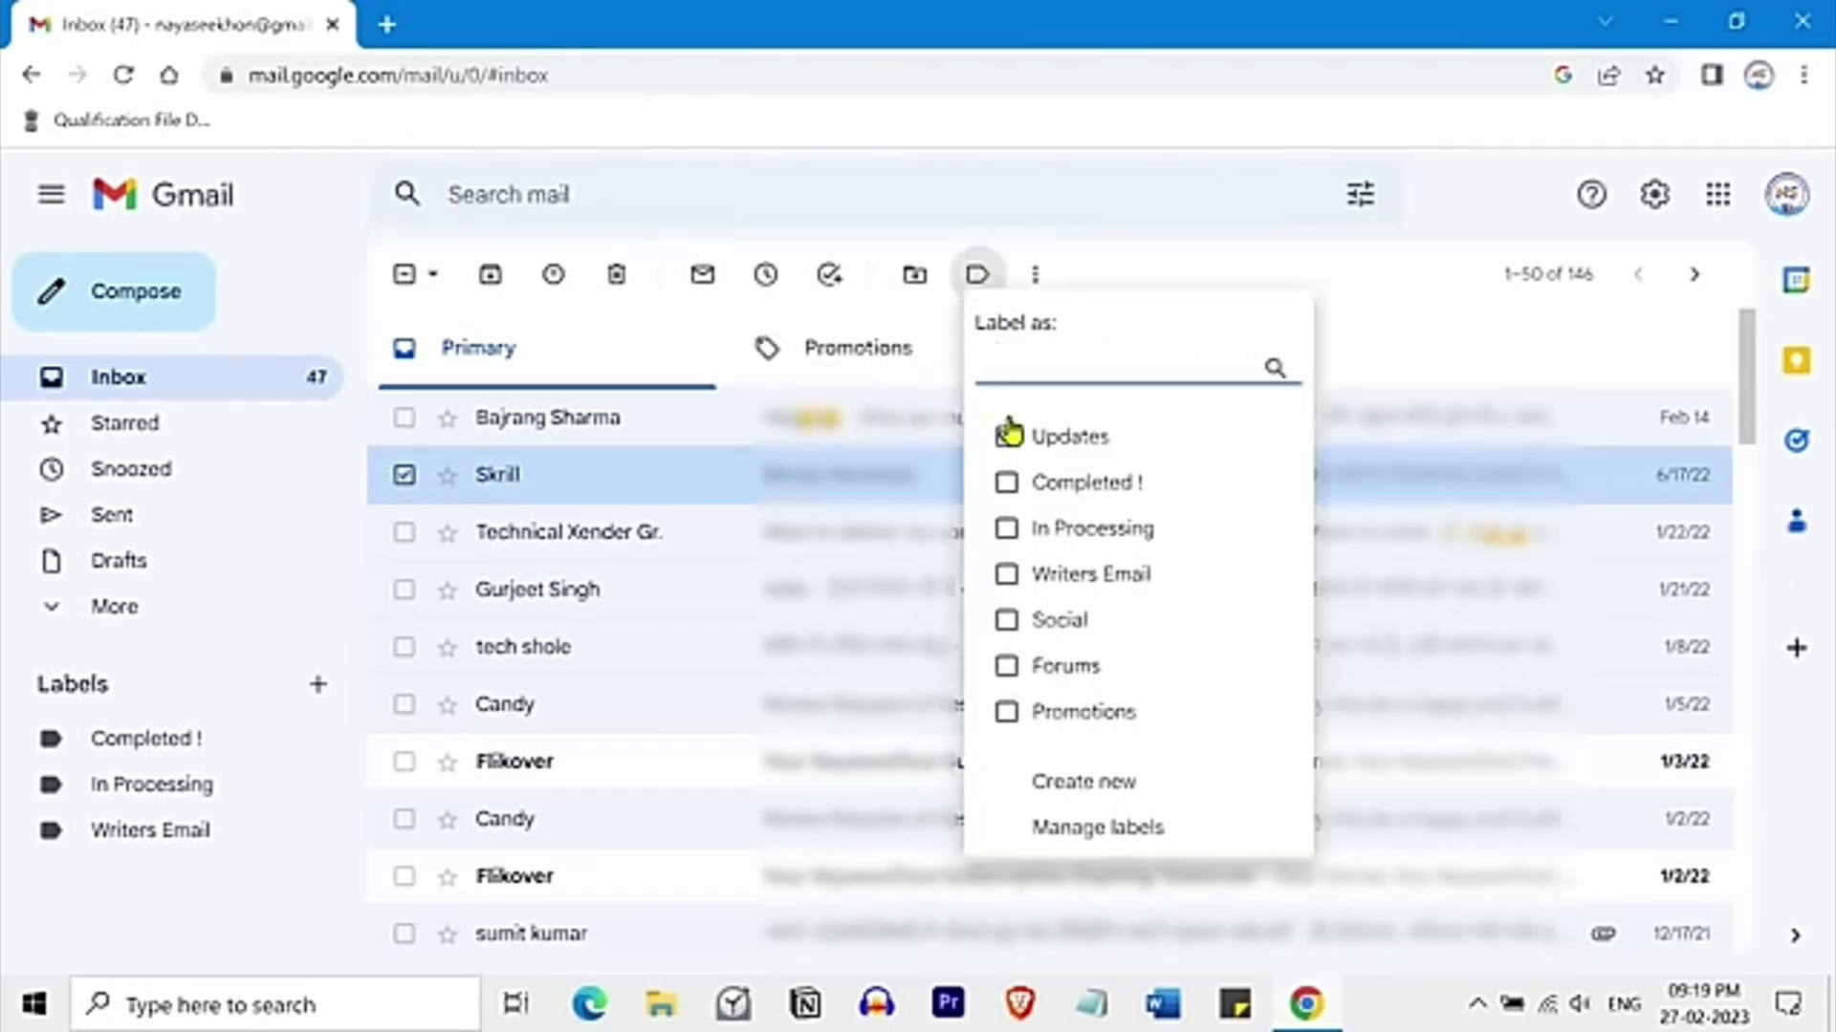
pyautogui.click(1007, 483)
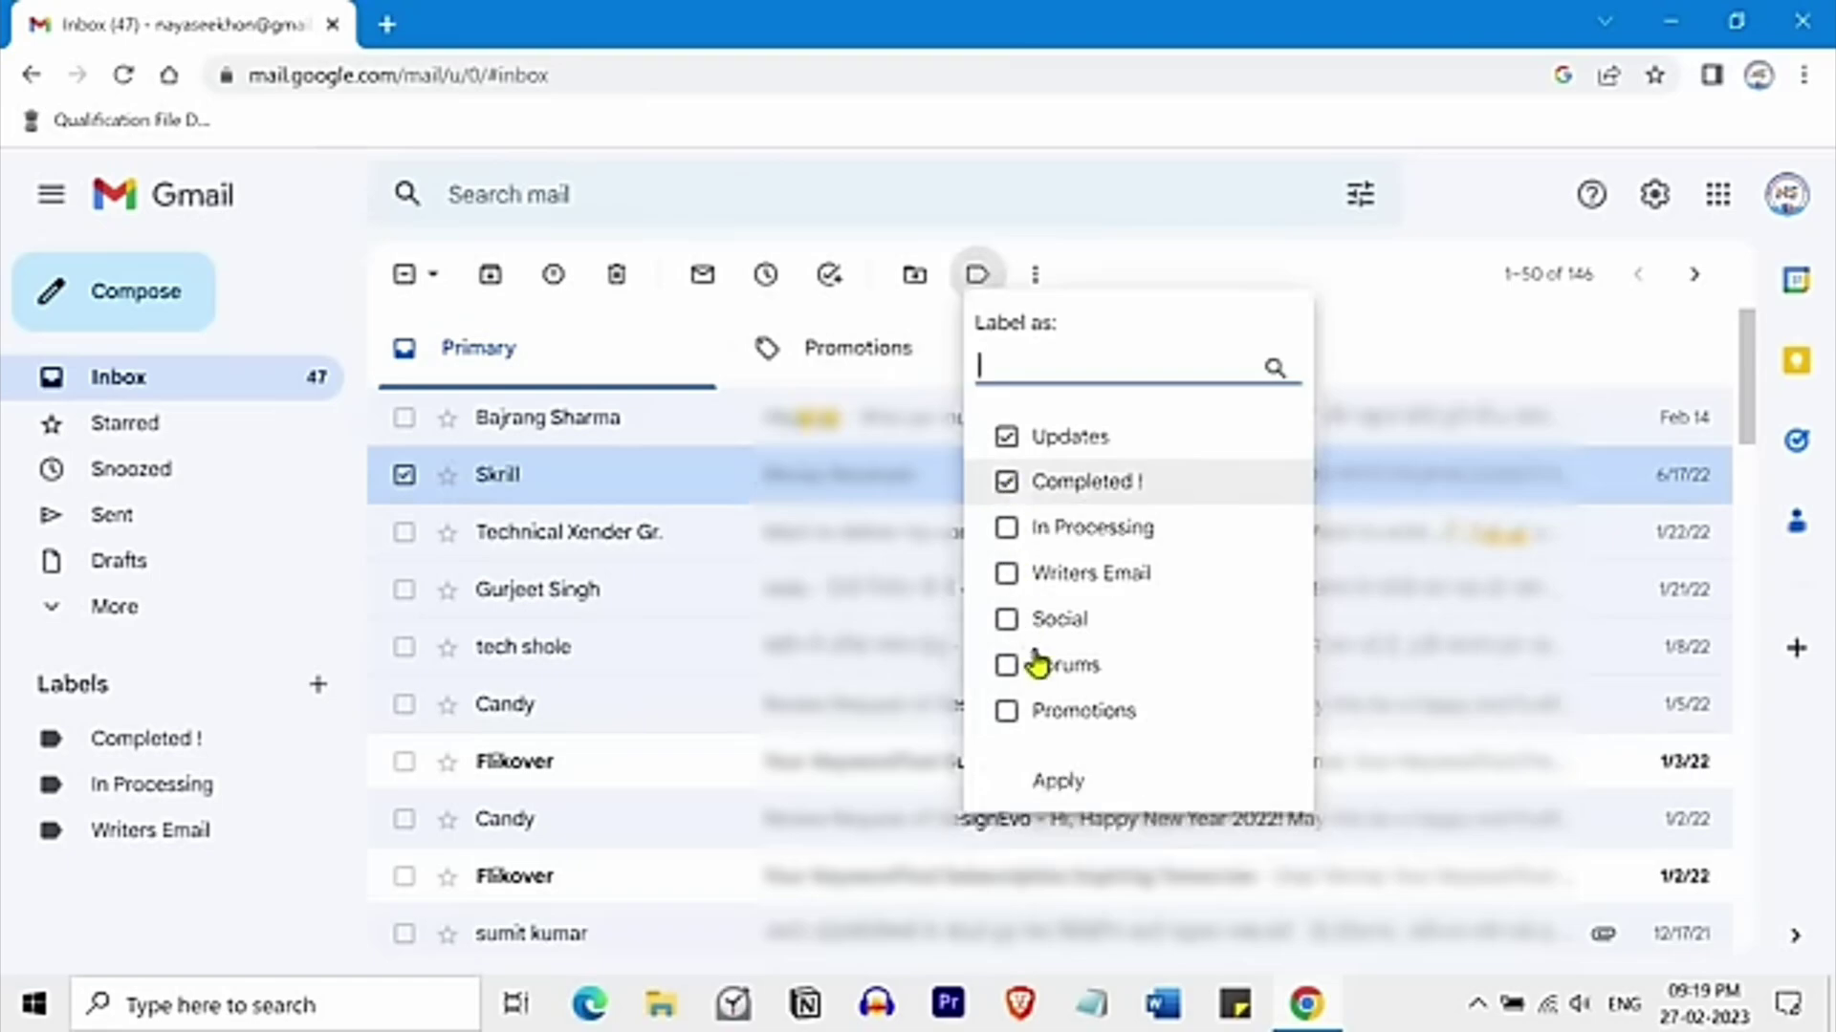
pyautogui.click(1057, 780)
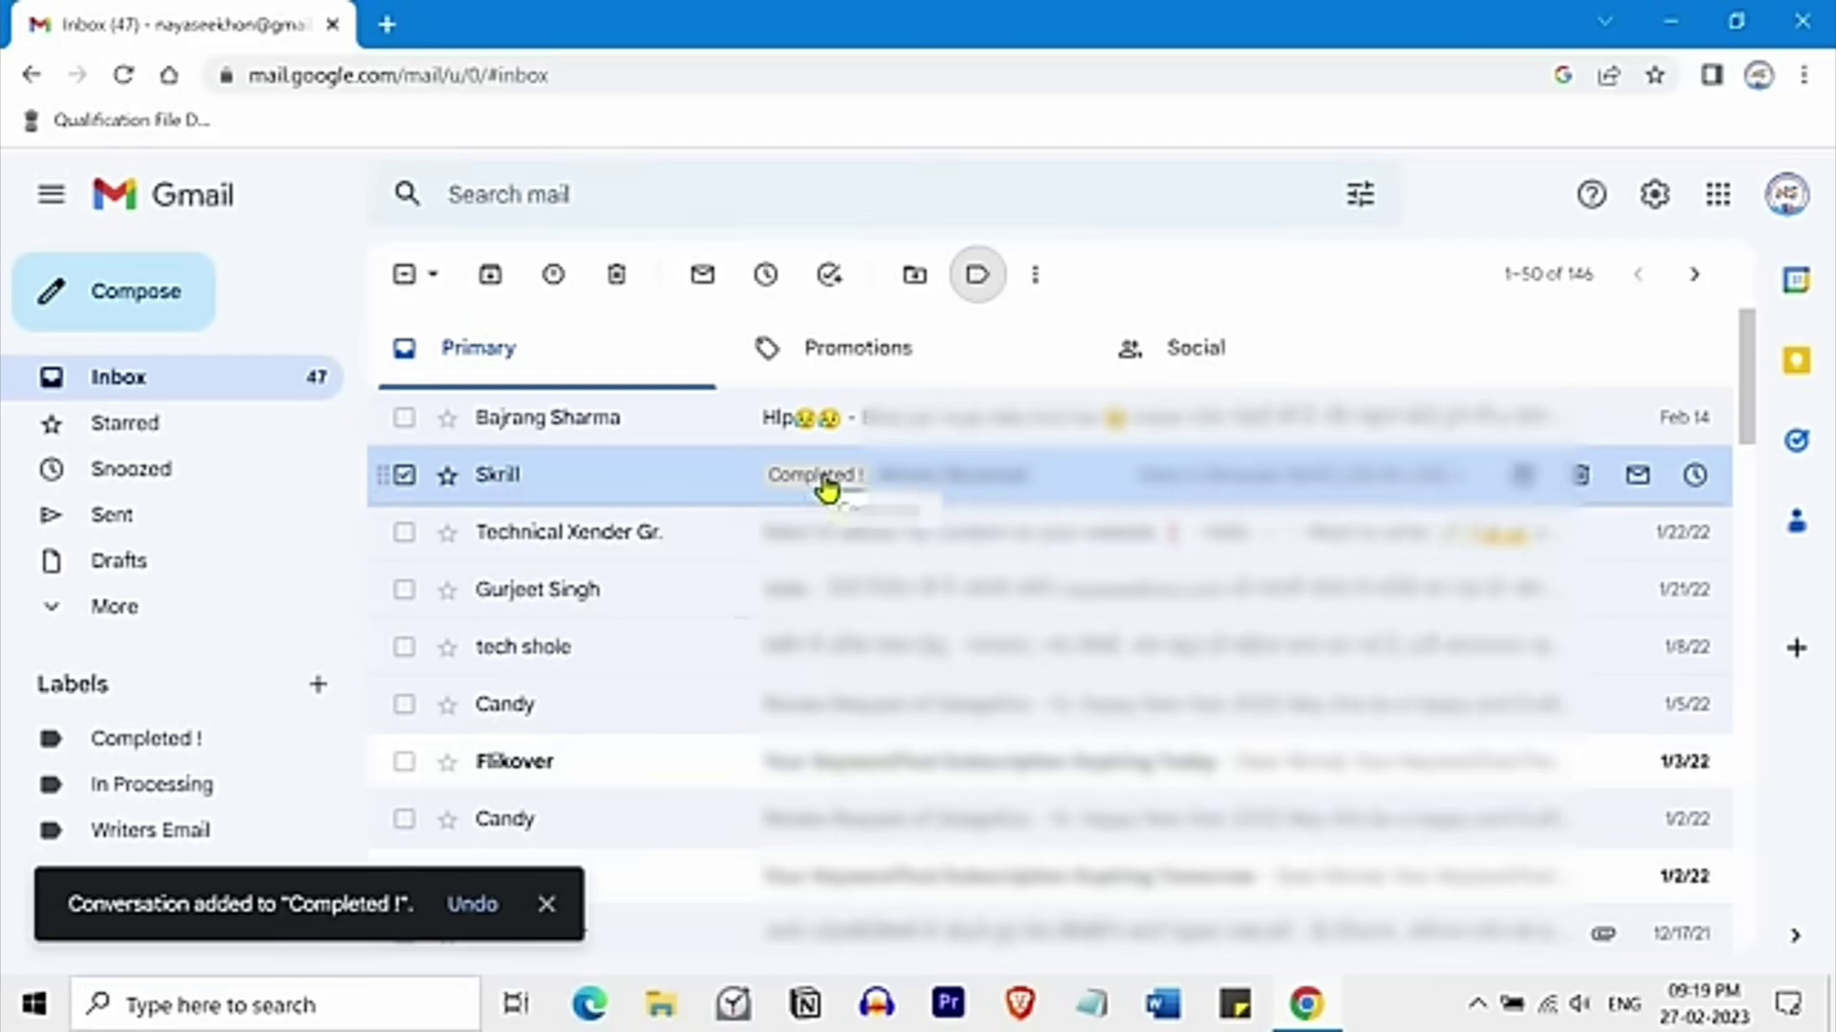
pyautogui.click(1037, 276)
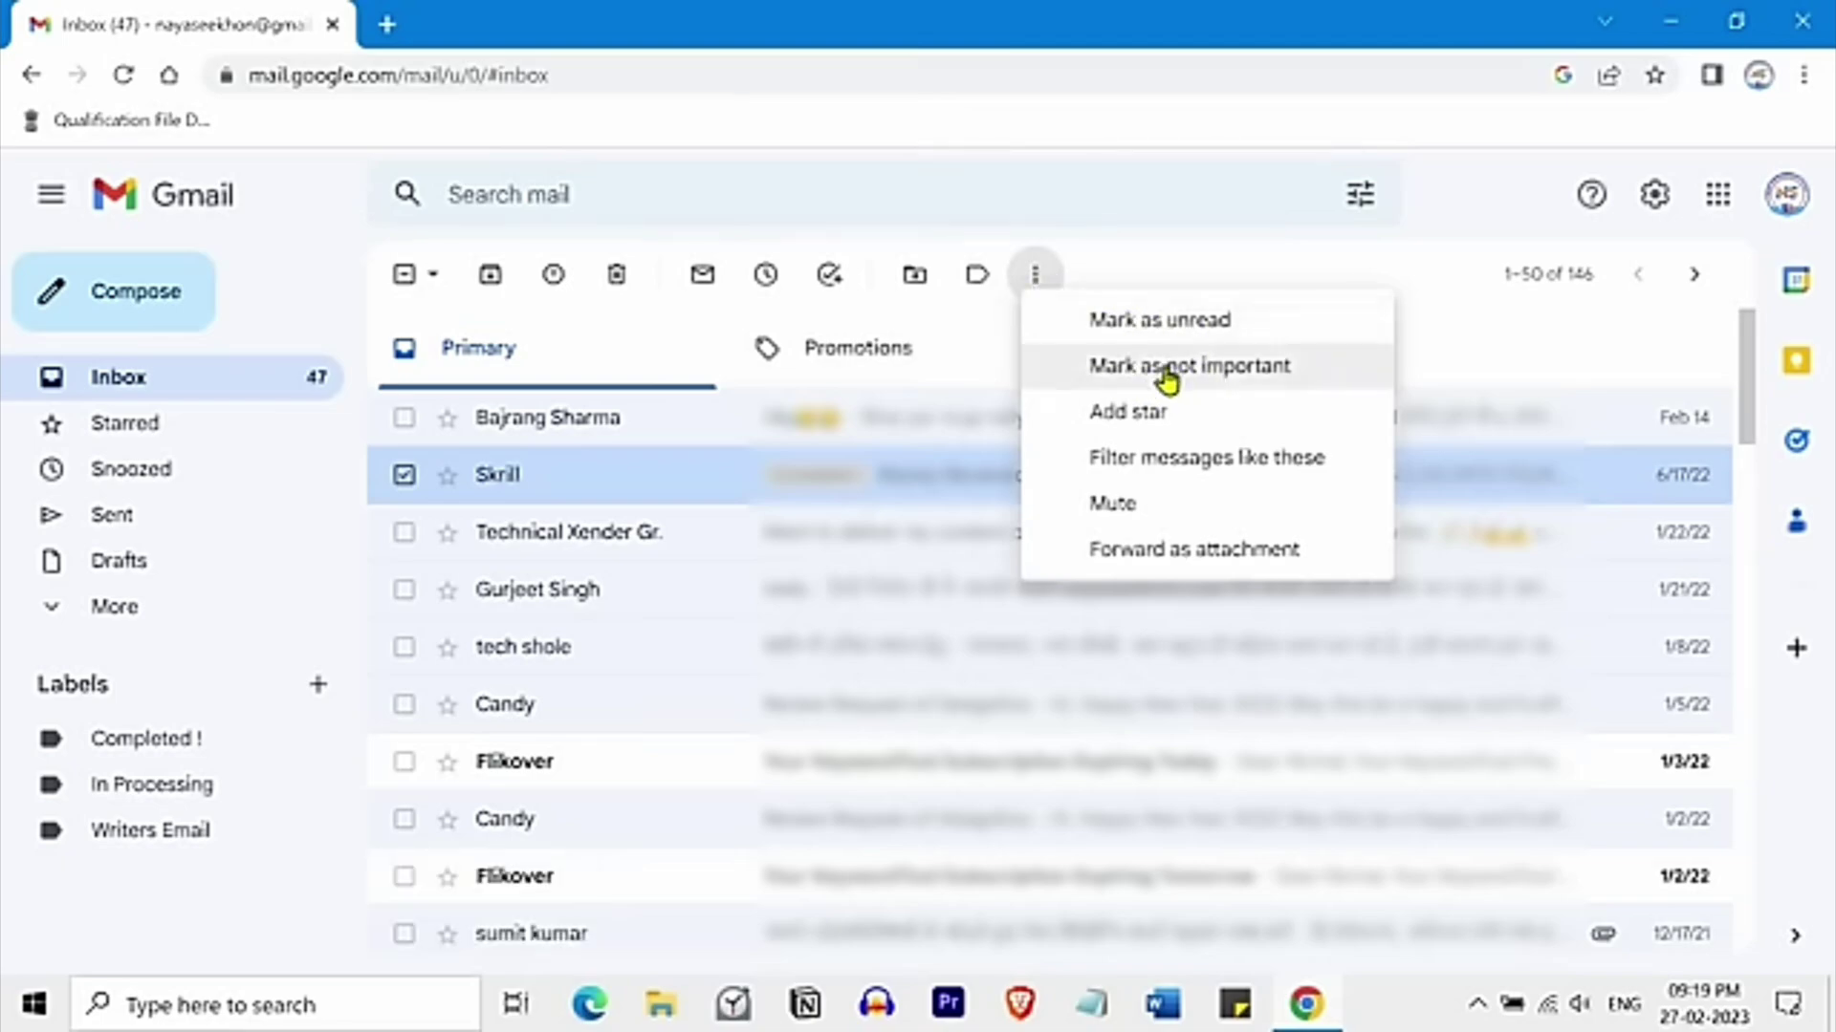
pyautogui.click(1446, 298)
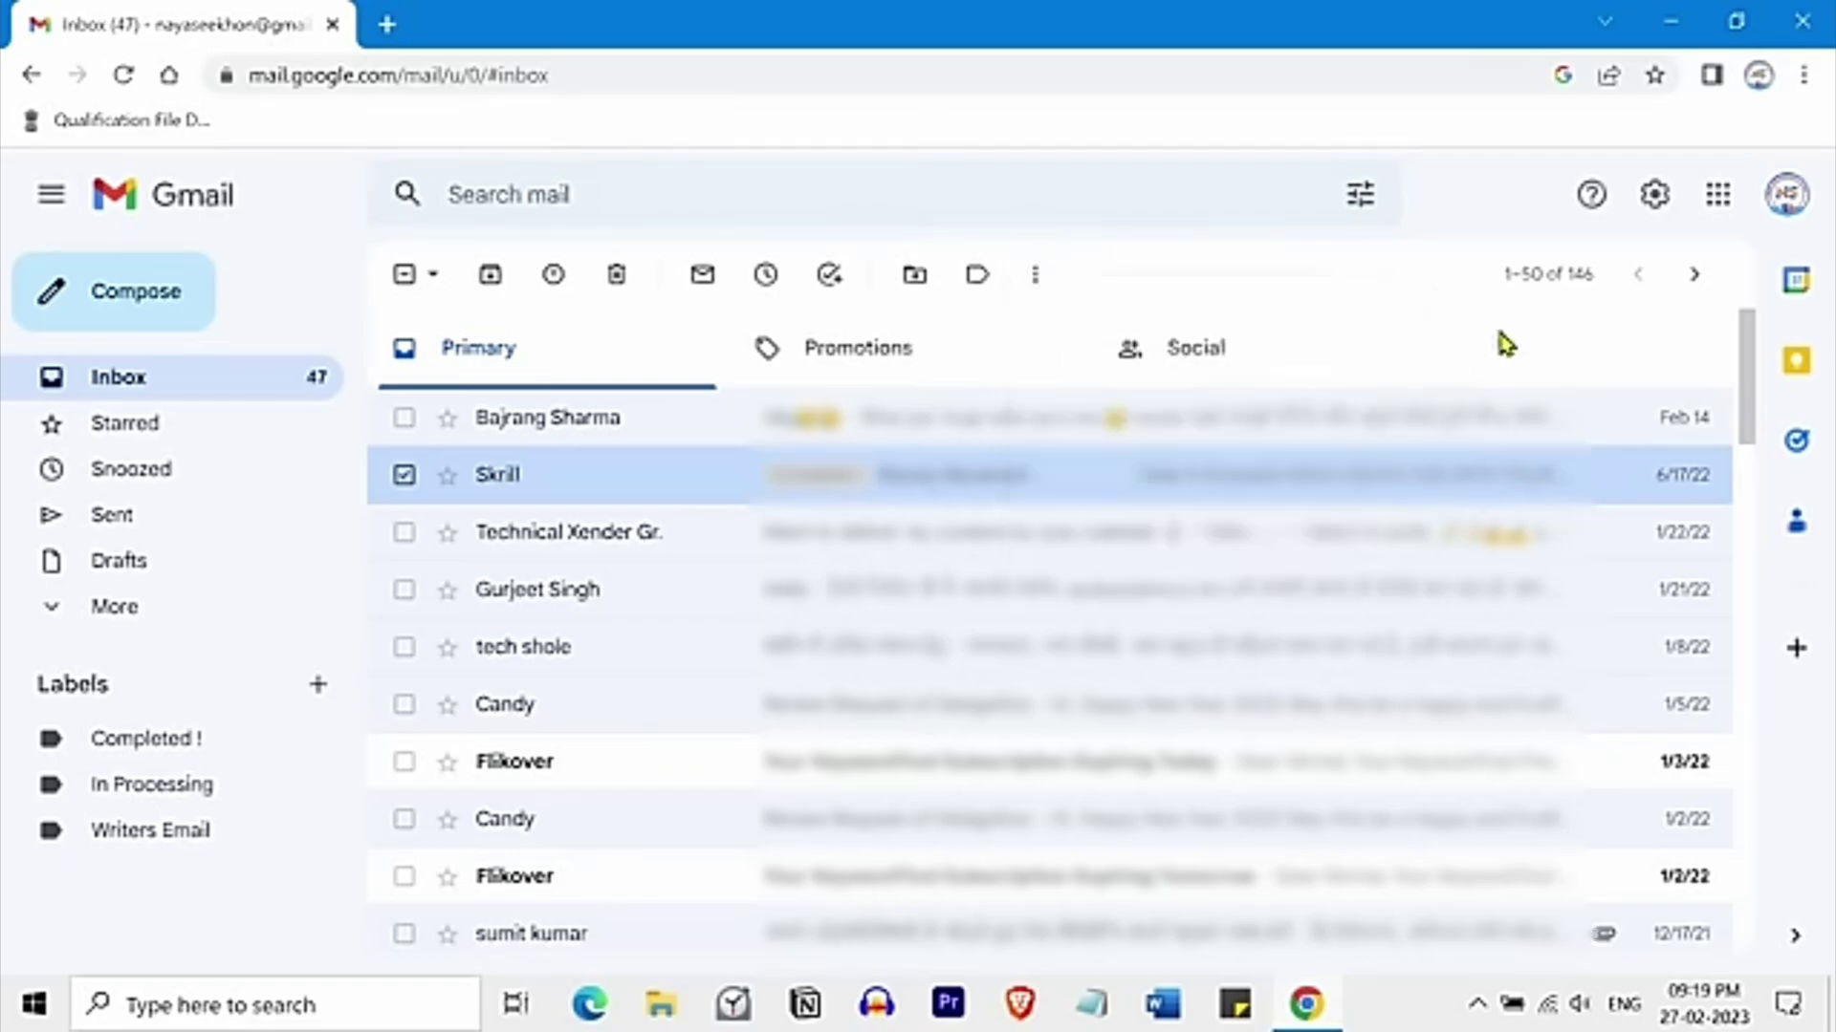
pyautogui.click(1693, 280)
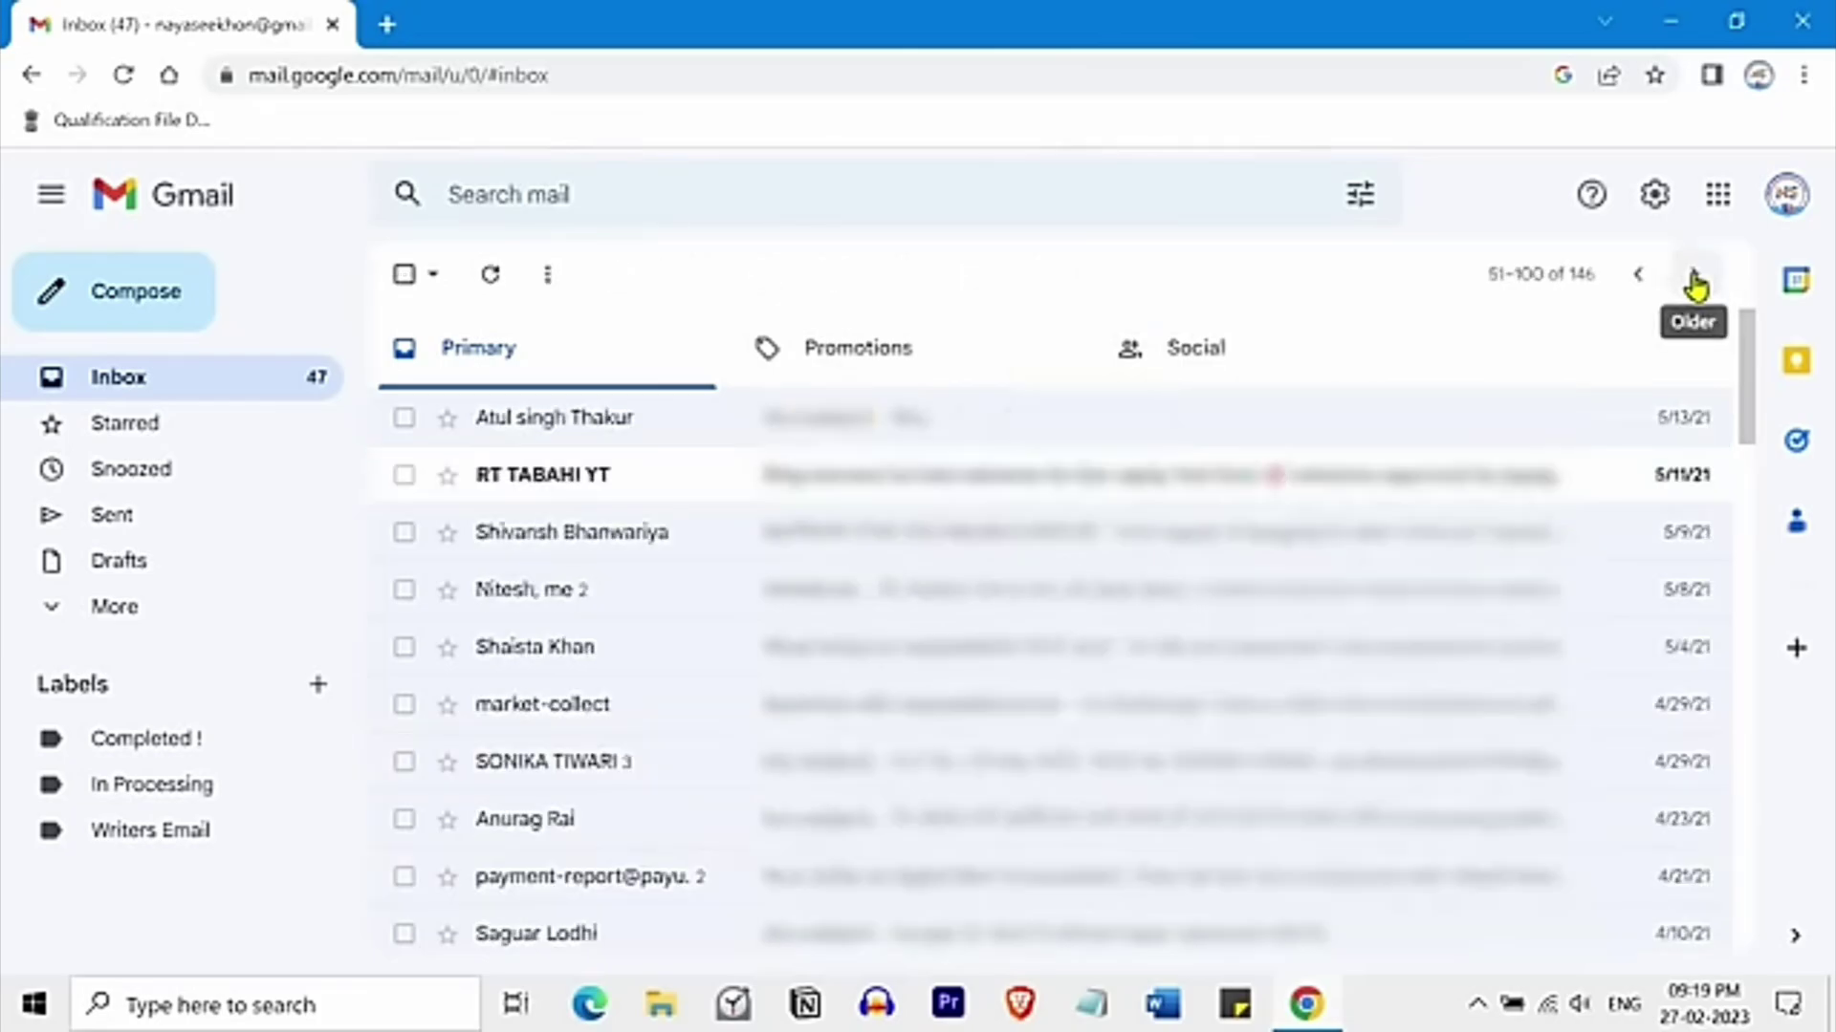
pyautogui.click(1638, 280)
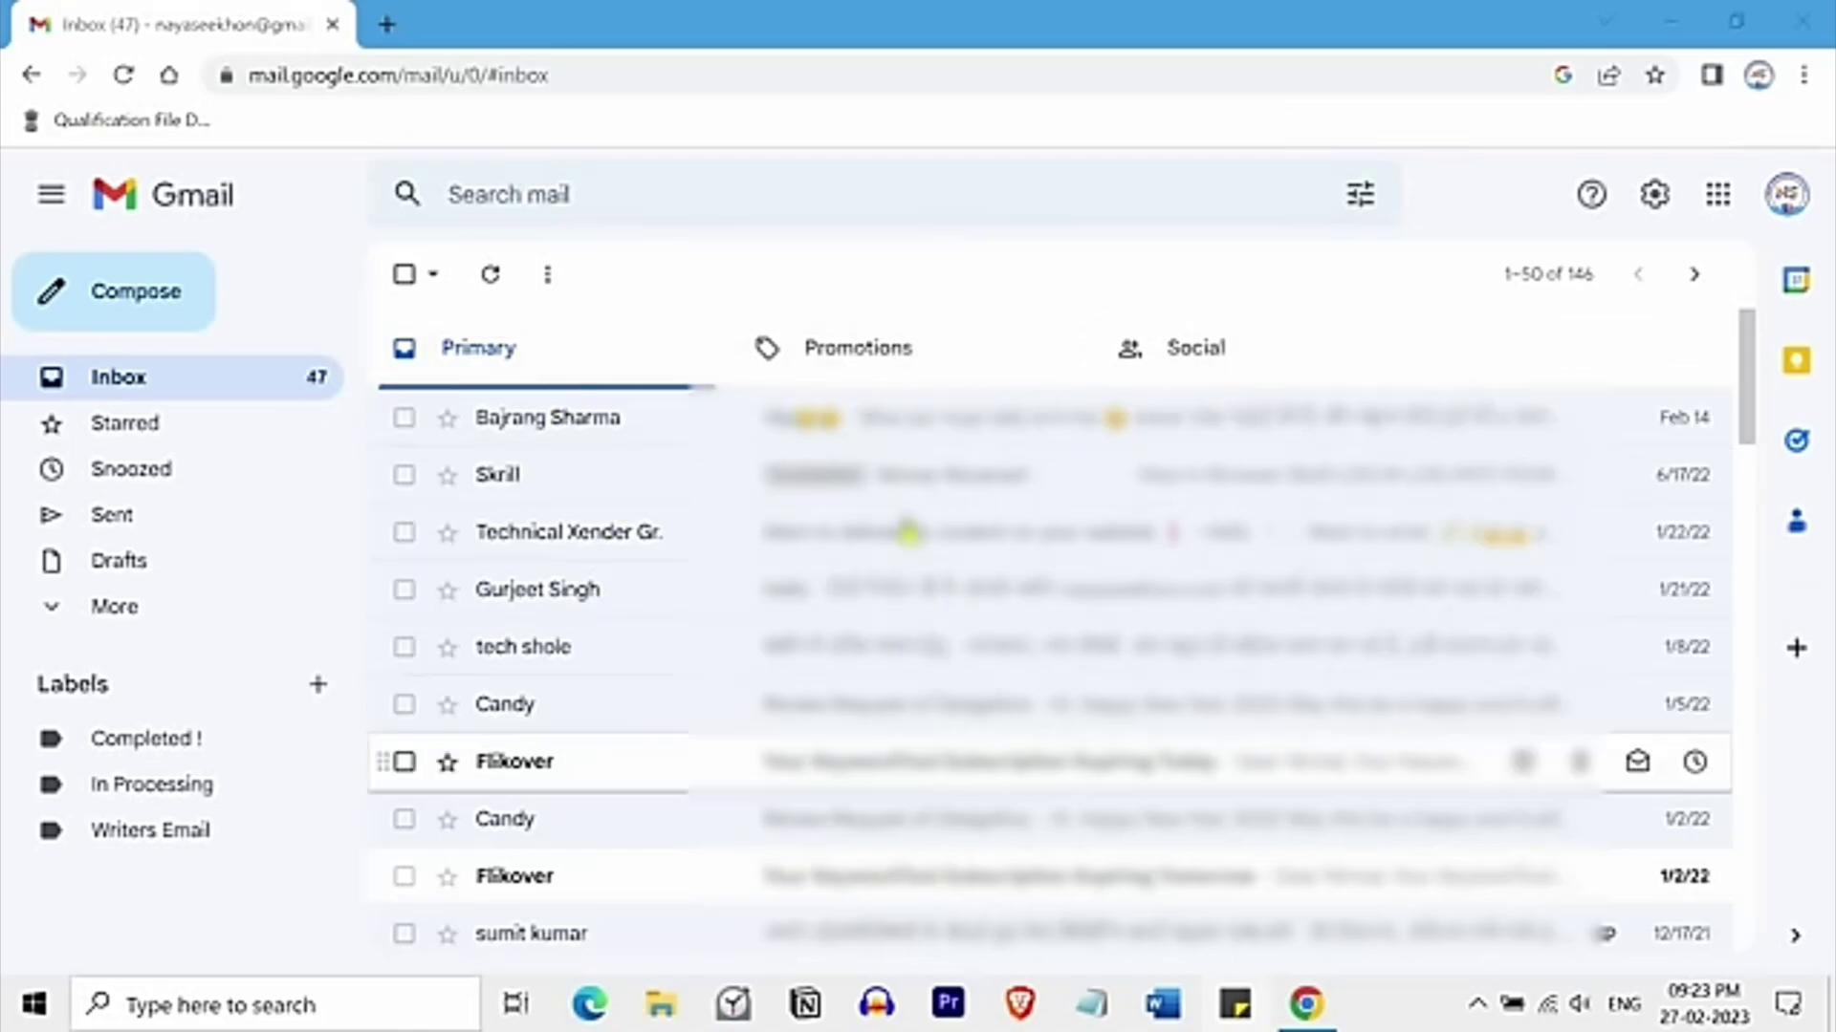
pyautogui.click(903, 374)
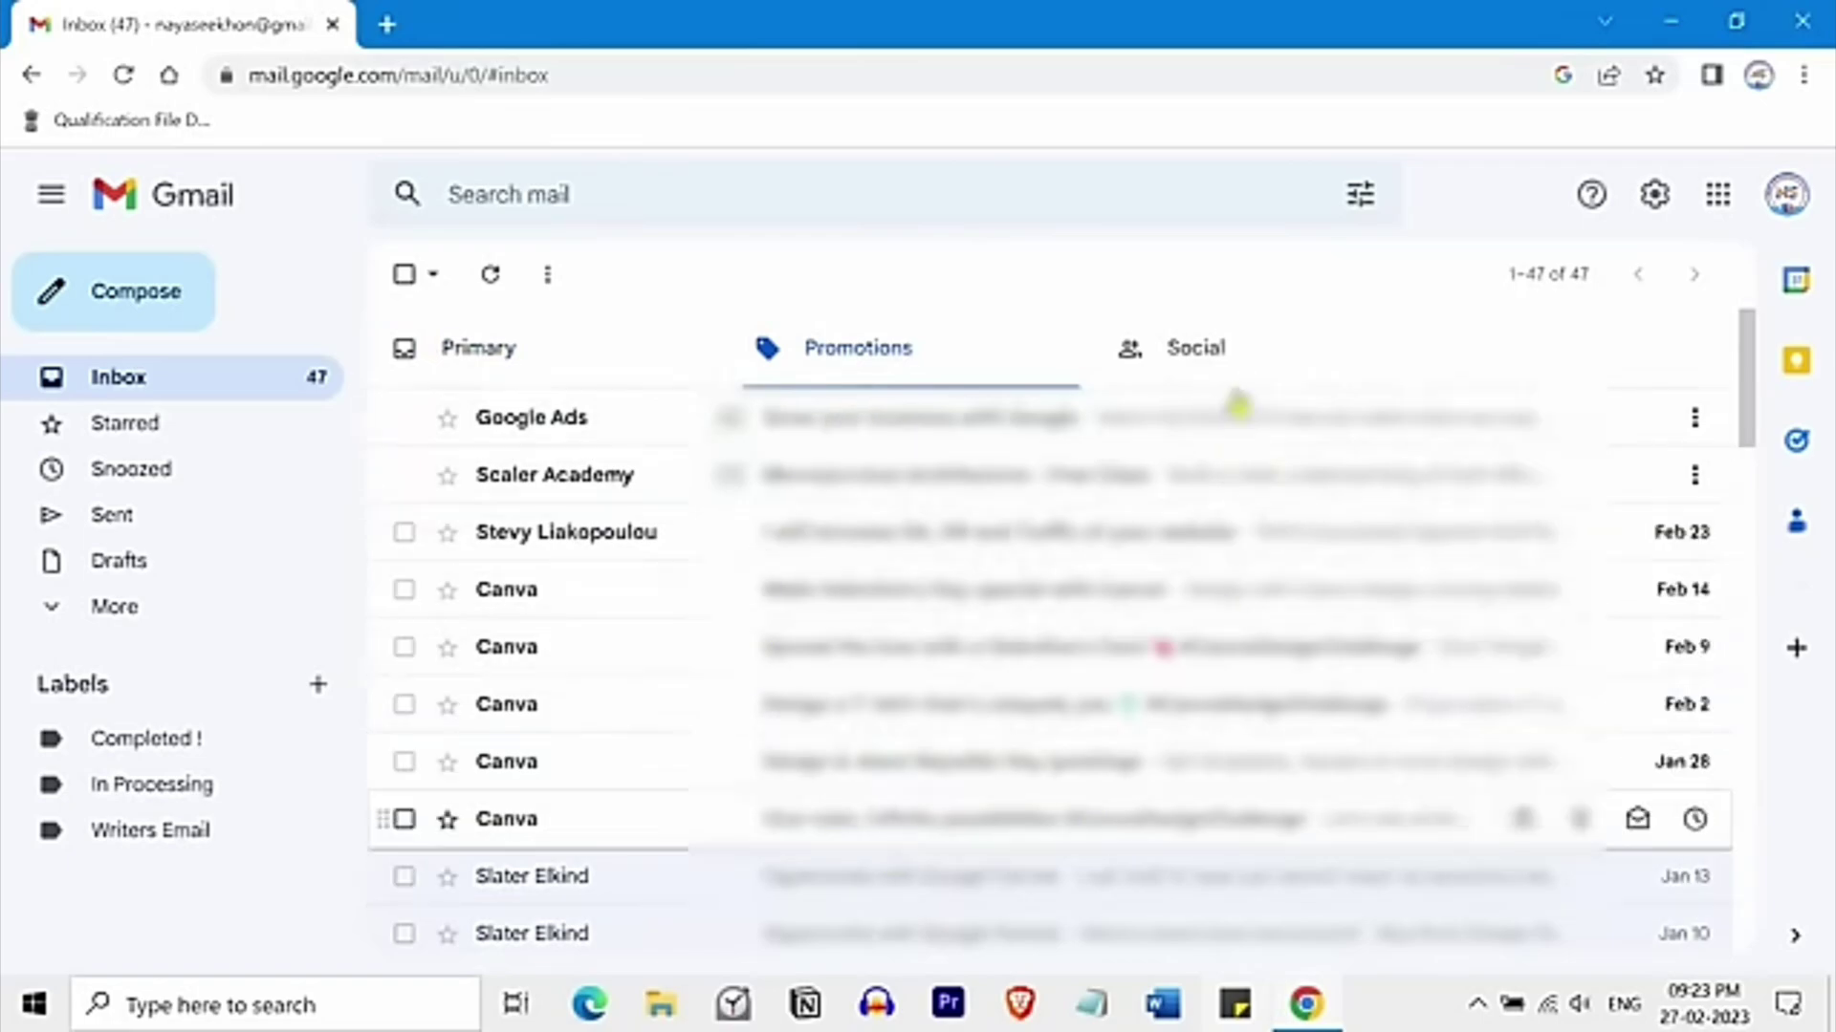
pyautogui.click(1212, 364)
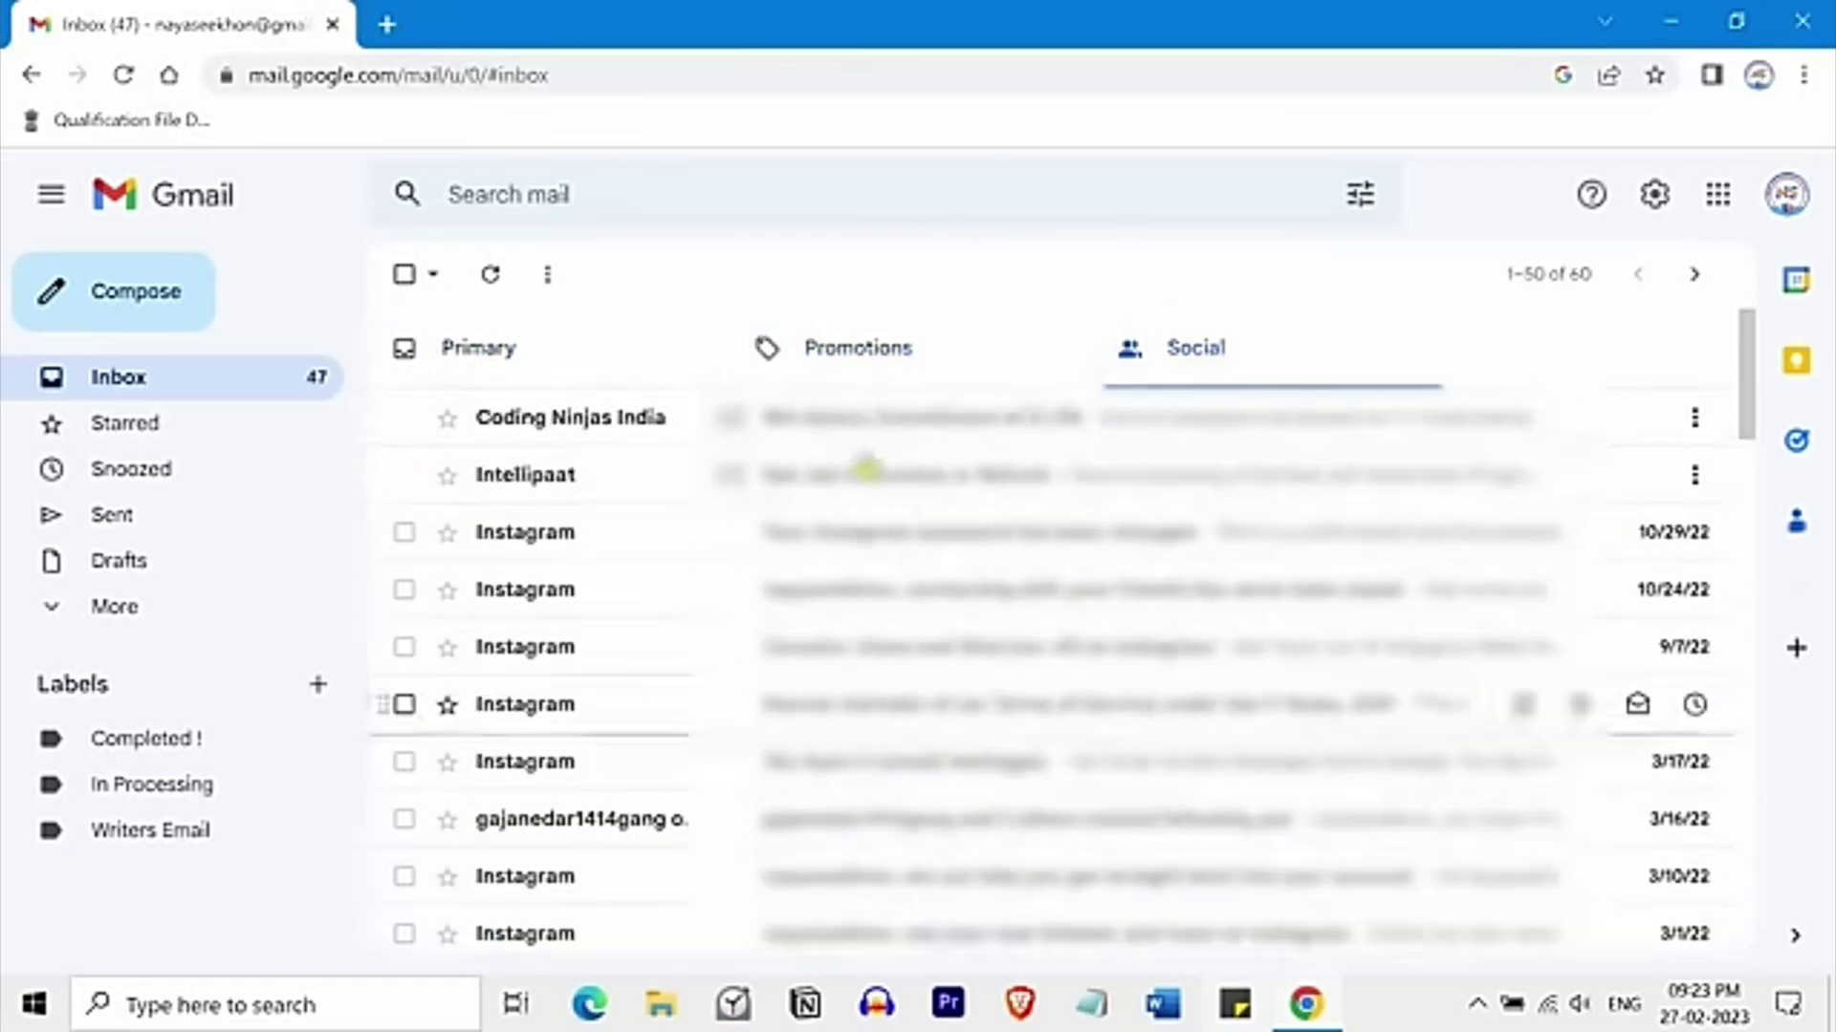
pyautogui.click(571, 371)
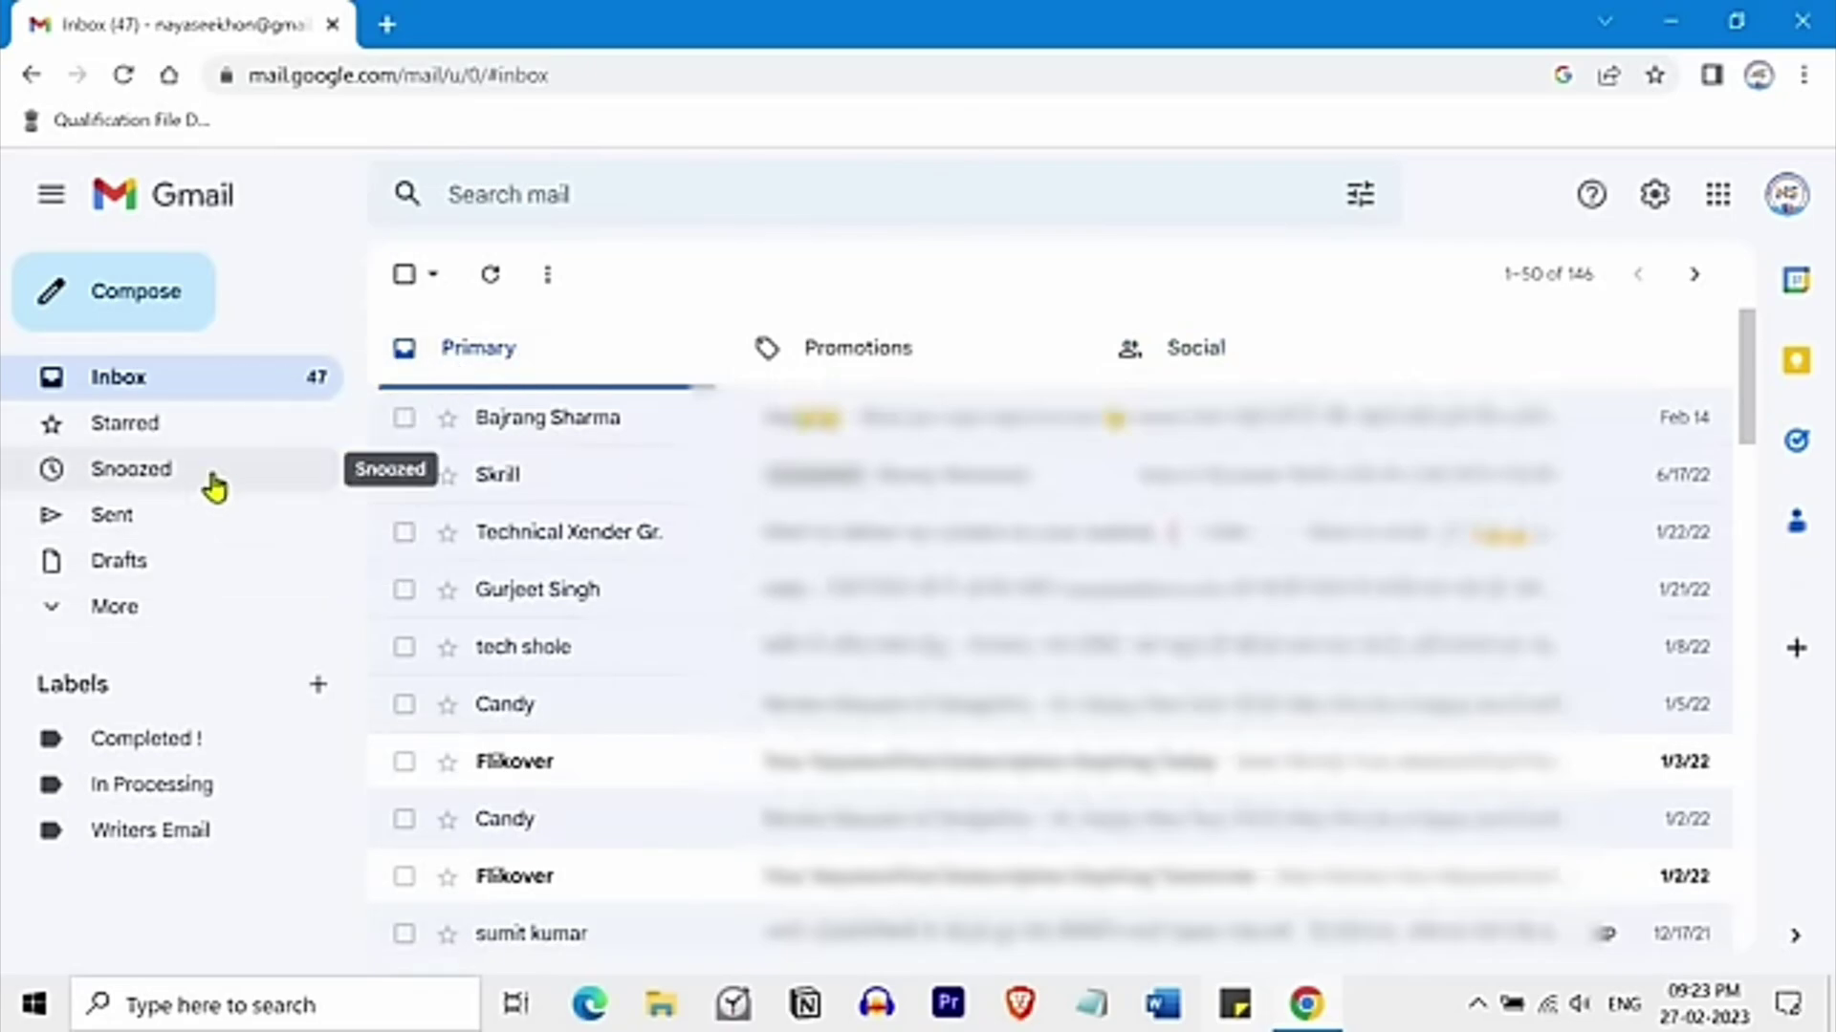
# Browse Sent, Drafts, All Mail and Spam, ending in the Trash with 35 conversations.
pyautogui.click(212, 521)
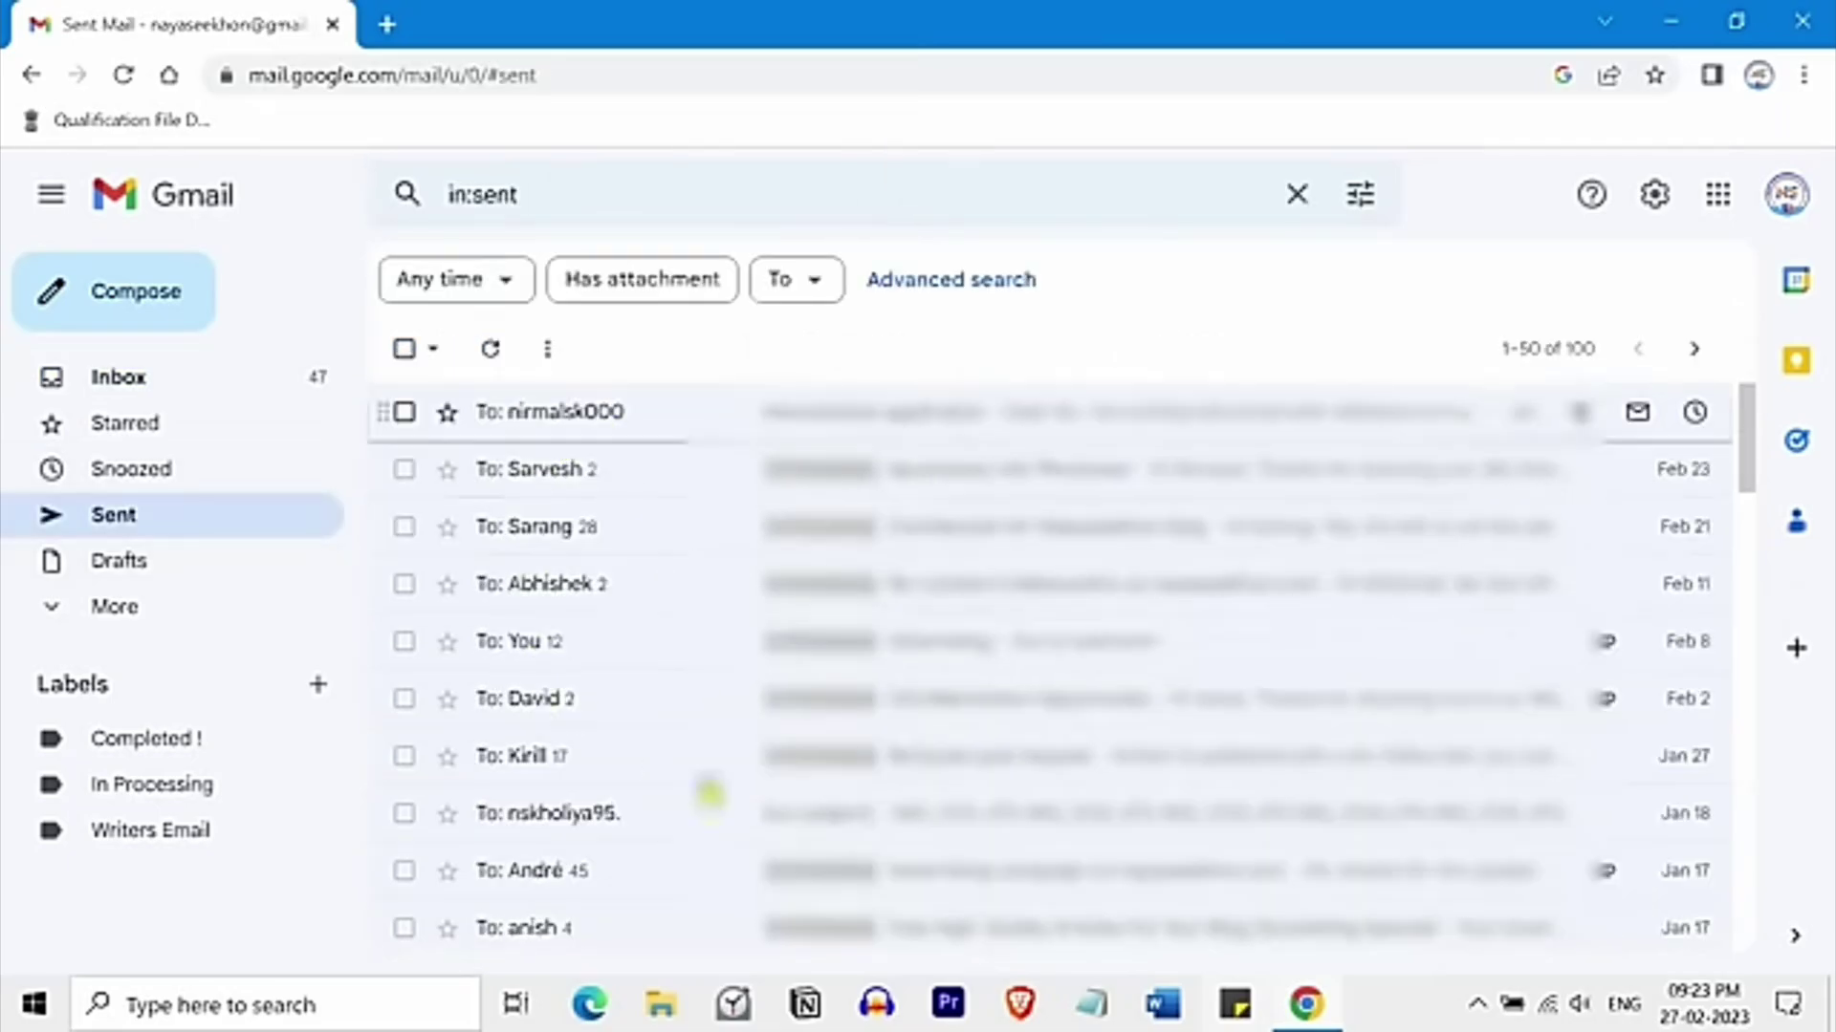
pyautogui.click(170, 572)
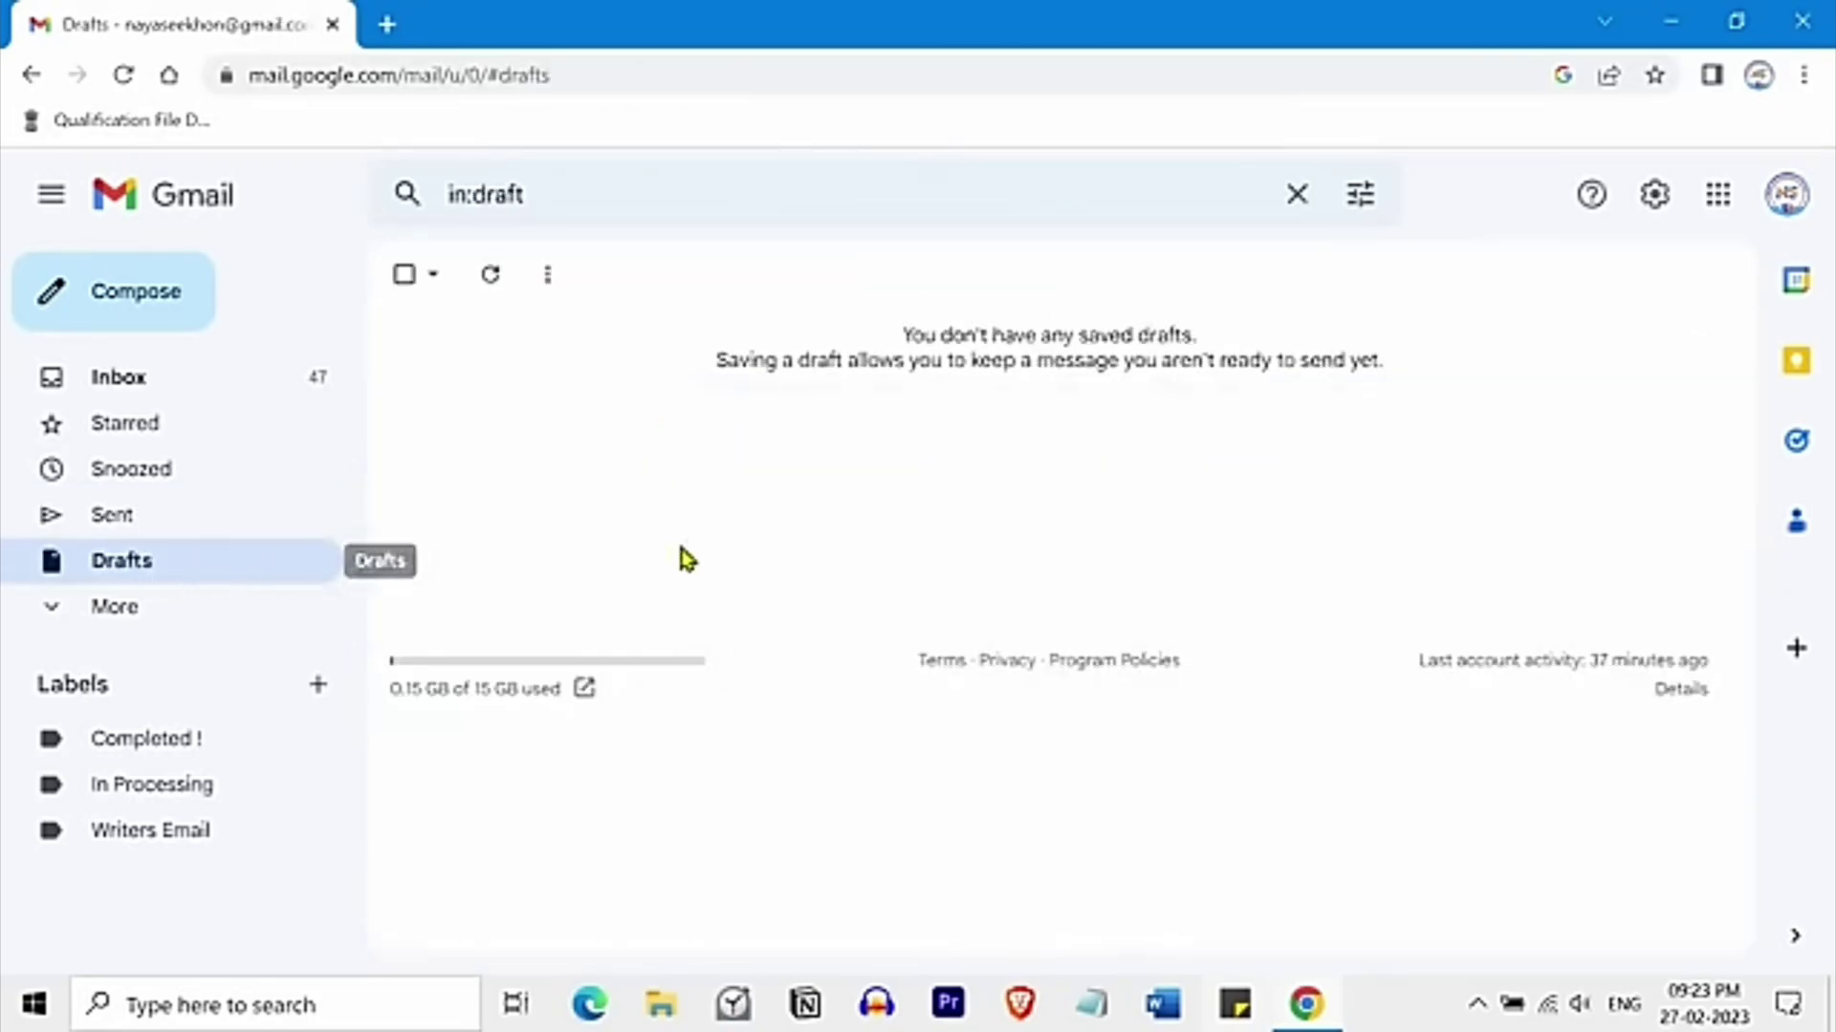
pyautogui.click(136, 612)
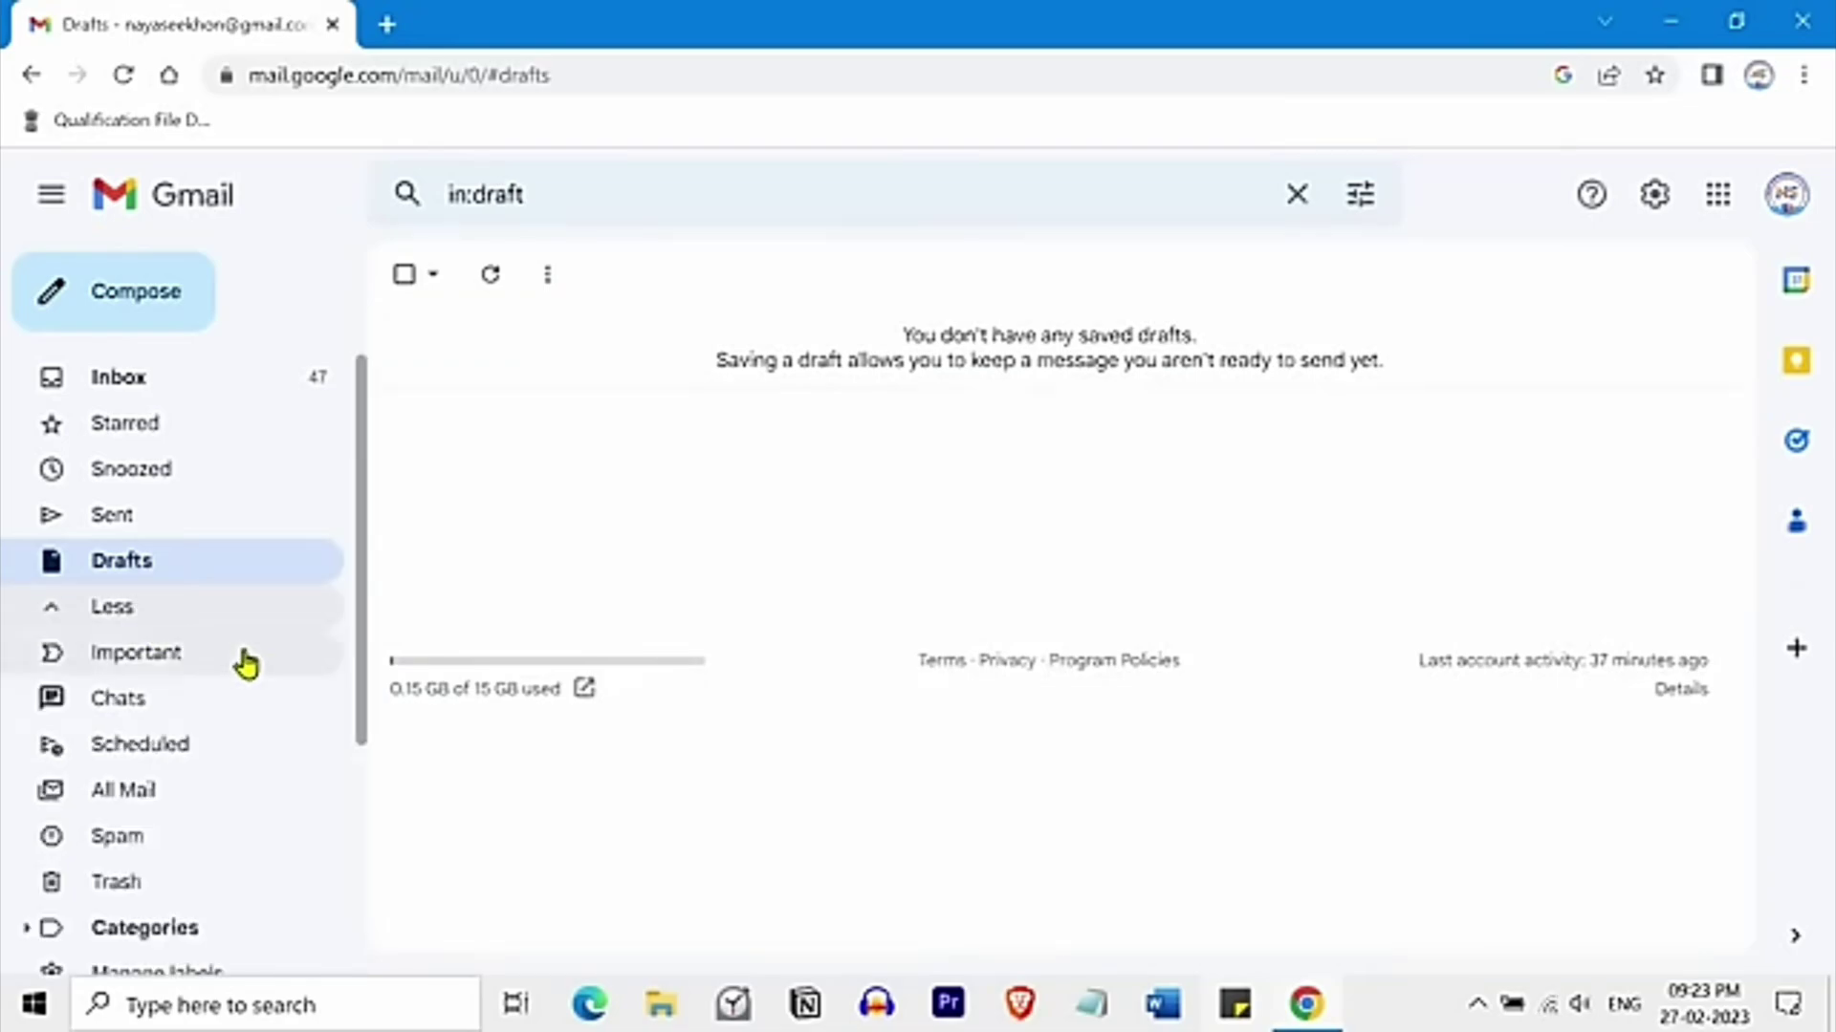
pyautogui.scroll(-2, 239, 650)
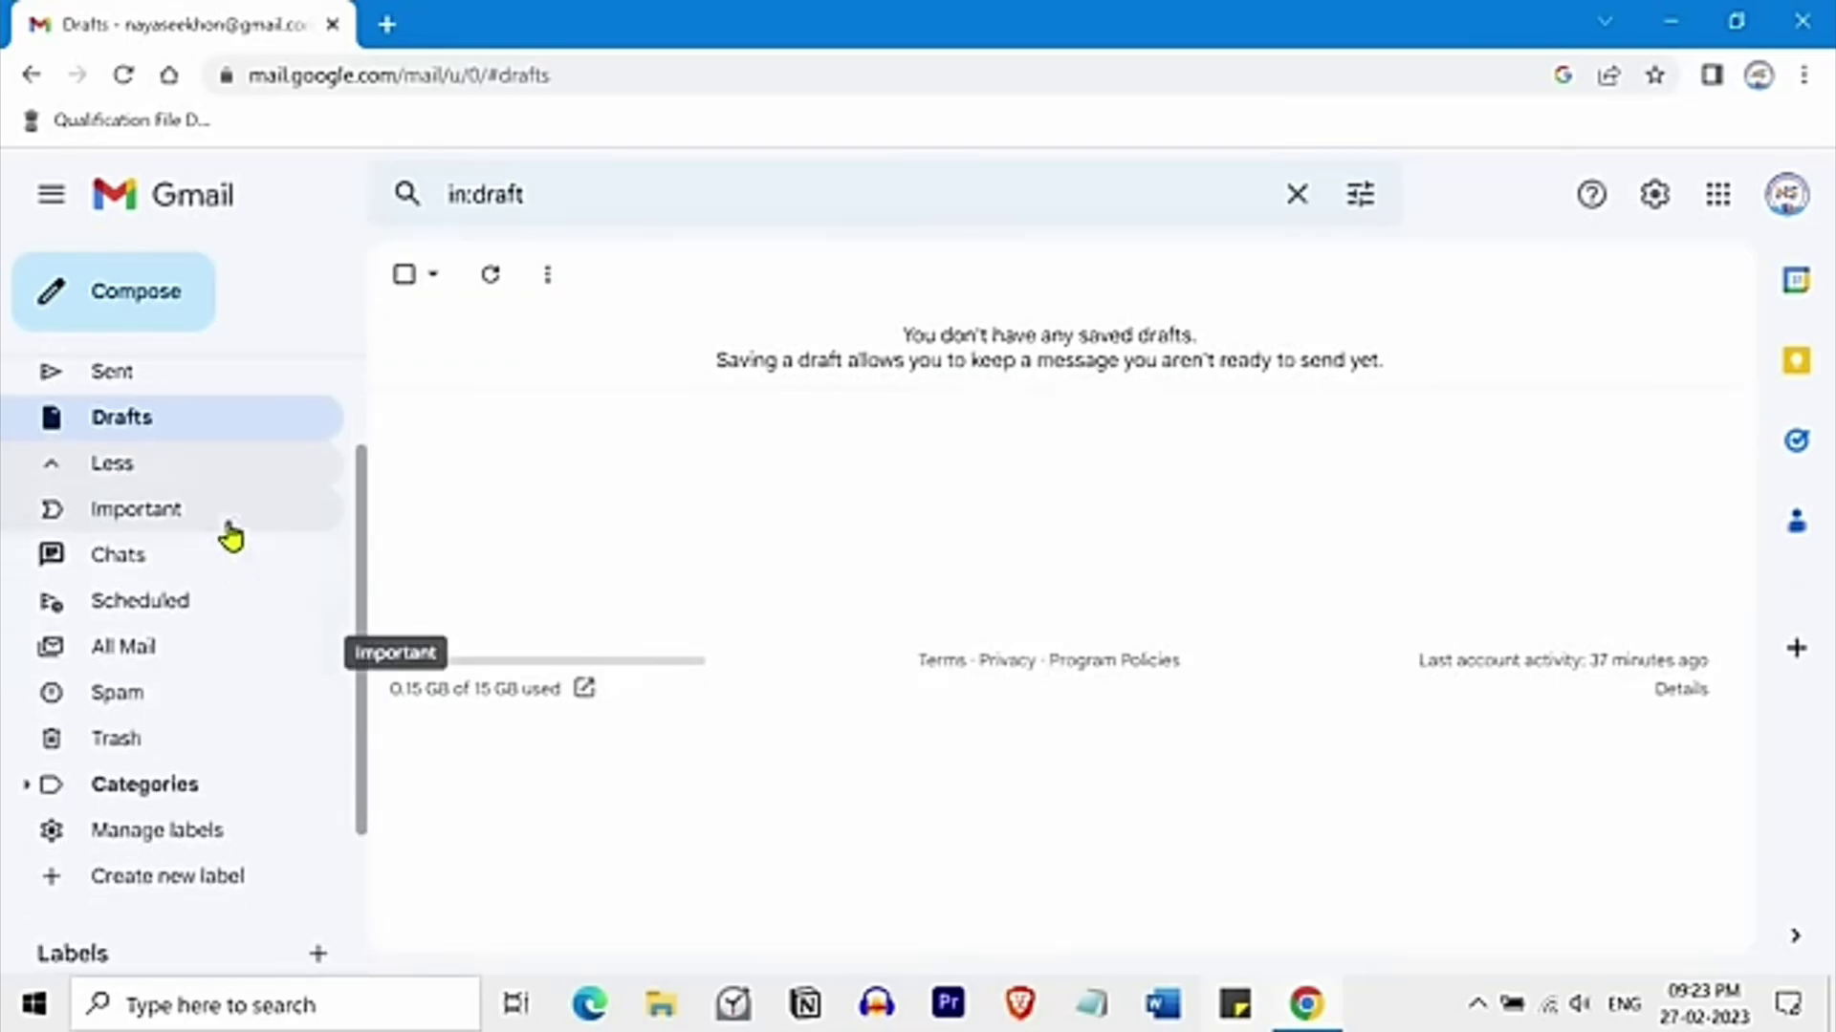
pyautogui.click(190, 660)
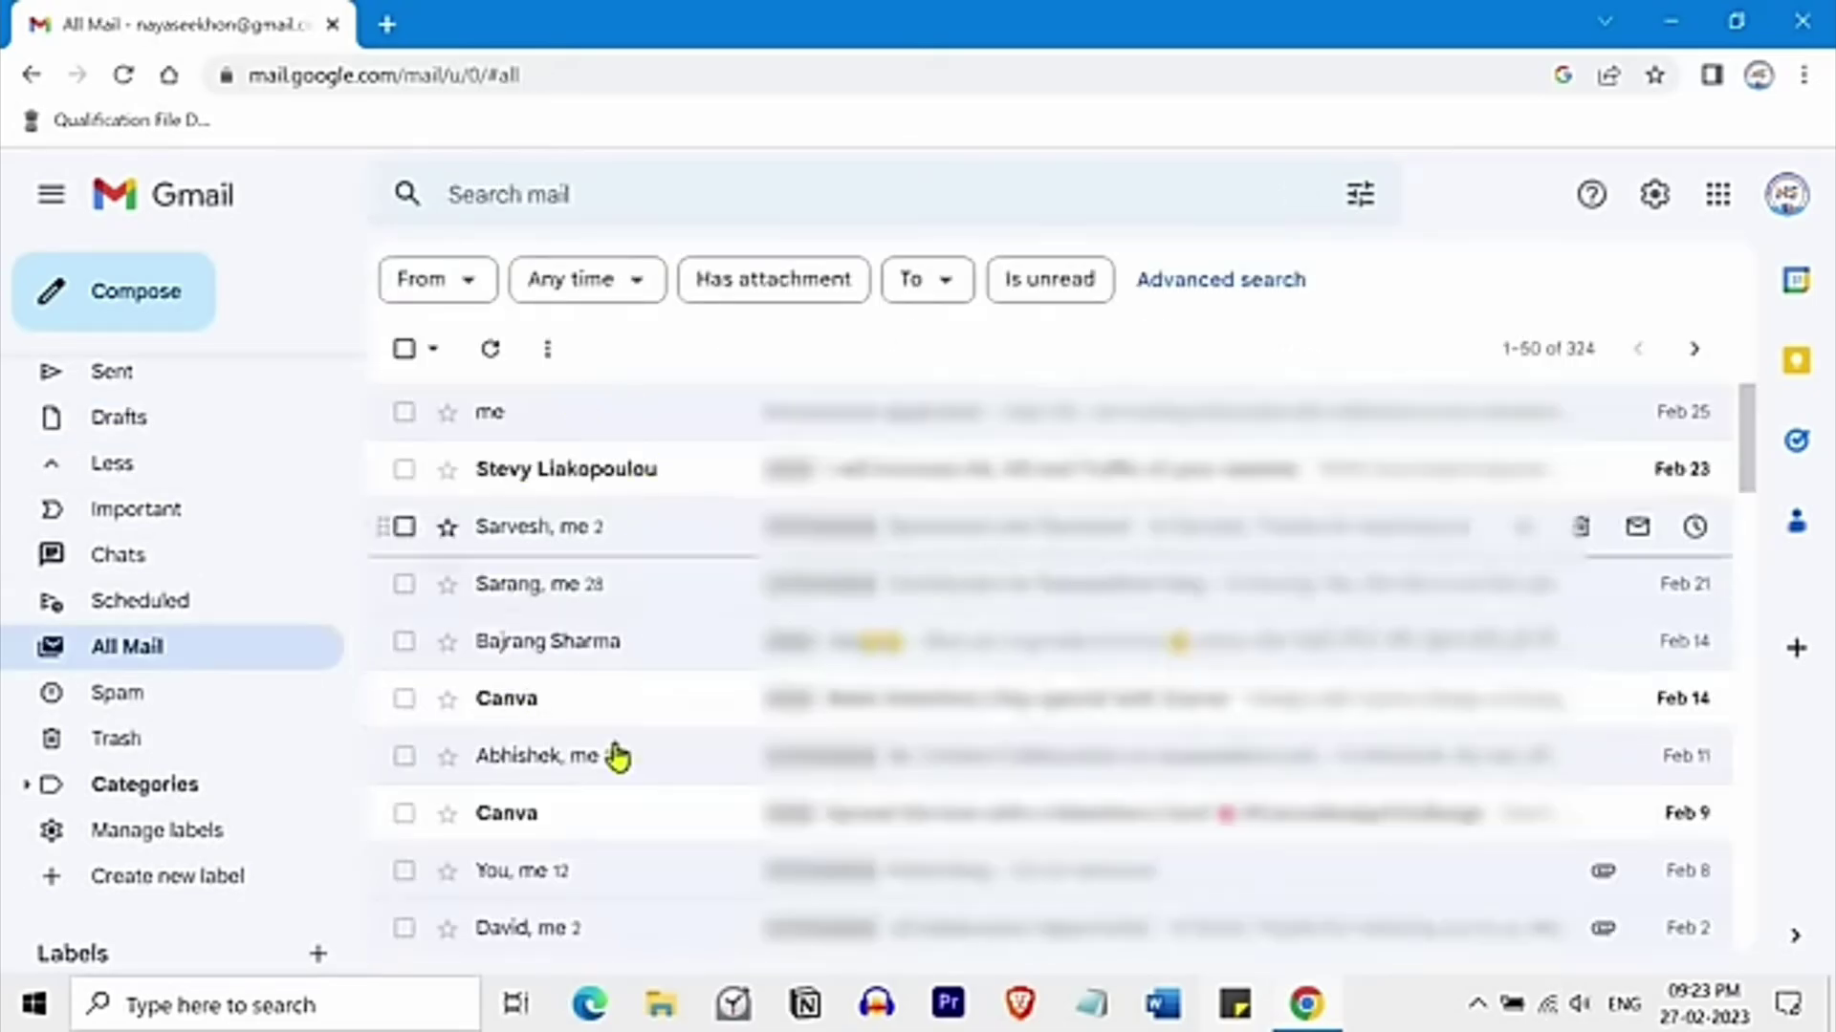
pyautogui.click(177, 705)
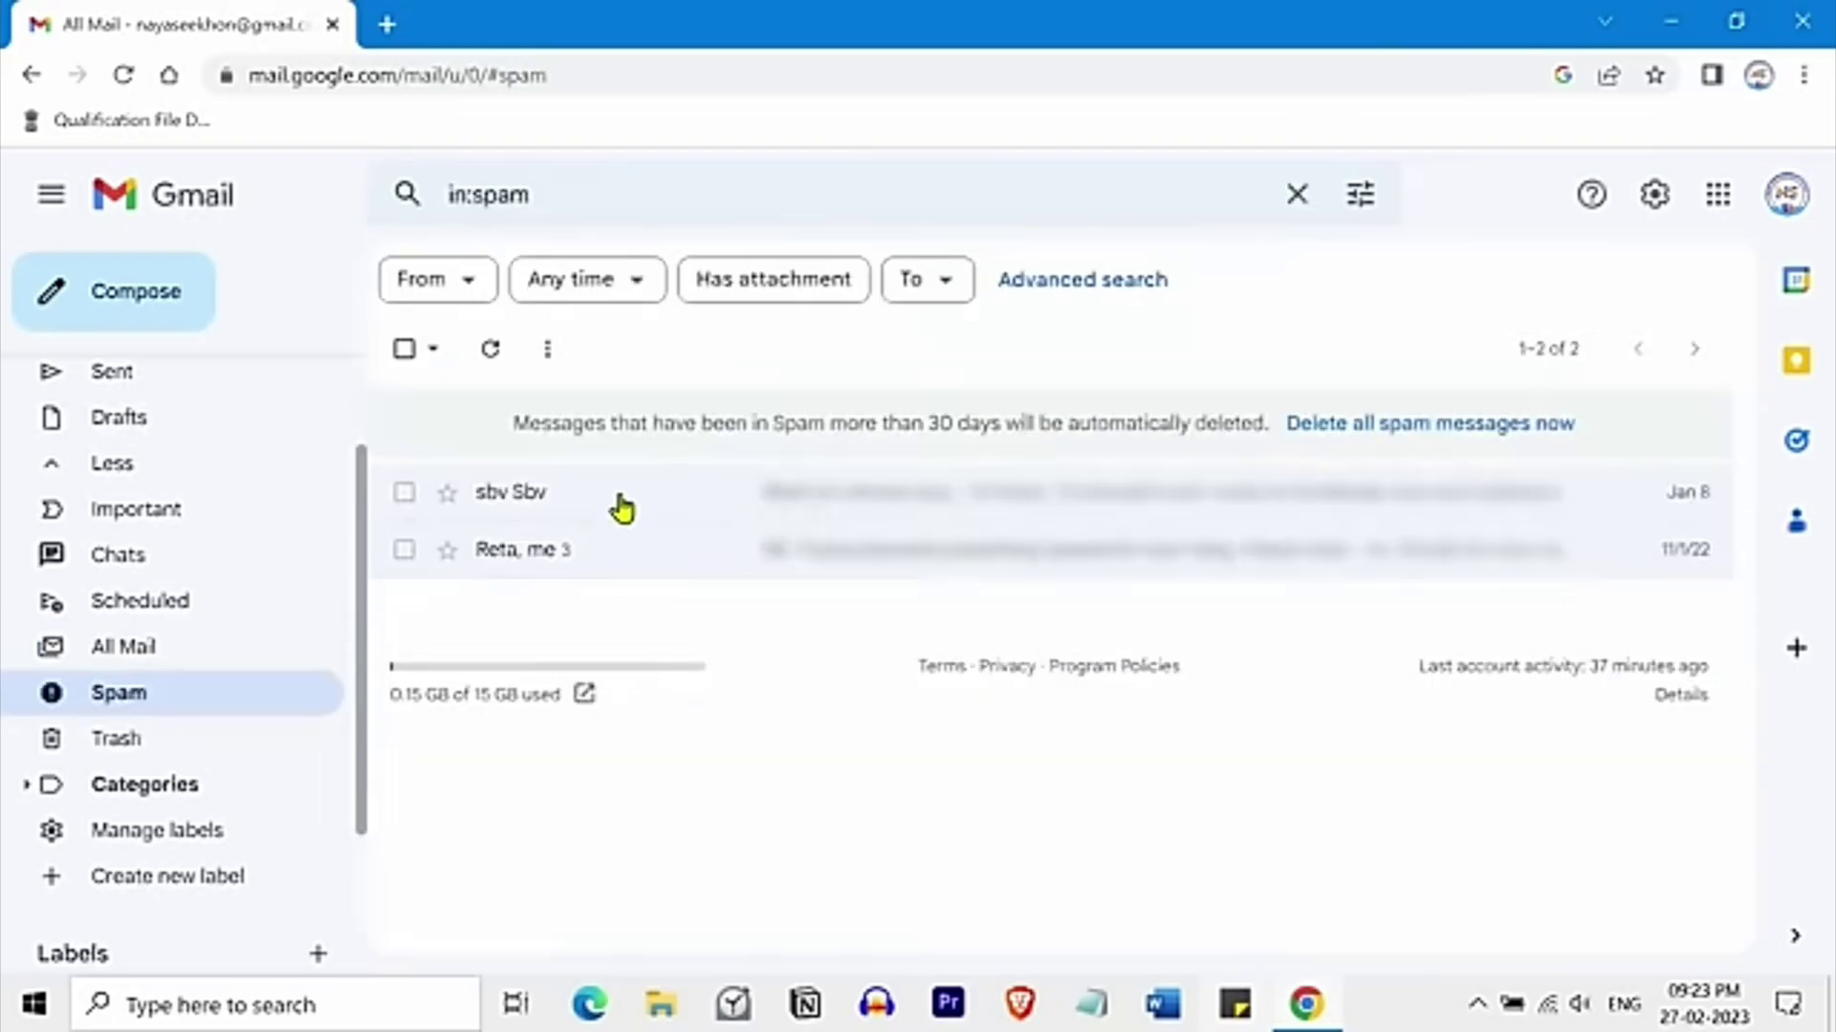
pyautogui.click(156, 751)
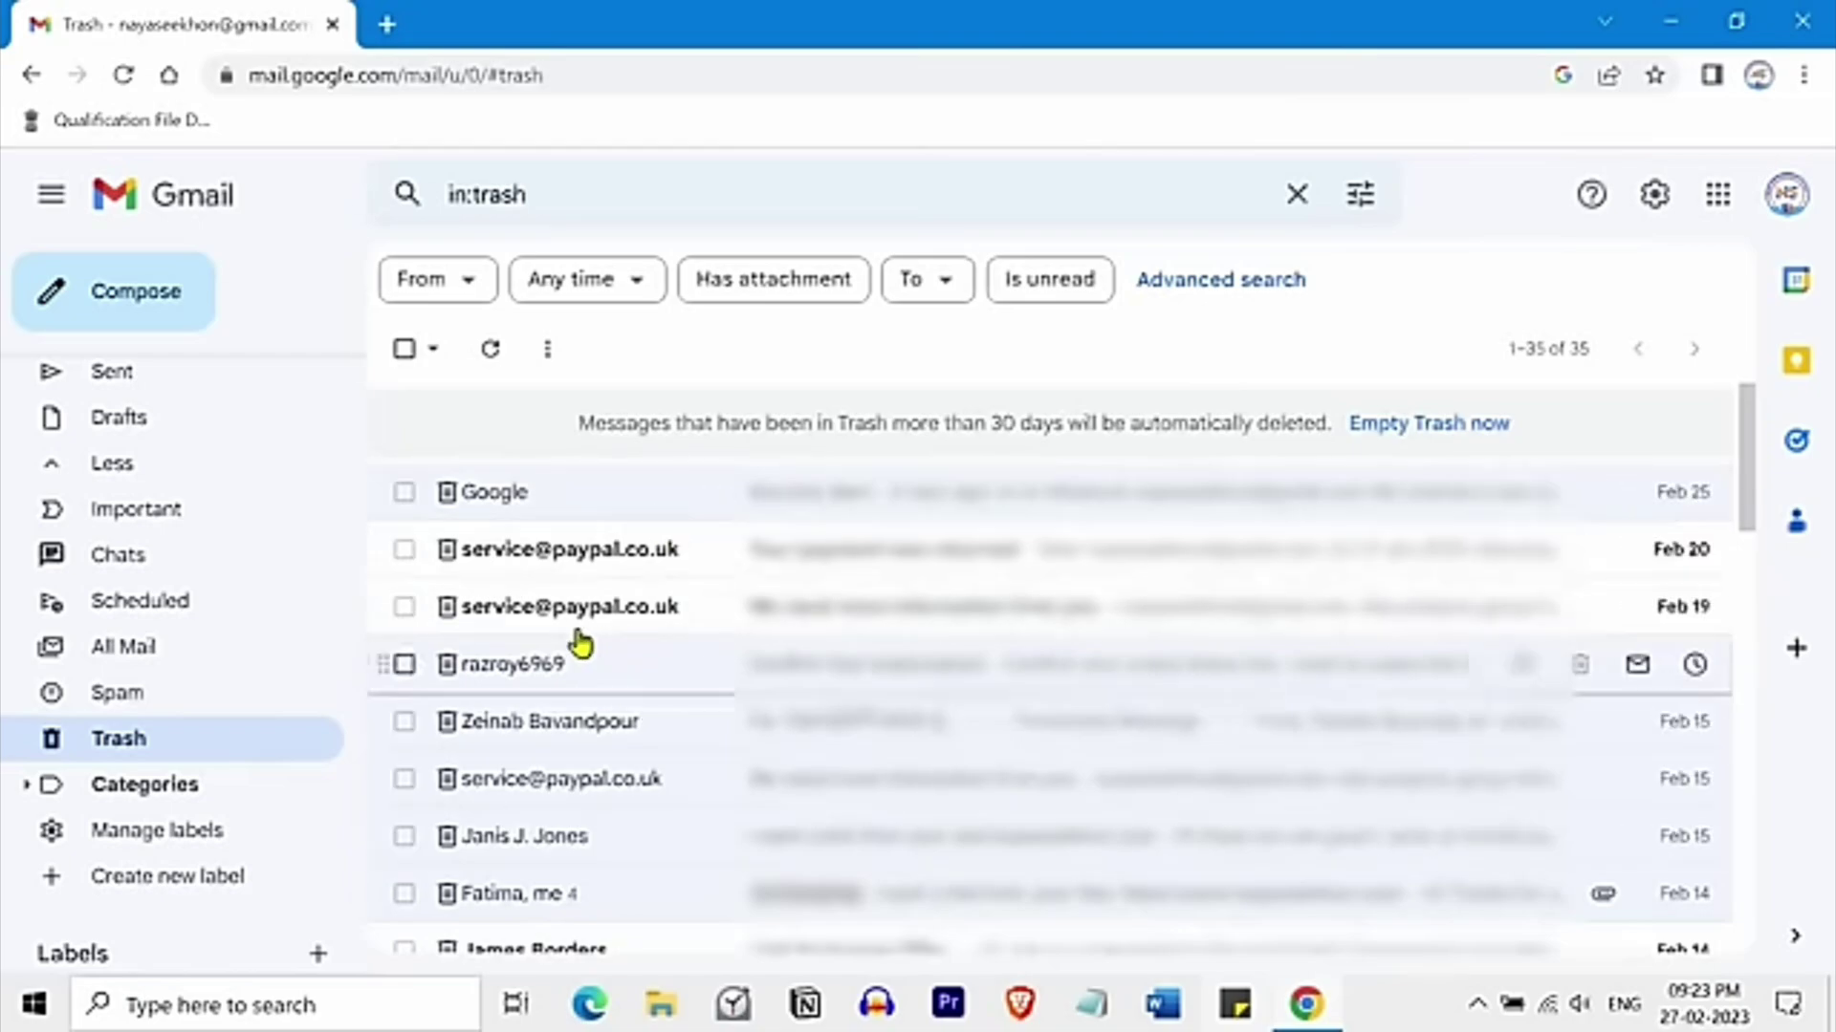
# Permanently delete the fourth Trash conversation, leaving 34, then choose Empty Trash now.
pyautogui.click(403, 667)
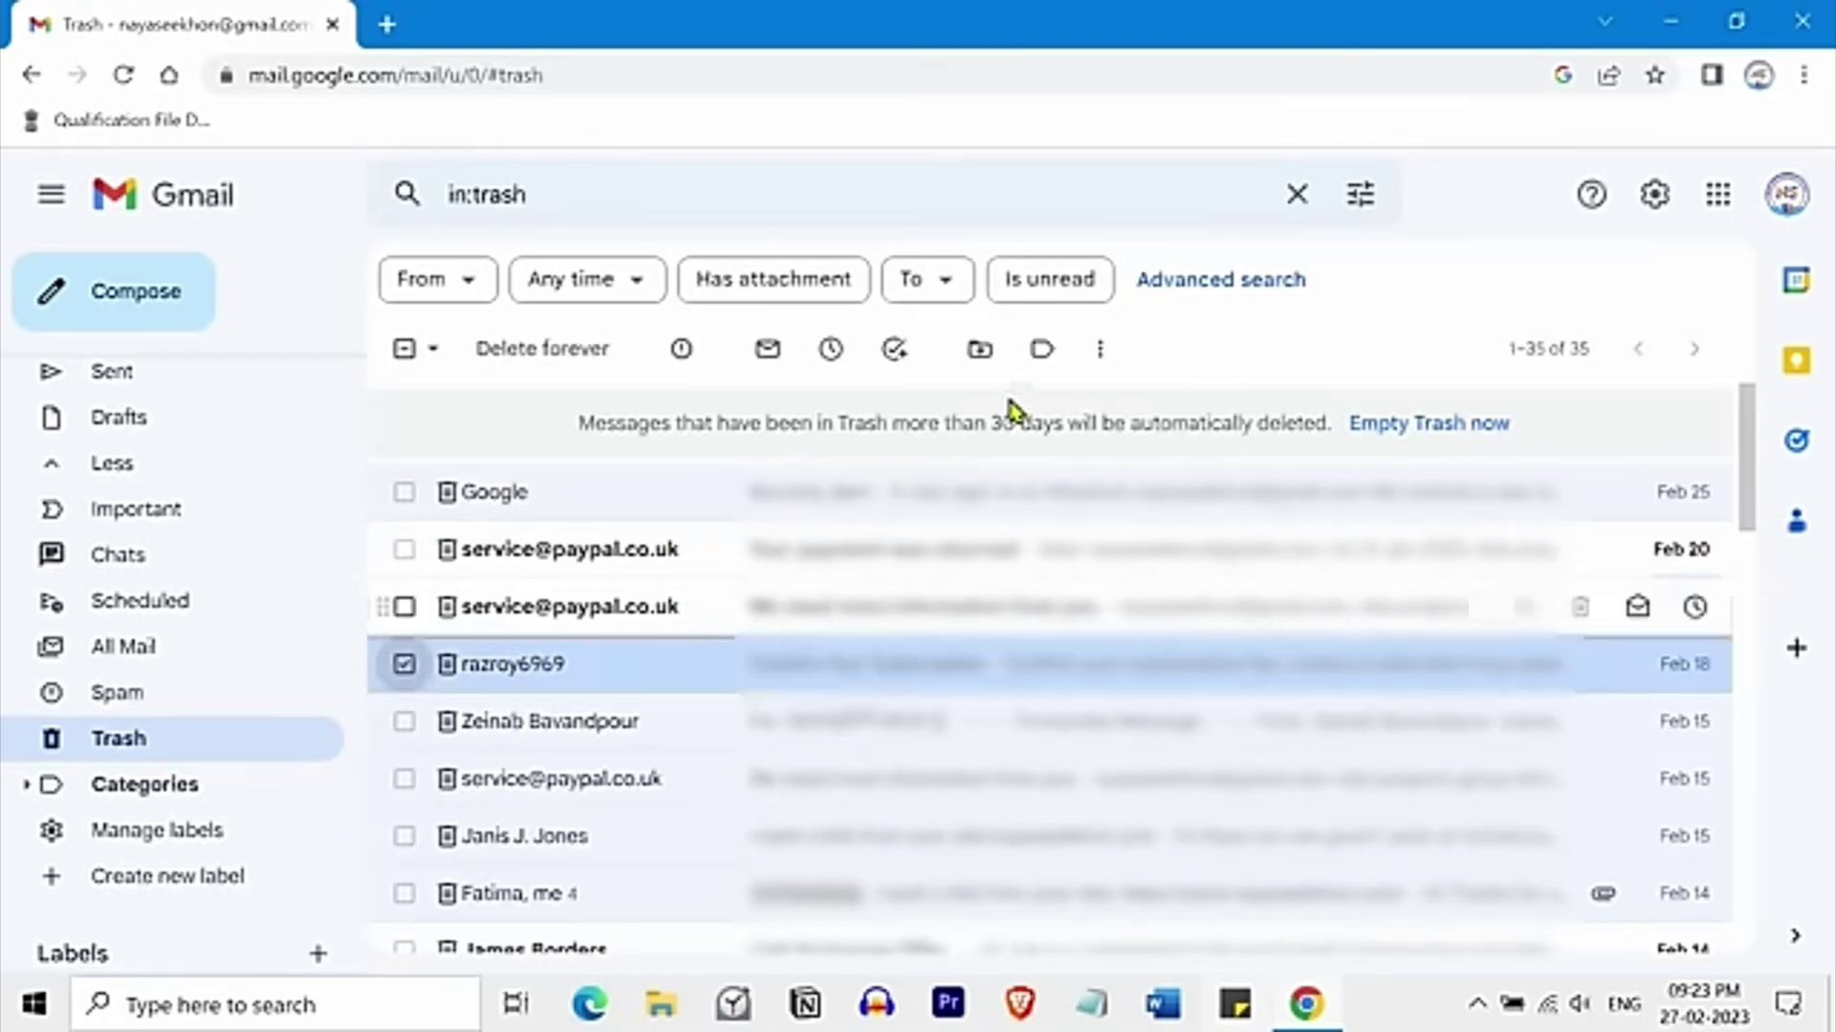
pyautogui.click(979, 349)
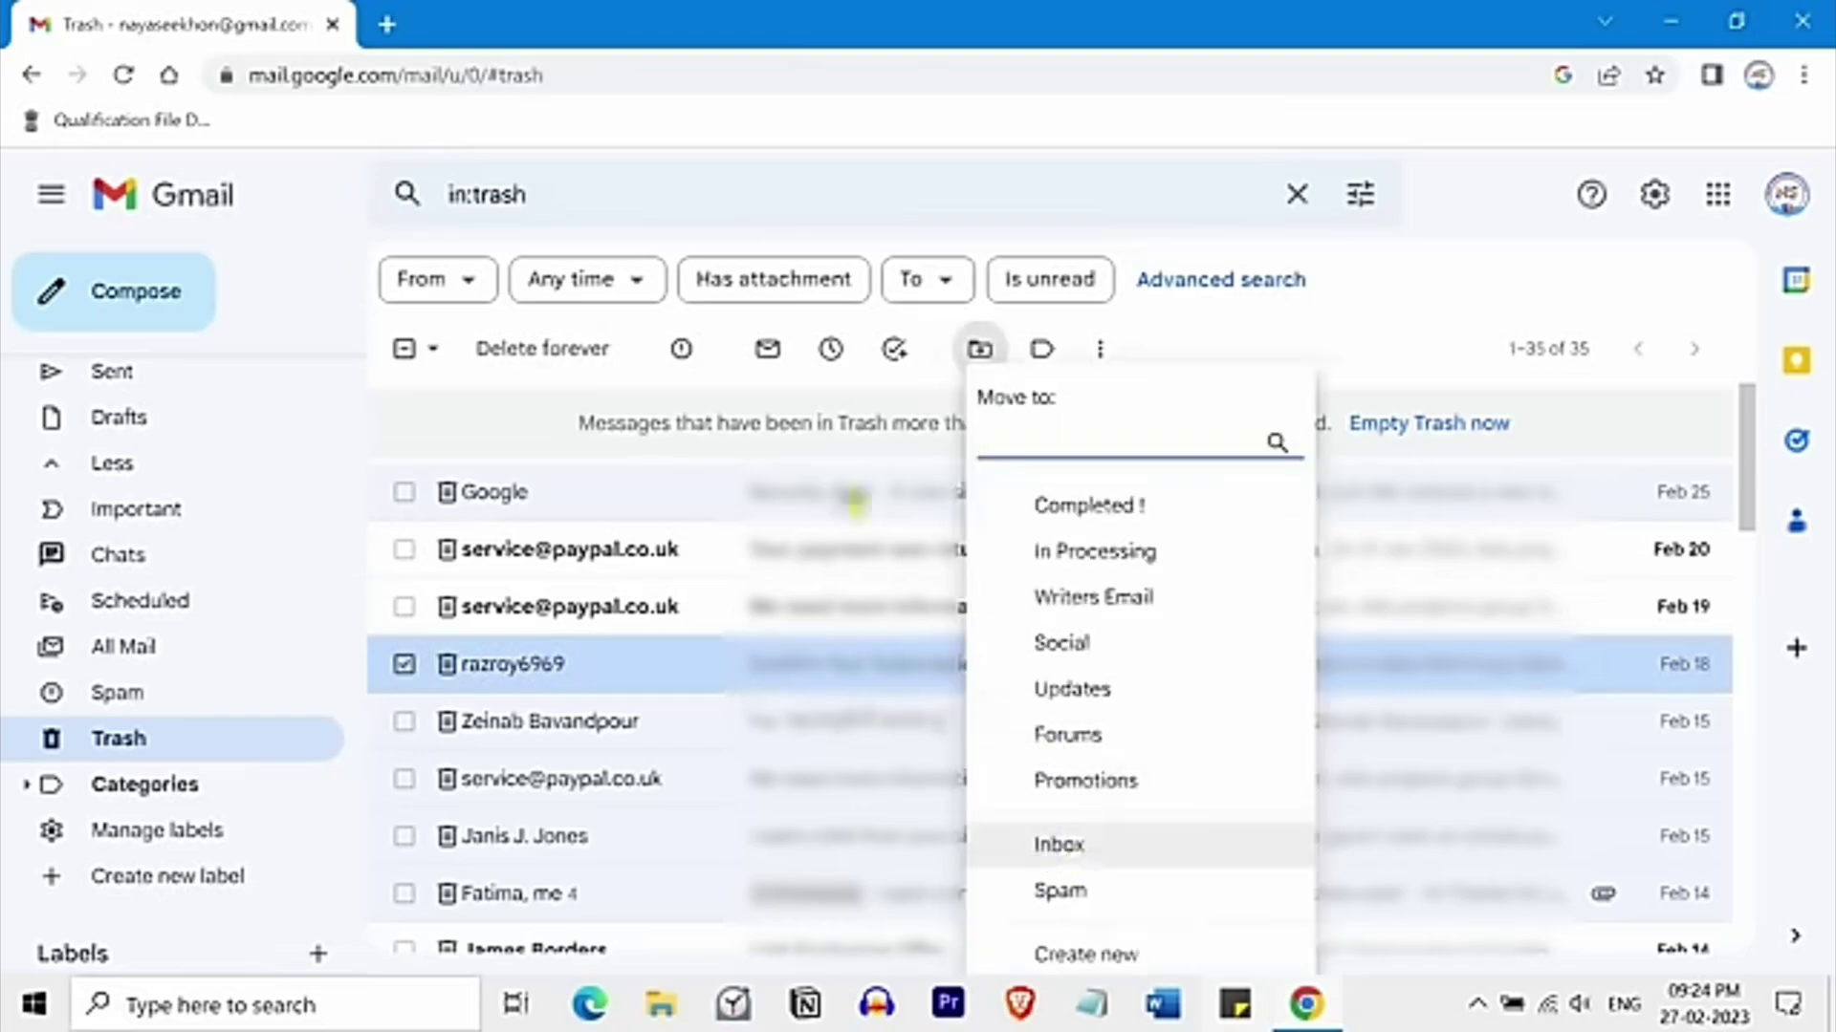
pyautogui.click(569, 360)
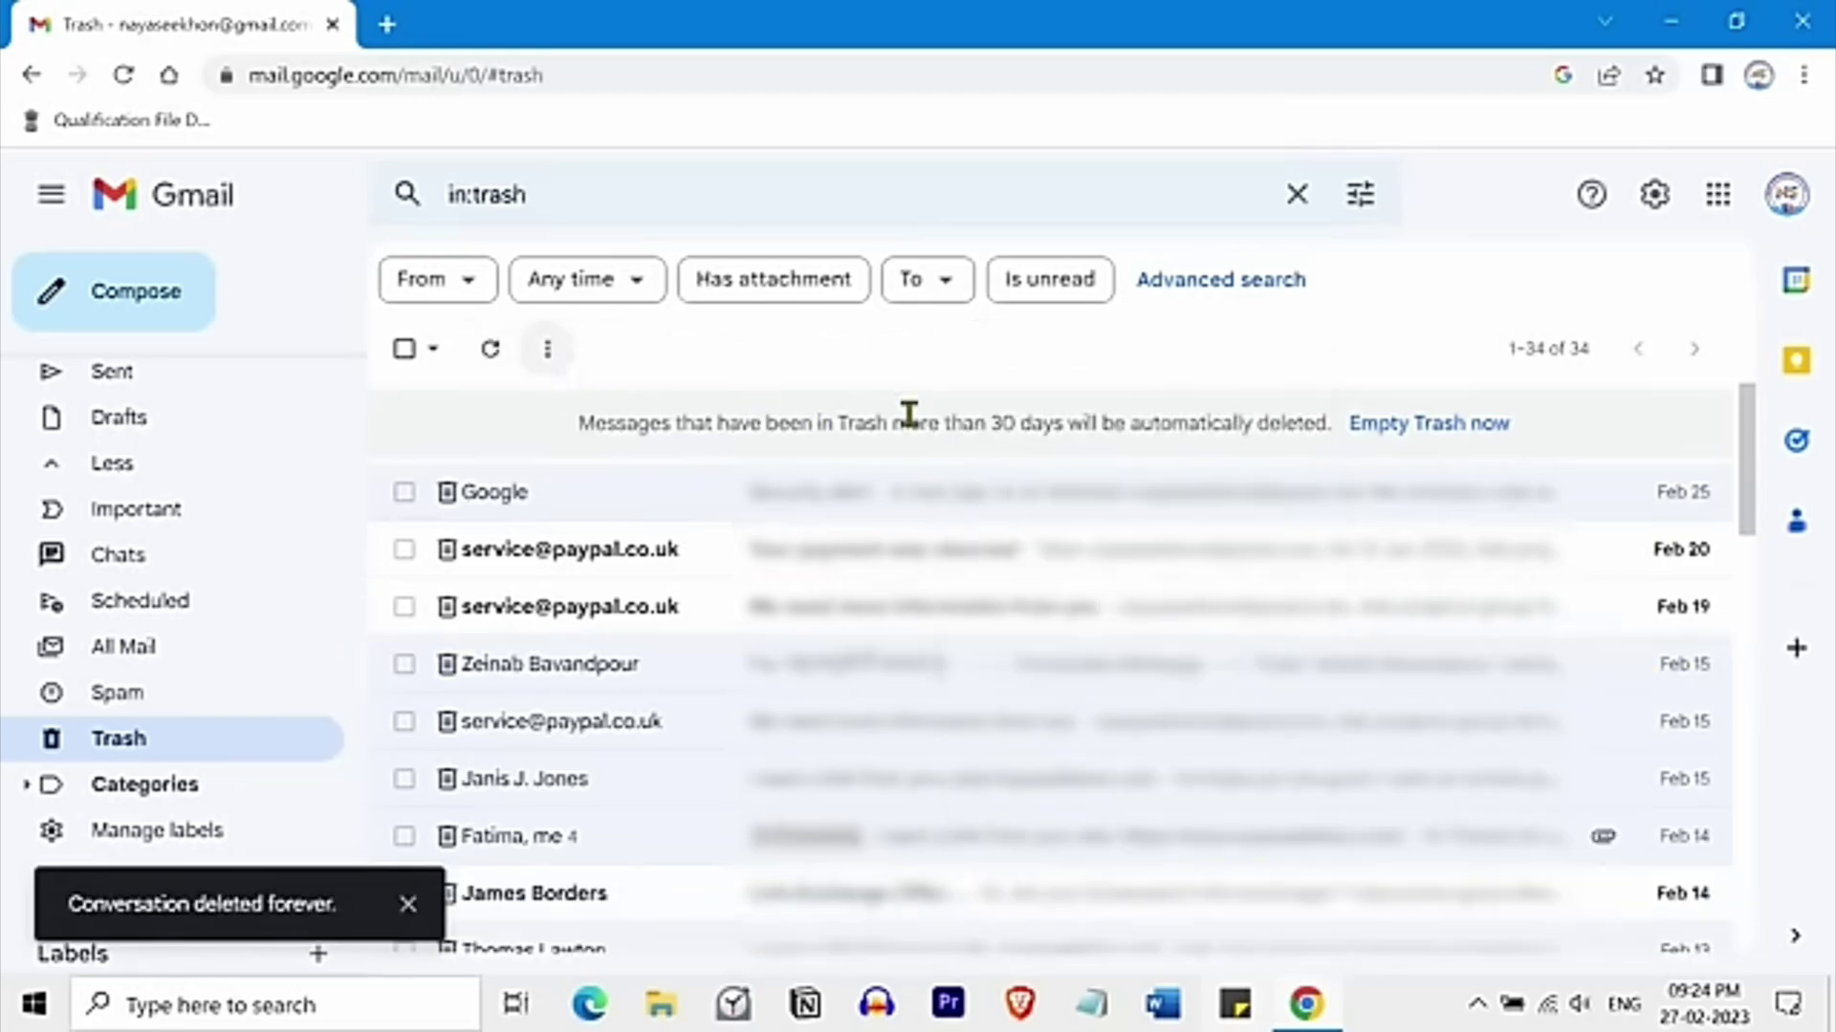
pyautogui.click(1444, 428)
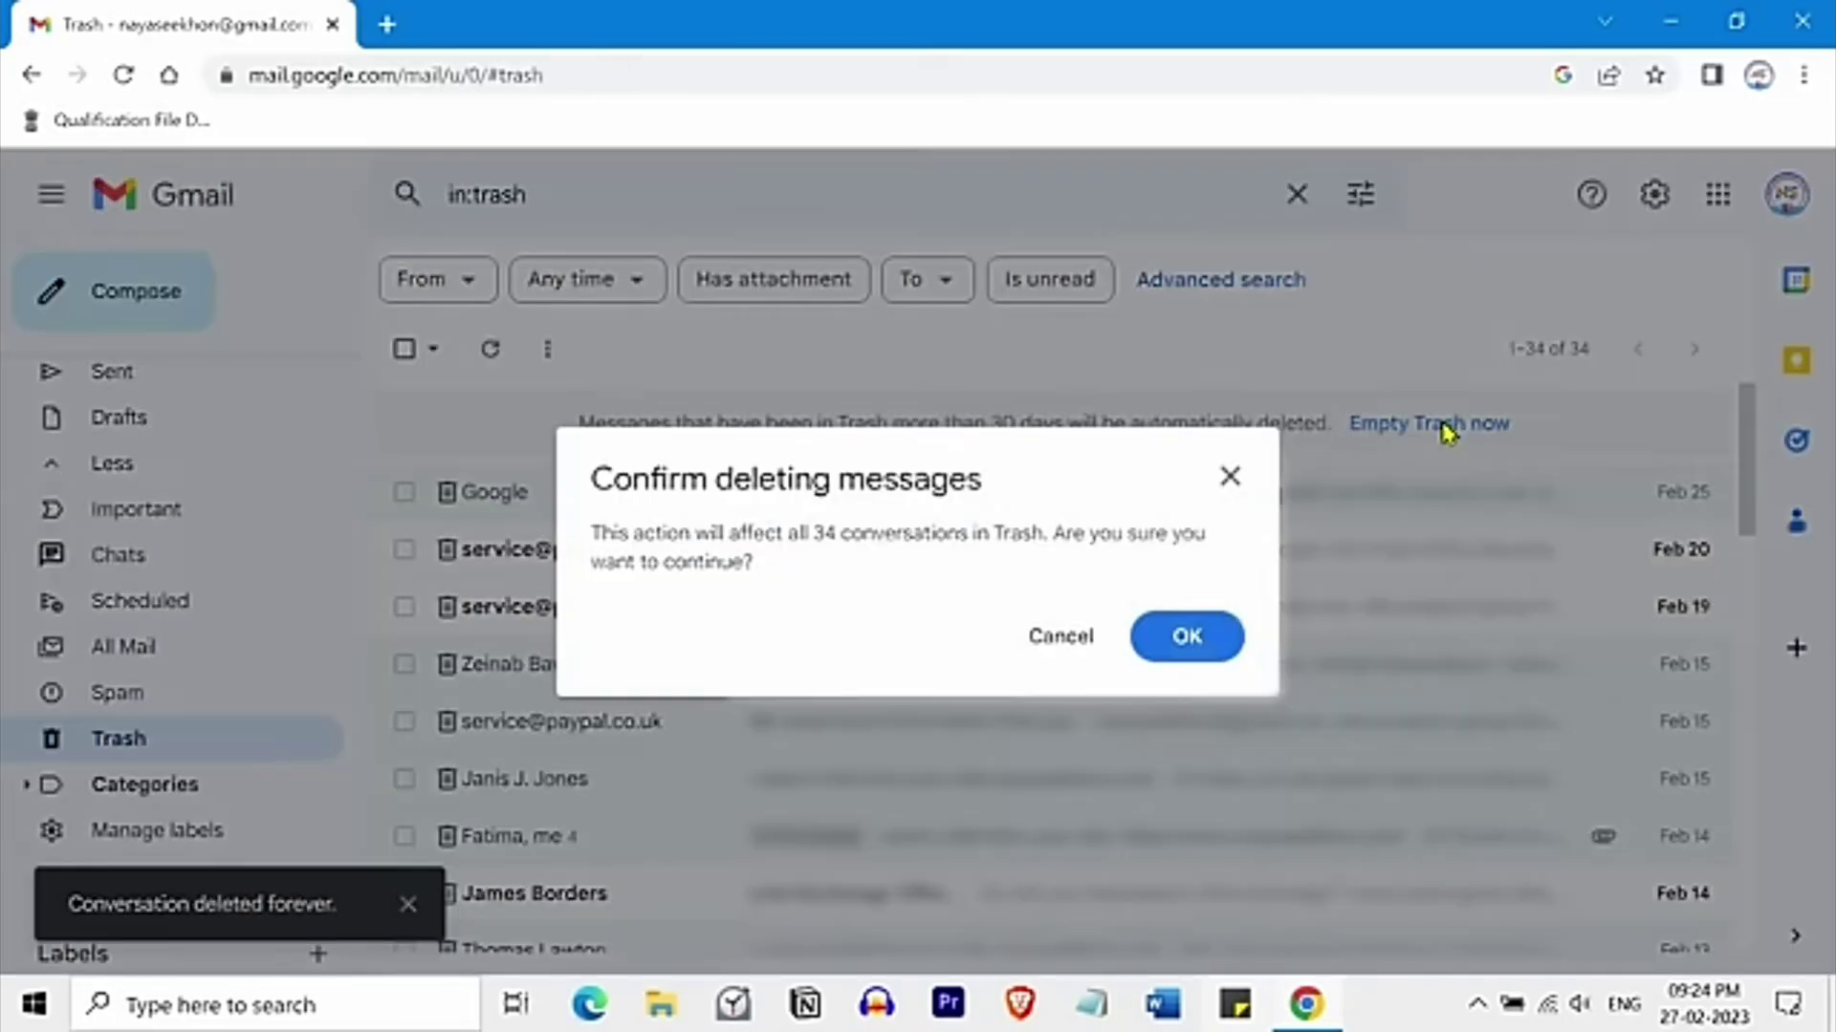
# Confirm permanently deleting all 34 remaining Trash conversations.
pyautogui.click(1187, 637)
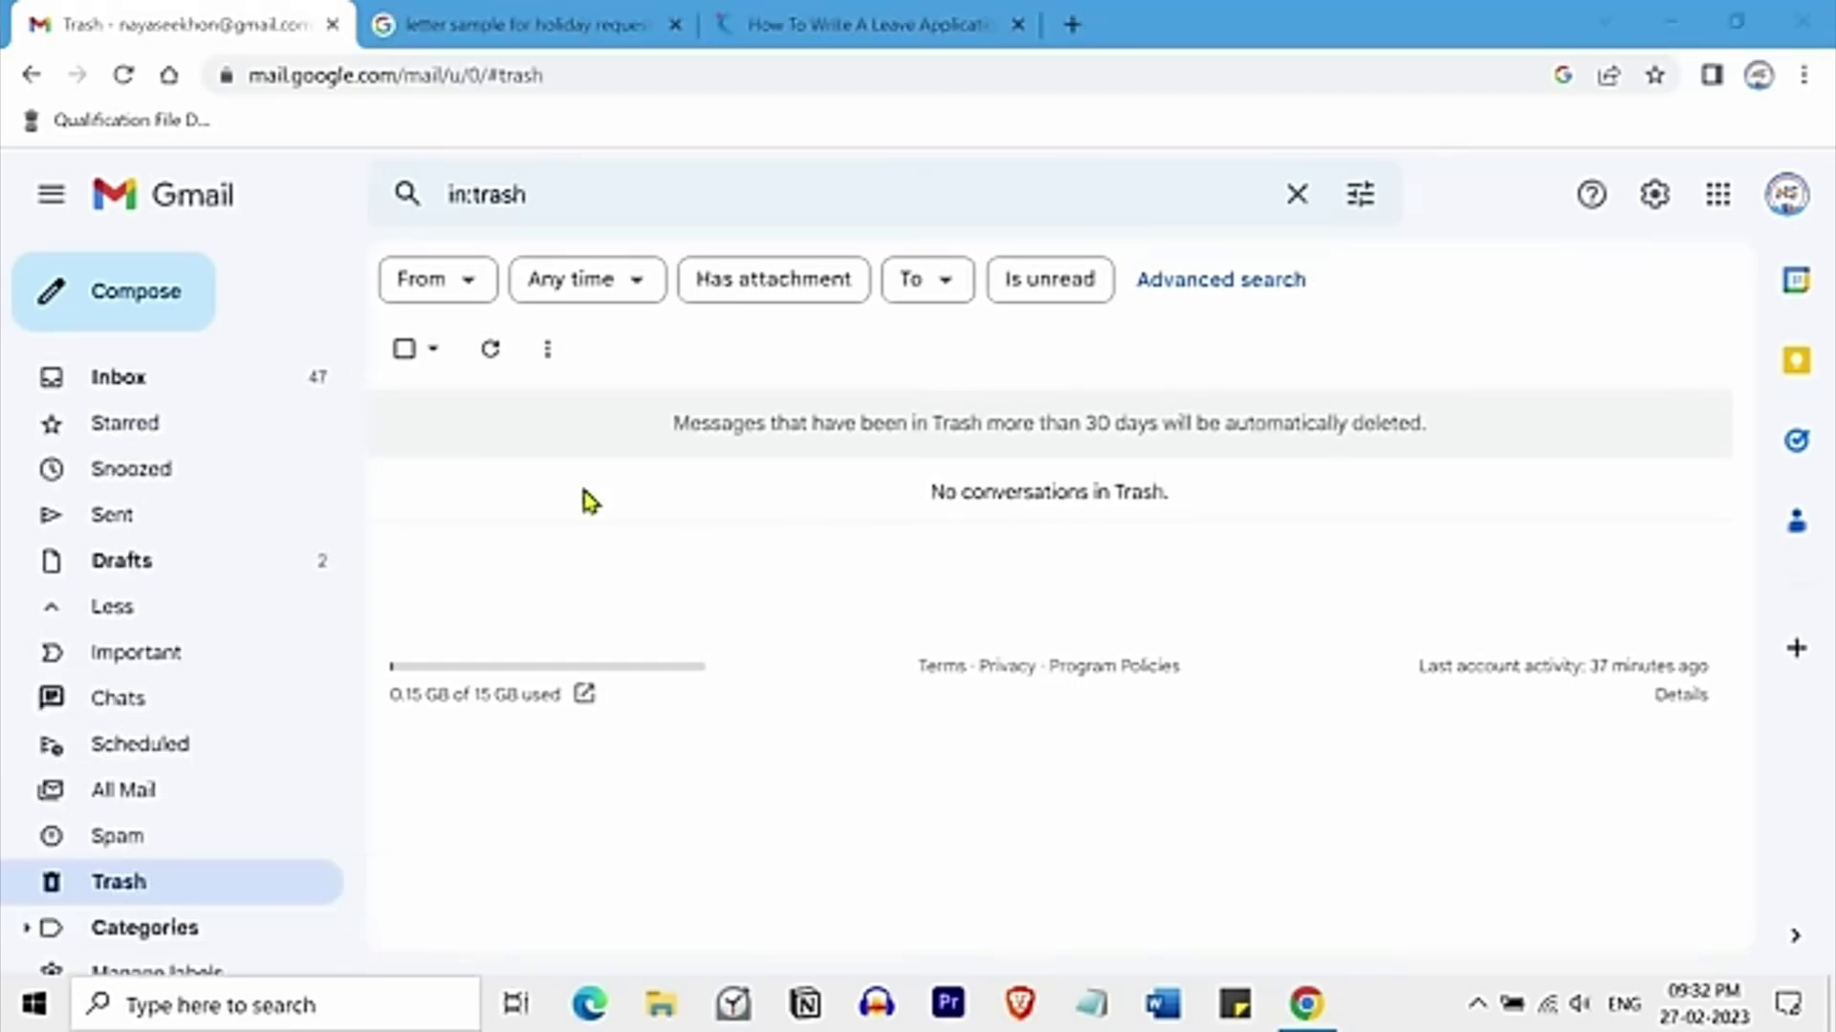
# Open a full-size new message and add two suggested contacts as To recipients.
pyautogui.click(129, 304)
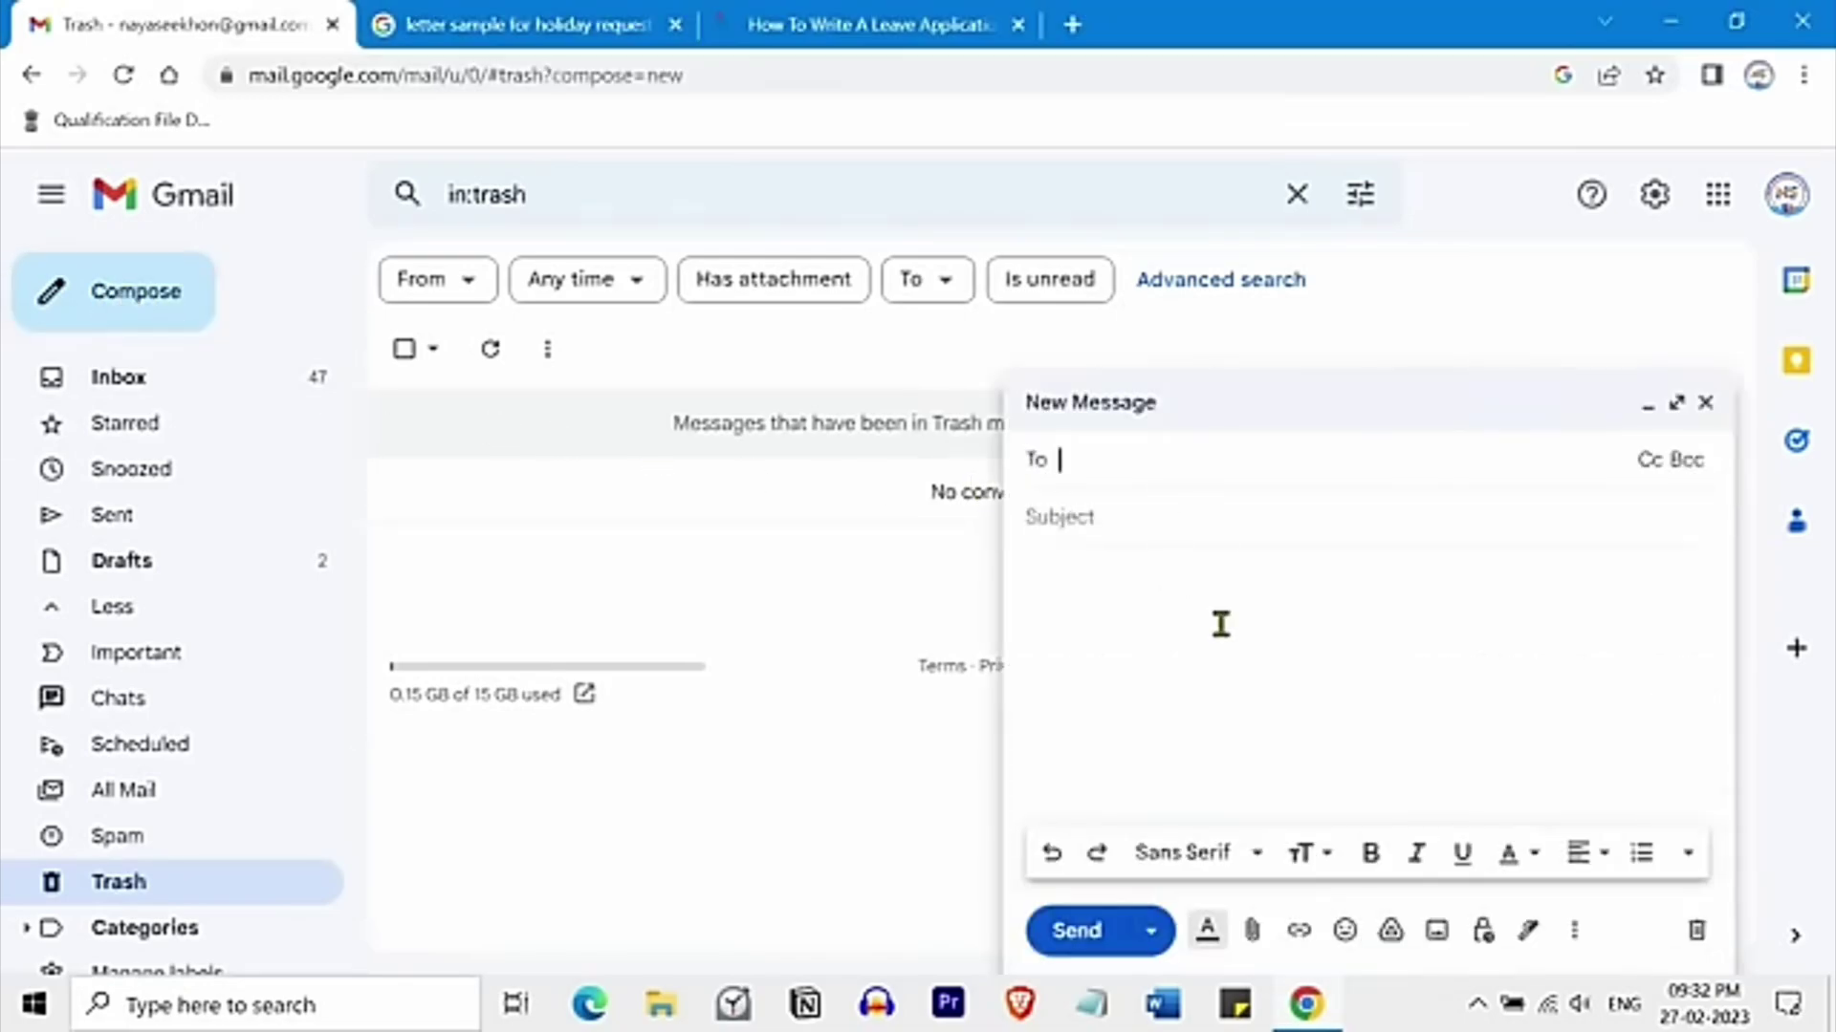
pyautogui.click(1679, 421)
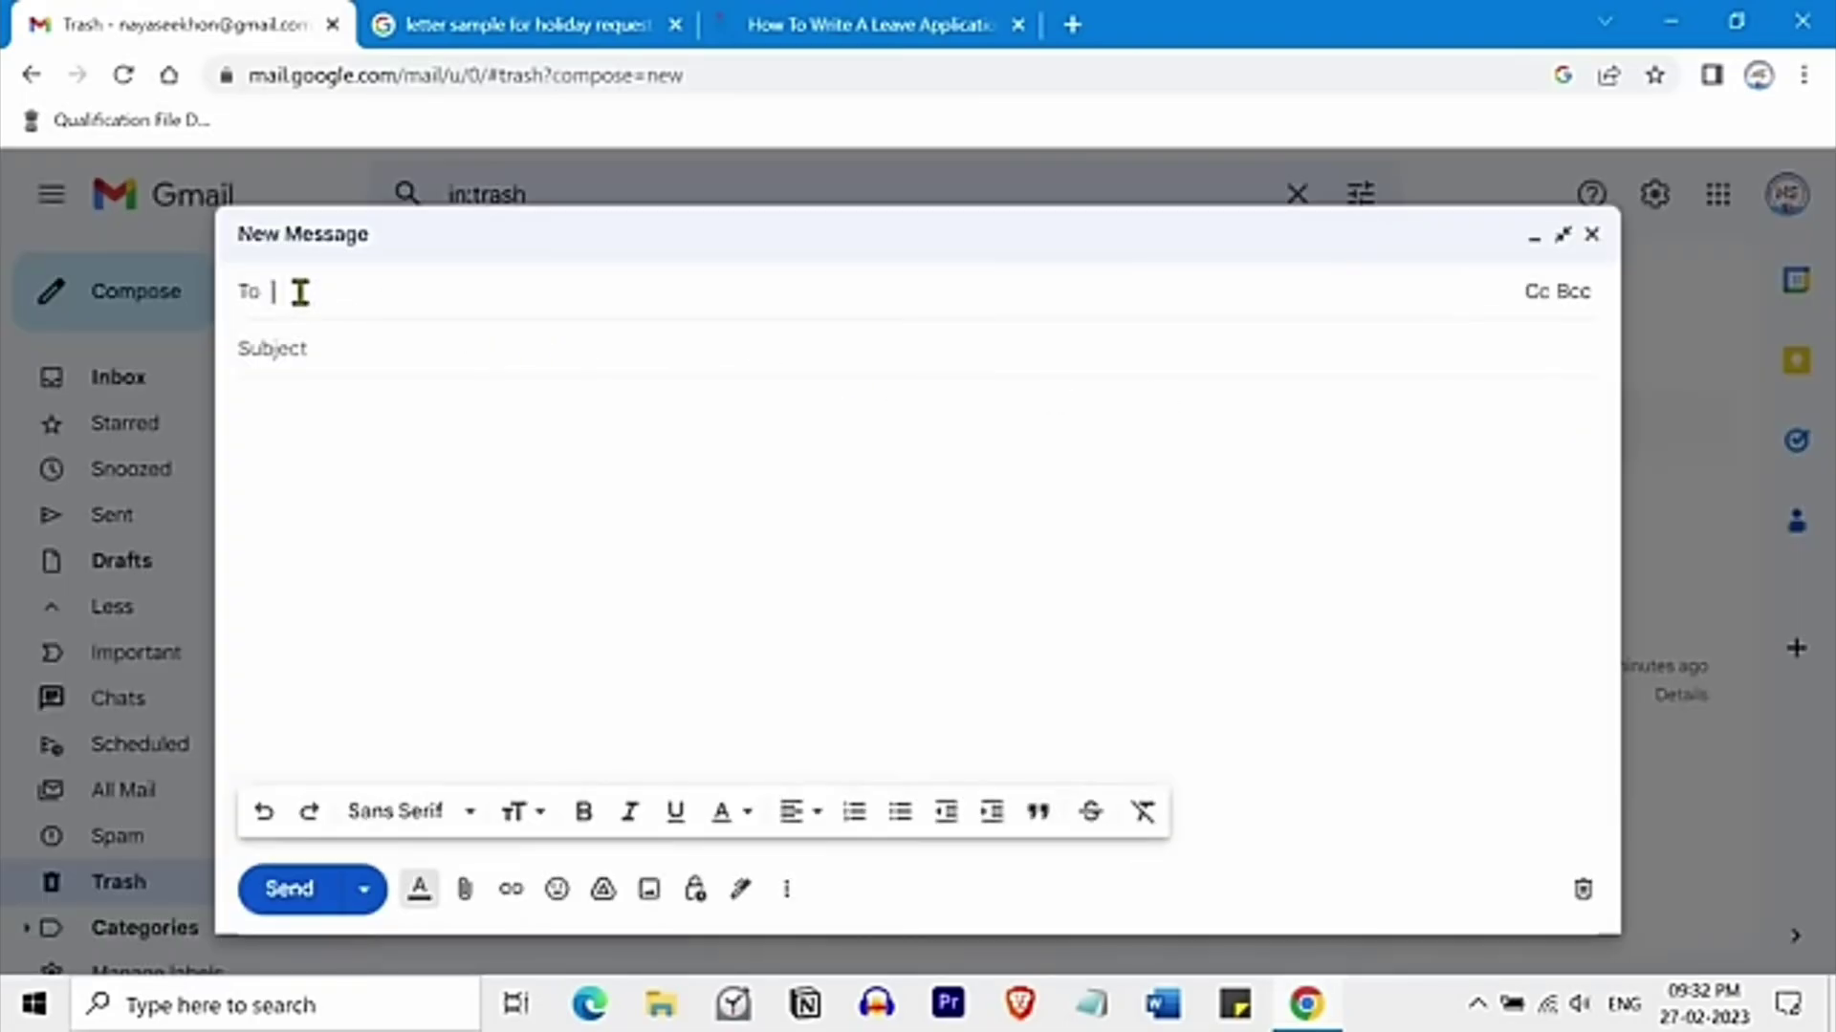
pyautogui.write('ab')
pyautogui.press('Return')
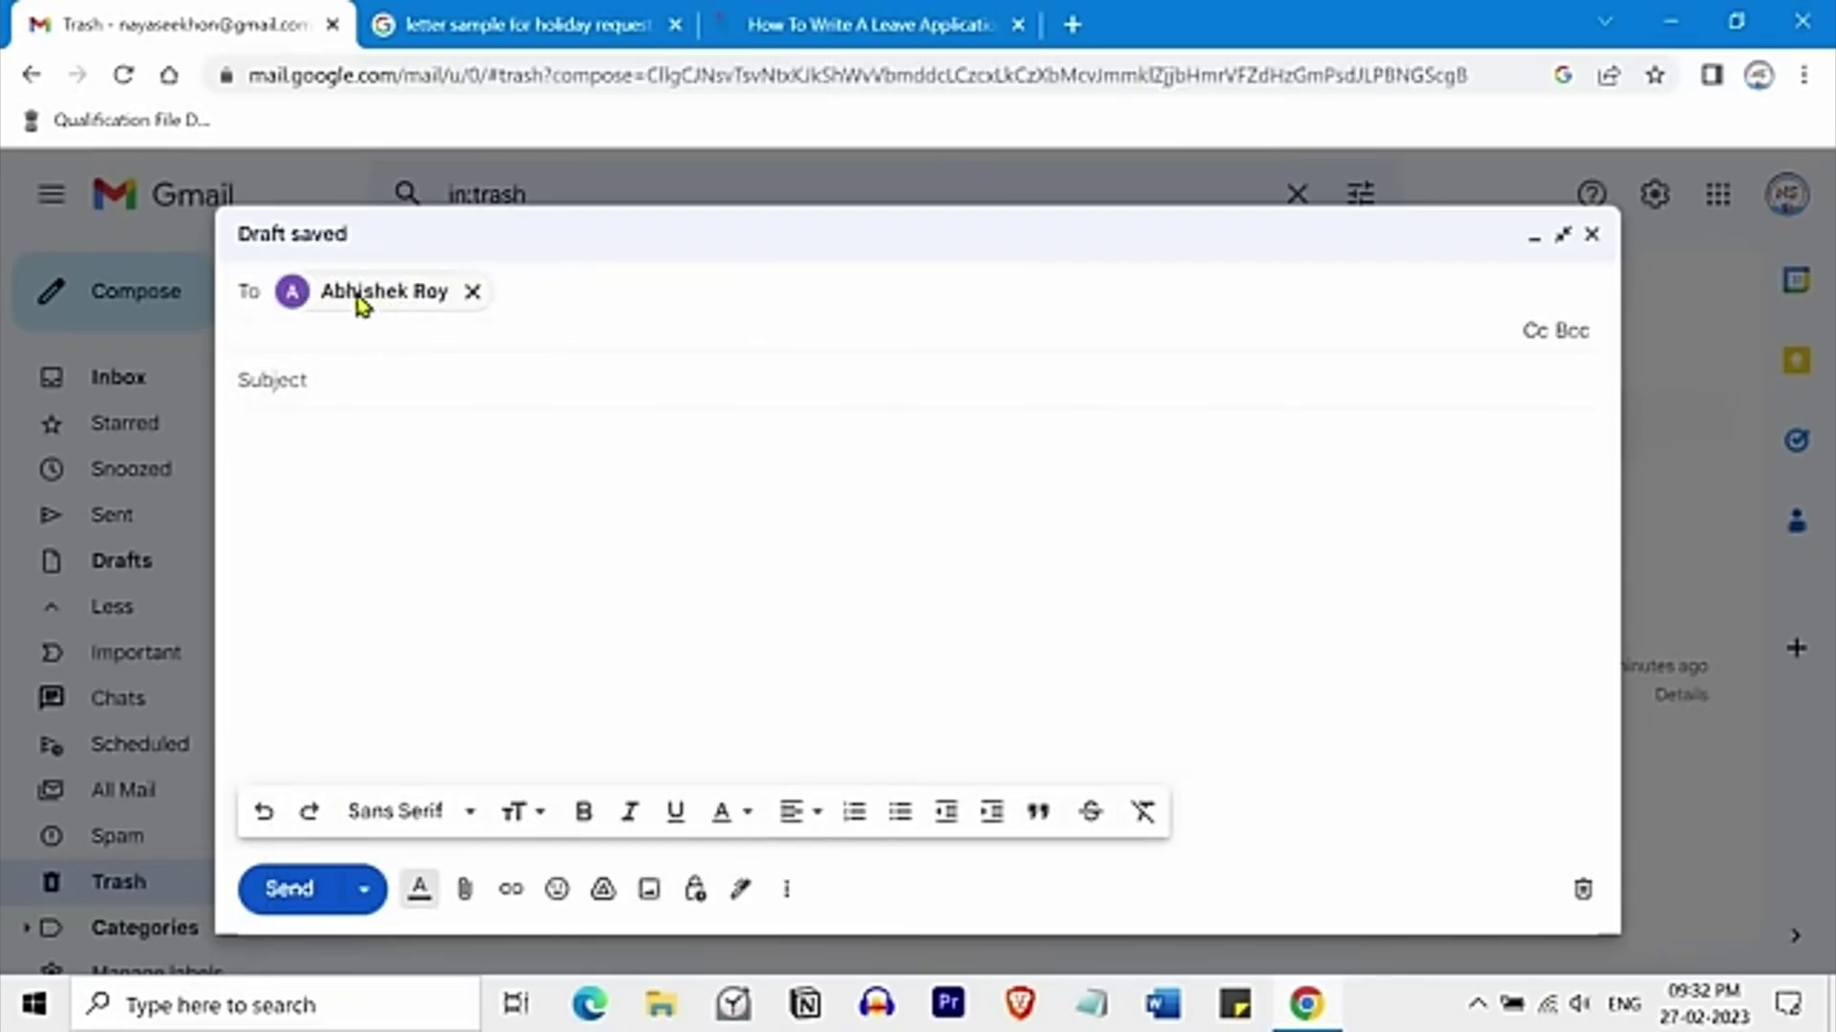
pyautogui.moveTo(360, 294)
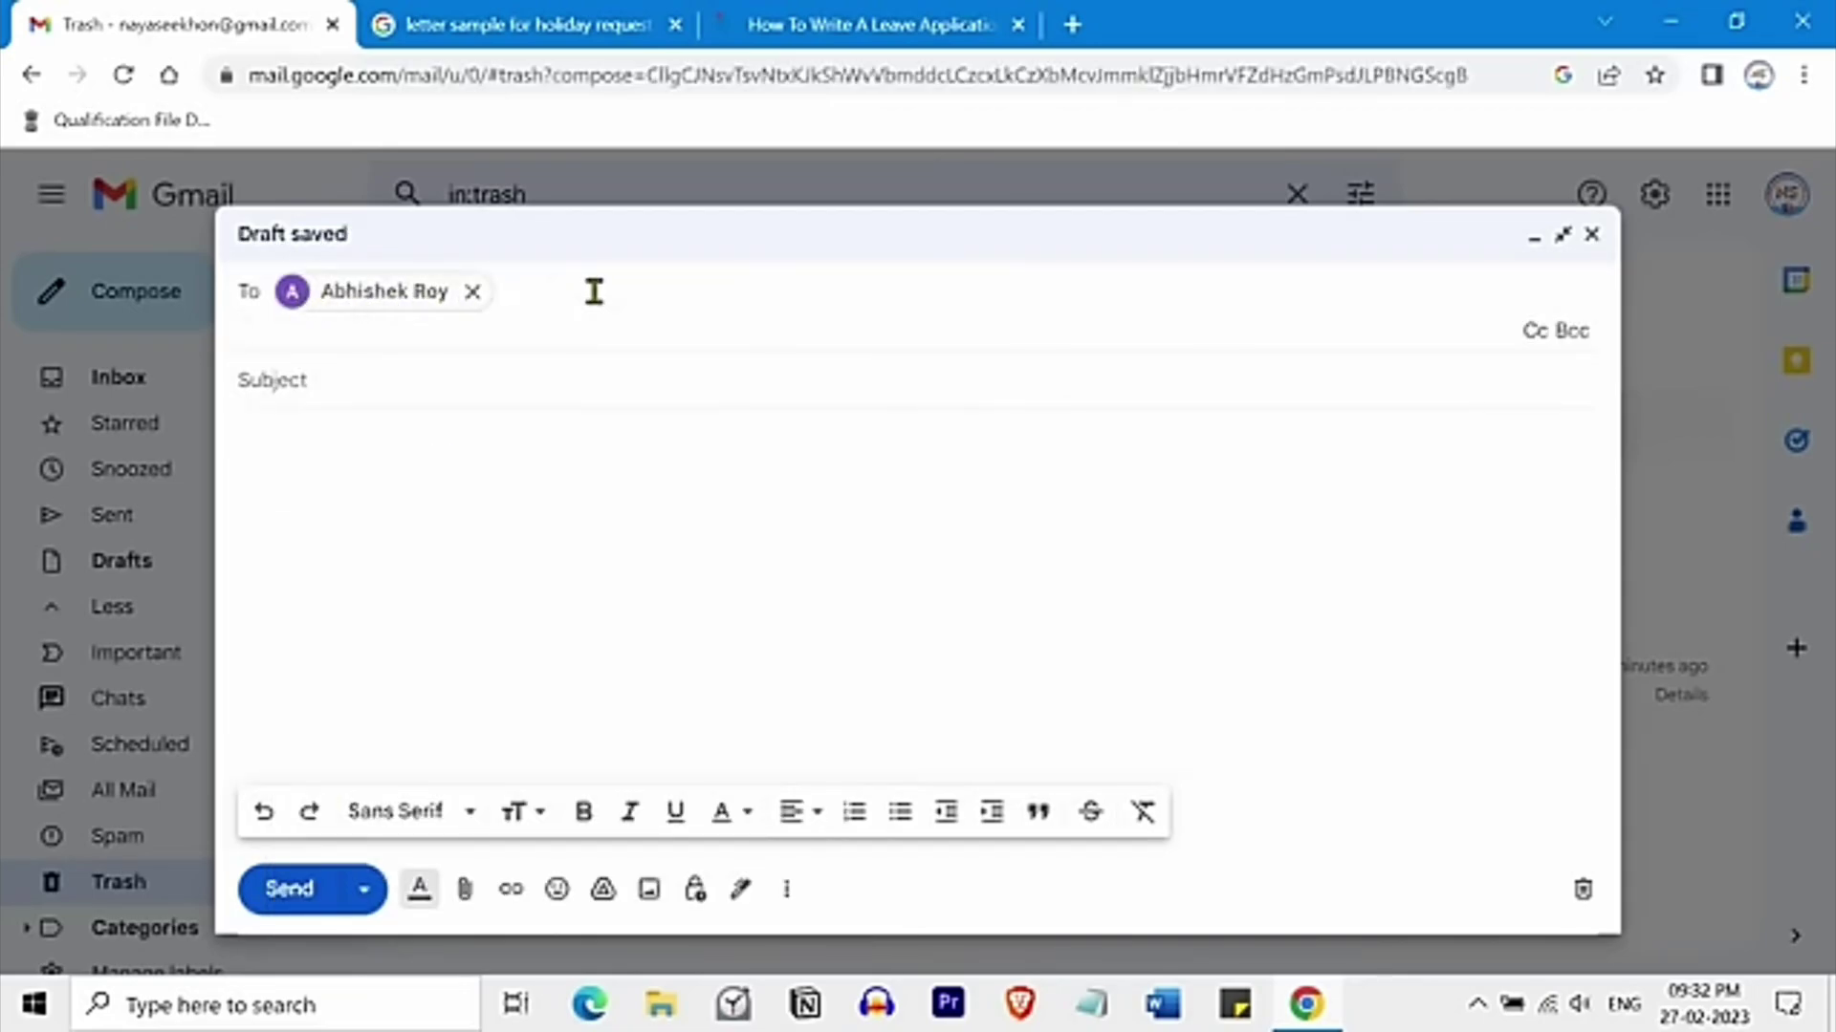
pyautogui.write('and')
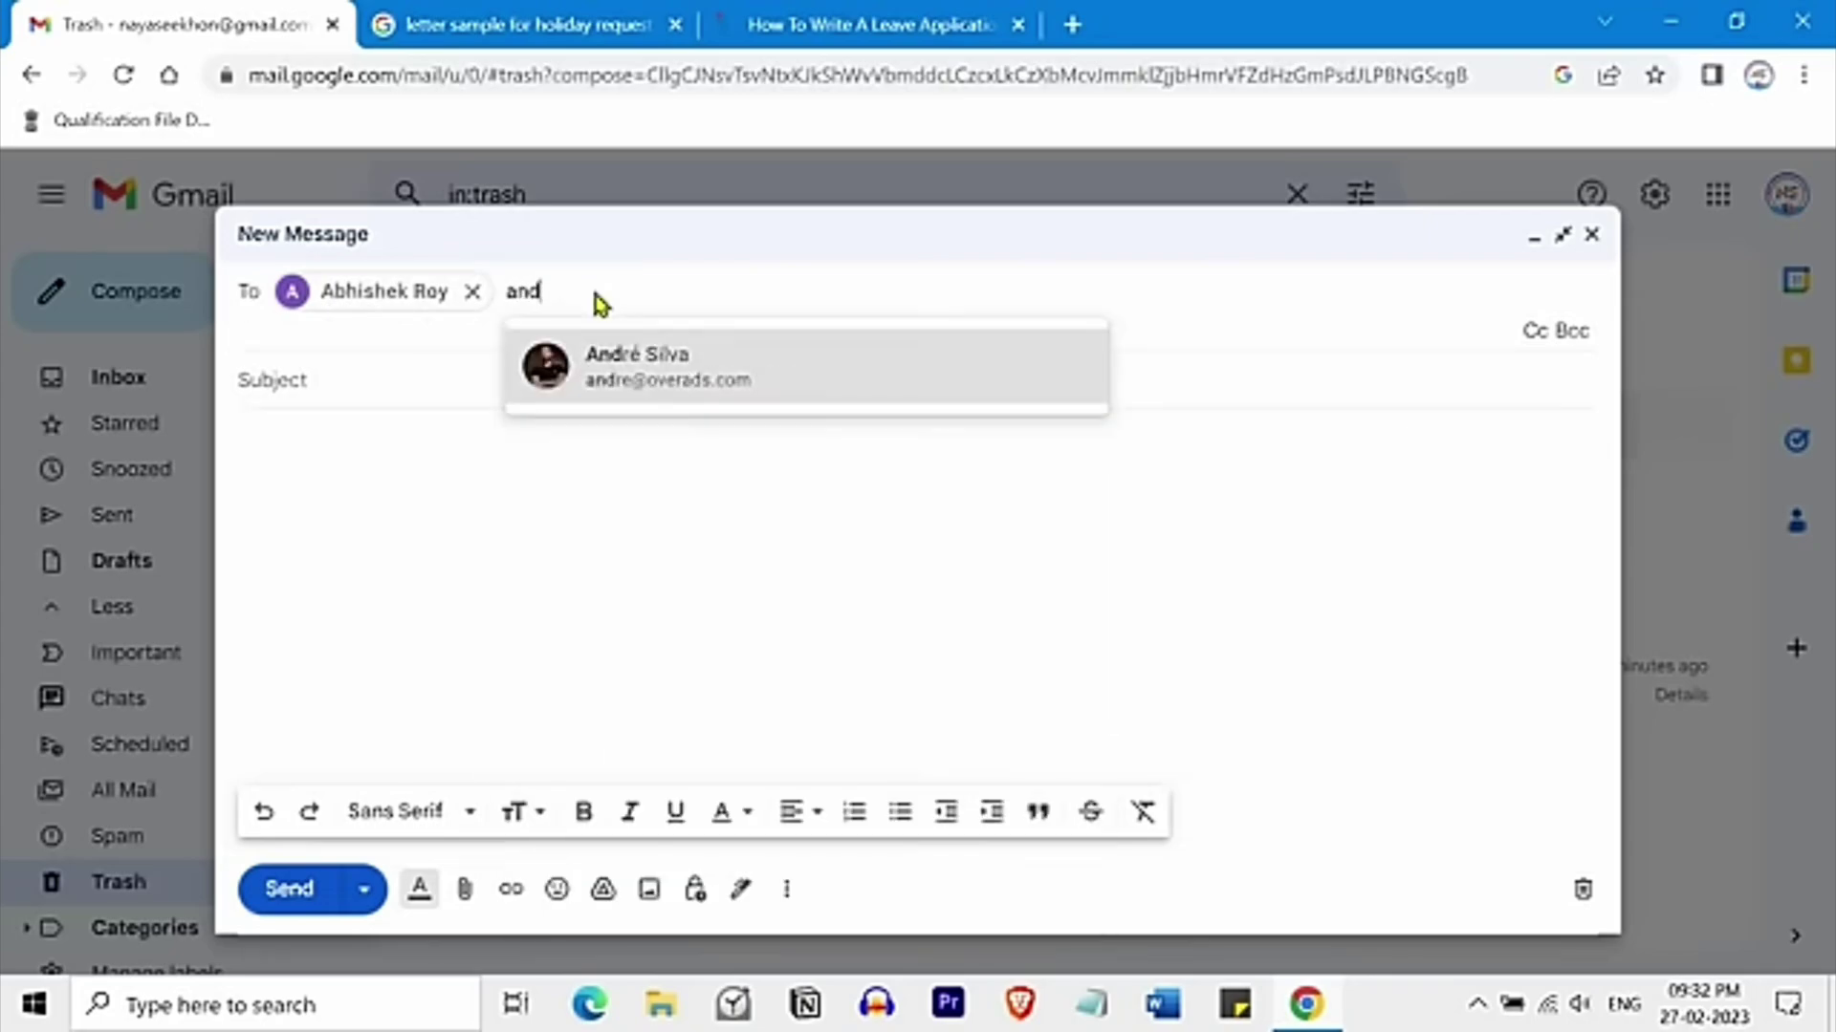
pyautogui.press('Return')
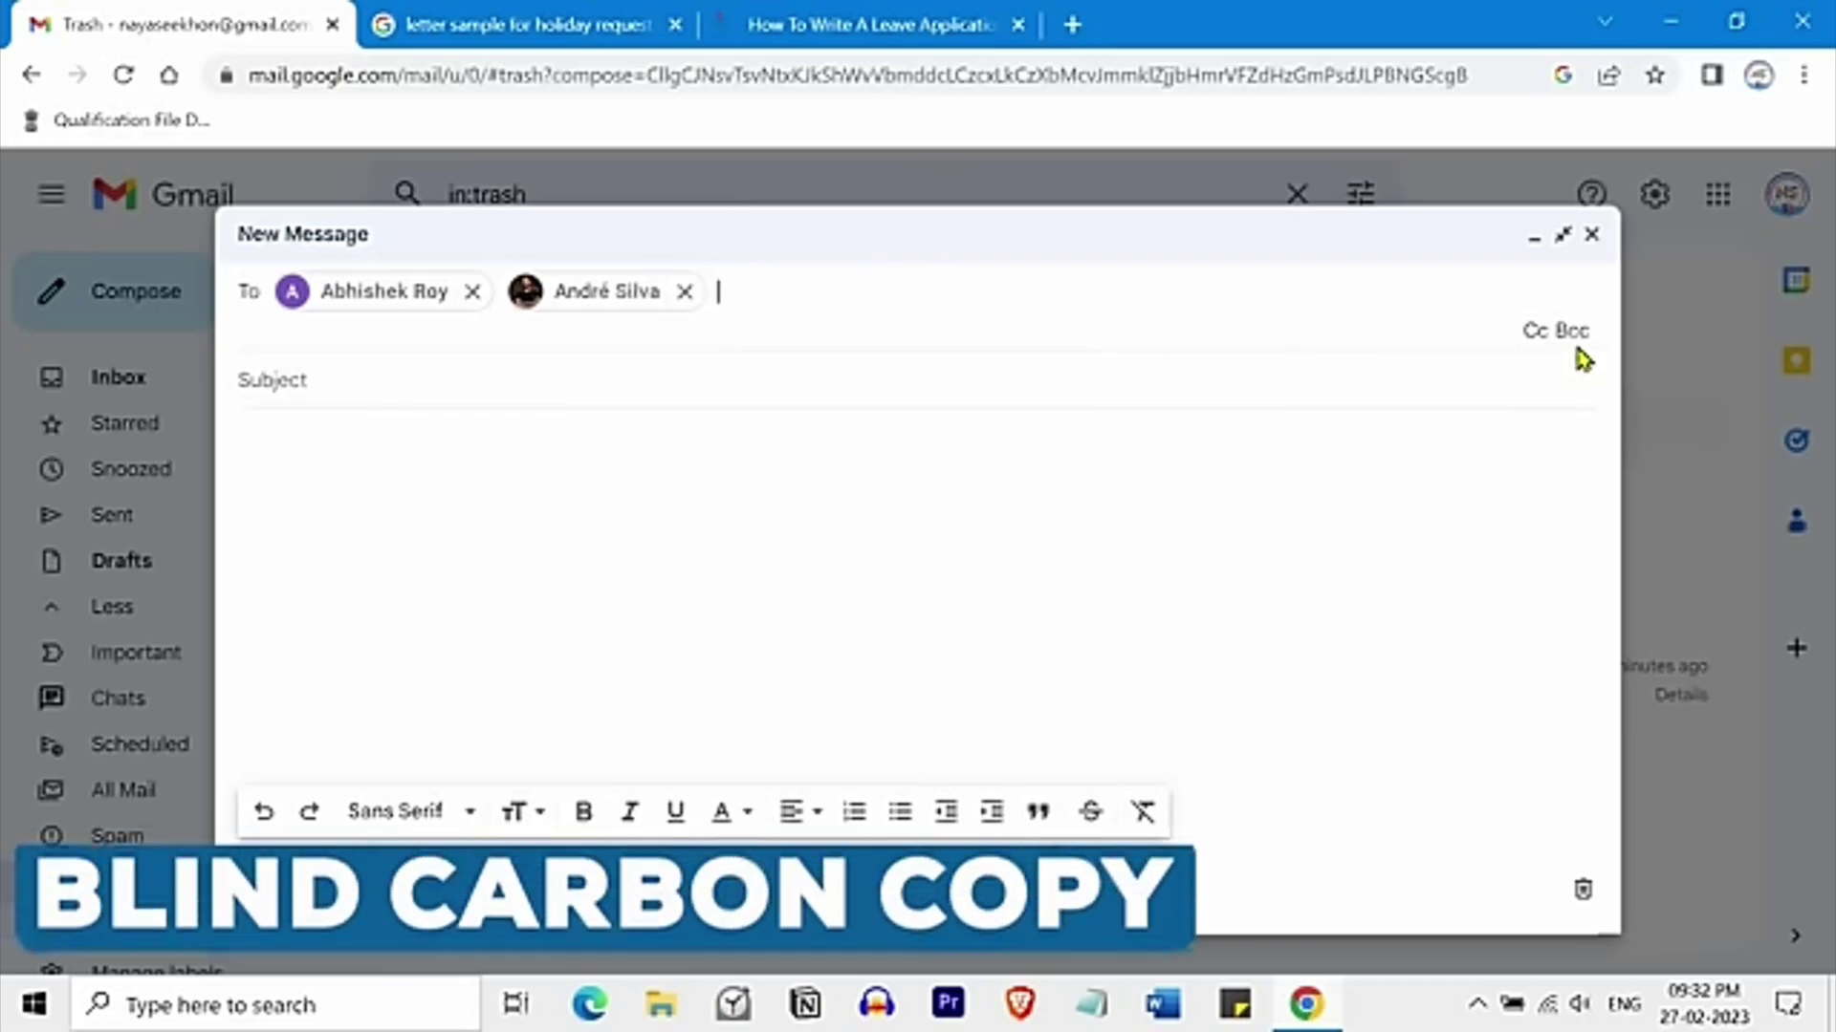
# Add a suggested contact as a Cc recipient of the draft.
pyautogui.click(1533, 334)
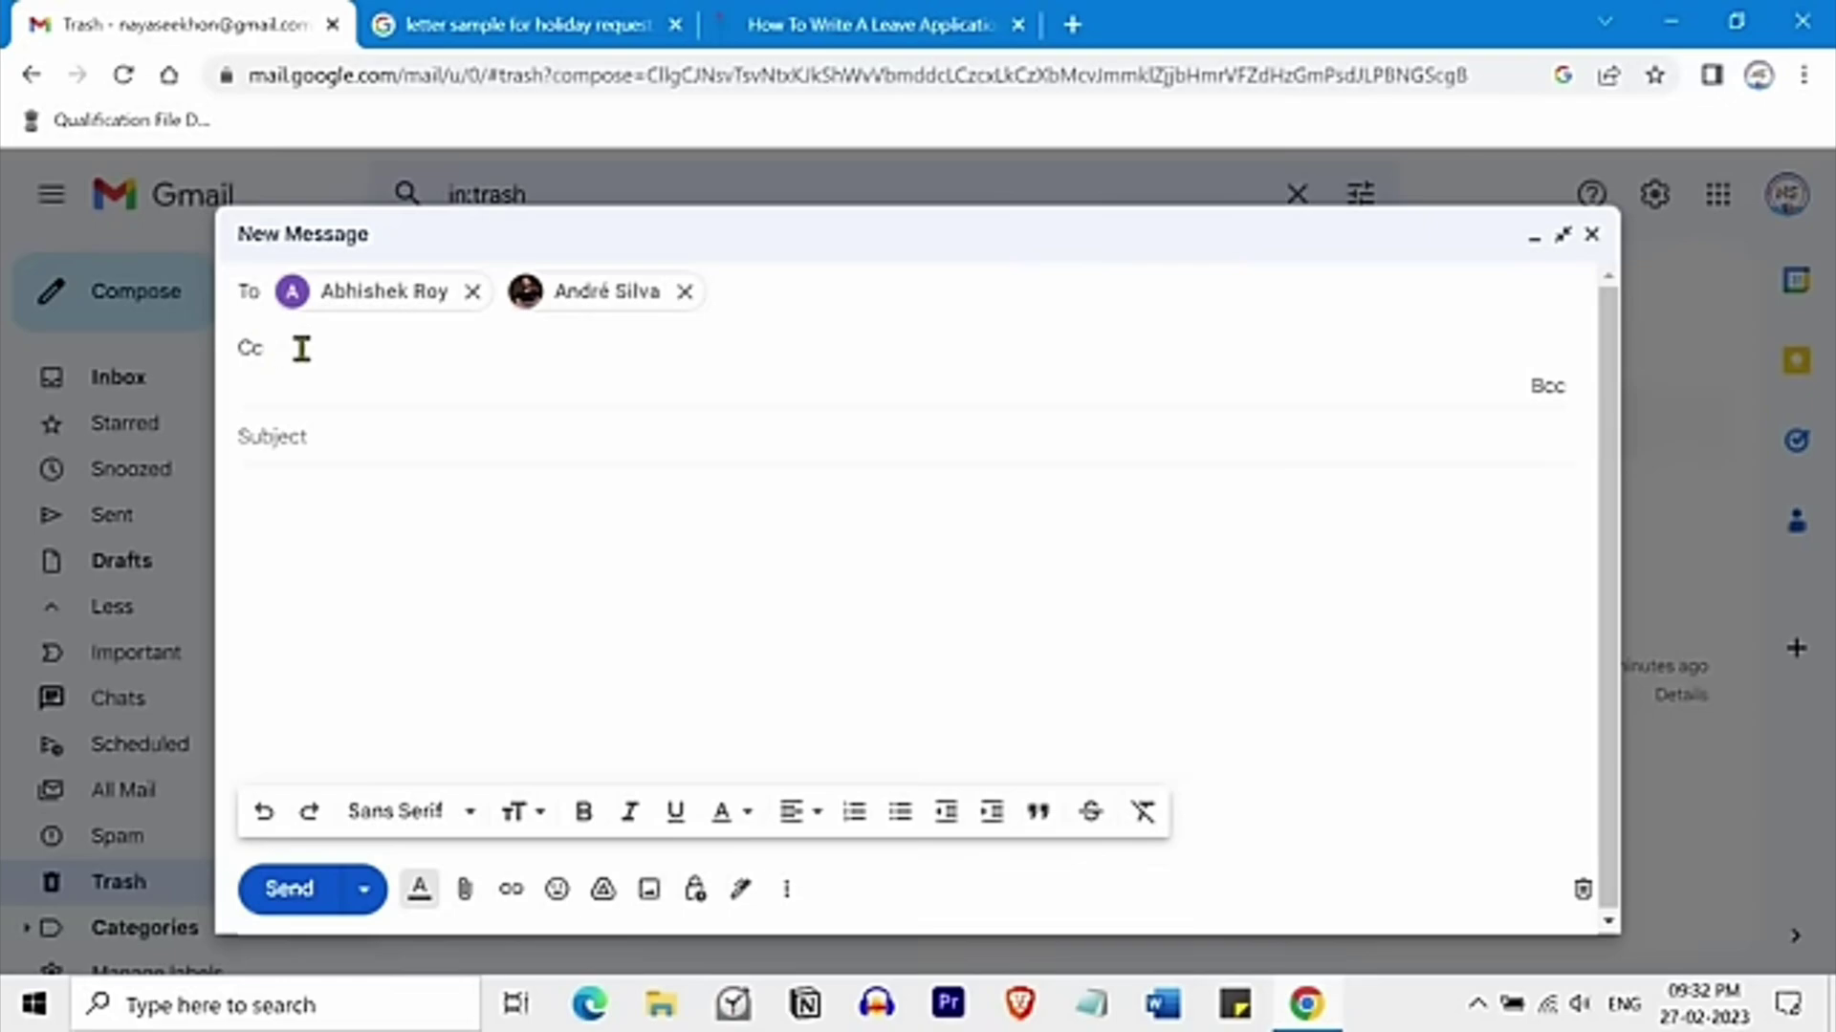
pyautogui.write('sim')
pyautogui.press('Return')
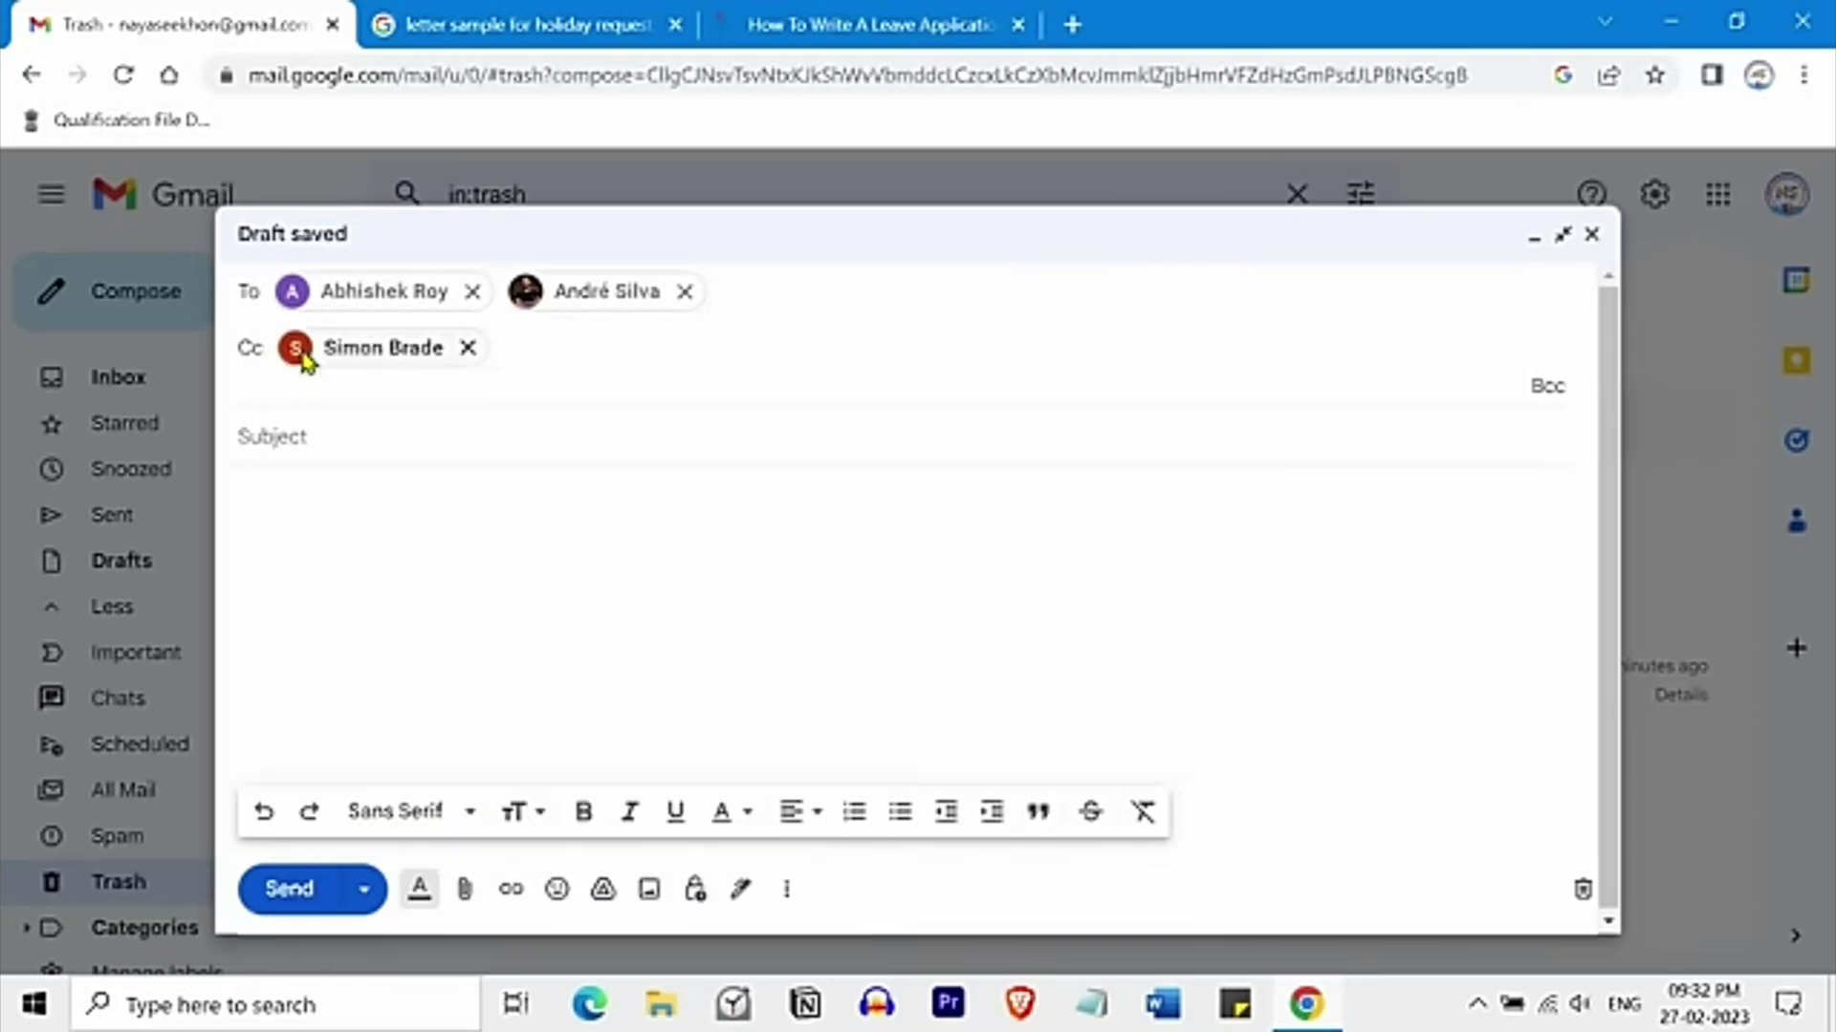
pyautogui.moveTo(346, 365)
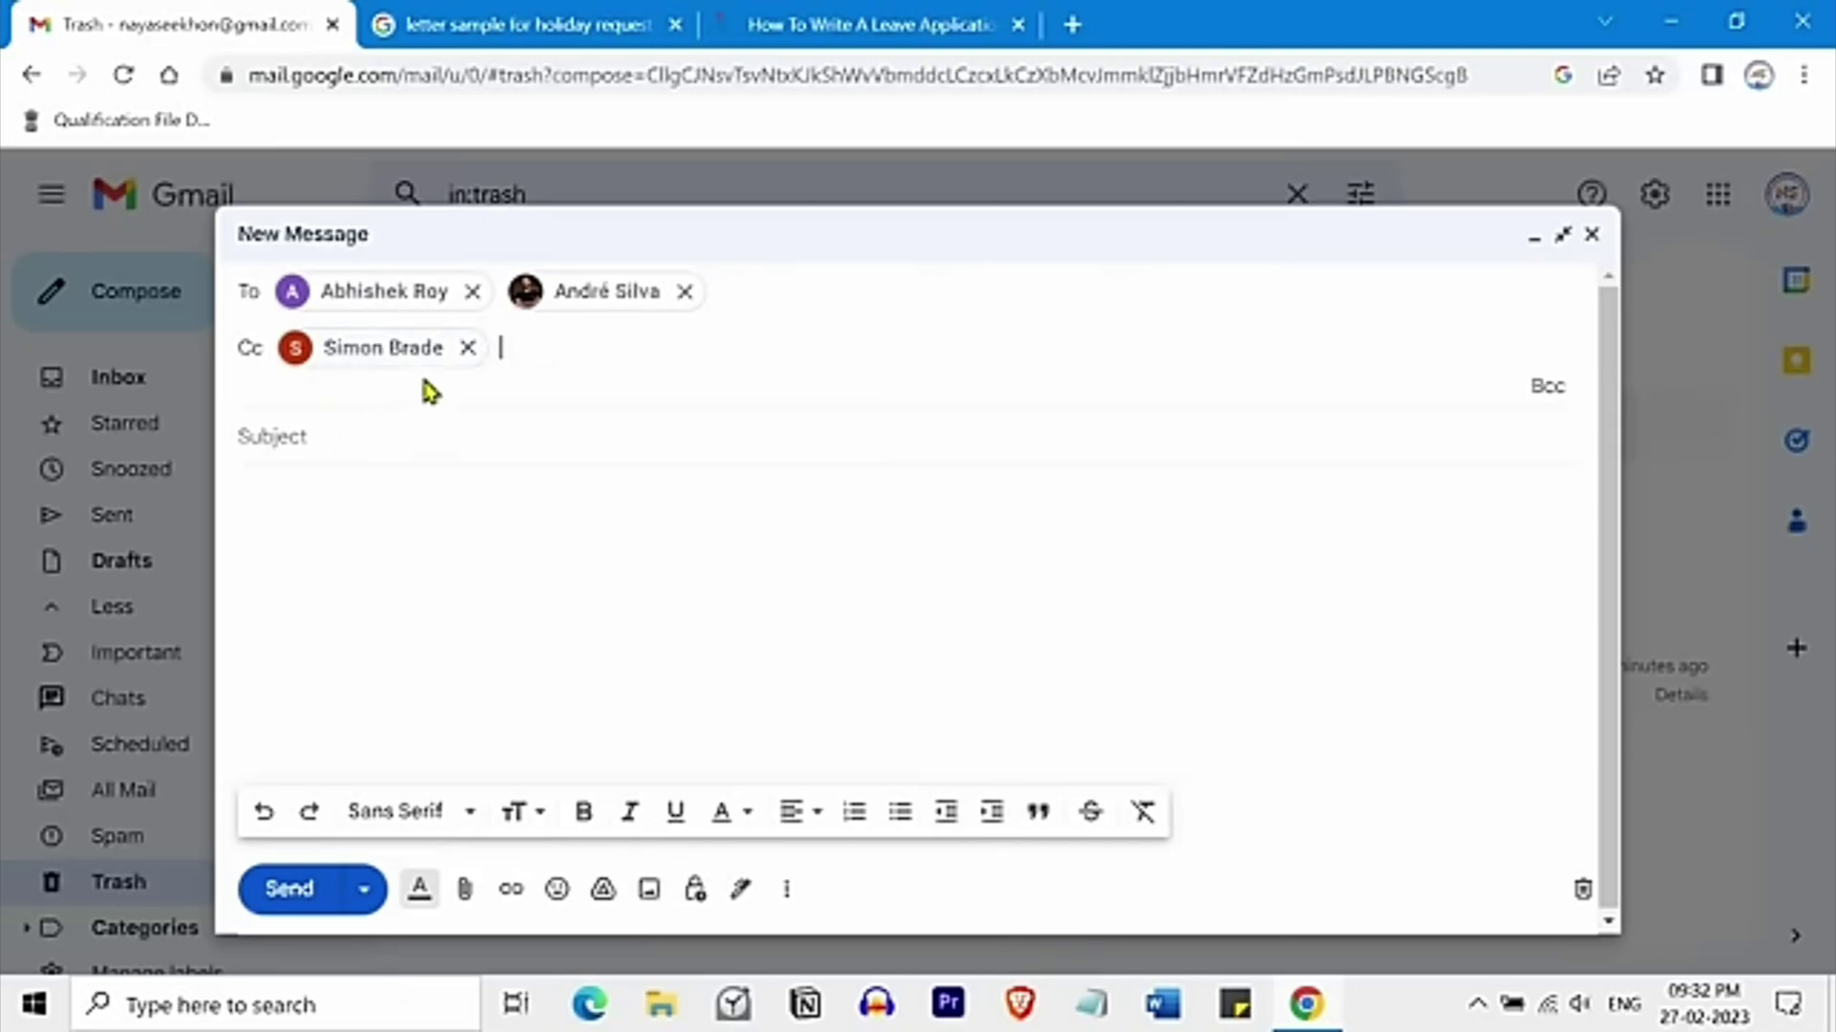
# Add another suggested contact as a Bcc recipient of the draft.
pyautogui.click(1547, 392)
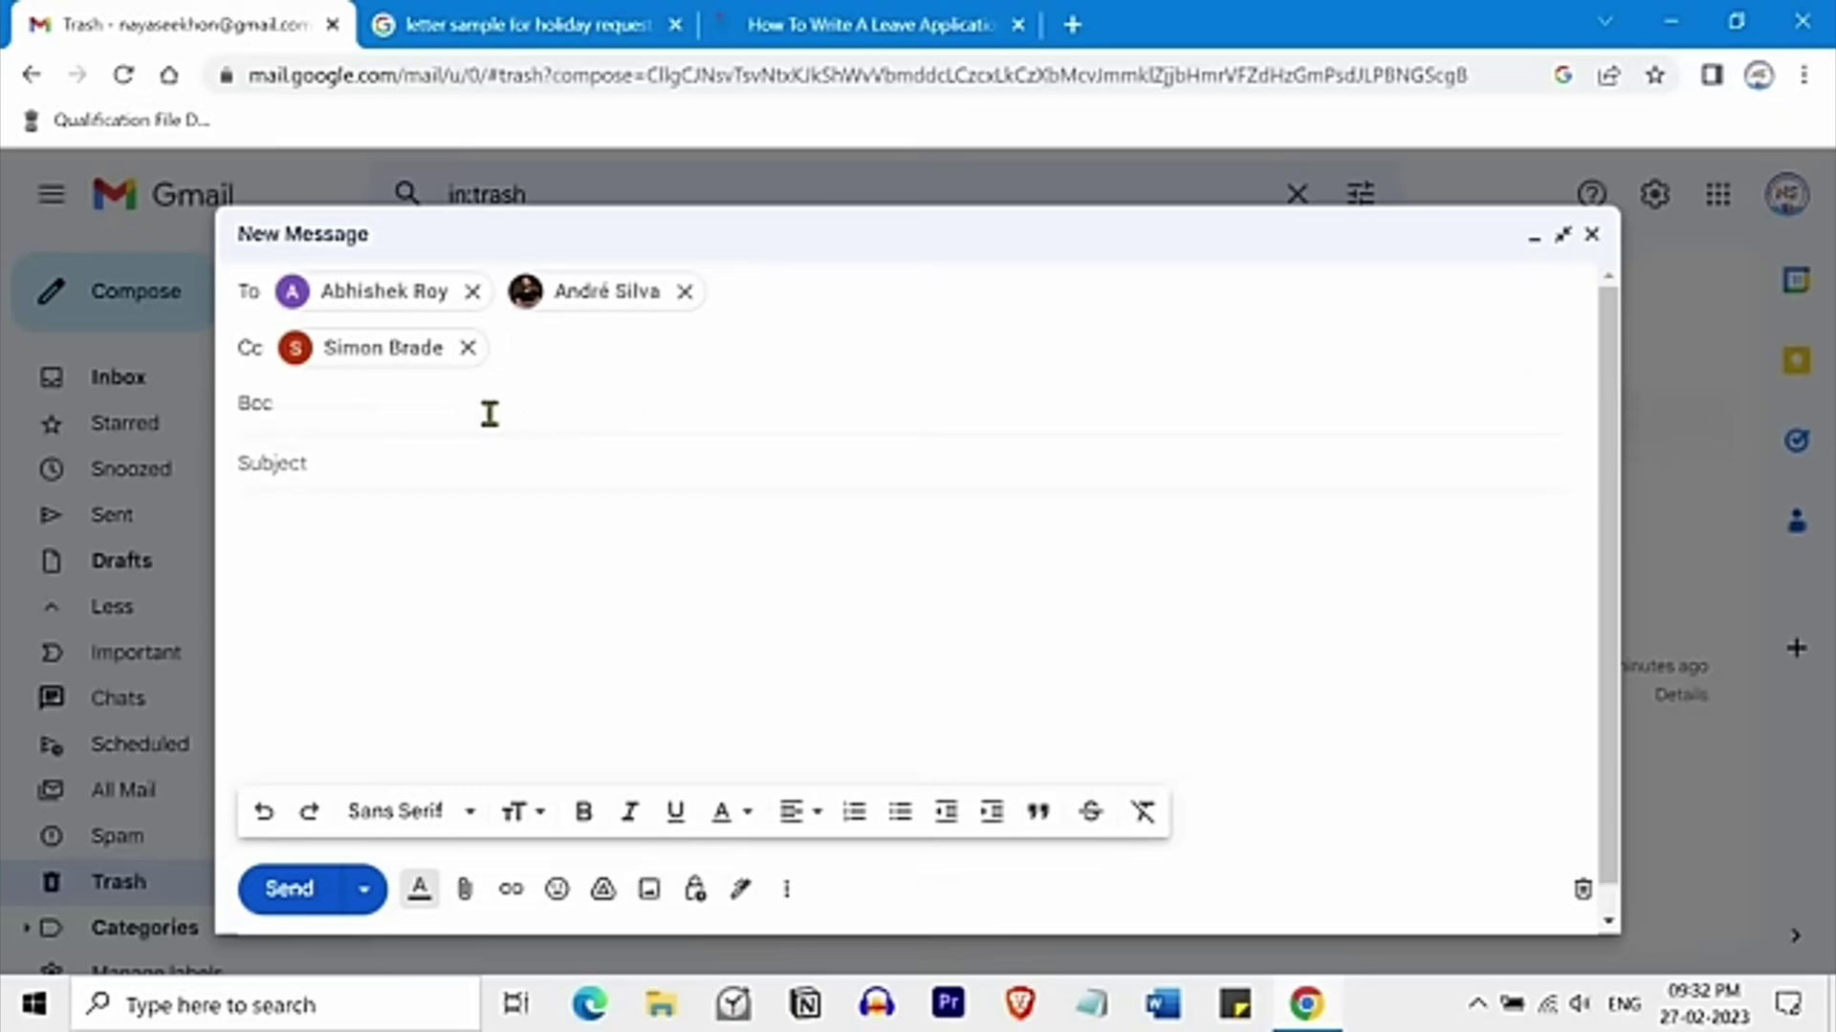
pyautogui.write('sammy')
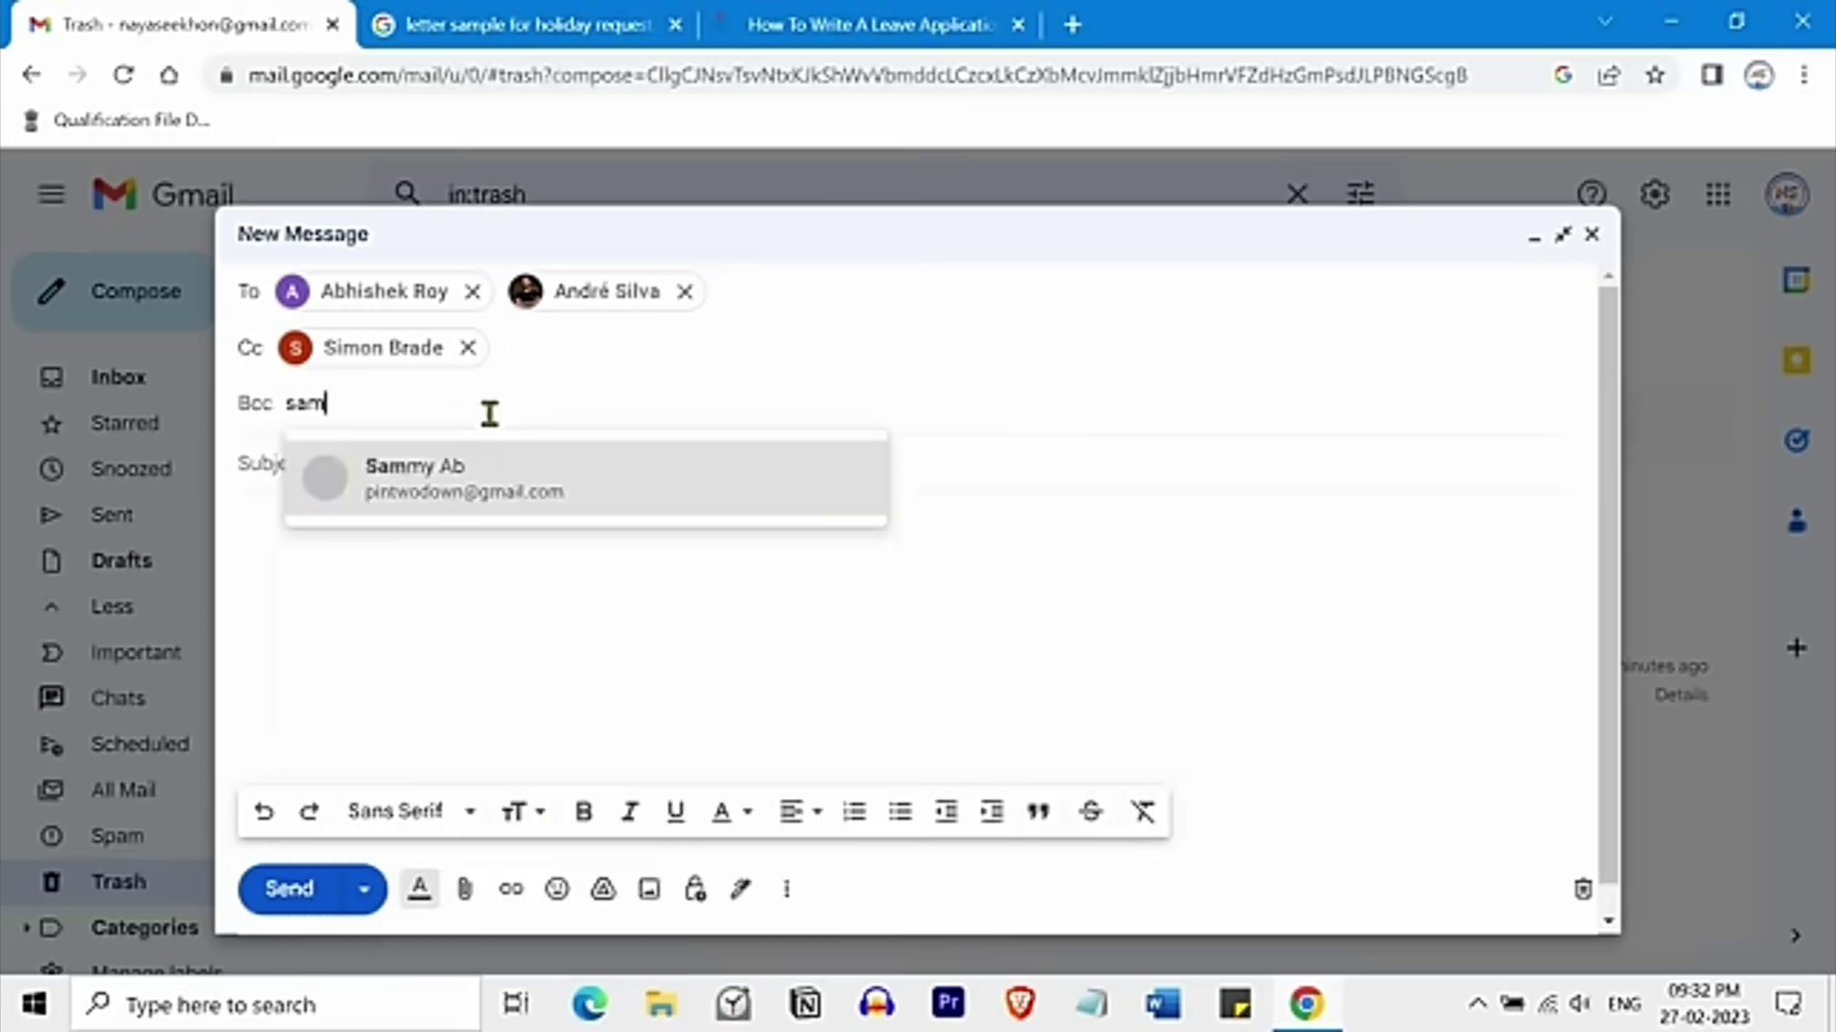
pyautogui.press('Return')
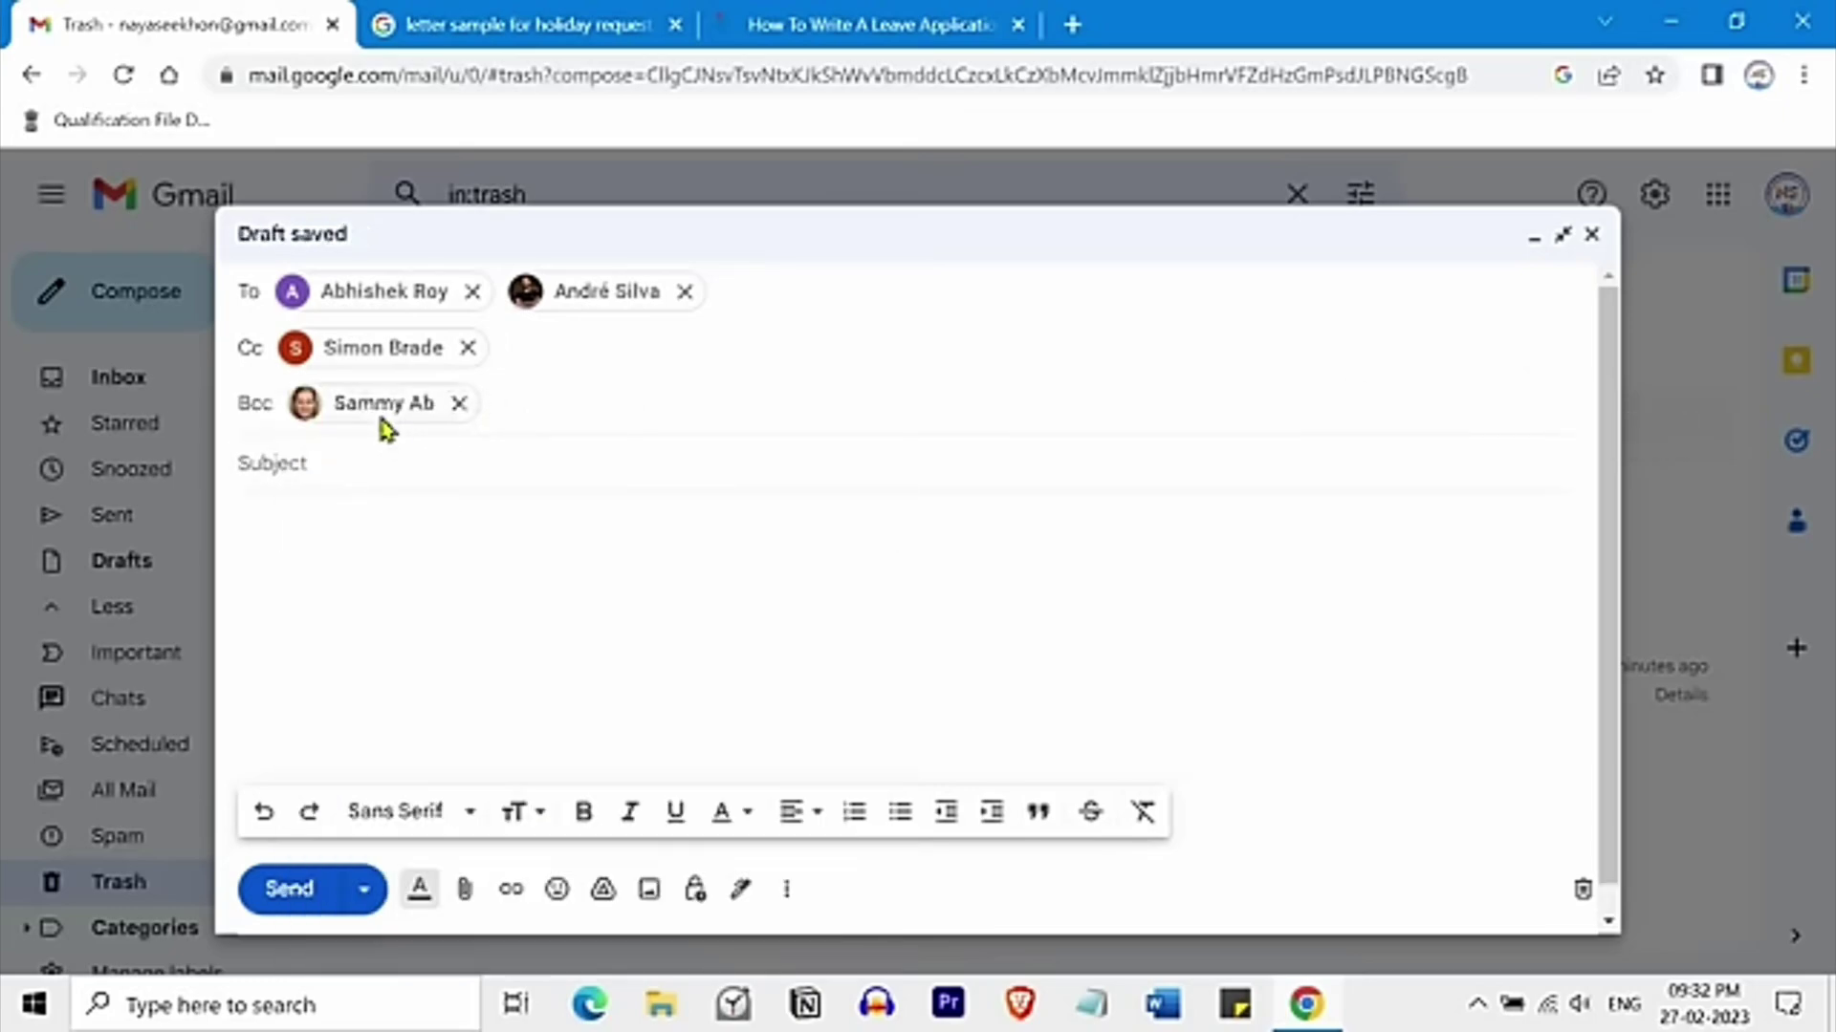
pyautogui.moveTo(378, 411)
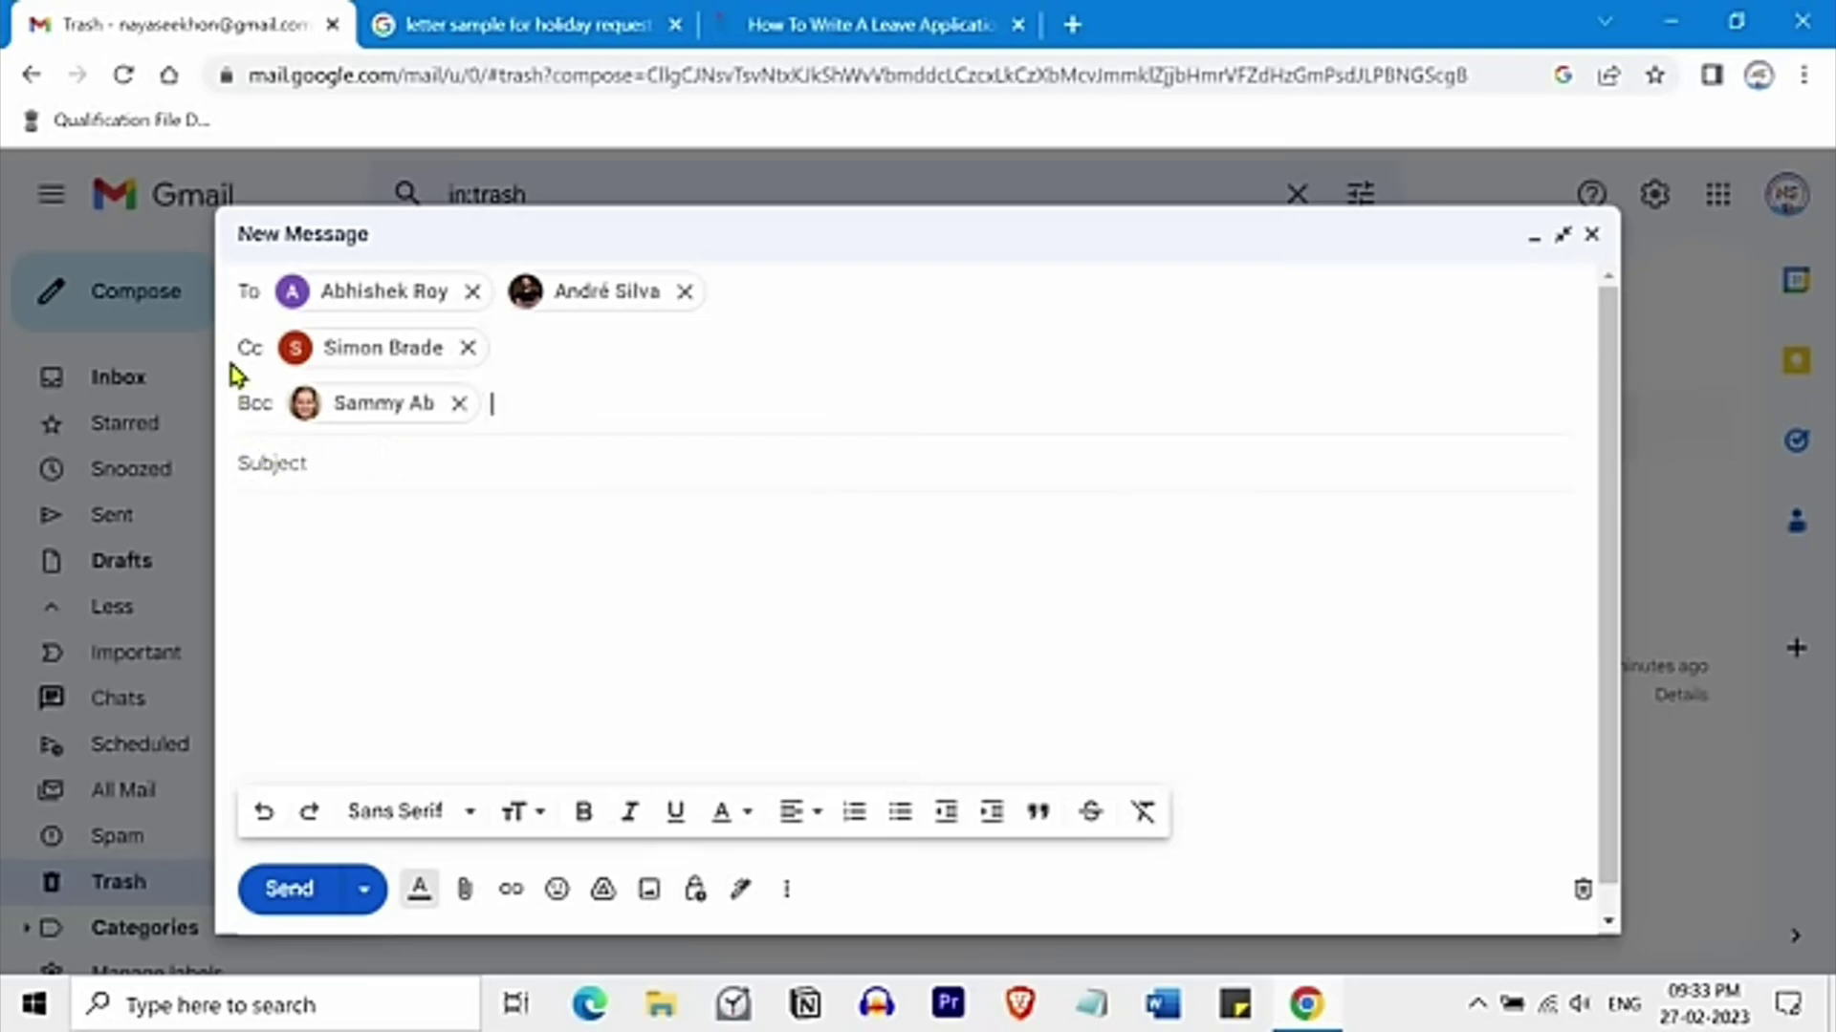
# Paste the subject 'Annual leave application', type 'Dear Sir,' and paste the leave letter body.
pyautogui.click(333, 465)
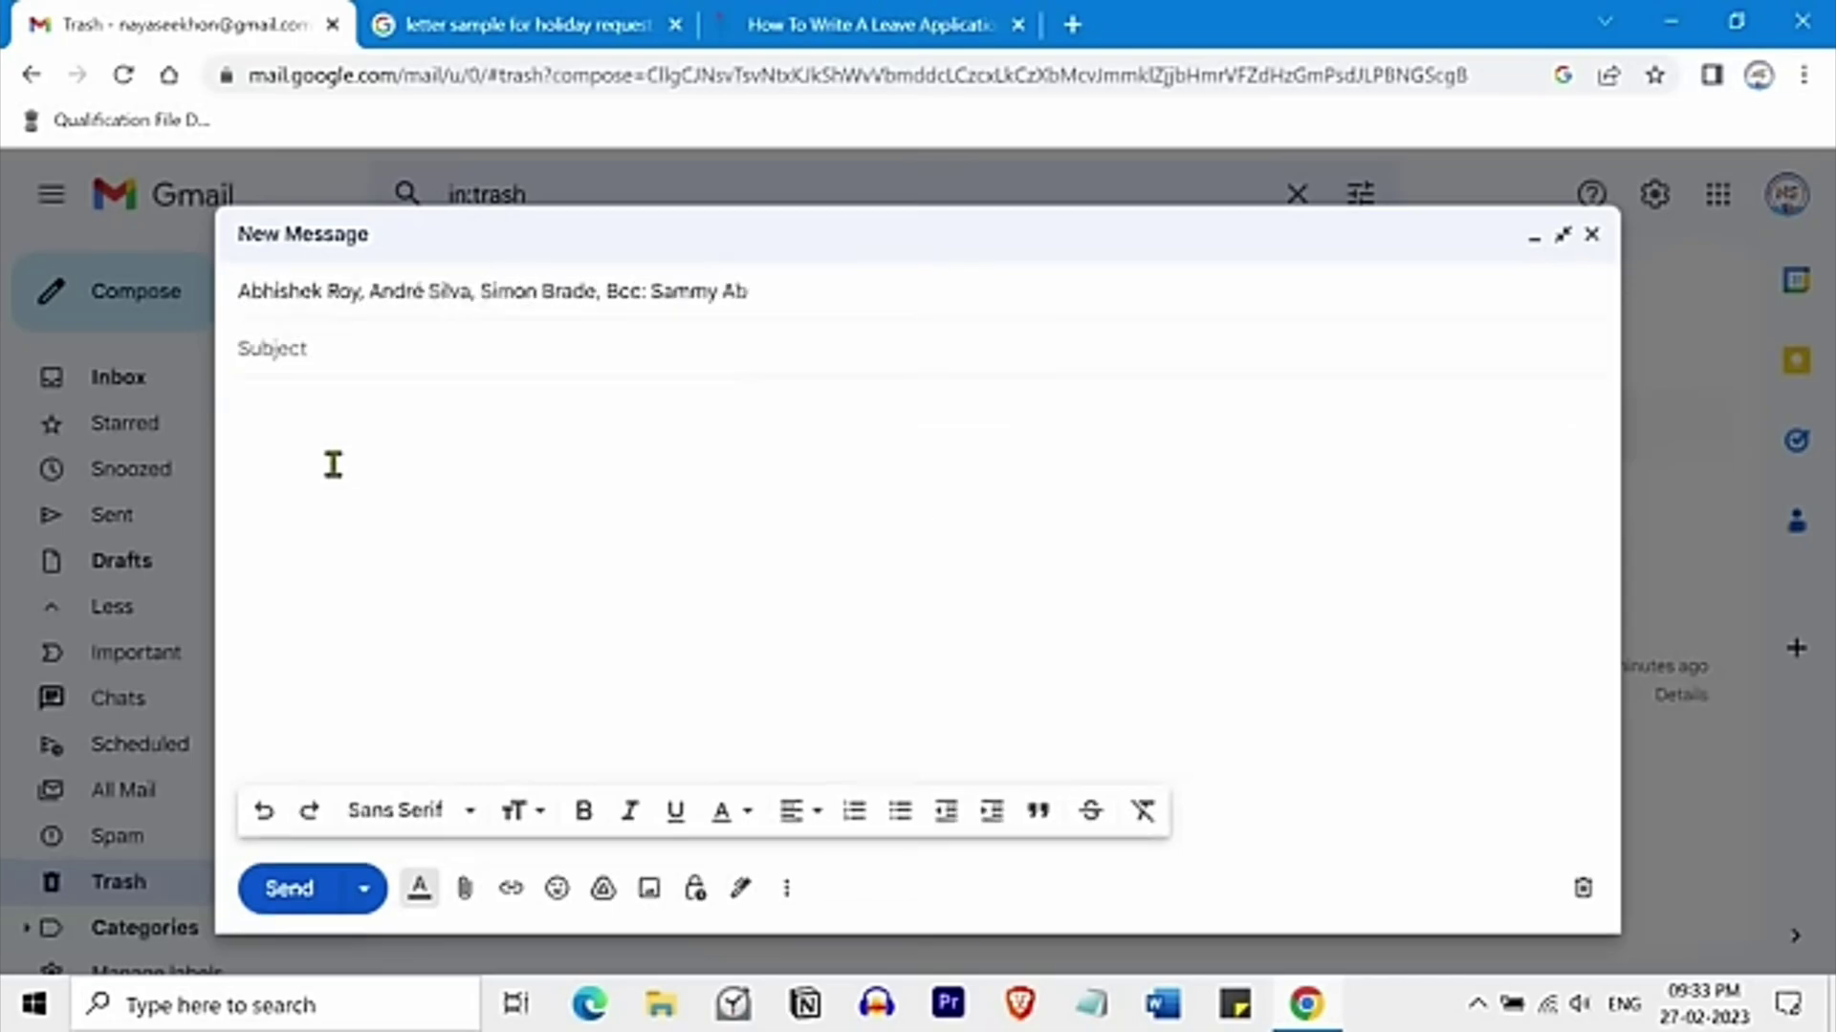
pyautogui.write('Annual leave application')
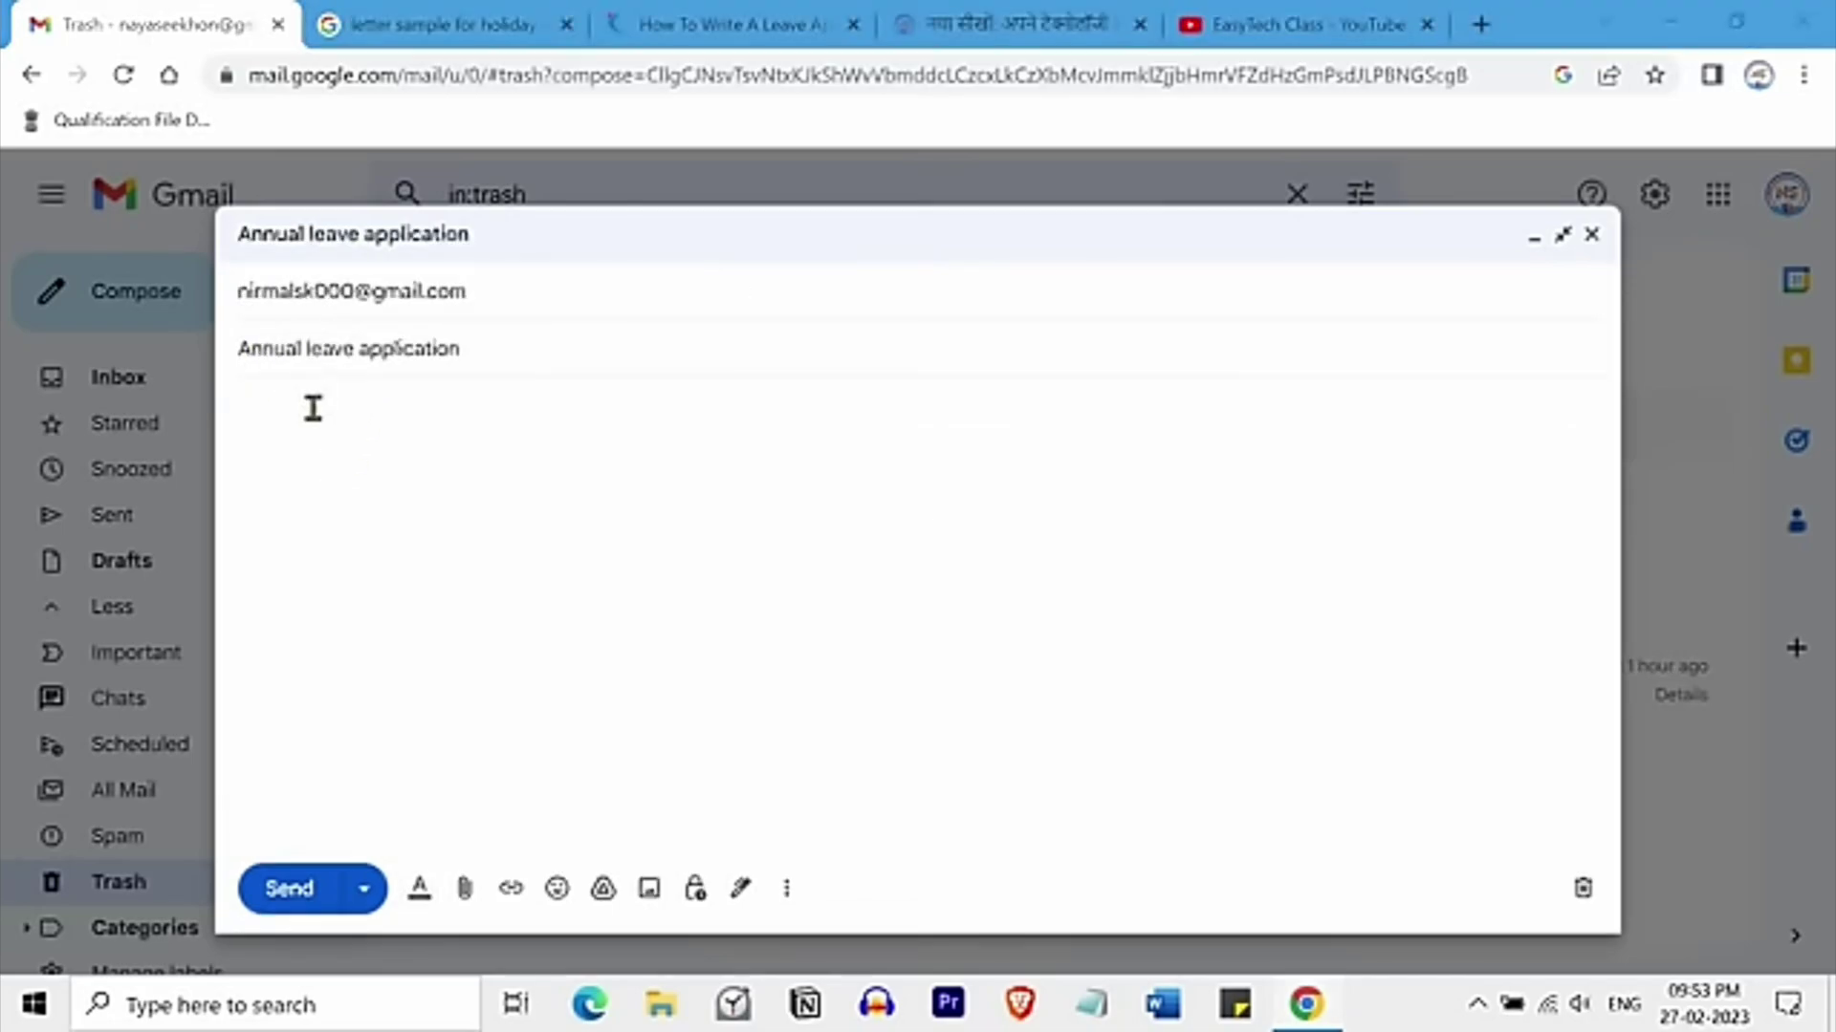
pyautogui.click(313, 409)
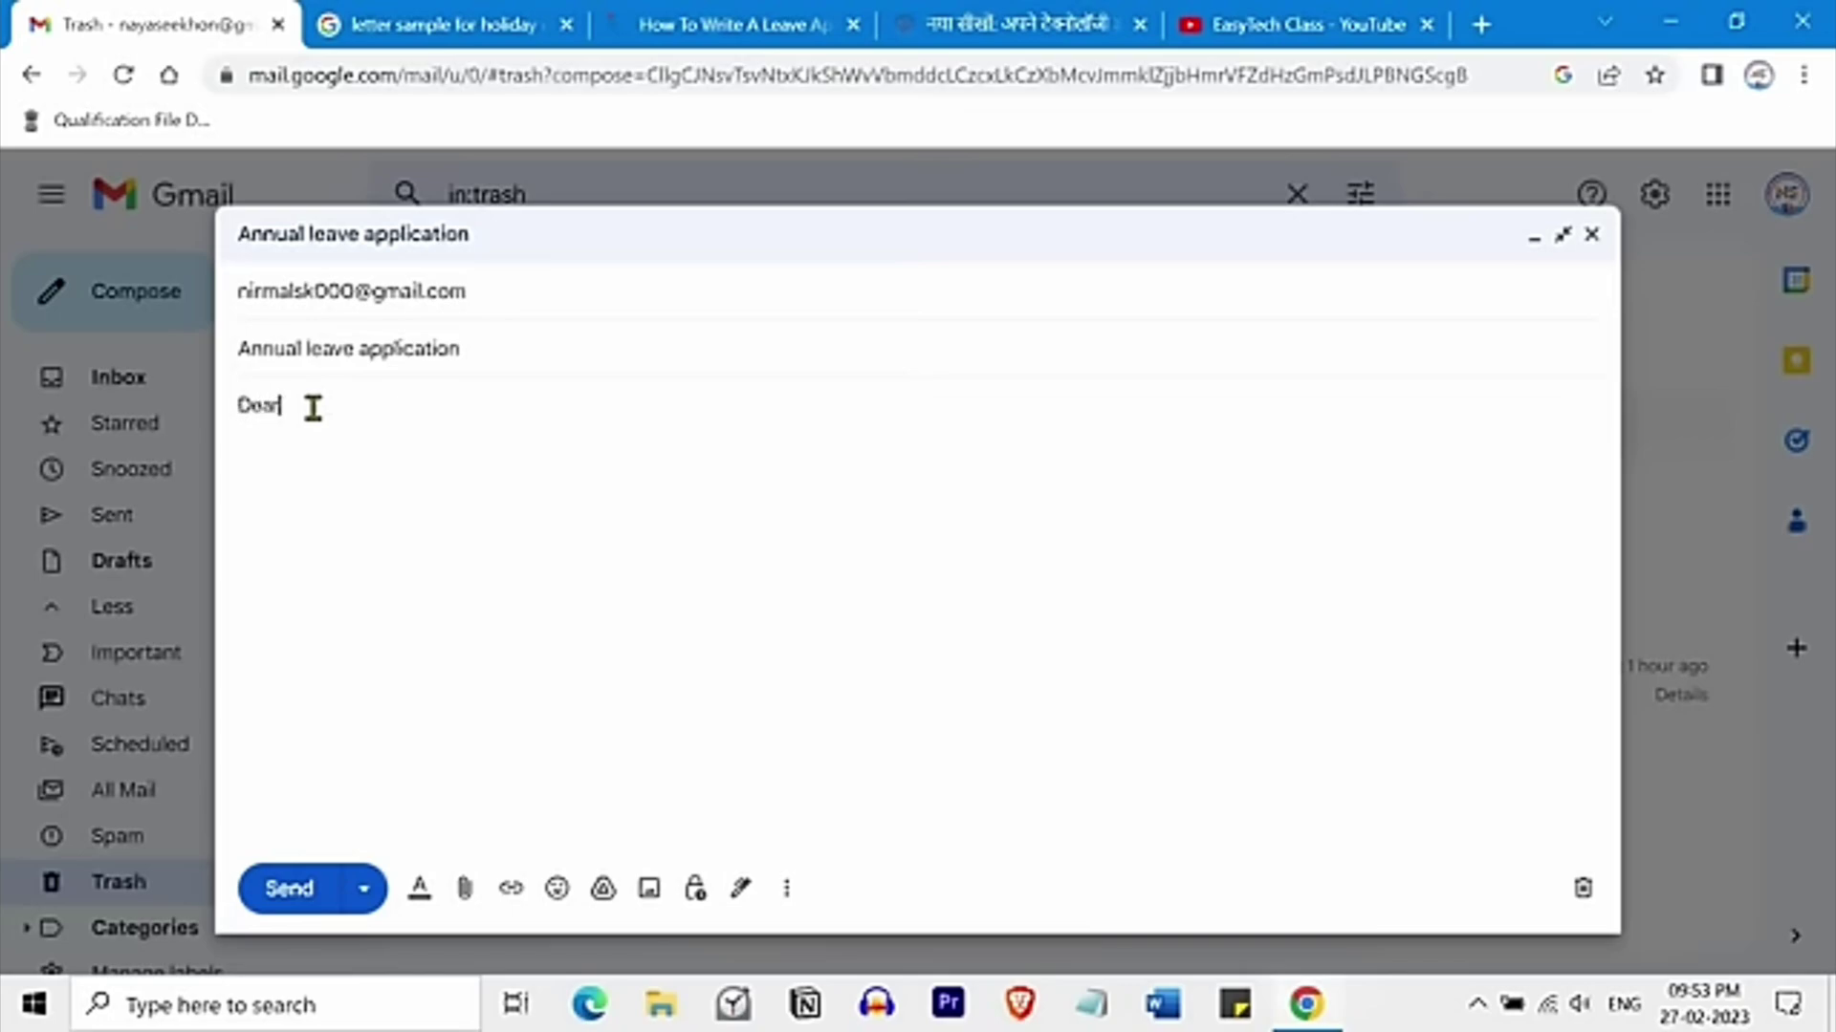
pyautogui.write('Dear Sir,')
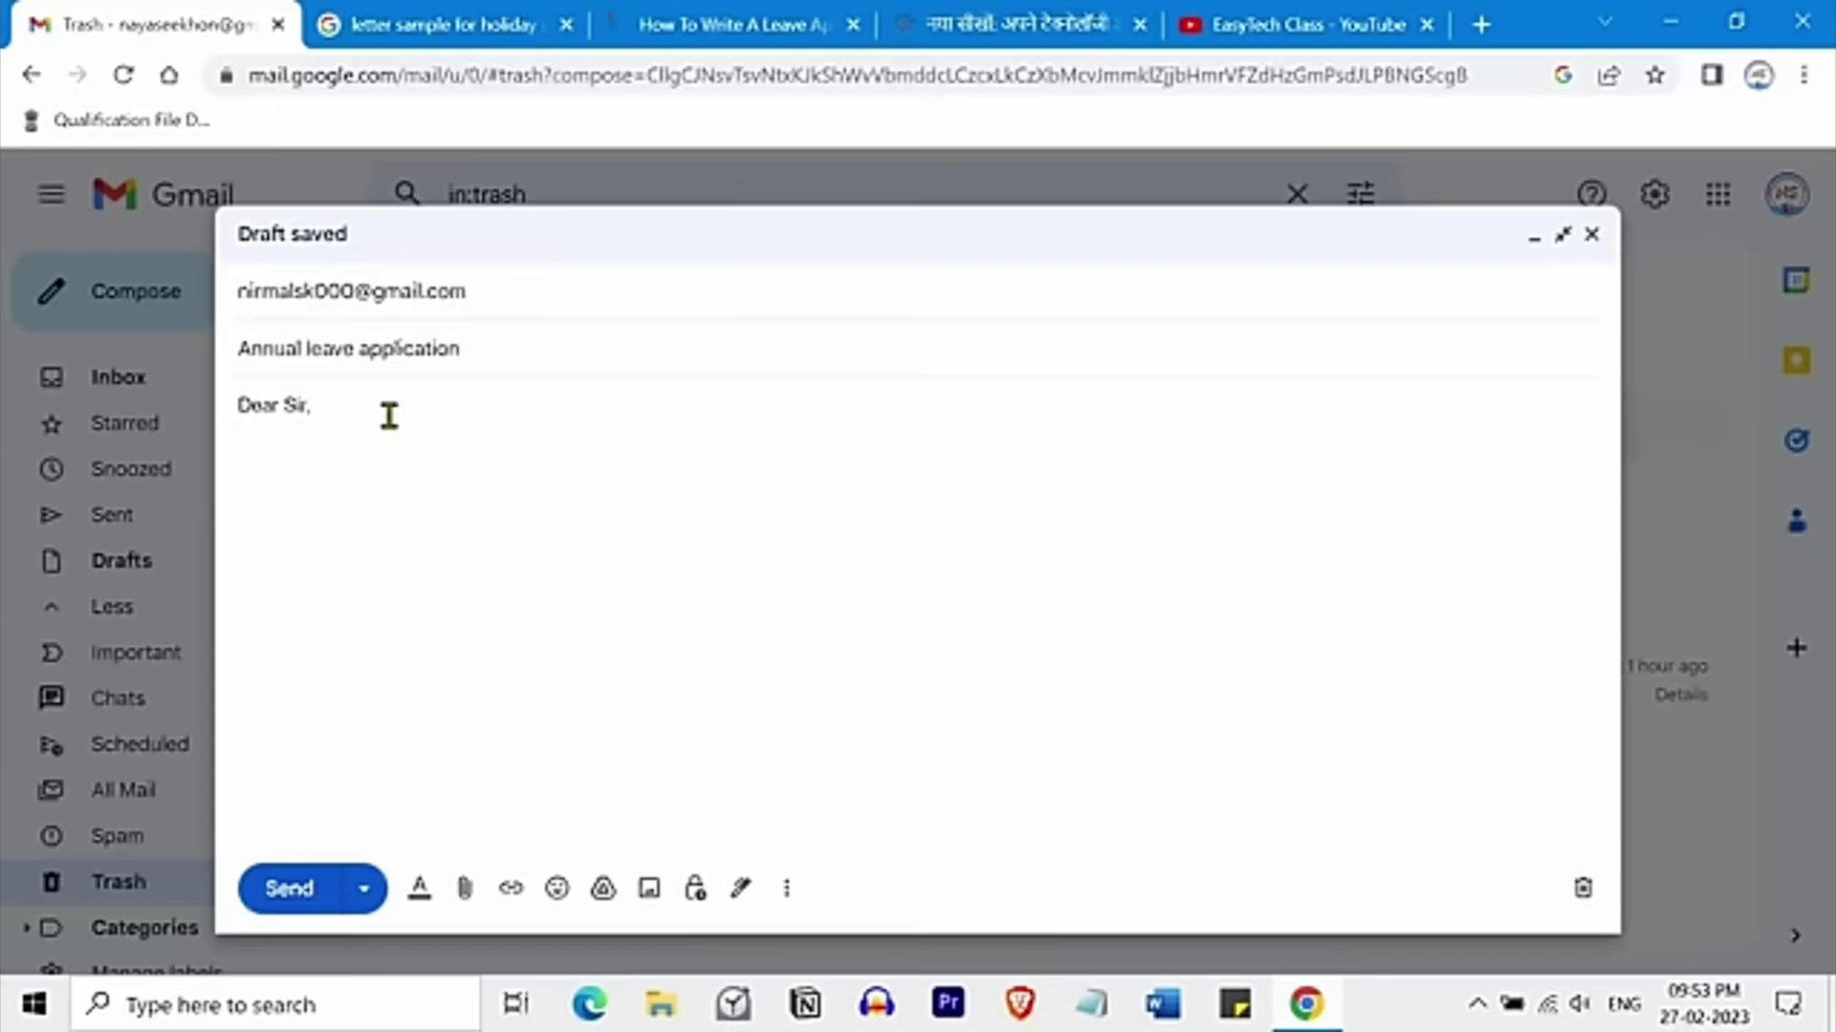
pyautogui.write("I am writing this letter to let you know that I am in need of a long-term leave. Thus, I would like to avail my full annual leave allotment as I have my complete yearly leave allowance.  I request you to consider my leave application of thirty days as I am planning for an international vacation with my family. I would like to avail the leaves from {start date} to {end date}.  I have delegated my current project to {person's name}. He/she understands about my project and is capable of handling the task without any difficulties. In fact, it is only the final part that is left to be carried out by him/her.  During the days of my absence from office, I can be reached at {email address/contact number}.  I will return to the office on {date}. In case I want to resume the work sooner or later than the stated date, I will let you know well in advance.  Yours Sincerely,")
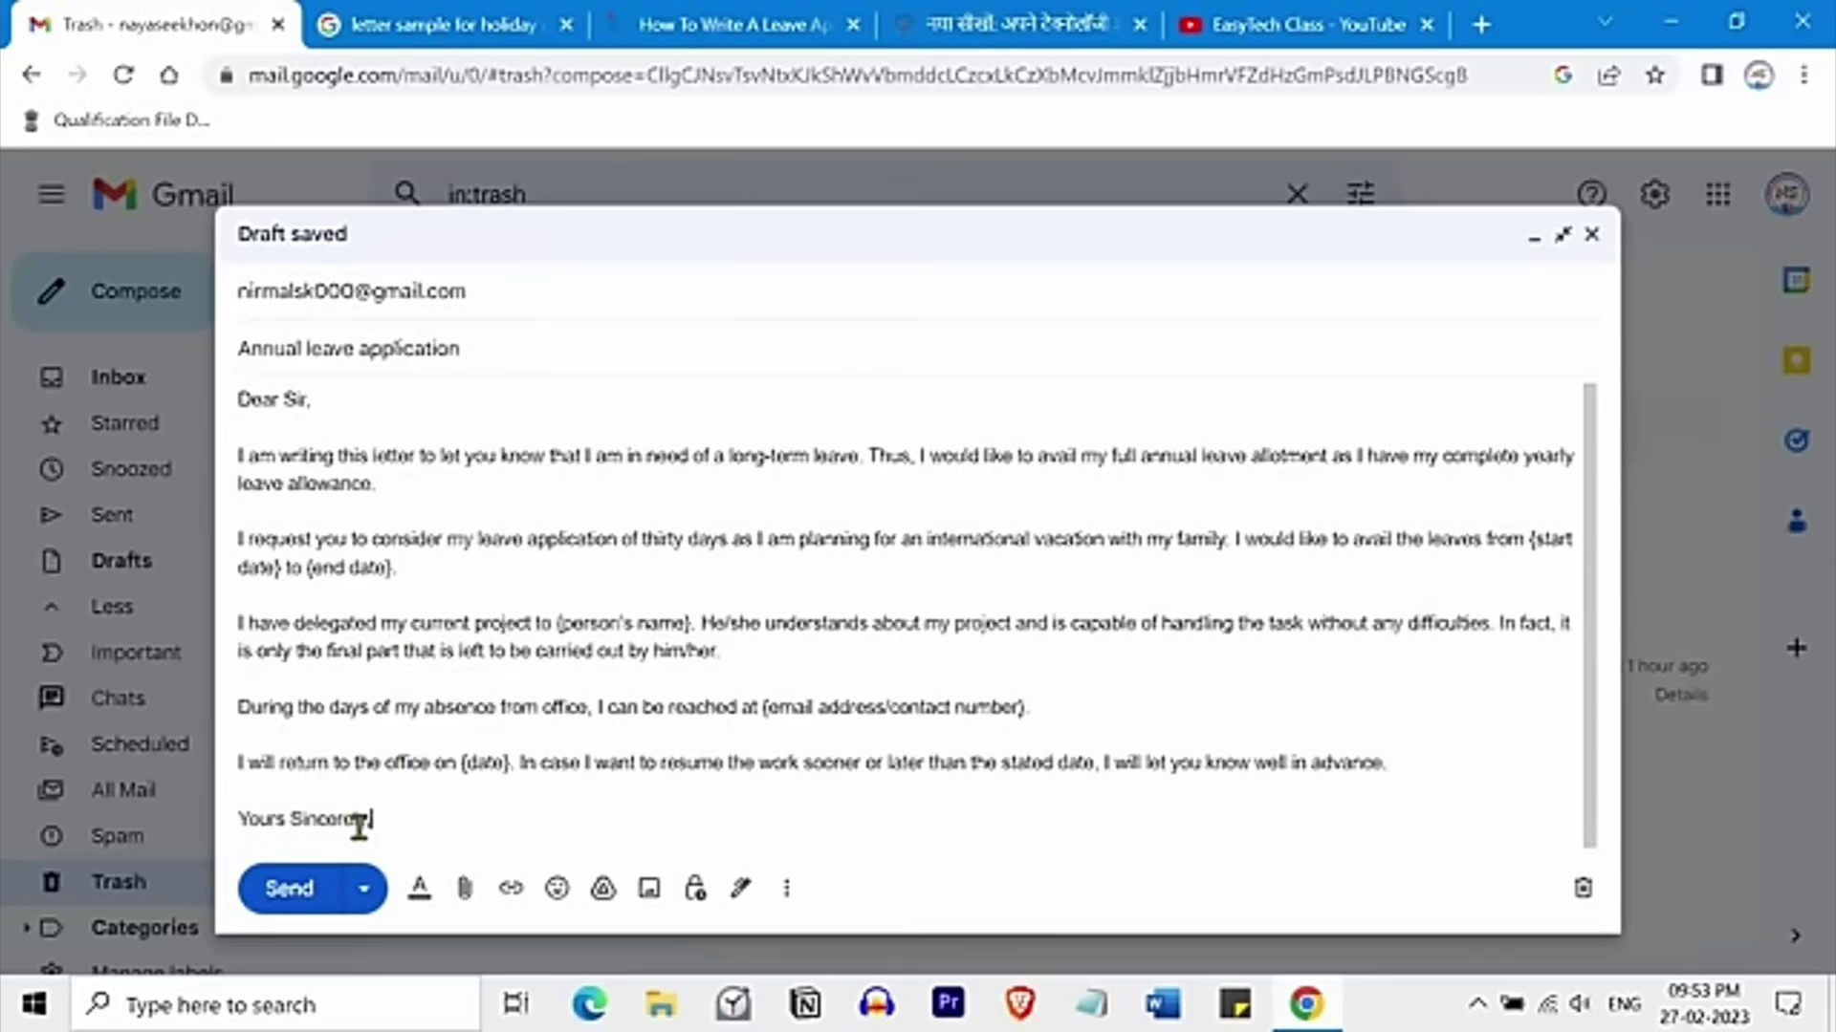
pyautogui.moveTo(373, 820); pyautogui.dragTo(238, 822)
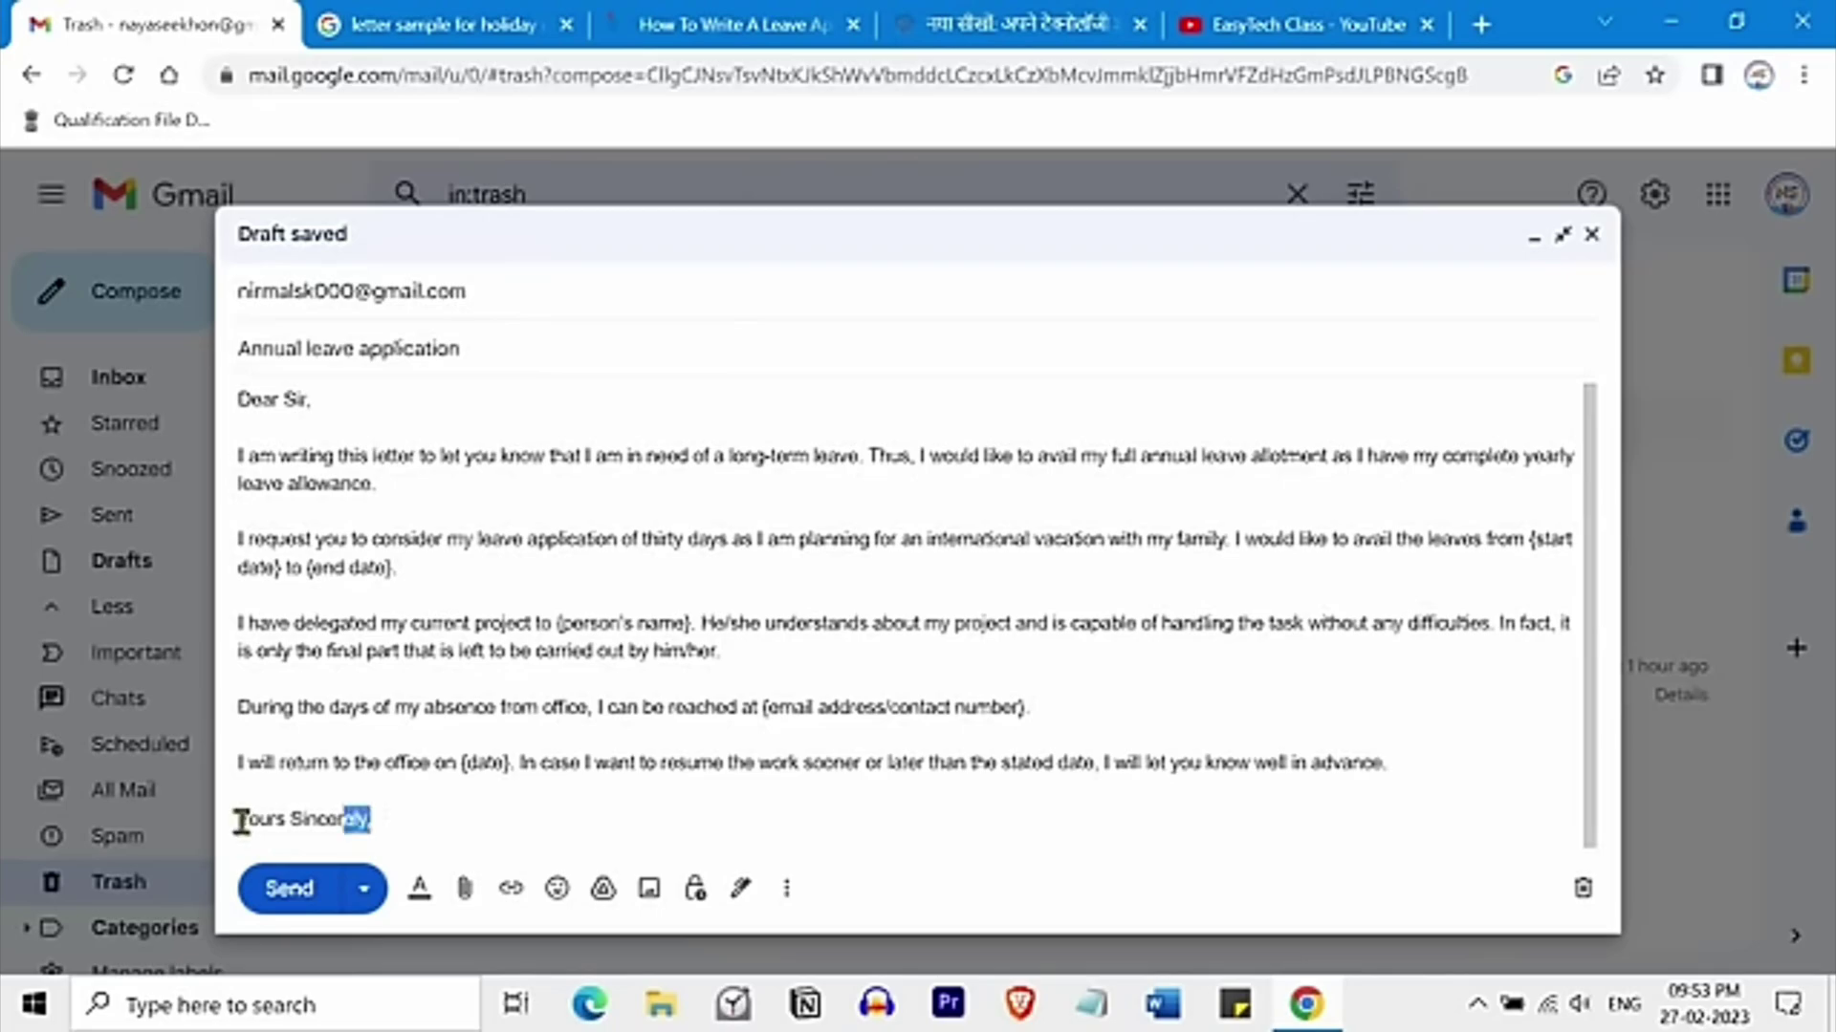
pyautogui.click(404, 820)
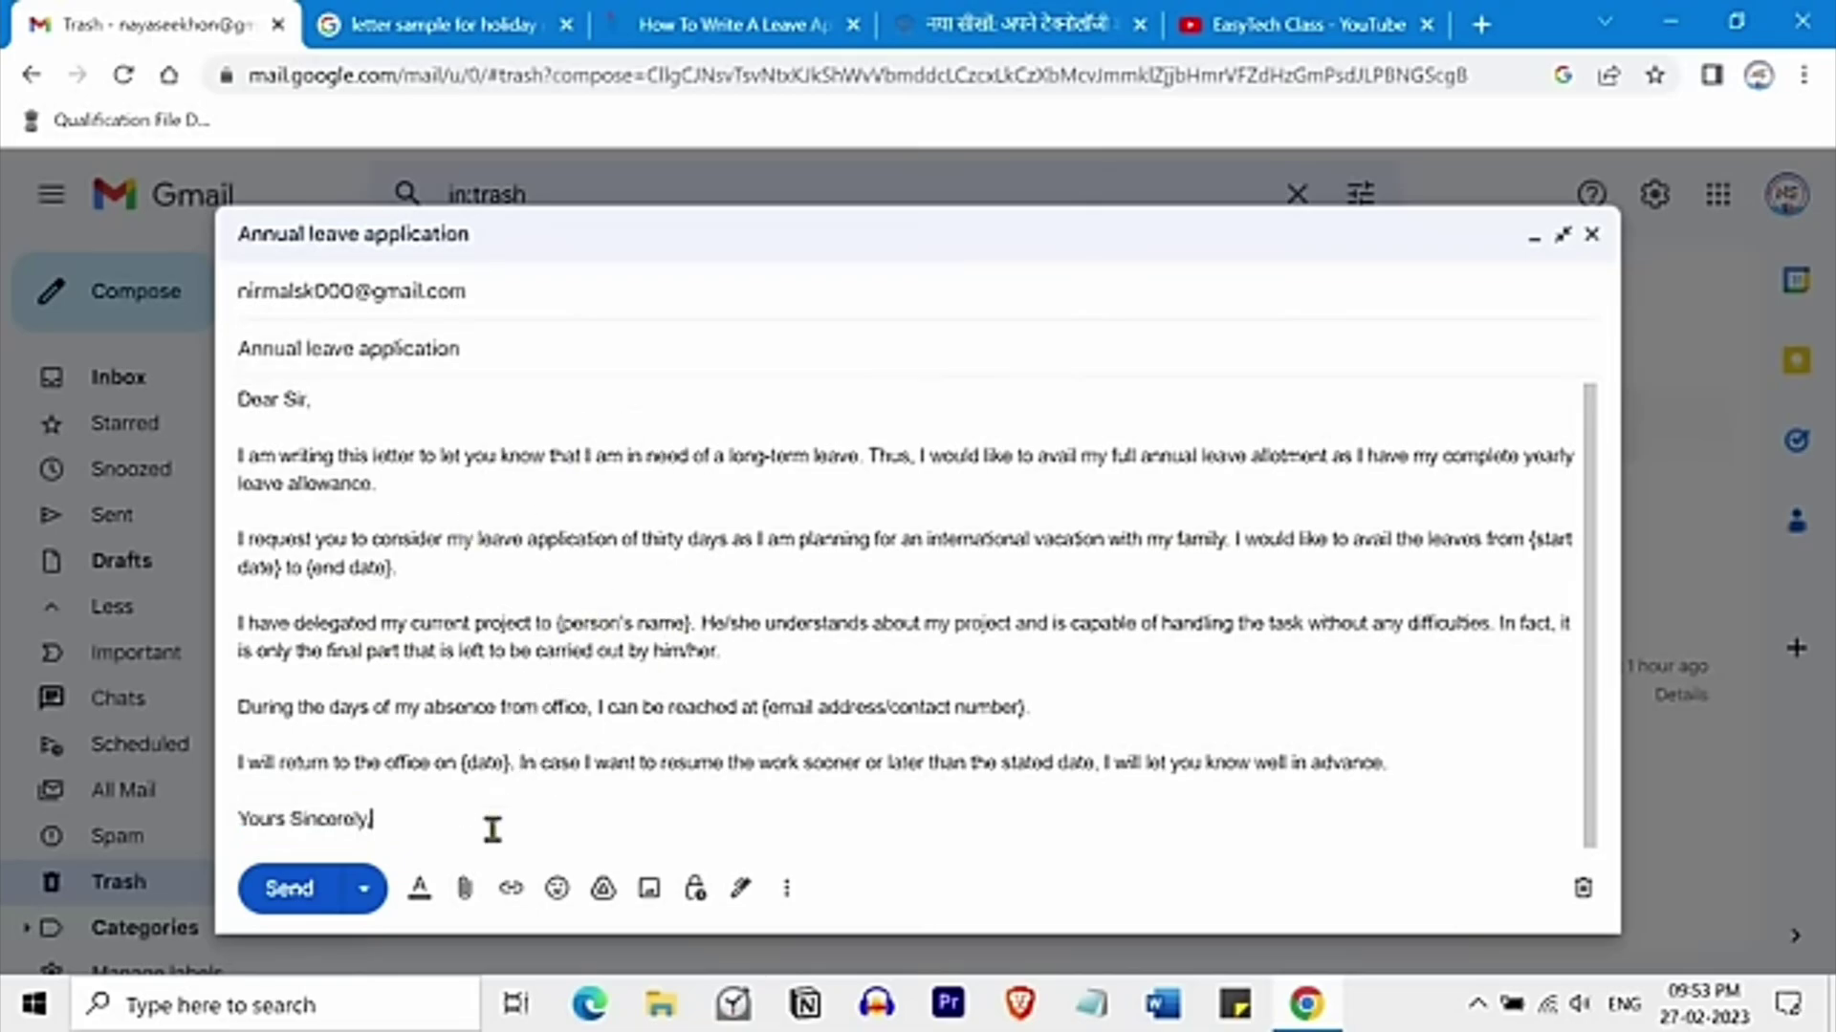
pyautogui.click(421, 899)
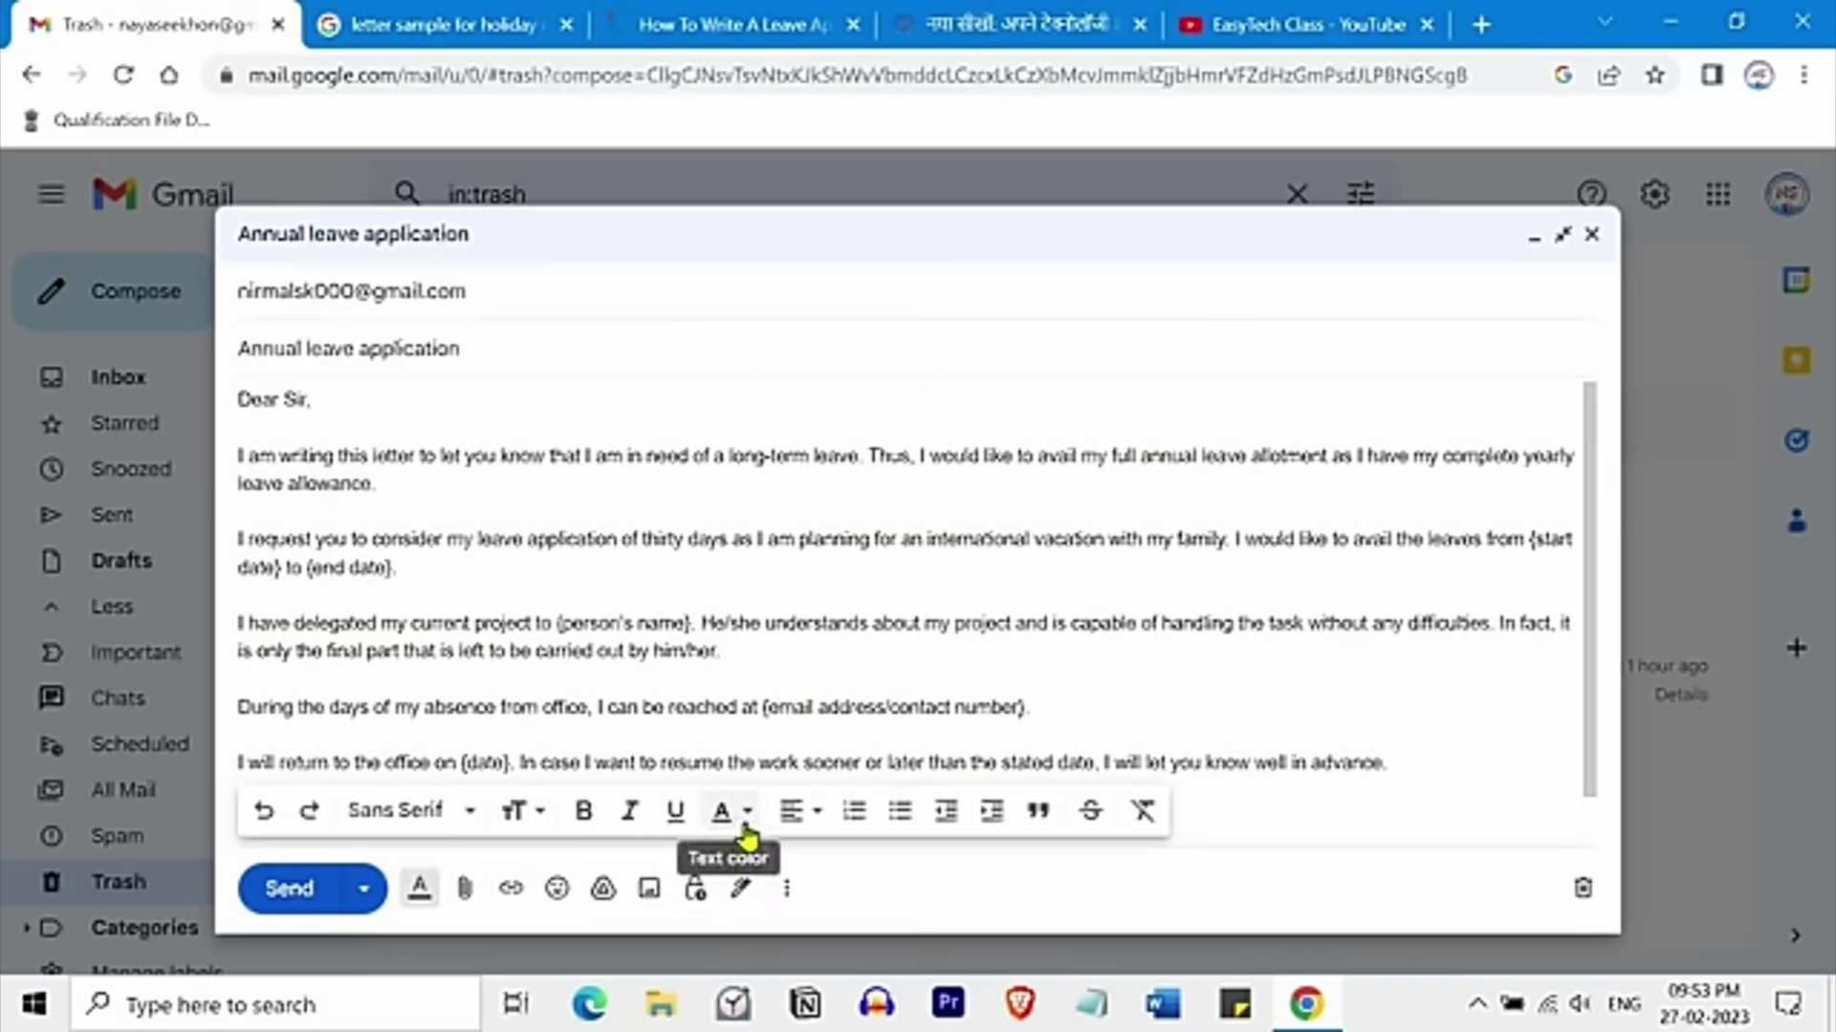
# Attach letter.txt from Documents > EasyTech Class to the leave application draft.
pyautogui.click(420, 894)
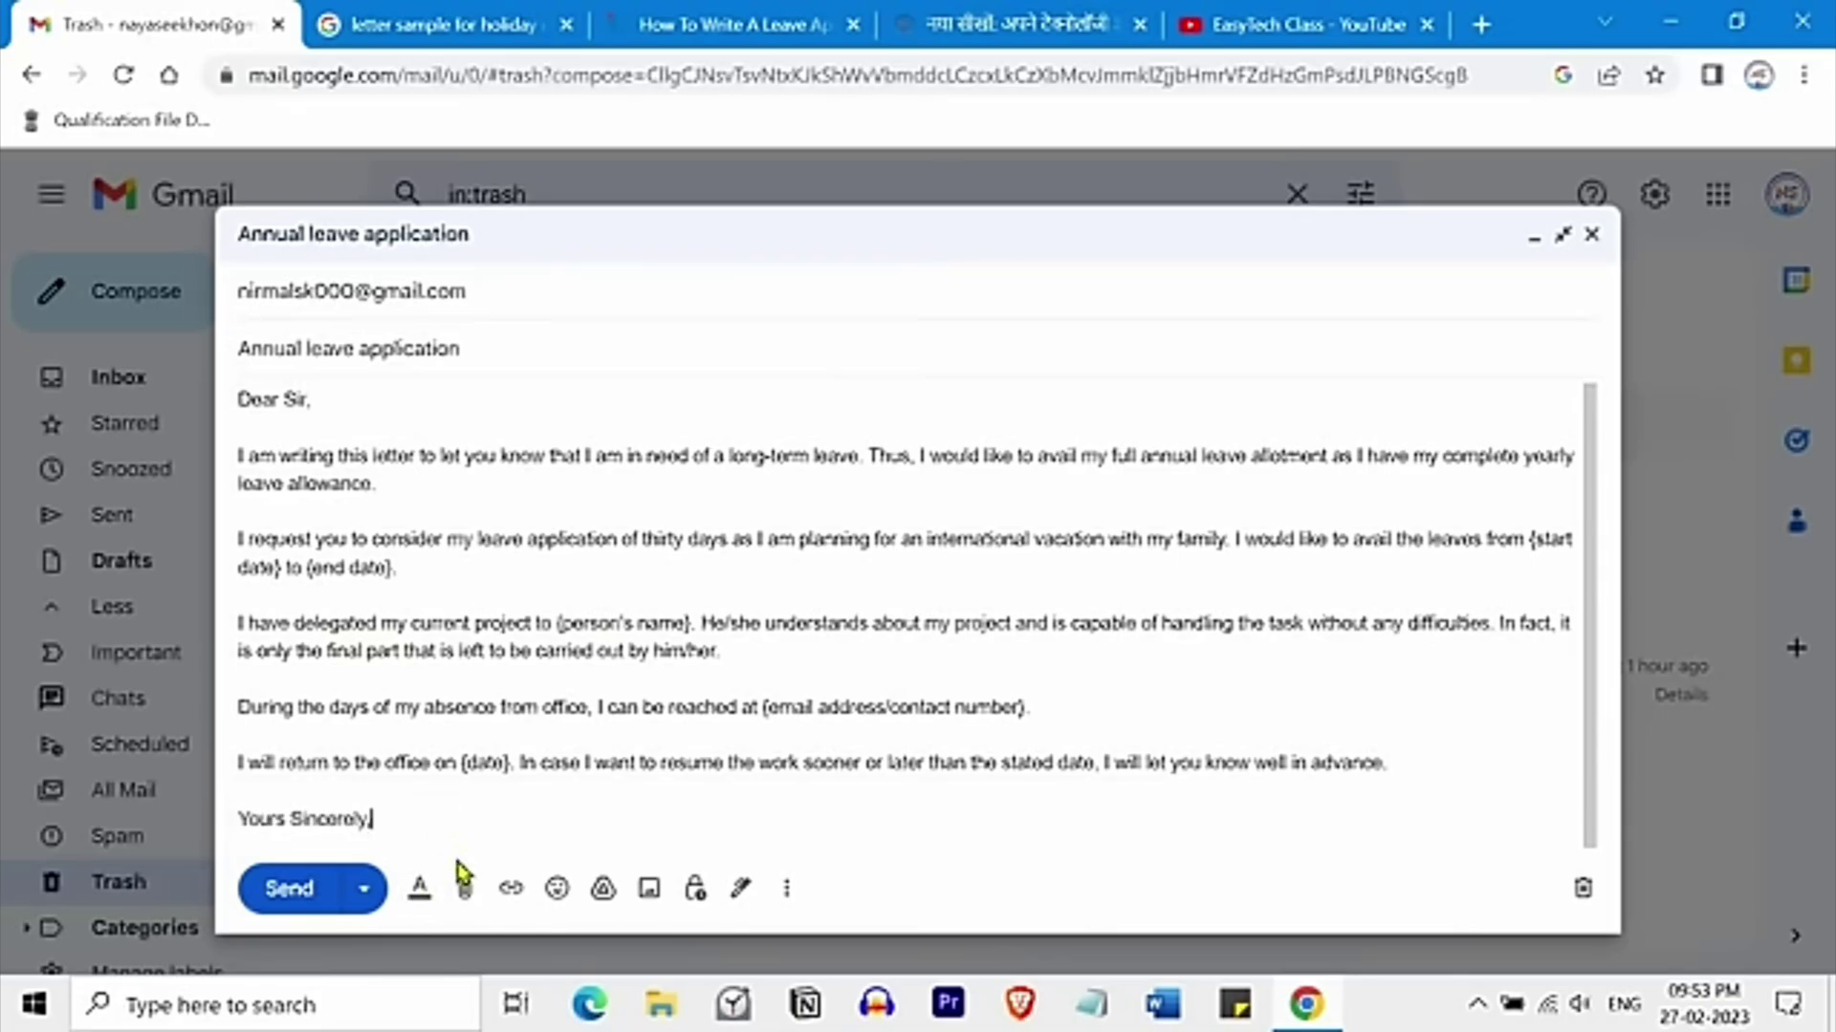
pyautogui.click(465, 895)
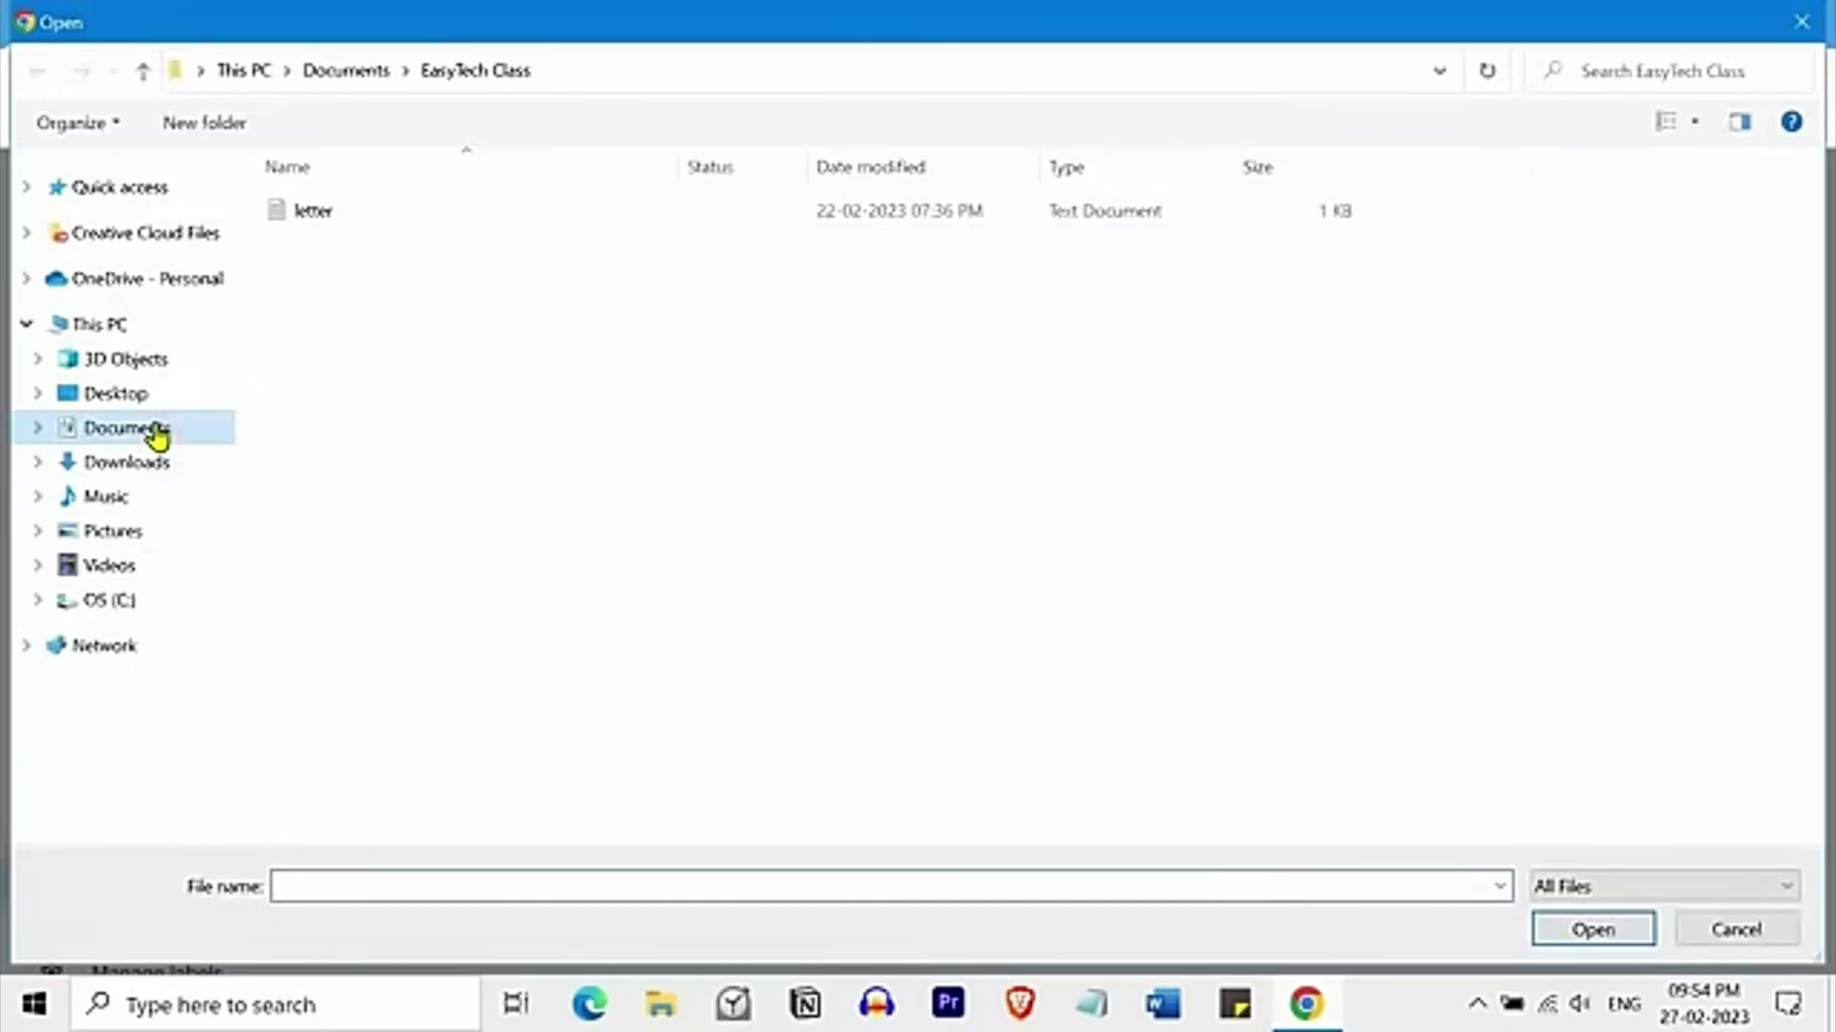
pyautogui.click(152, 432)
pyautogui.doubleClick(385, 302)
pyautogui.click(397, 222)
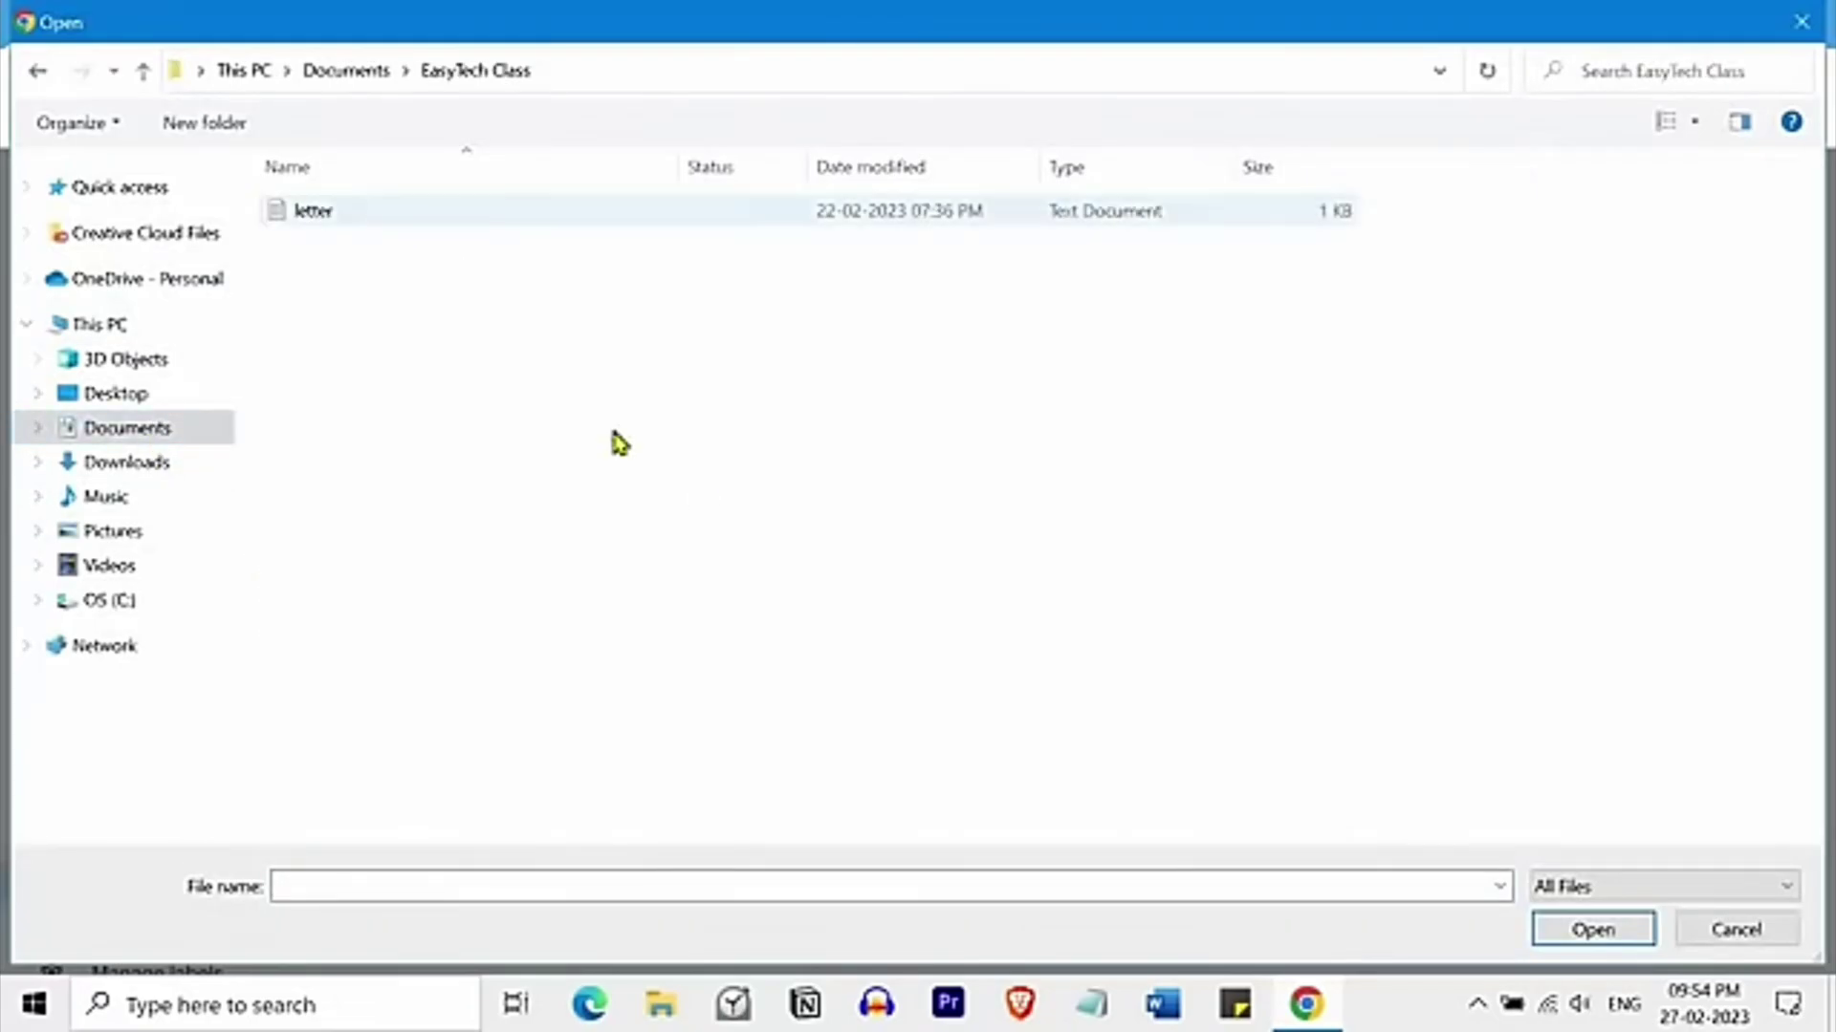
pyautogui.click(1549, 928)
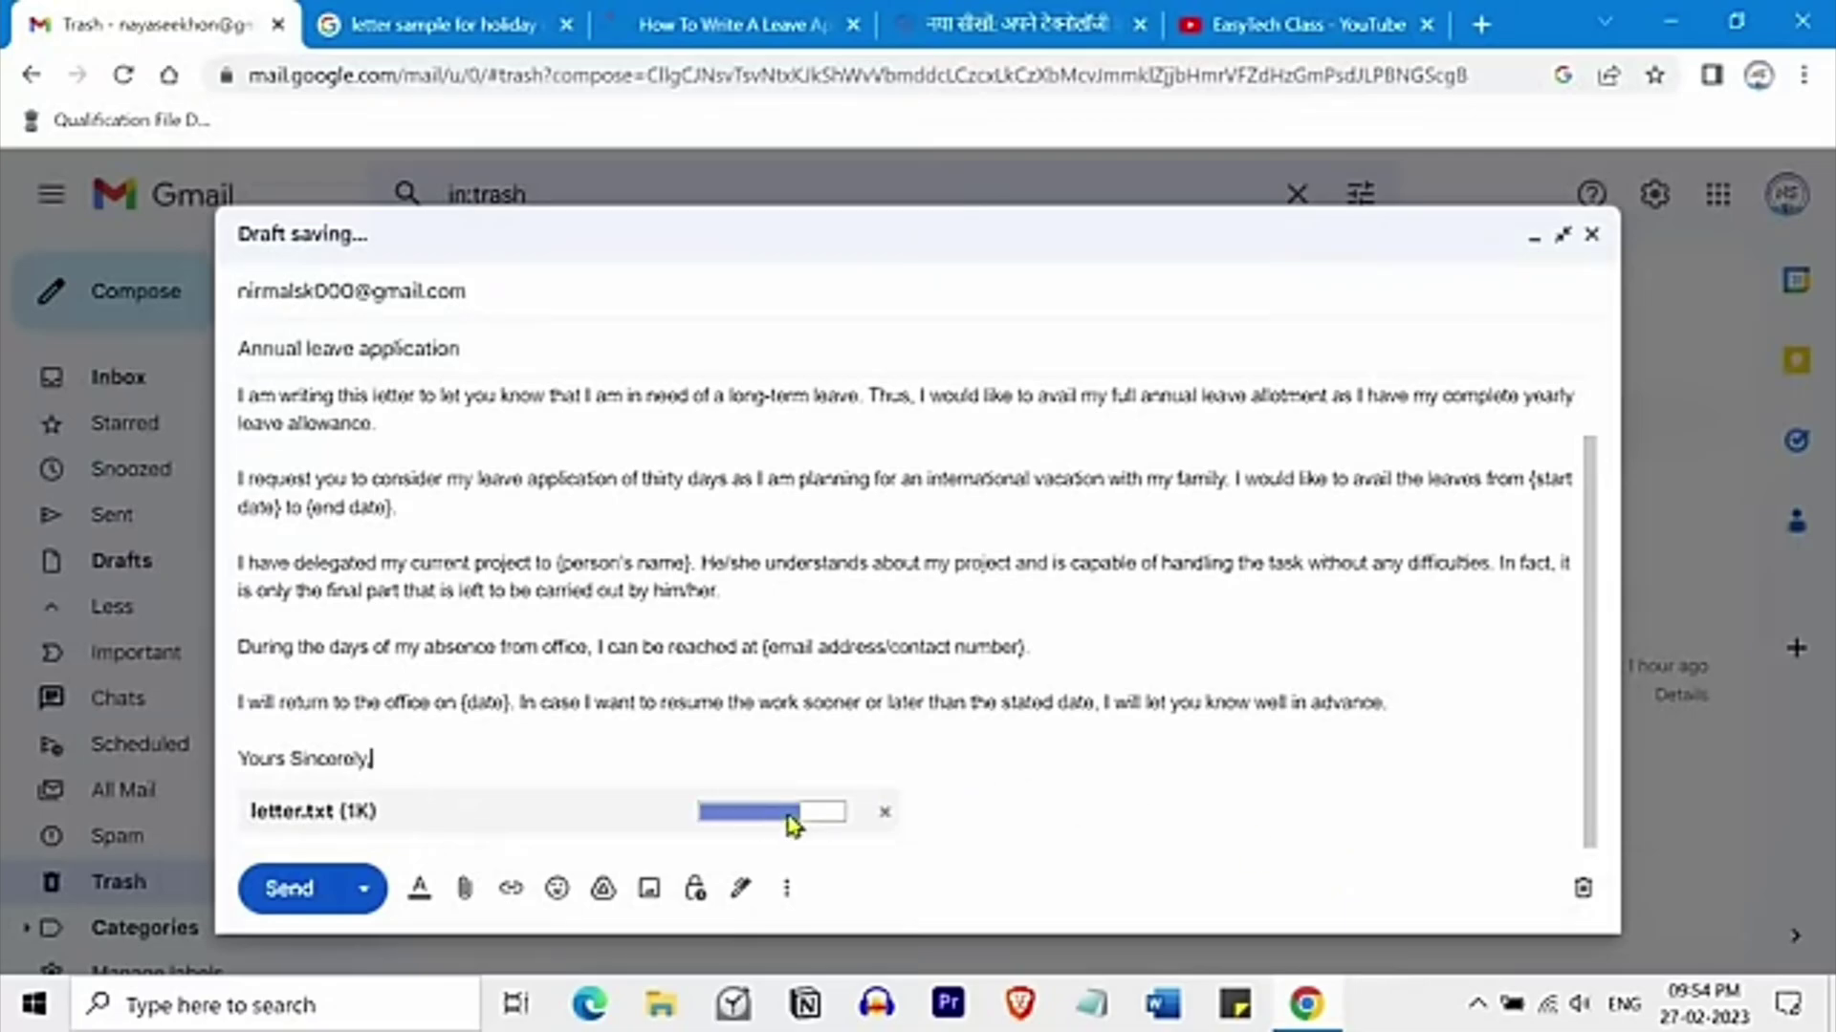
pyautogui.click(493, 770)
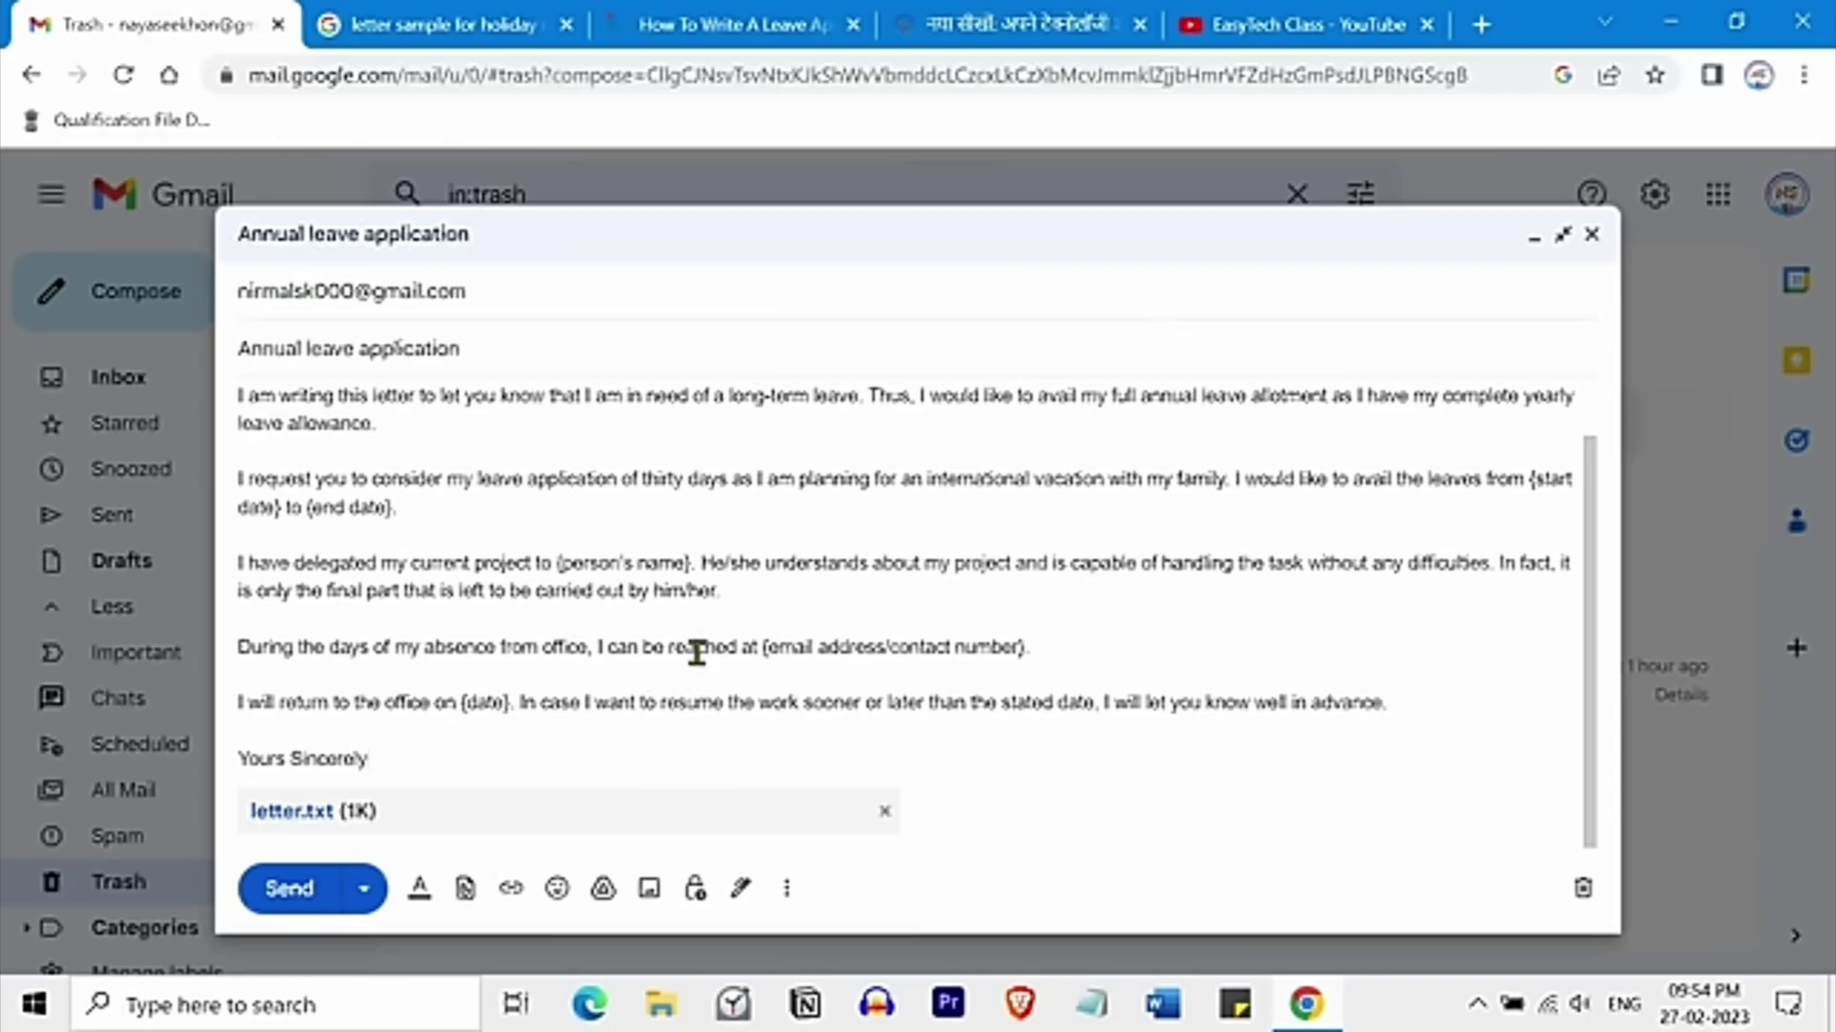
# Link the word 'reached' in the letter to nayaseekhon.com.
pyautogui.doubleClick(697, 653)
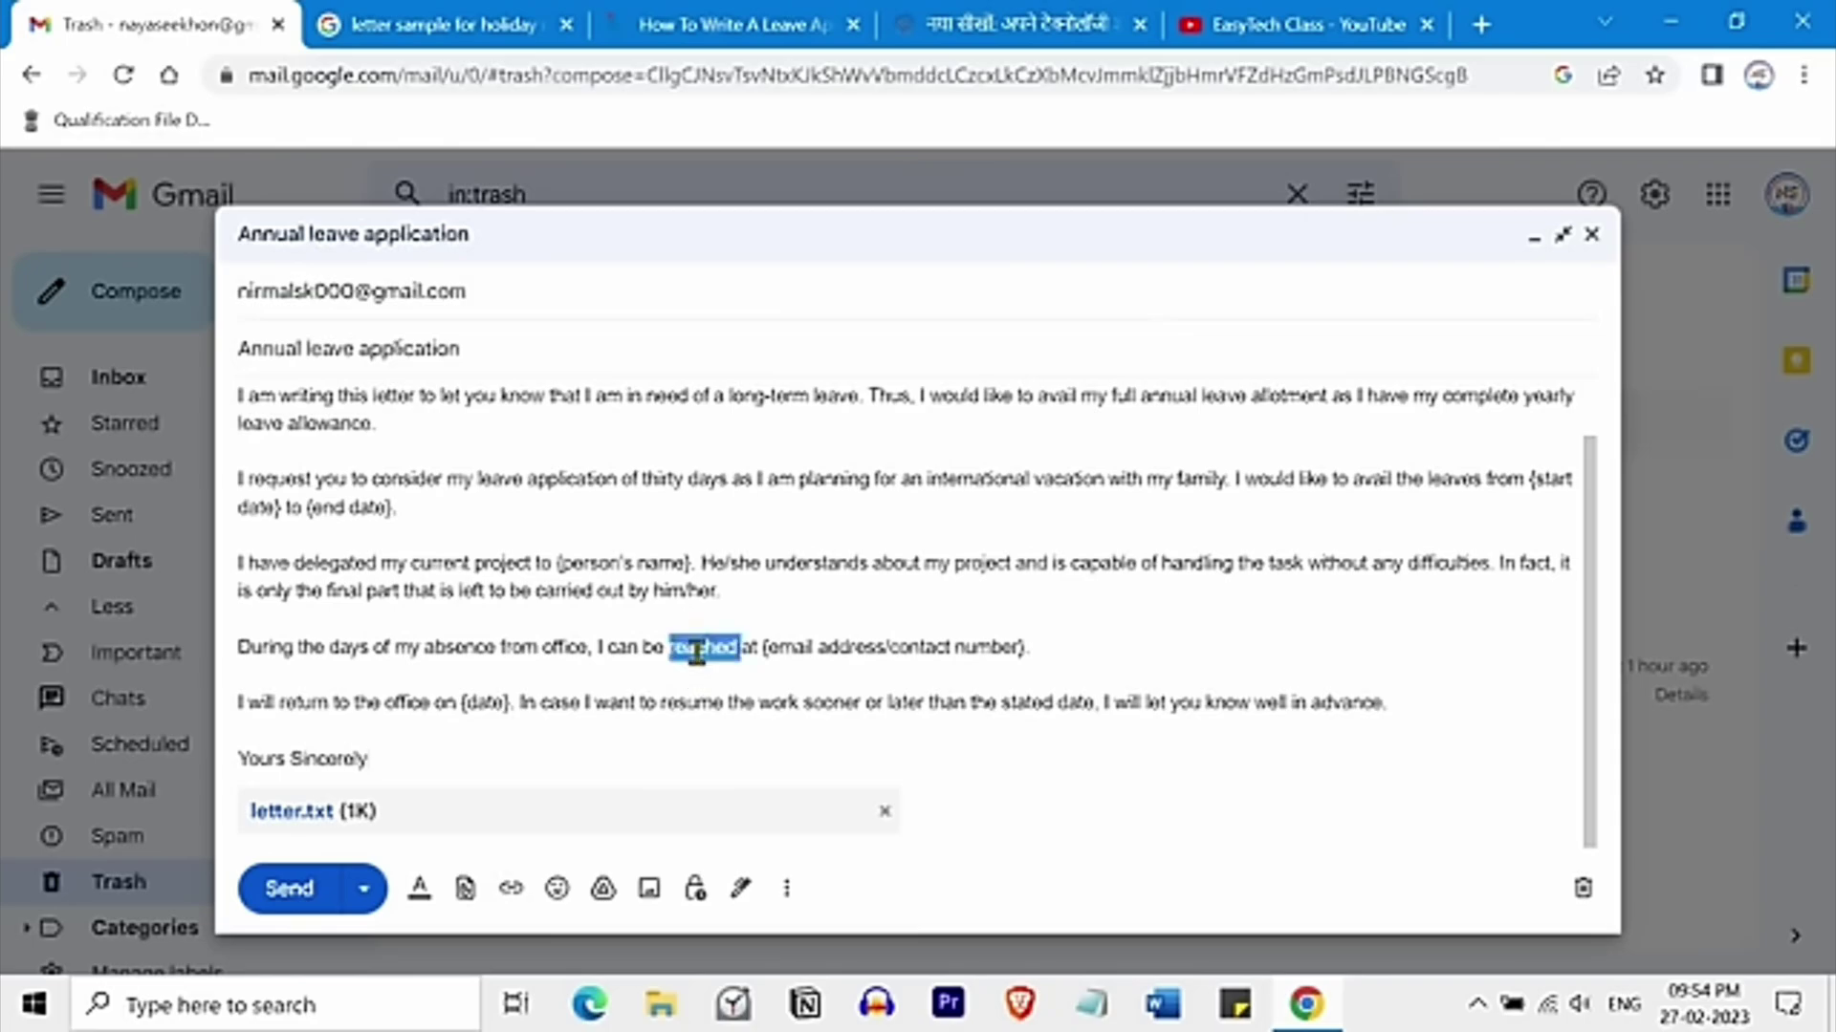
pyautogui.click(510, 888)
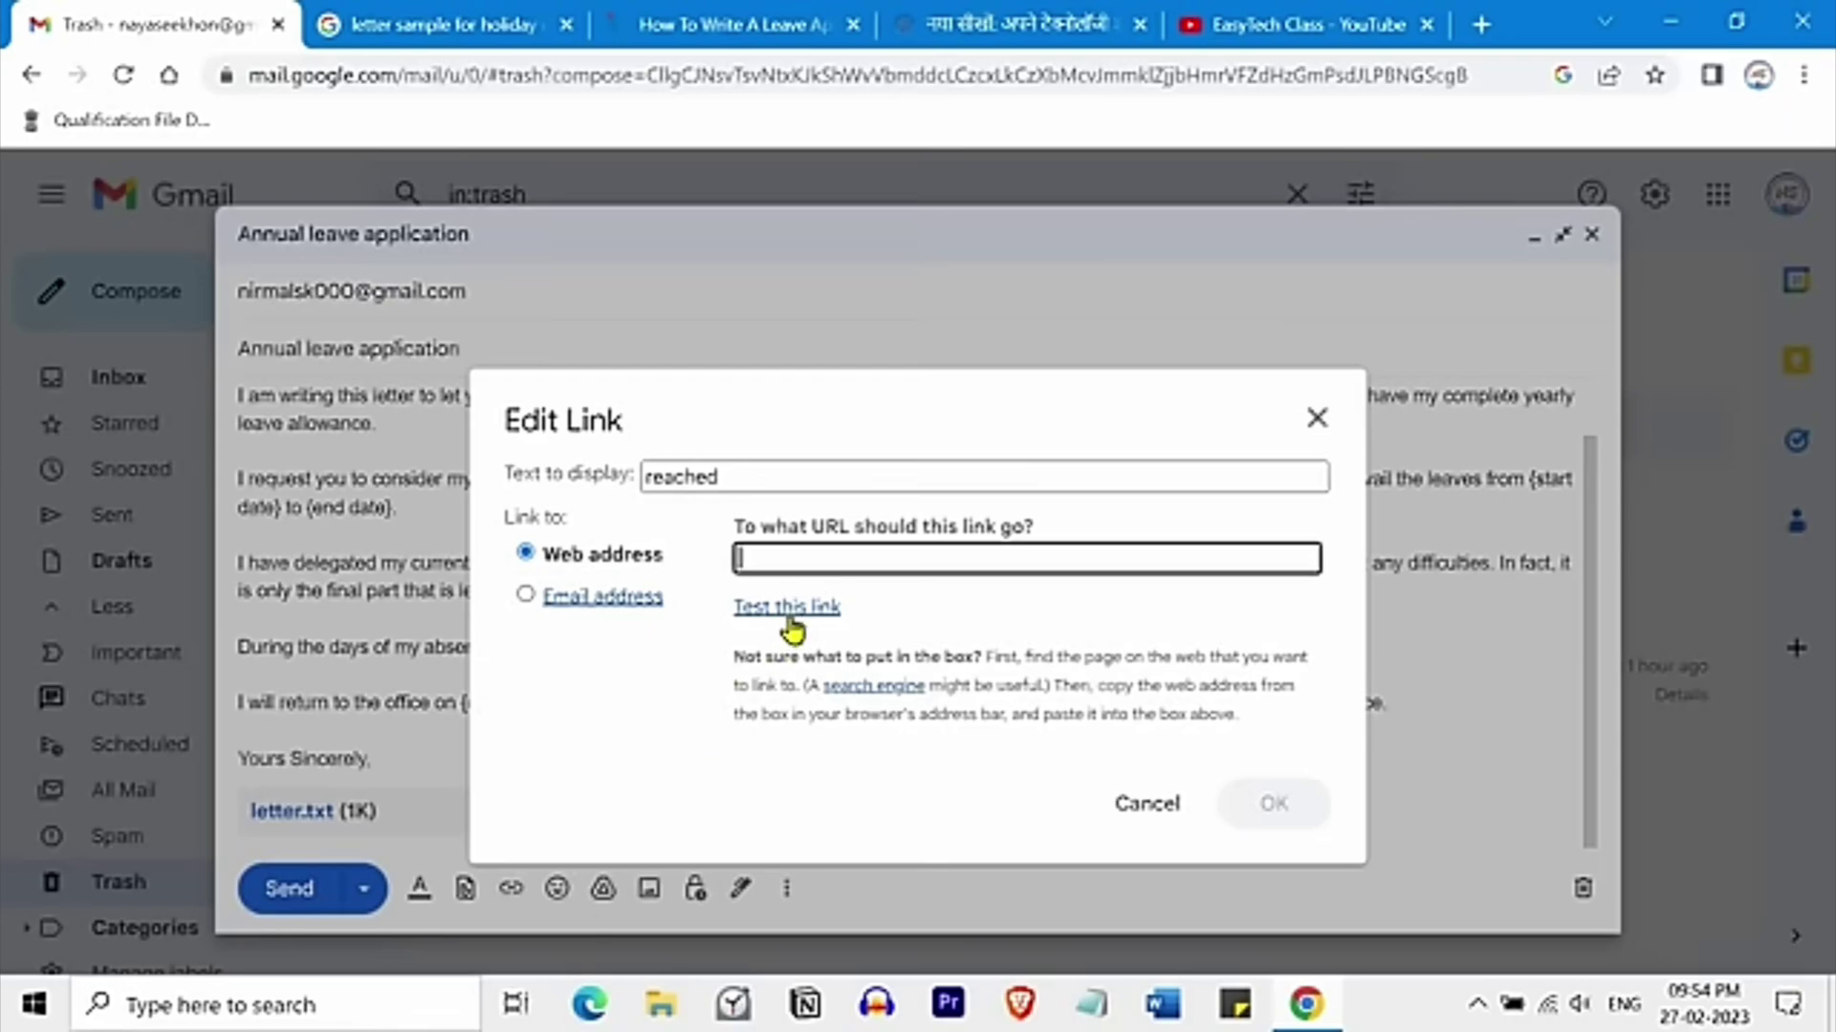
pyautogui.write('nayaseek')
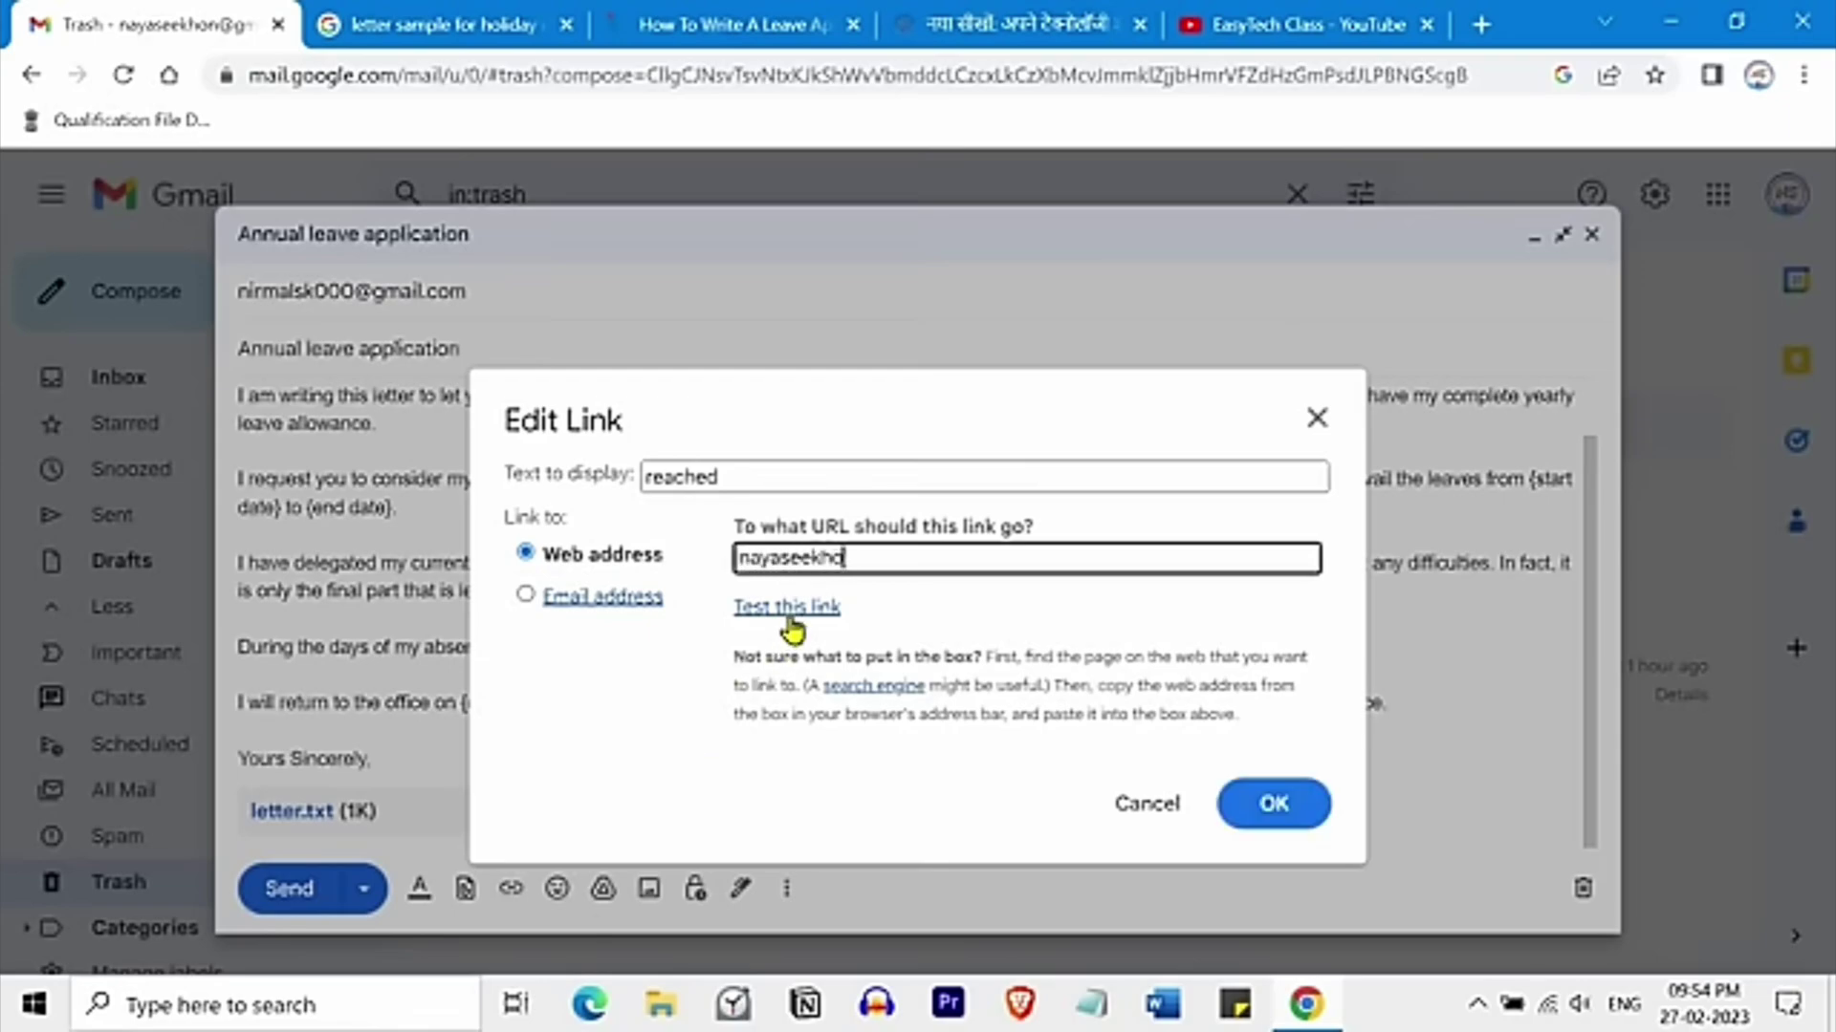
pyautogui.write('hon.com')
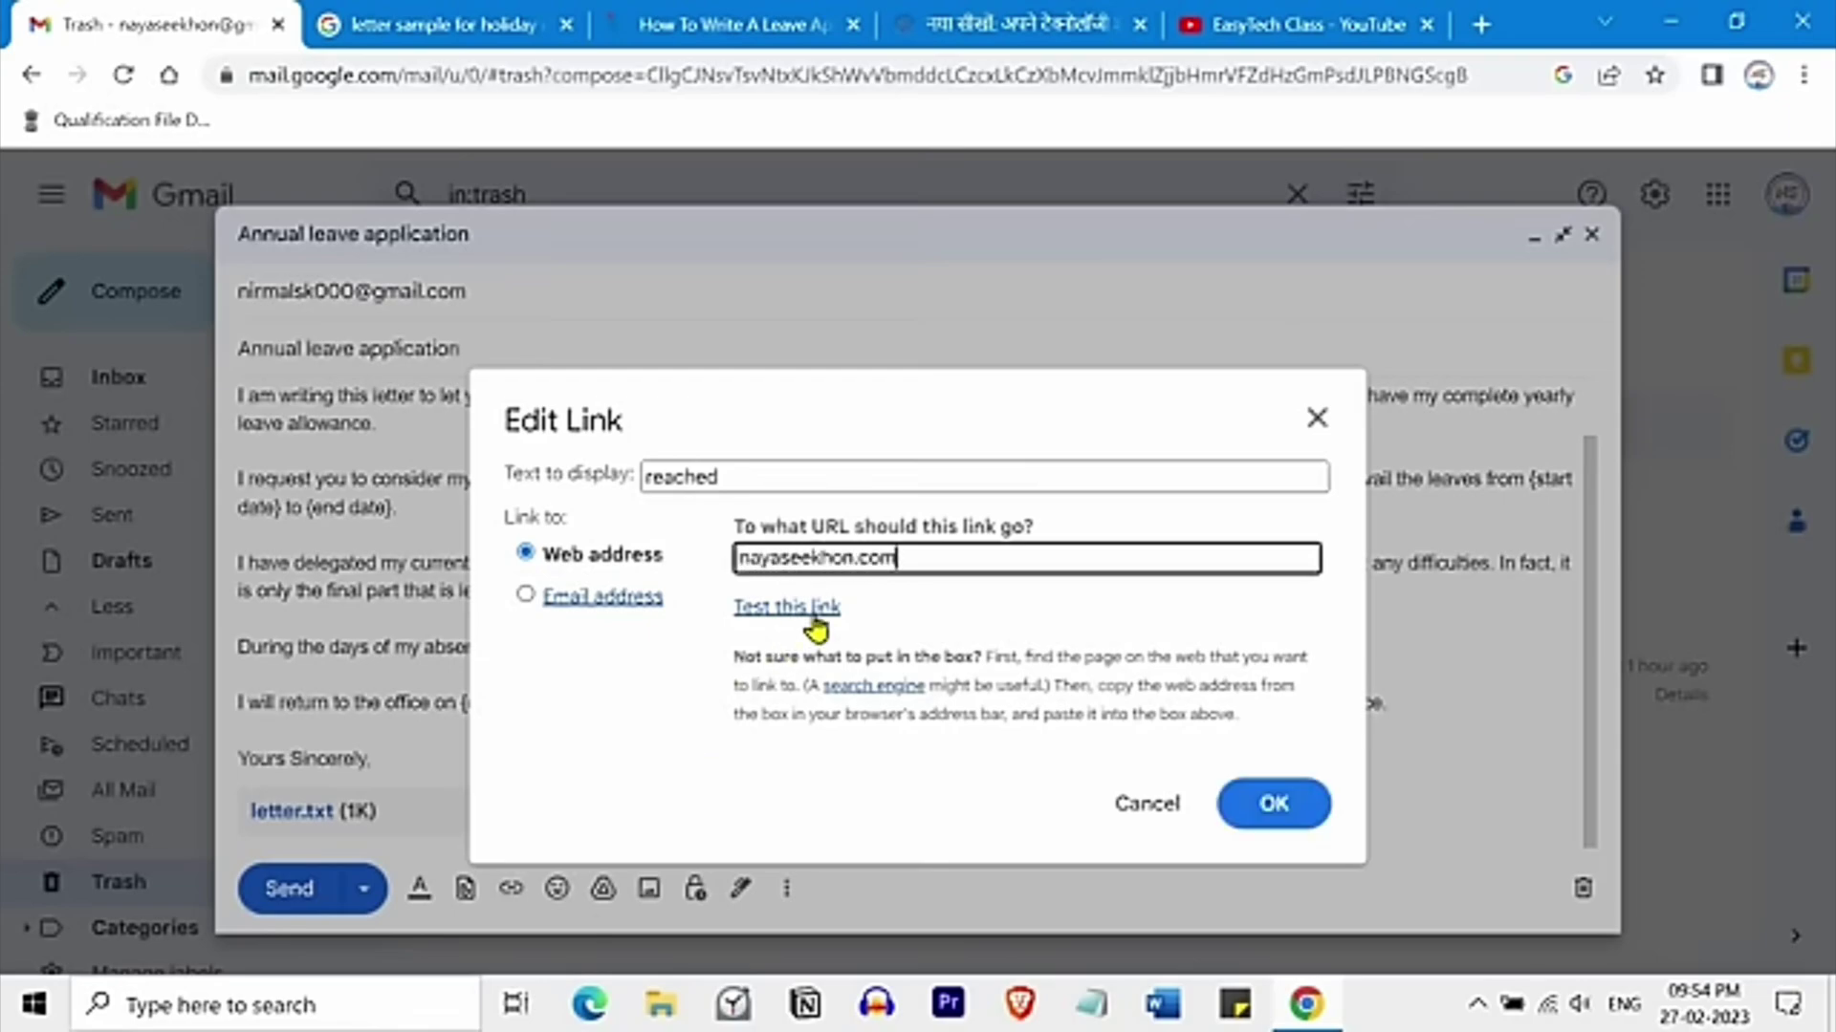
pyautogui.click(1273, 809)
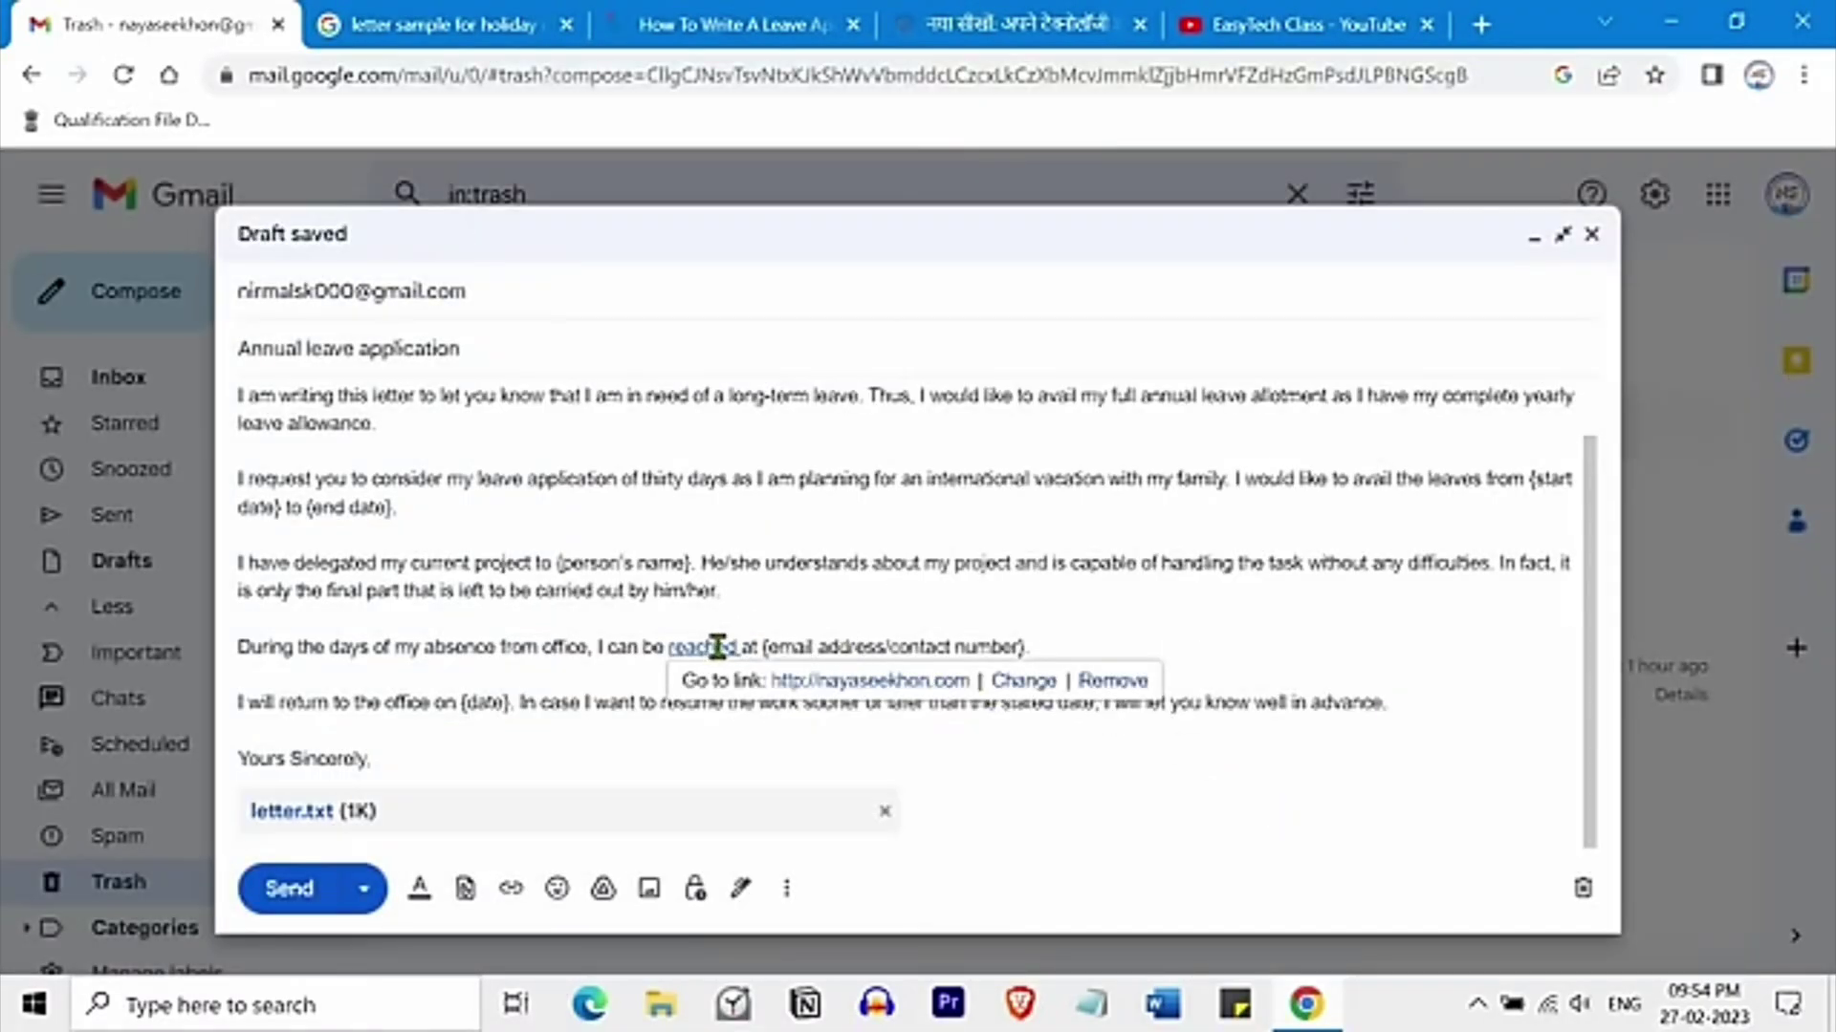
pyautogui.click(648, 699)
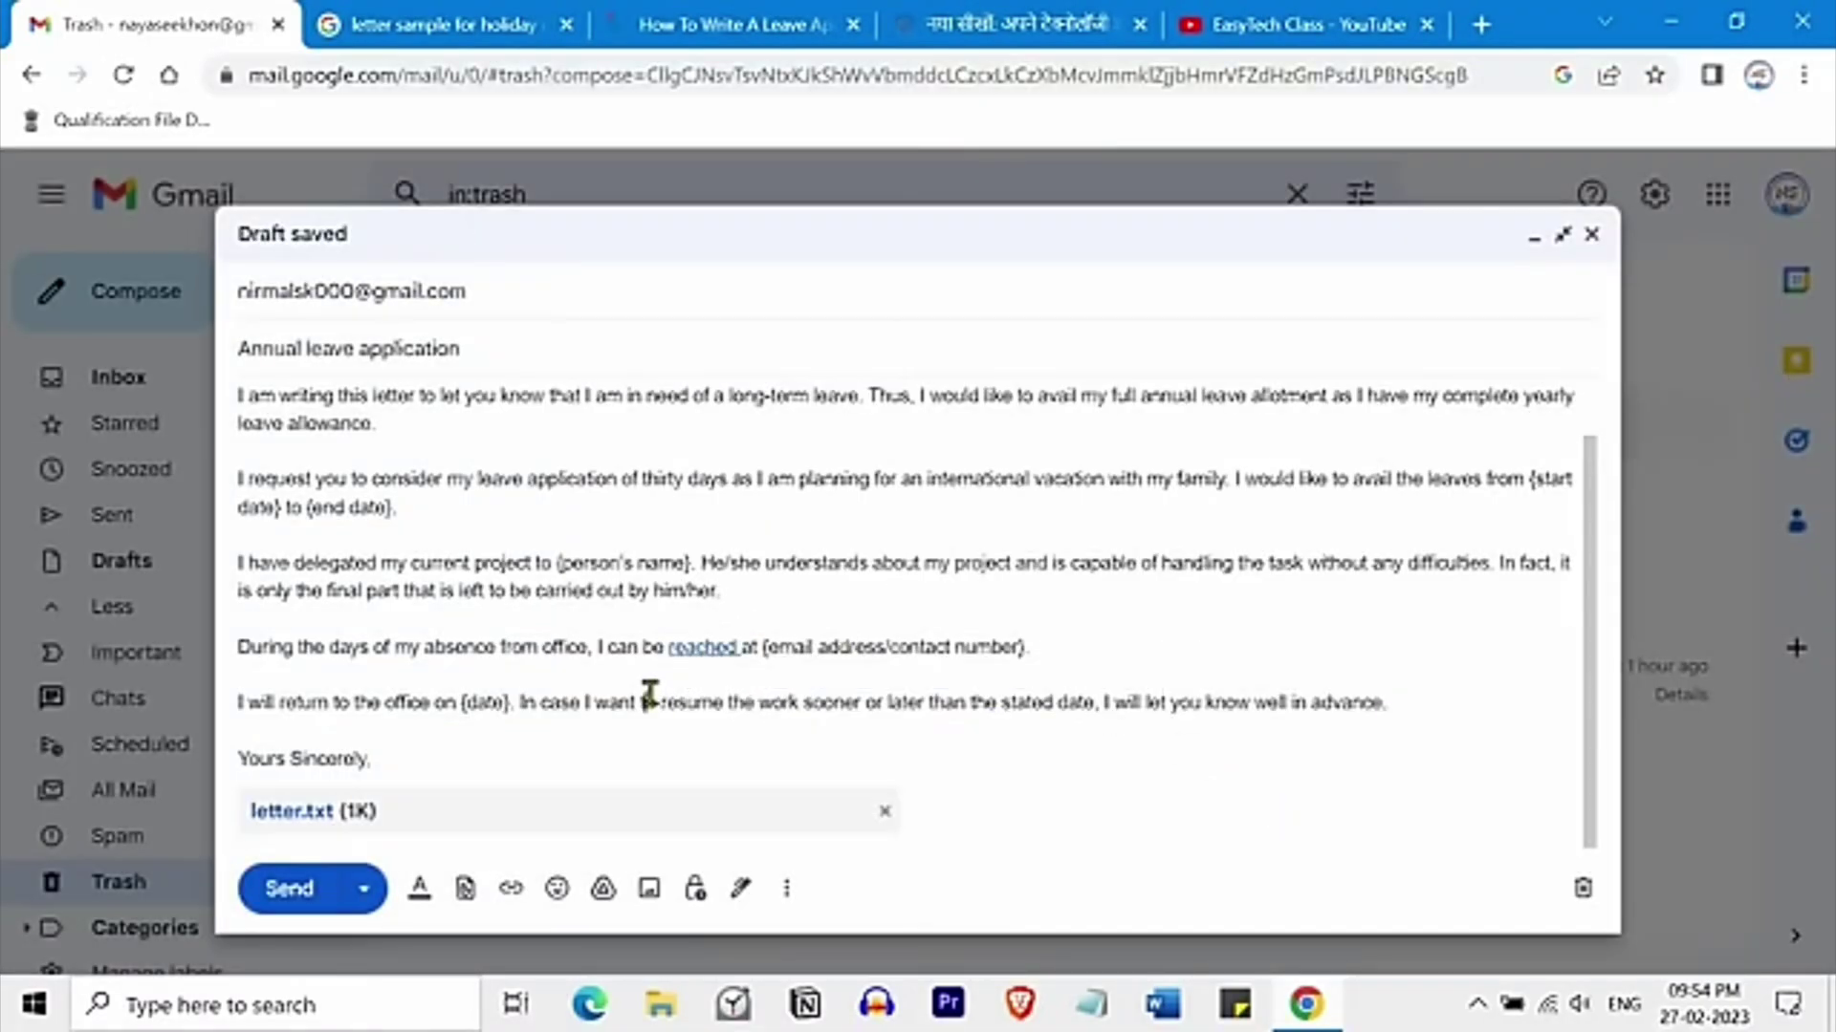
# Leave emoji and confidential mode unused and send the annual leave application.
pyautogui.click(556, 894)
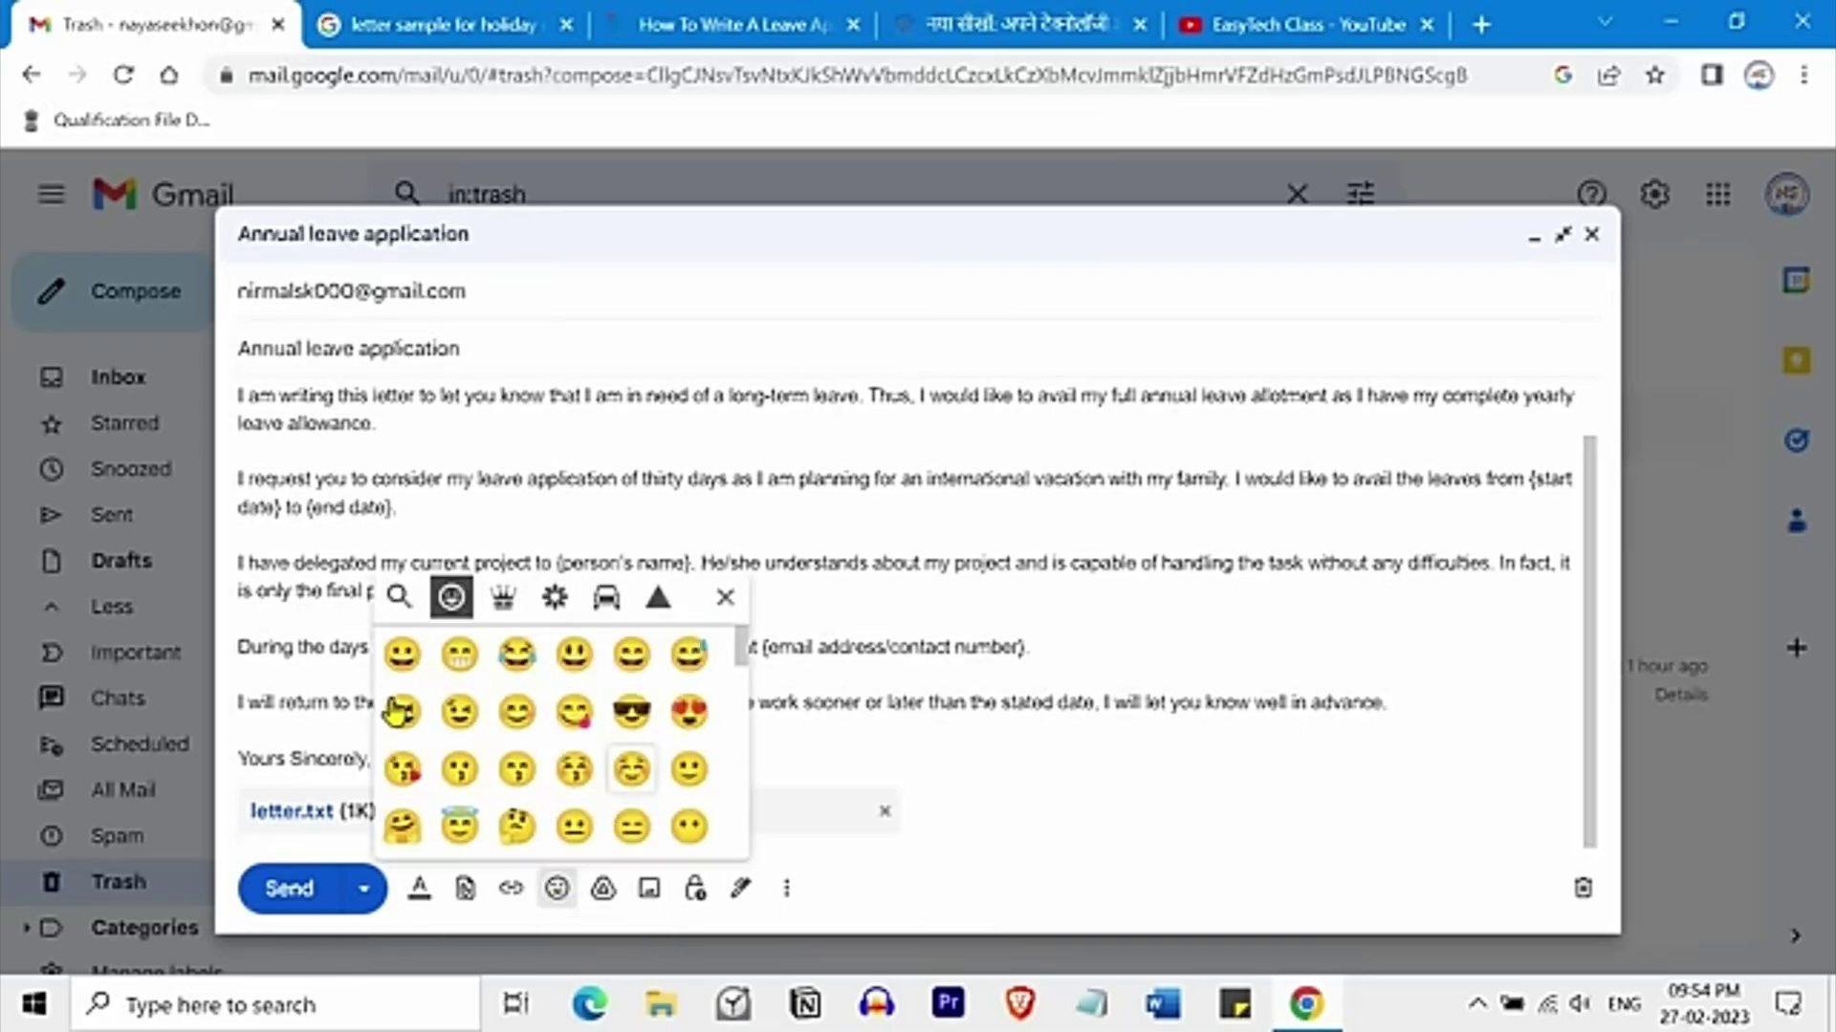
pyautogui.click(559, 897)
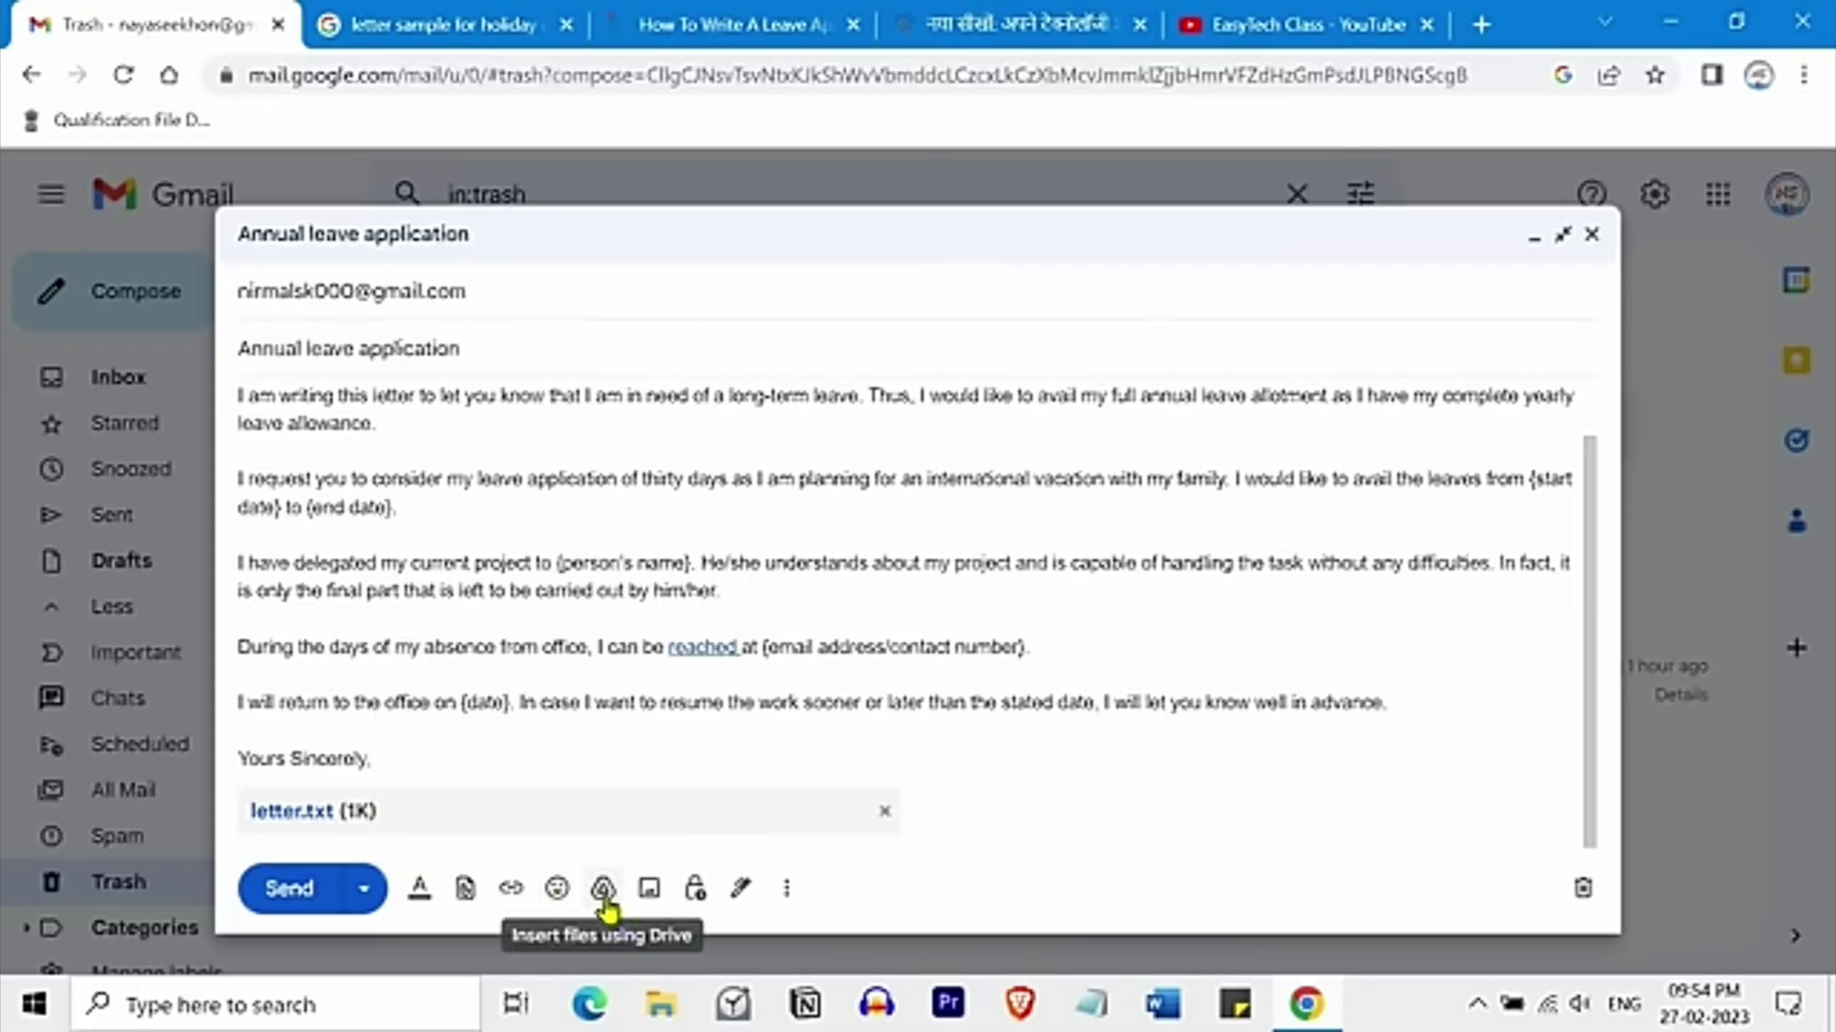
pyautogui.click(696, 889)
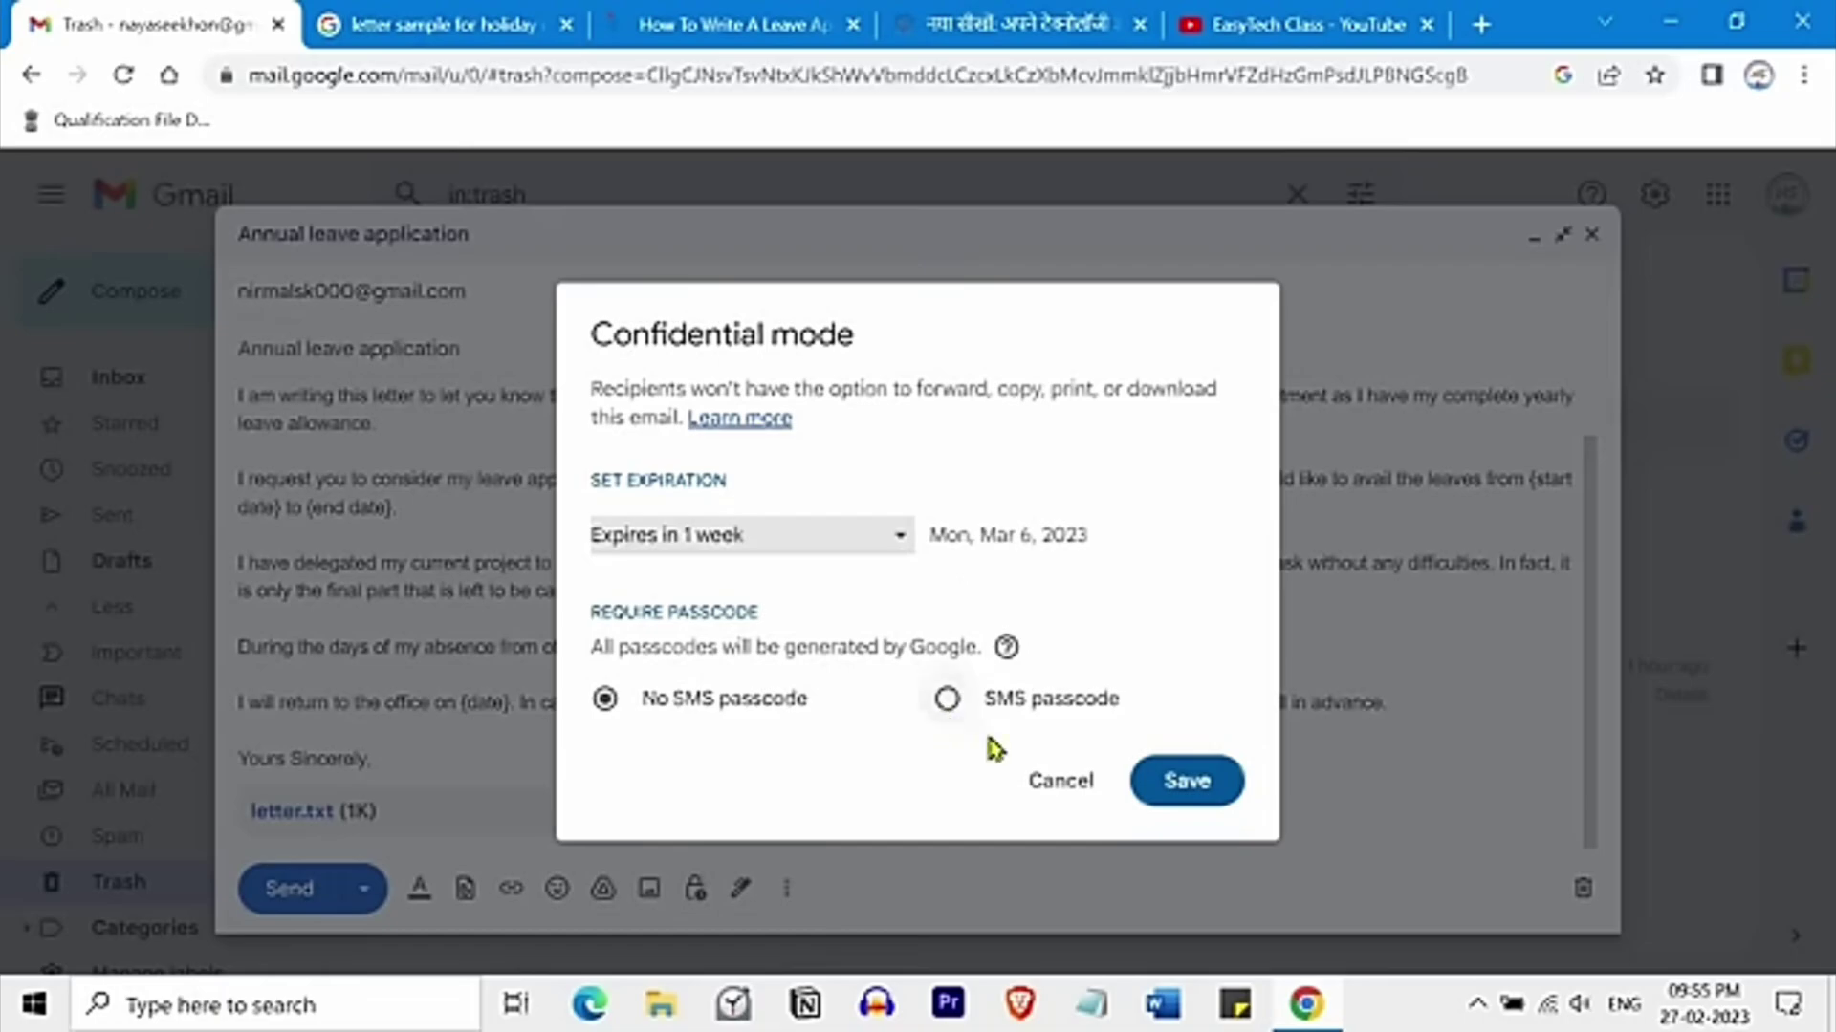
pyautogui.click(1059, 782)
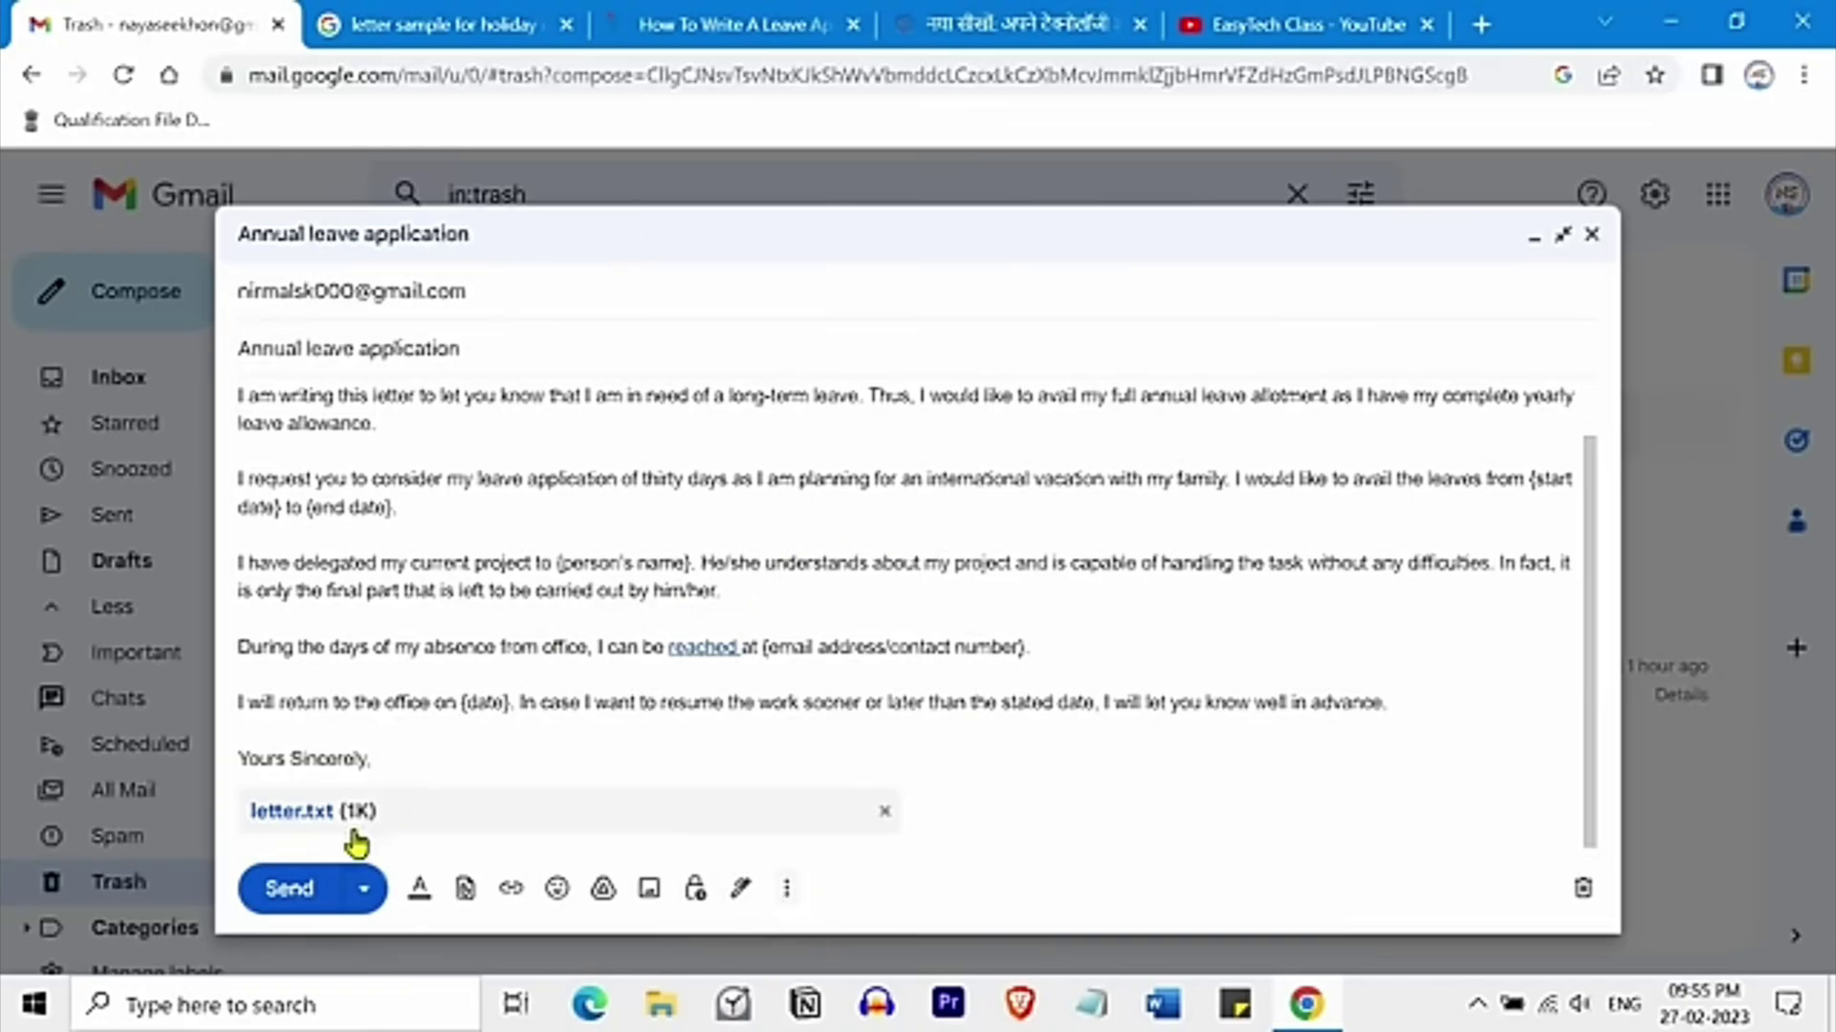
pyautogui.click(292, 892)
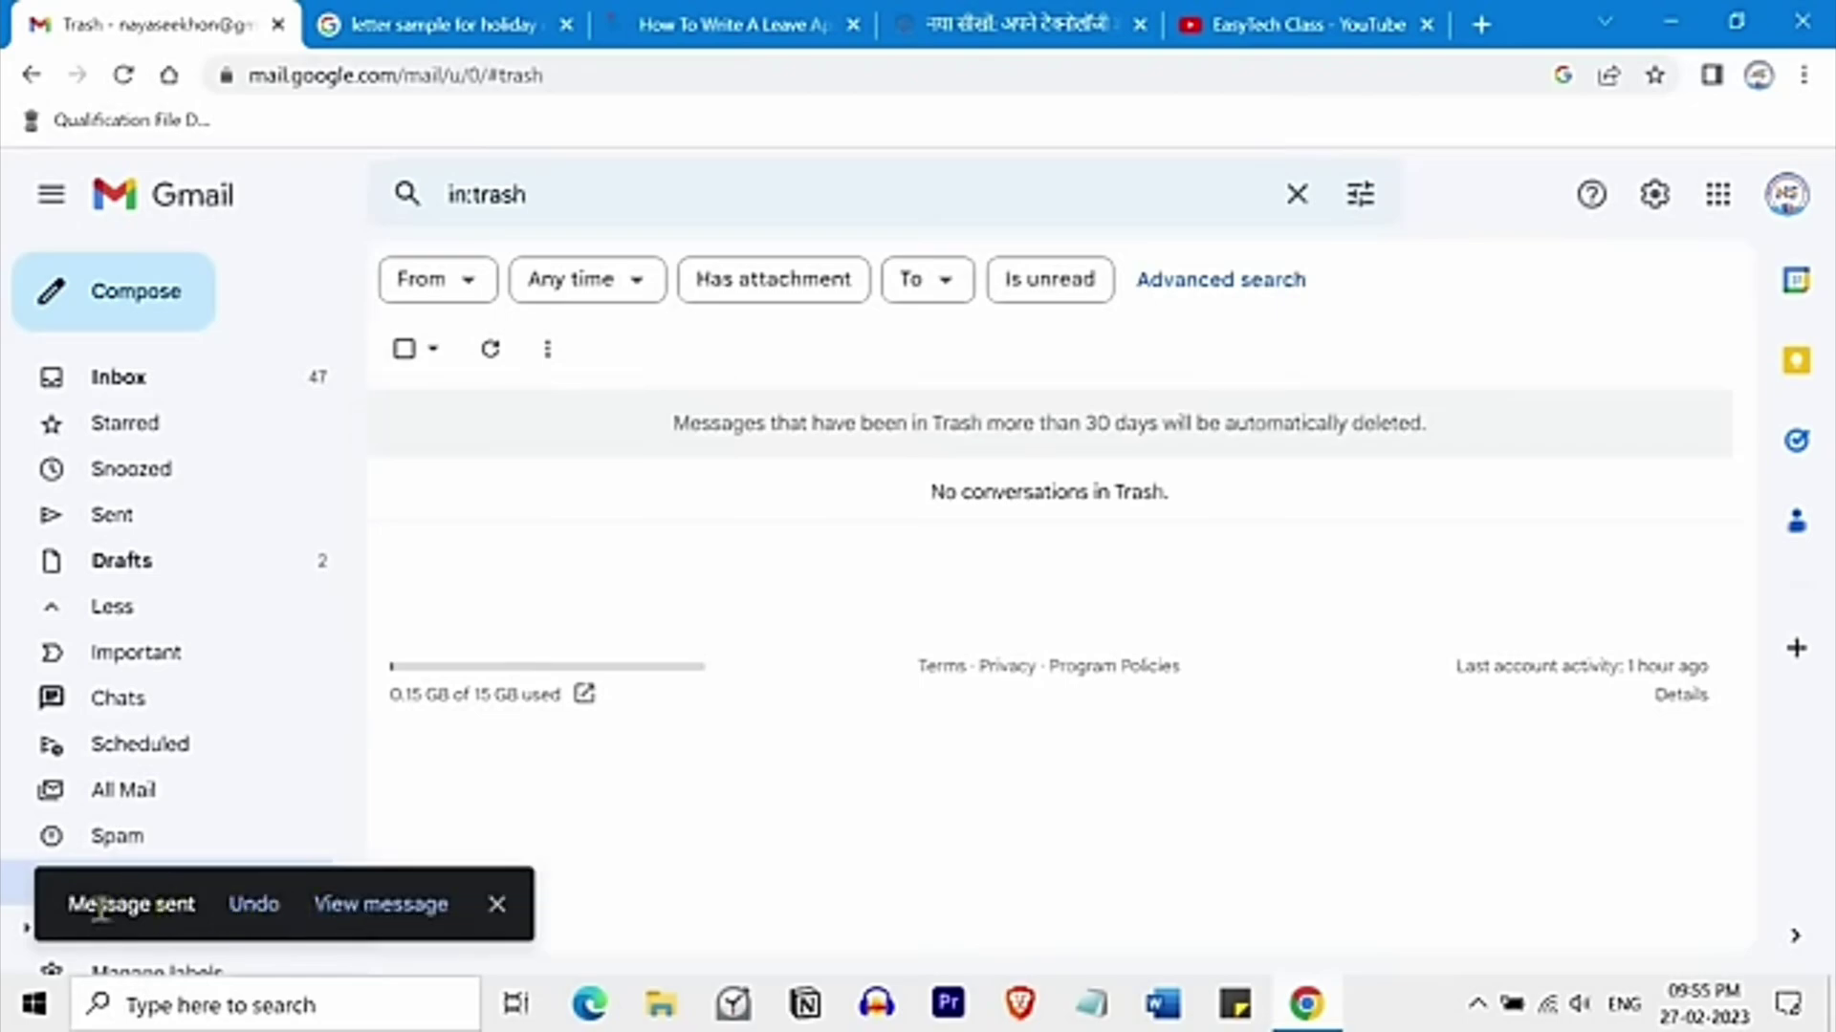
# Open the Review Request of DesignEvo email from the inbox and begin a reply to its sender.
pyautogui.click(180, 516)
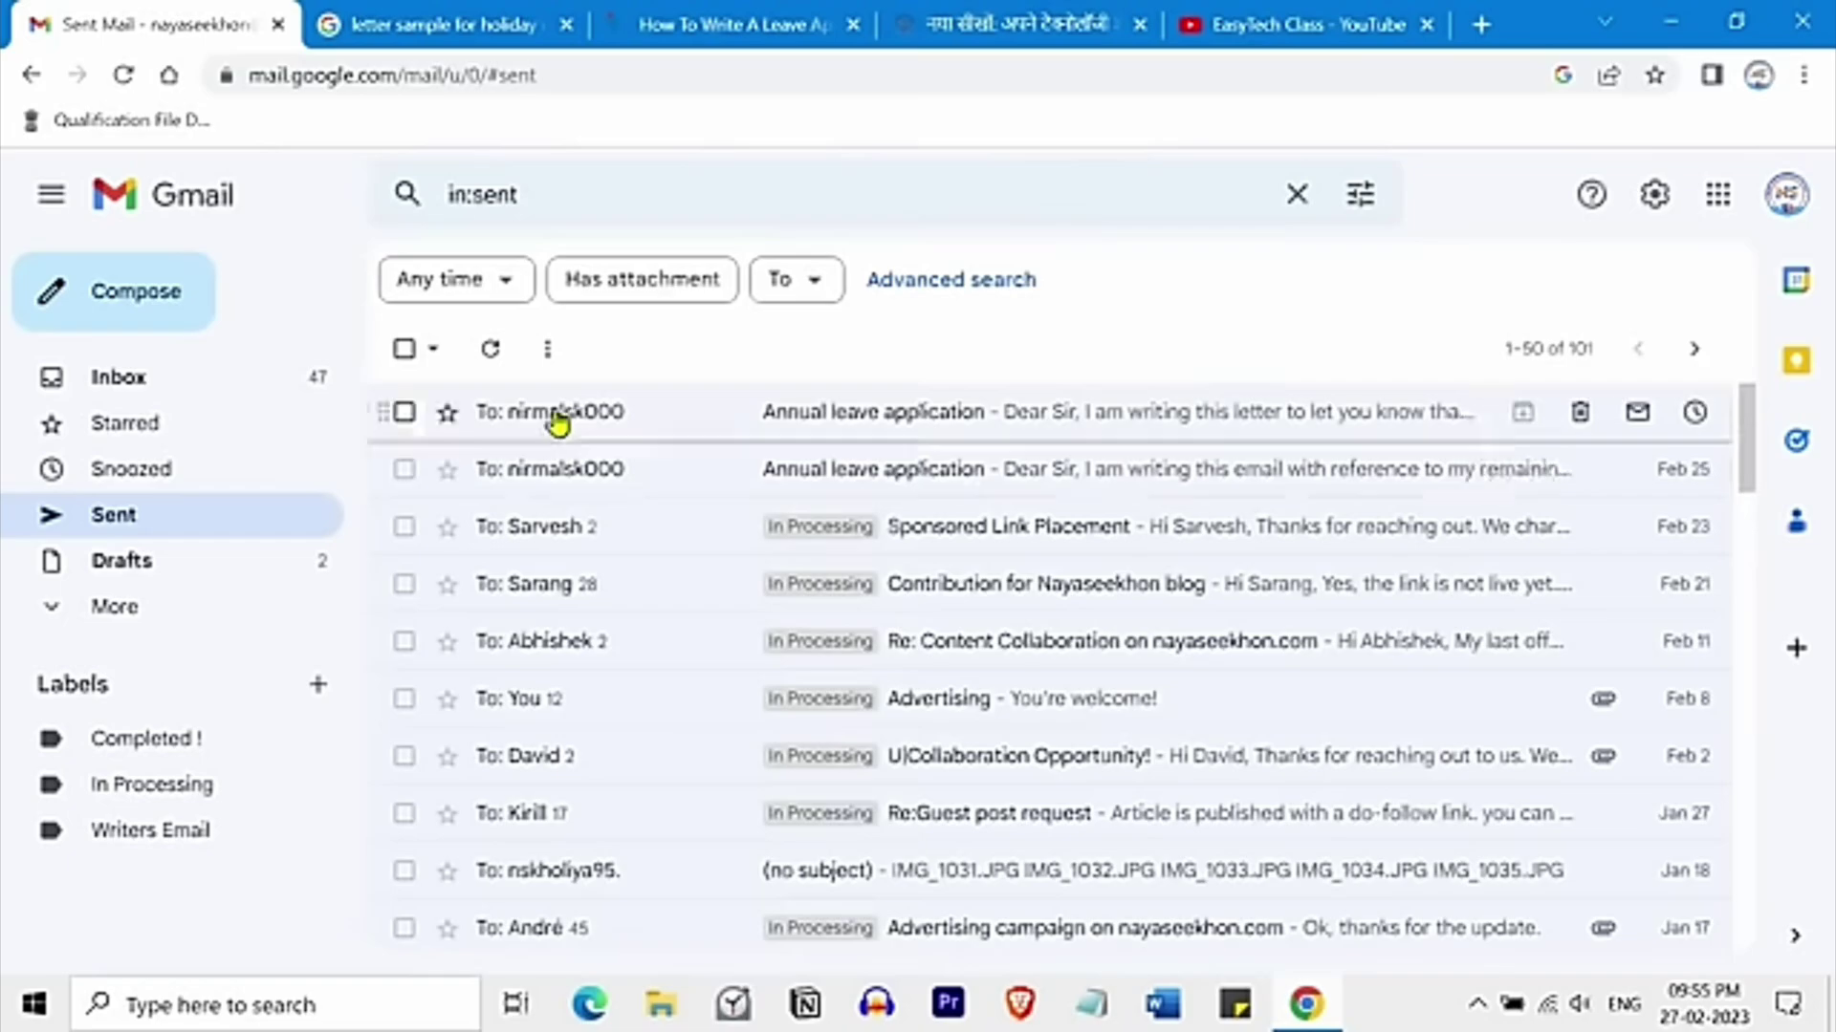
pyautogui.click(282, 382)
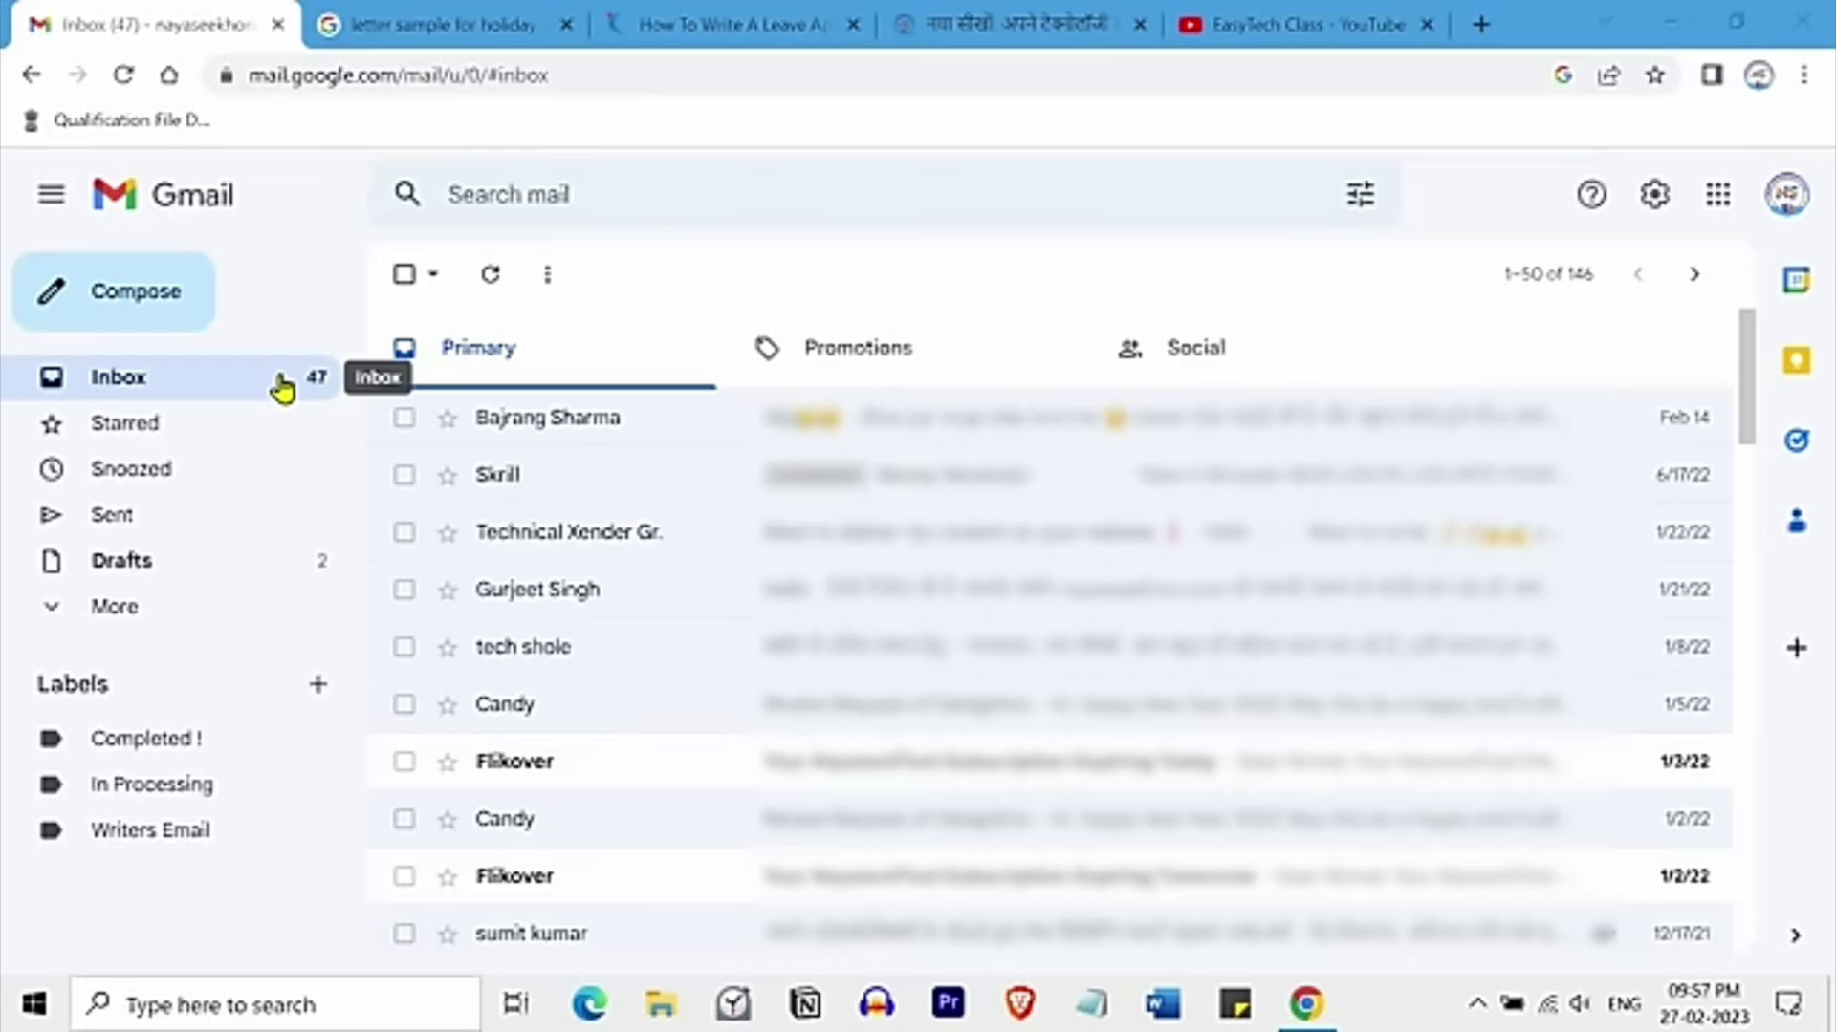
pyautogui.click(559, 704)
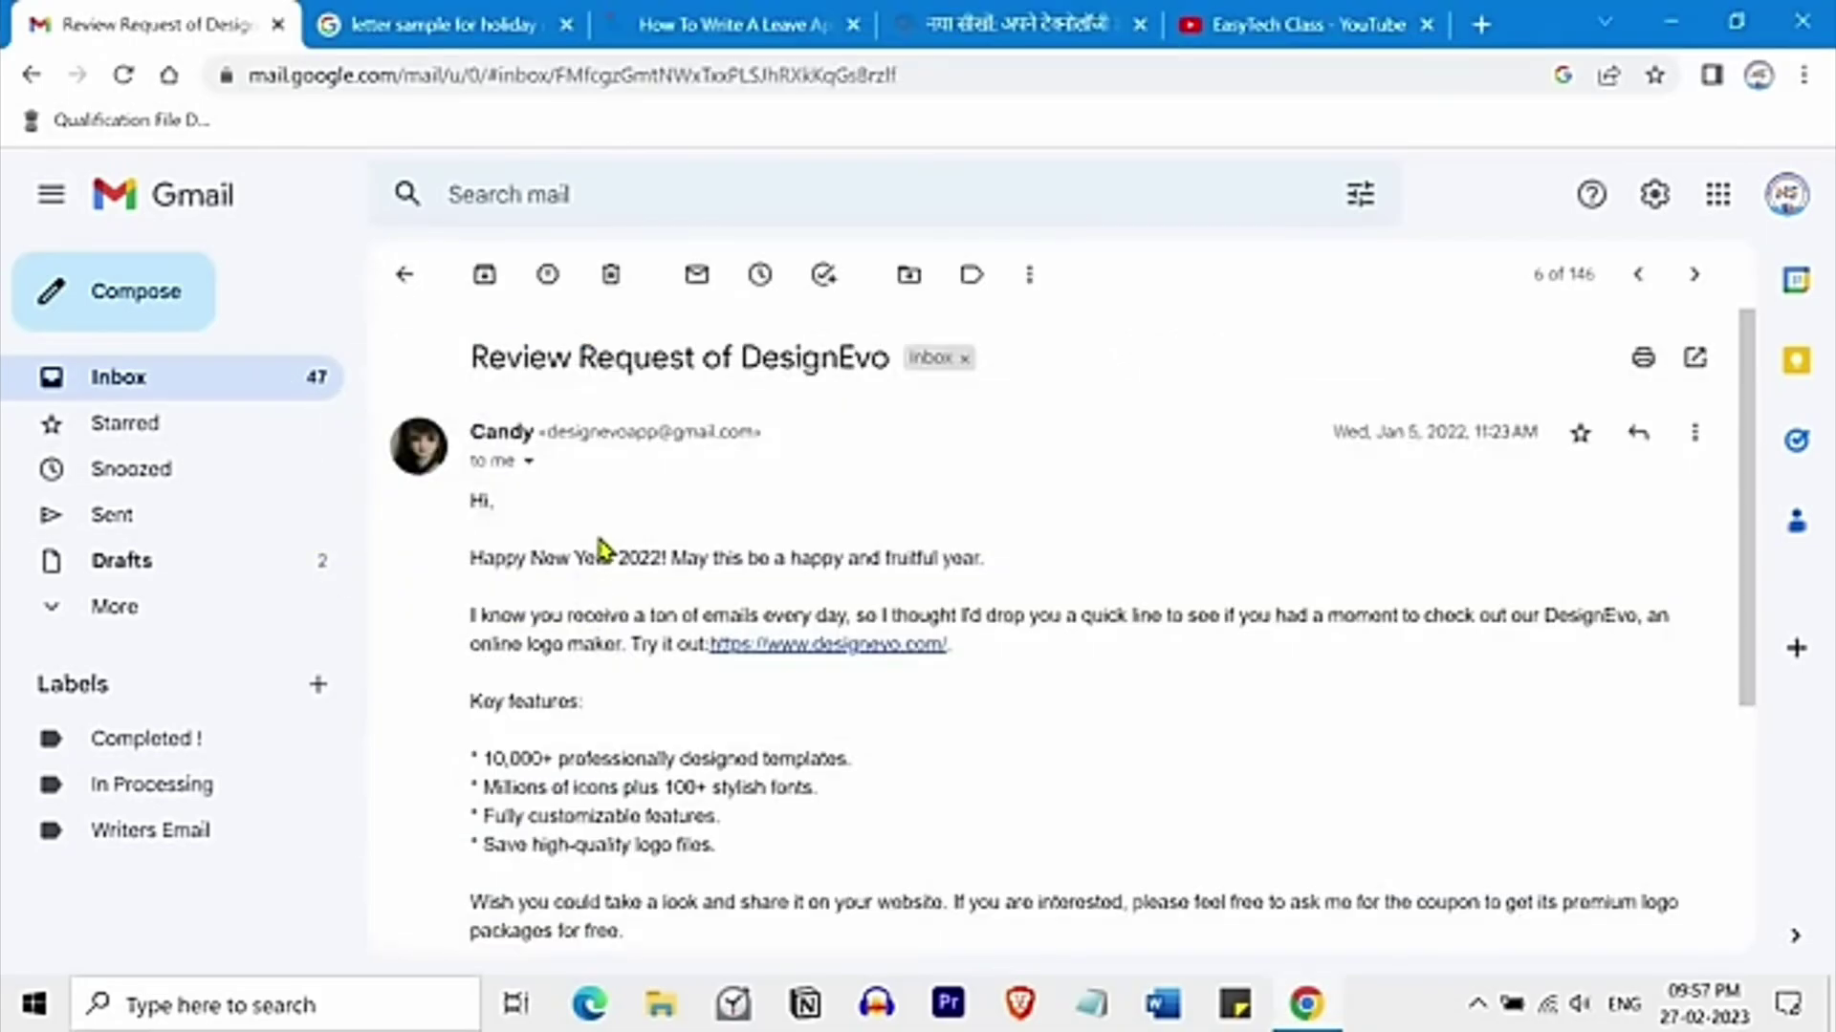
pyautogui.scroll(-5, 600, 548)
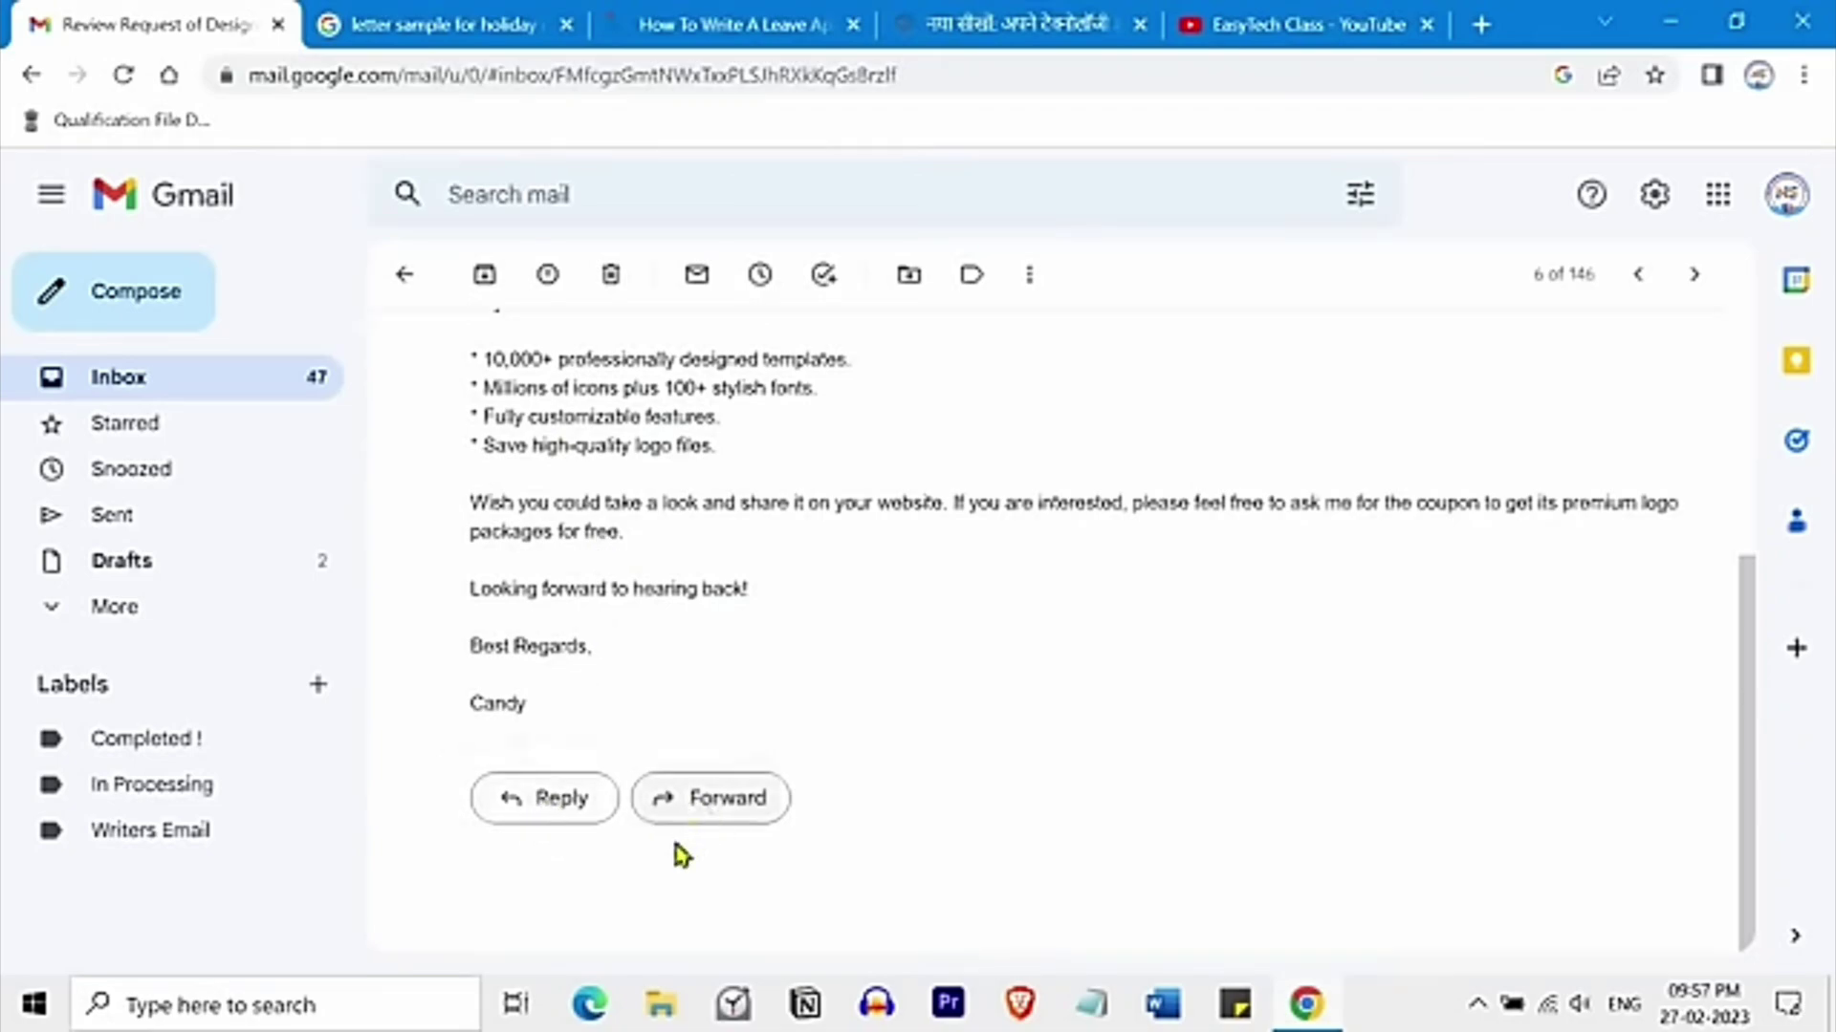
pyautogui.click(563, 799)
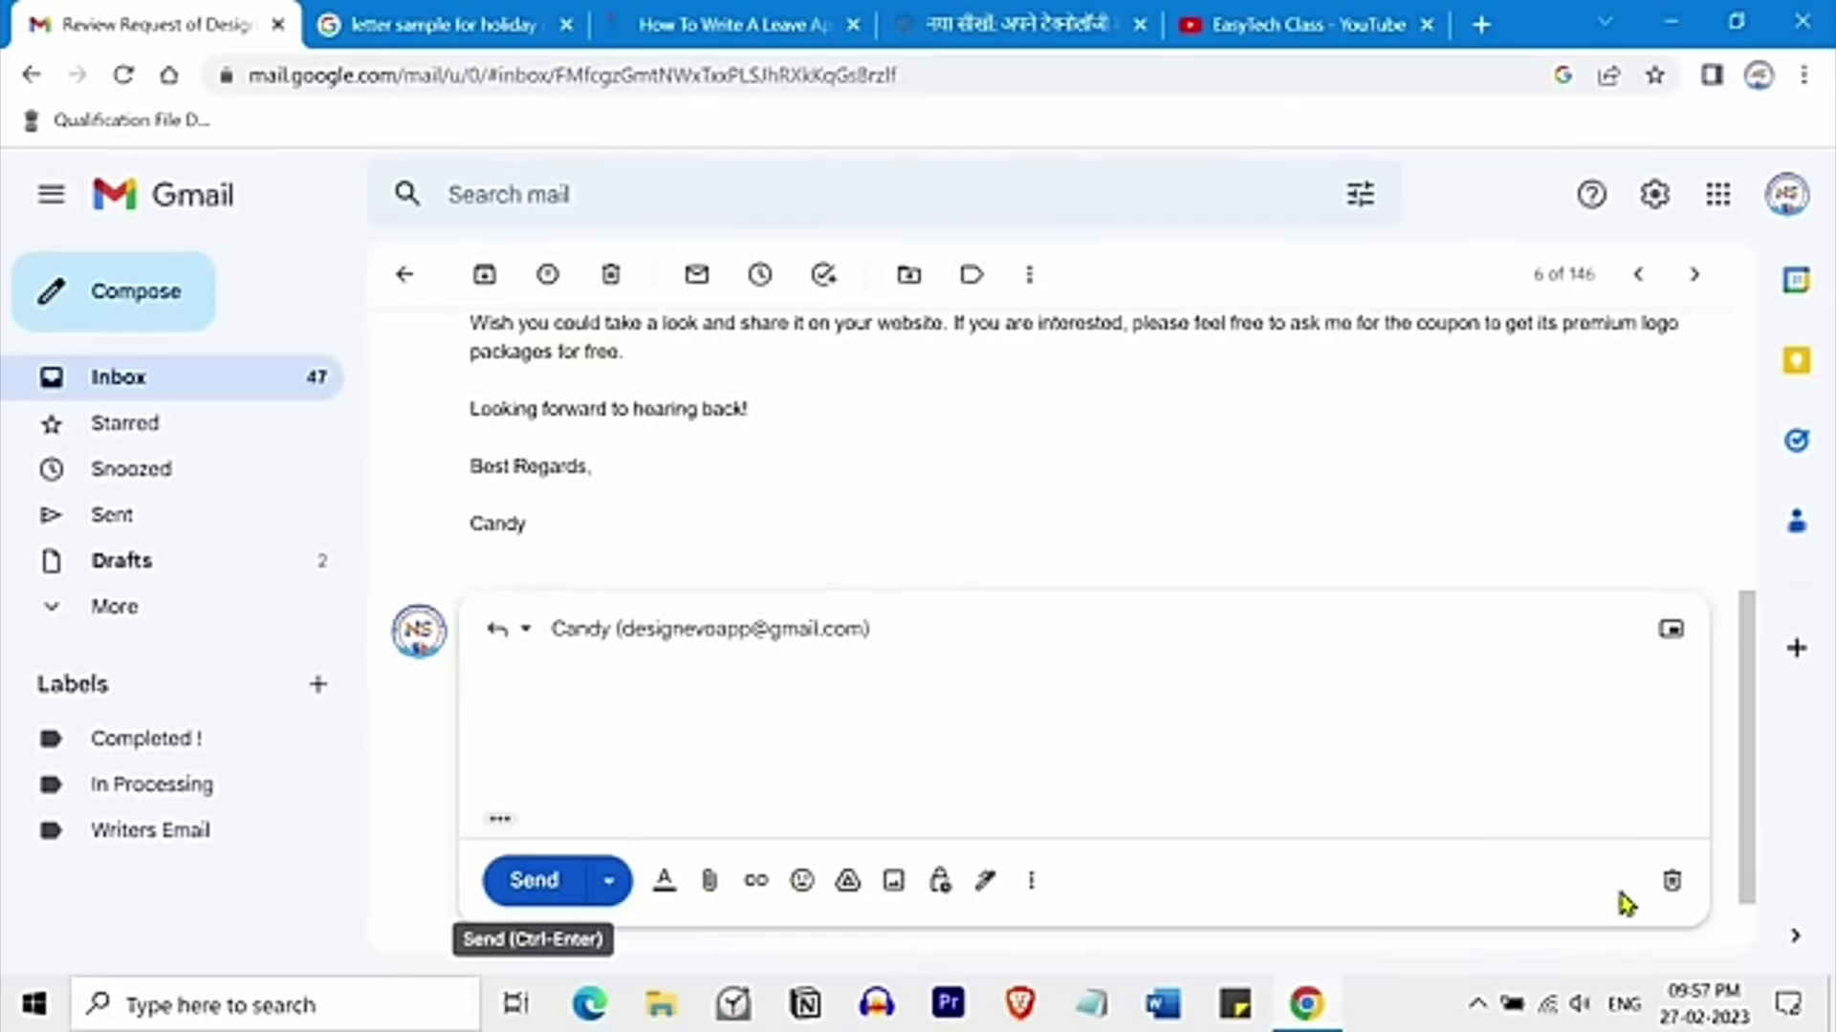
# Discard the reply draft and address a forward of the DesignEvo email to a saved contact.
pyautogui.click(1672, 880)
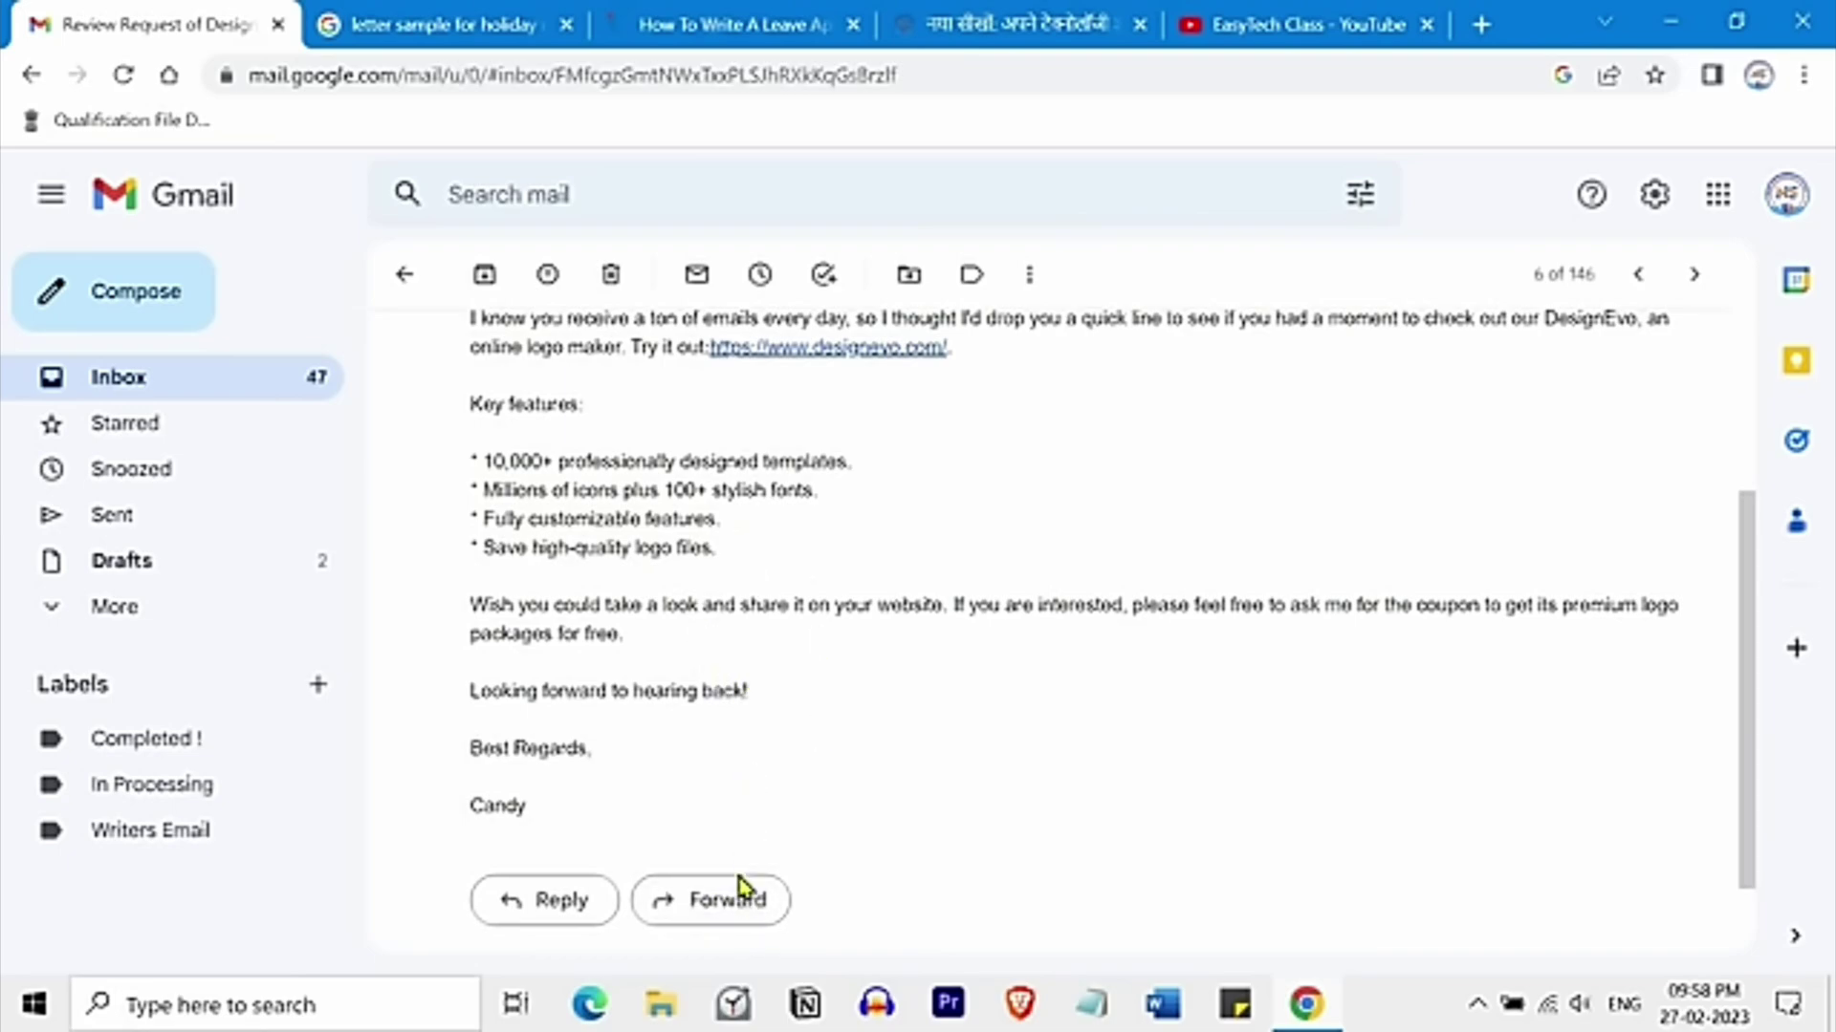
pyautogui.click(738, 909)
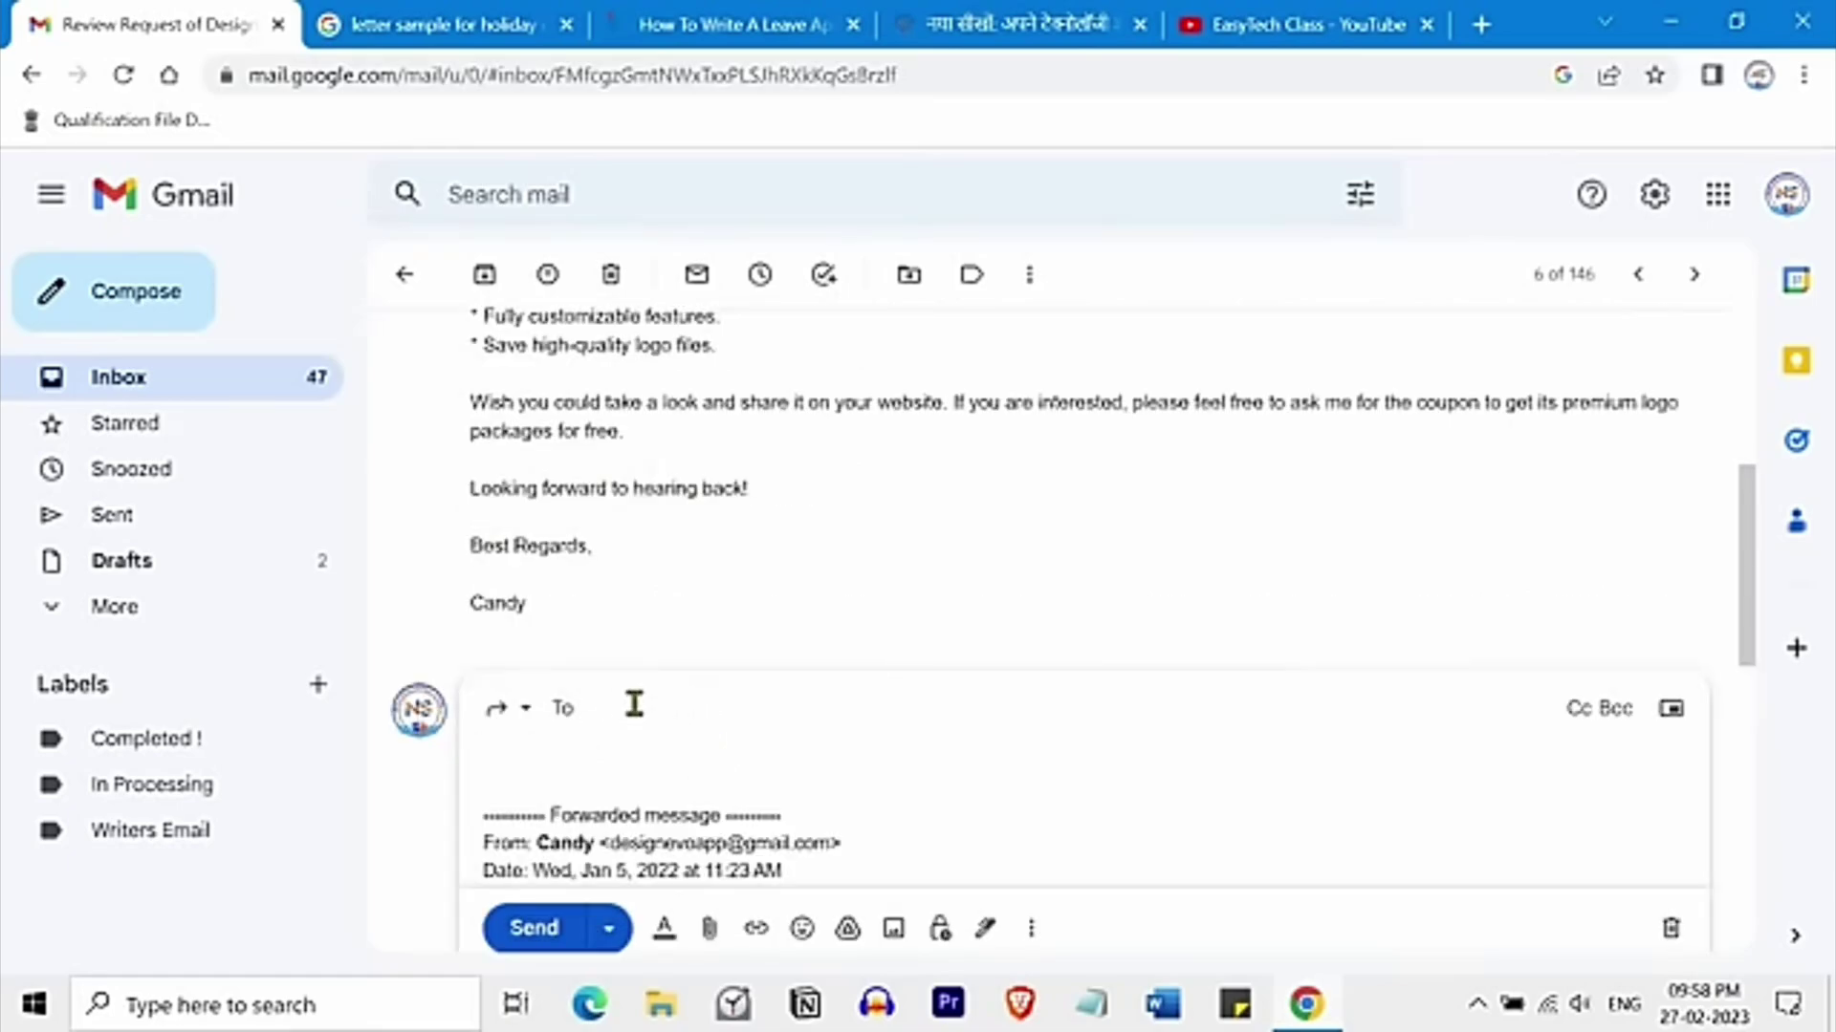
pyautogui.write('nem')
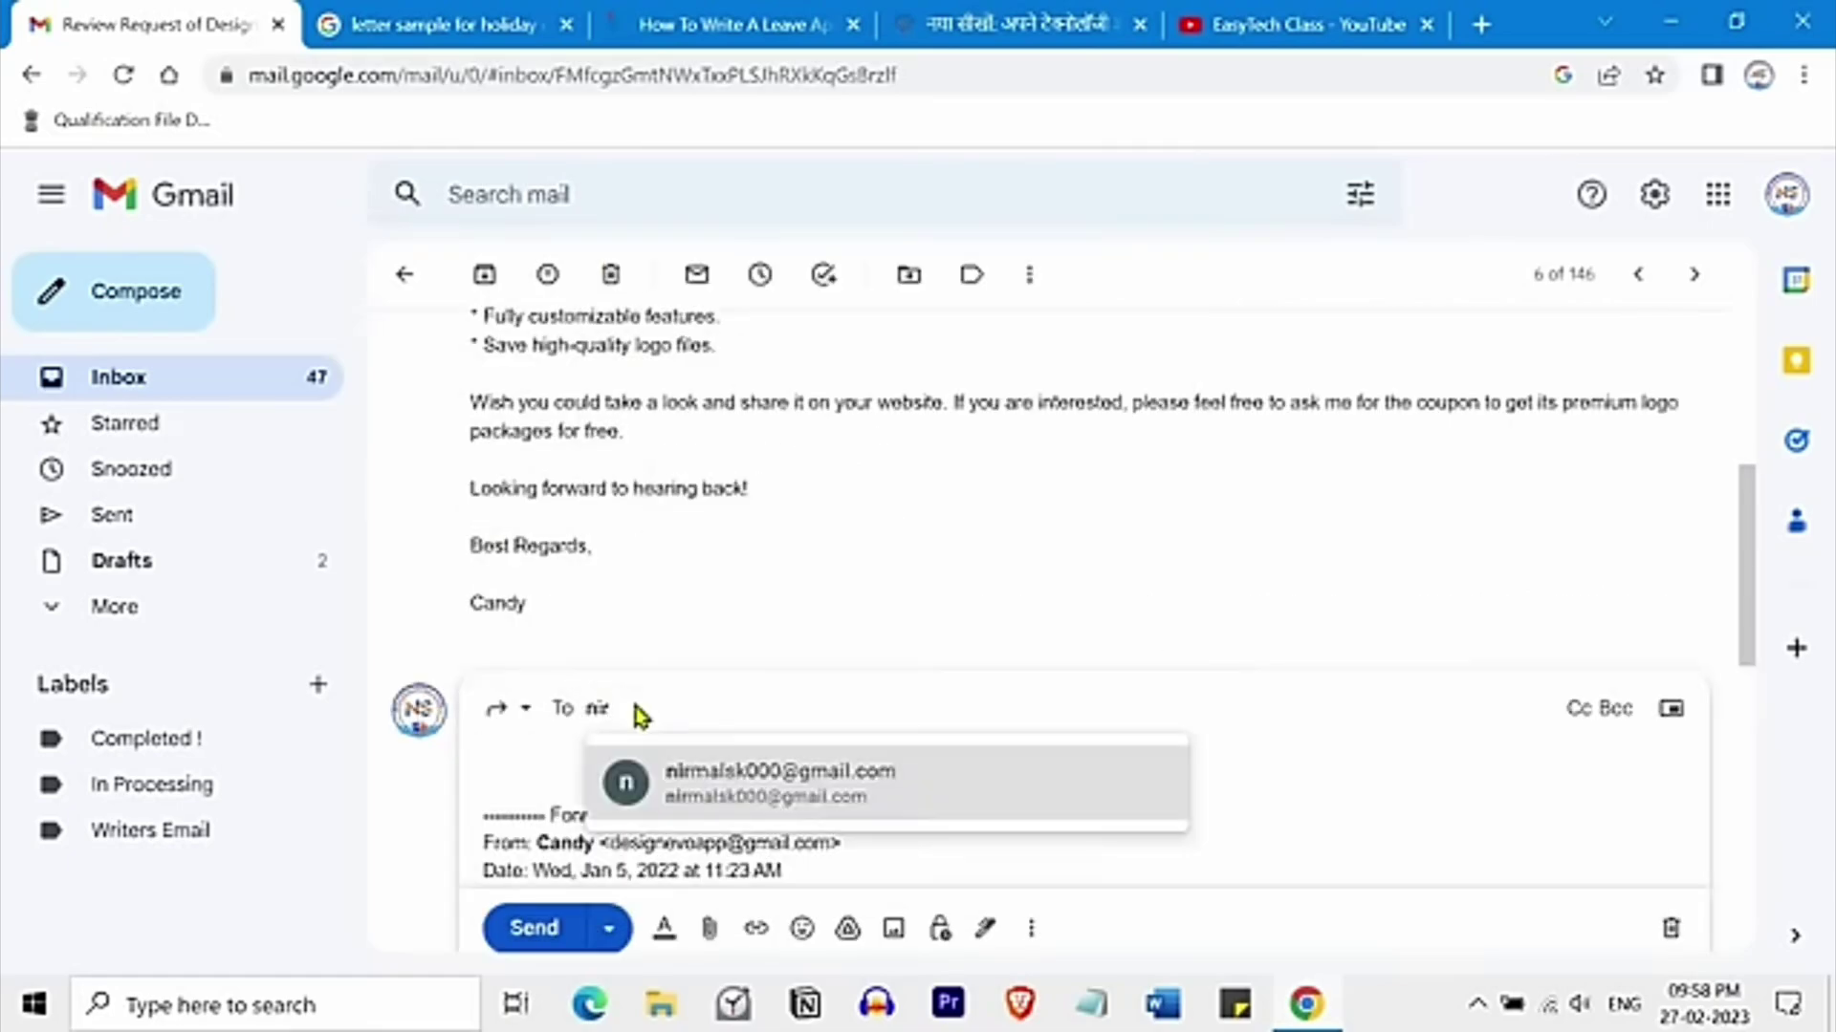
pyautogui.press('Return')
pyautogui.scroll(-3, 540, 889)
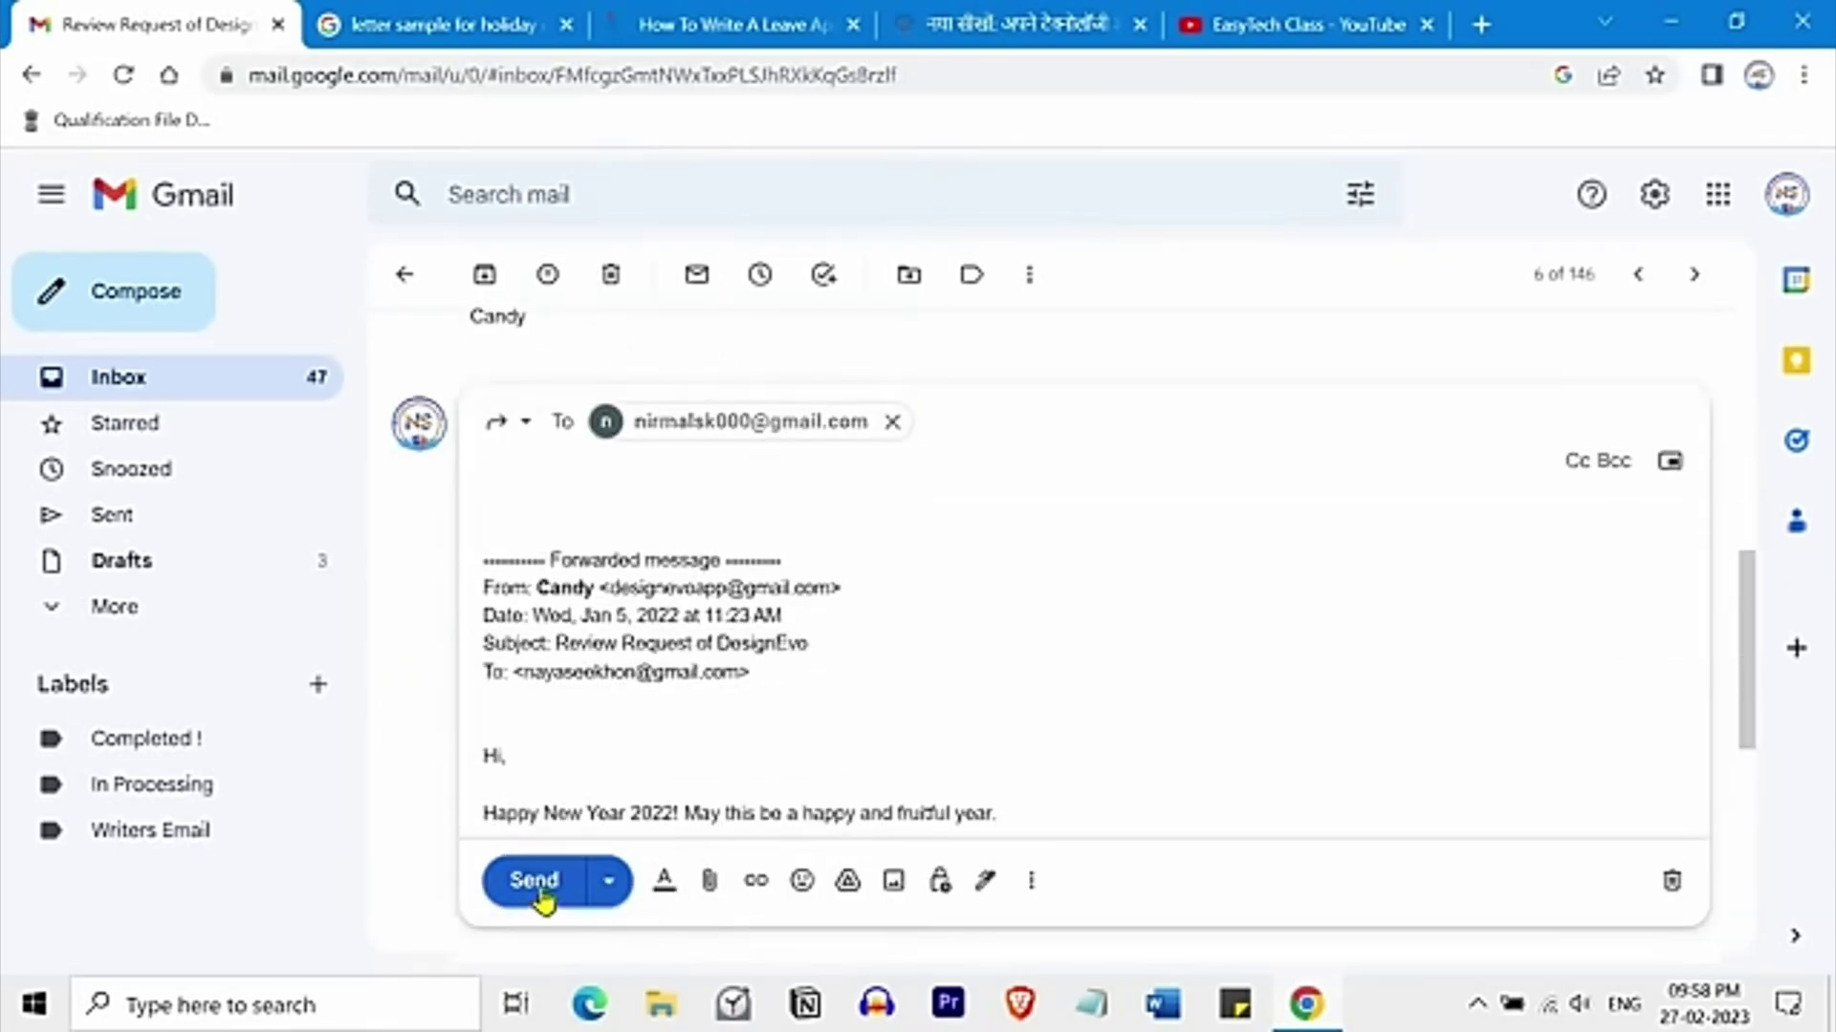